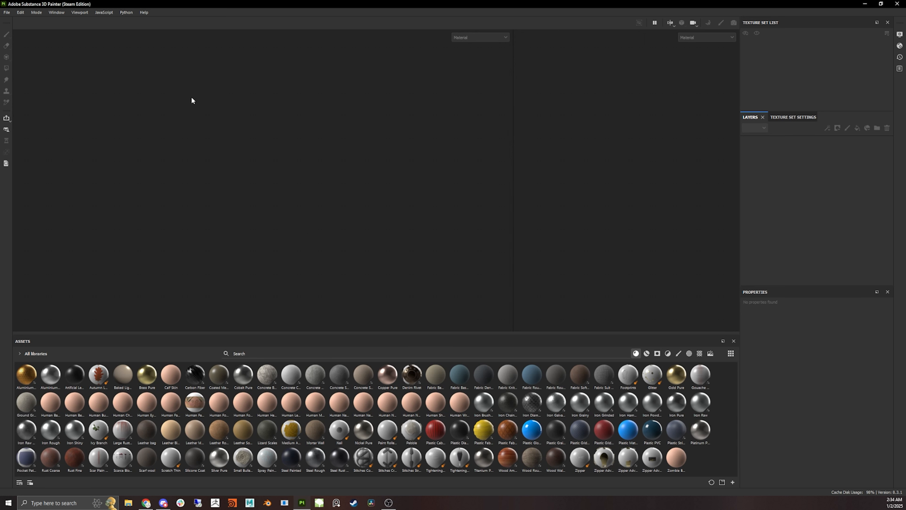
- Start a new project and browse the template list, keeping PBR - Metallic Roughness Alpha-blend
click(7, 12)
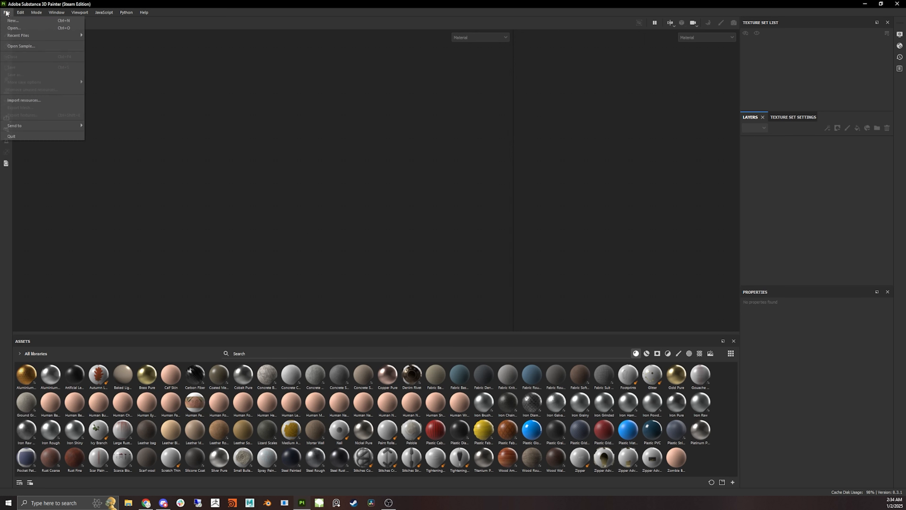
click(27, 20)
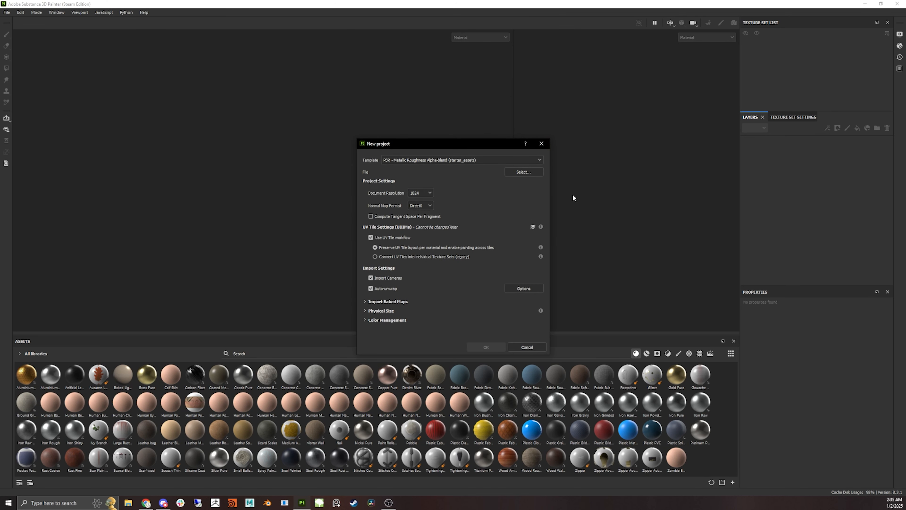
click(532, 162)
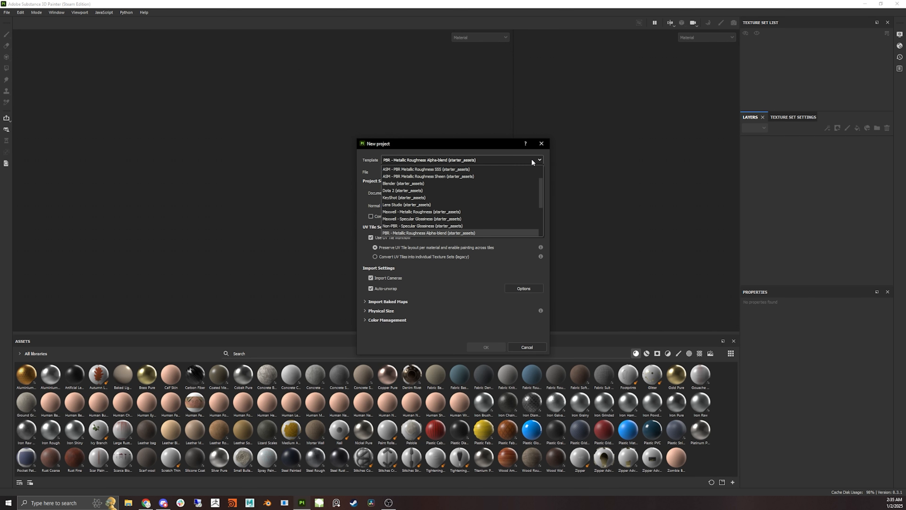
scroll(530, 211, down, 2)
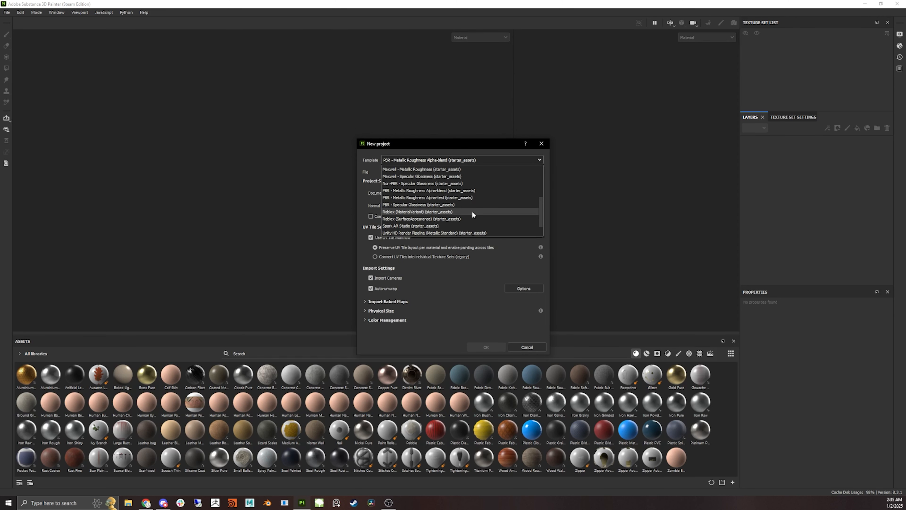
scroll(468, 210, down, 1)
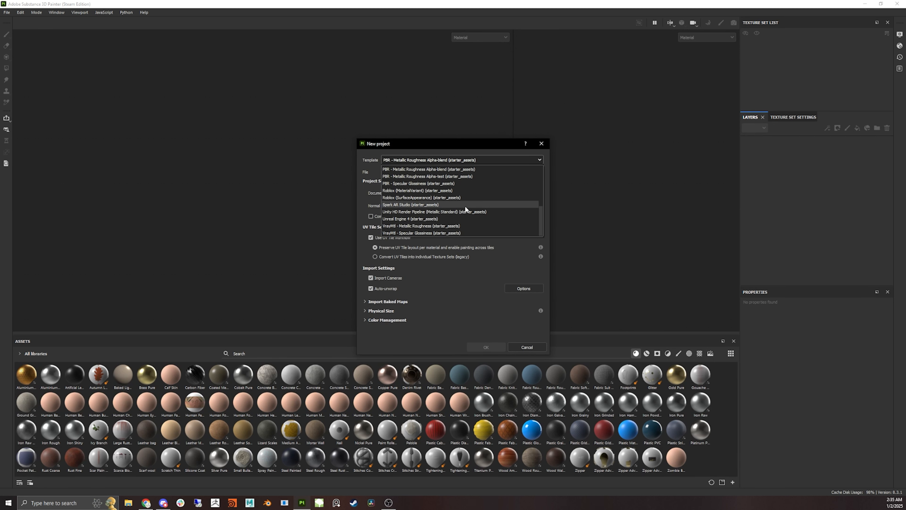
scroll(465, 206, up, 2)
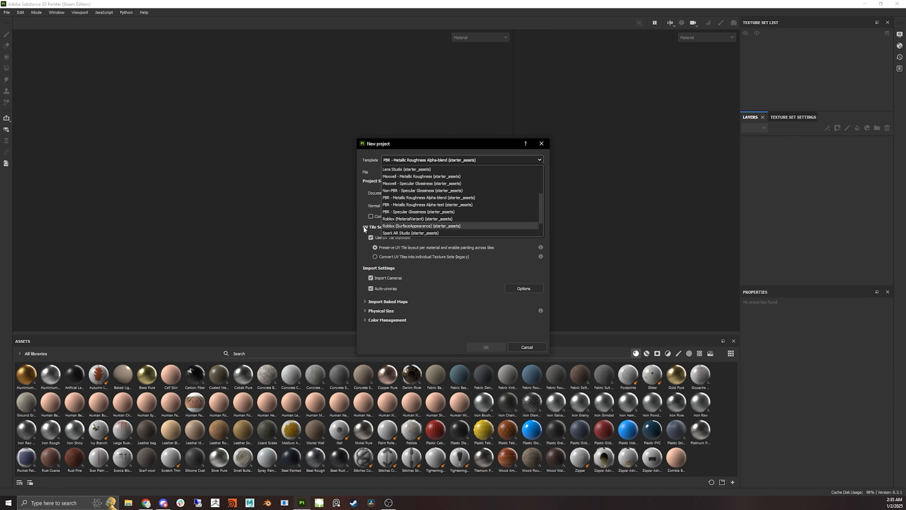
scroll(406, 219, down, 2)
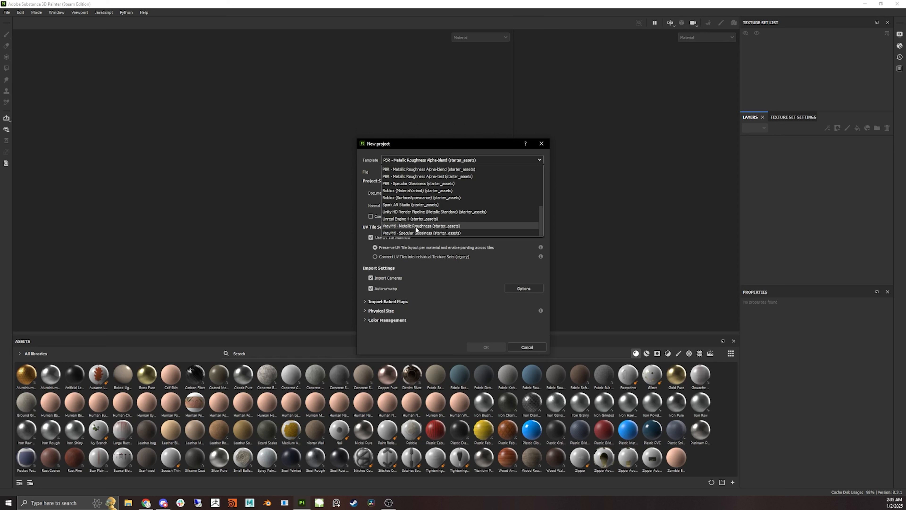
scroll(455, 220, up, 2)
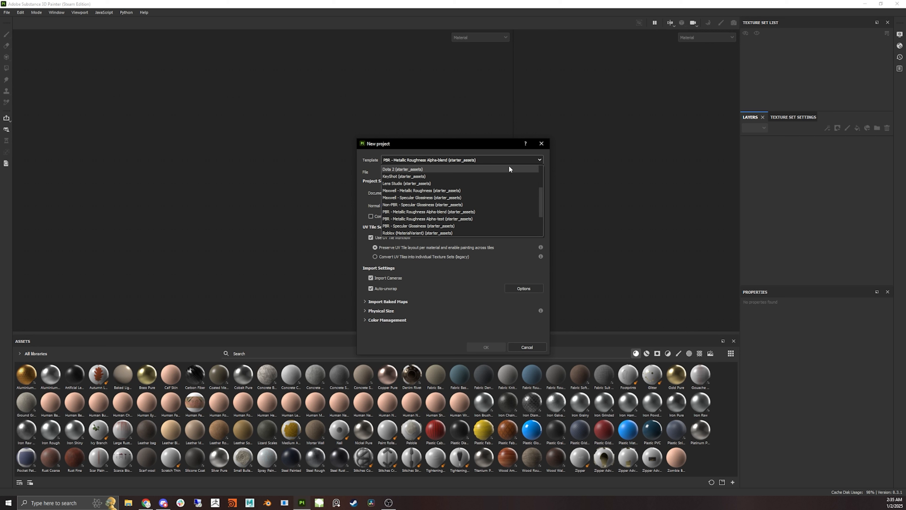
scroll(462, 190, up, 2)
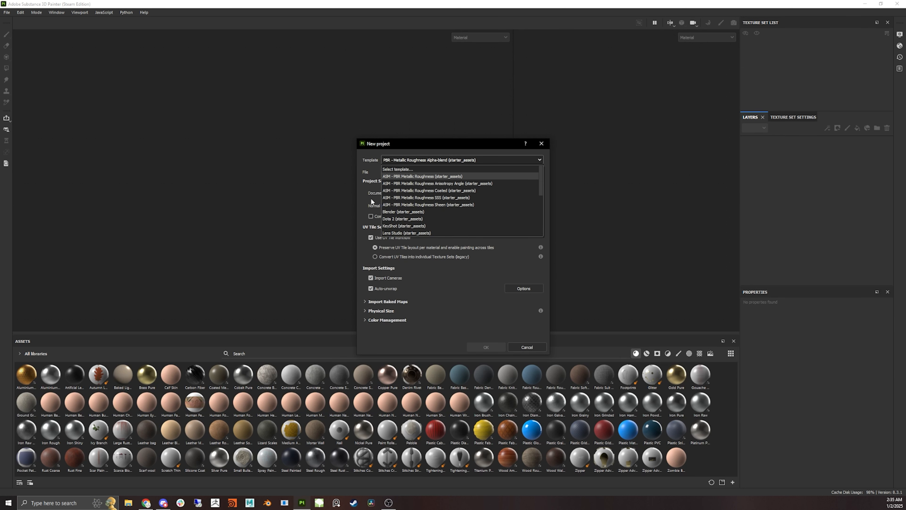
click(378, 154)
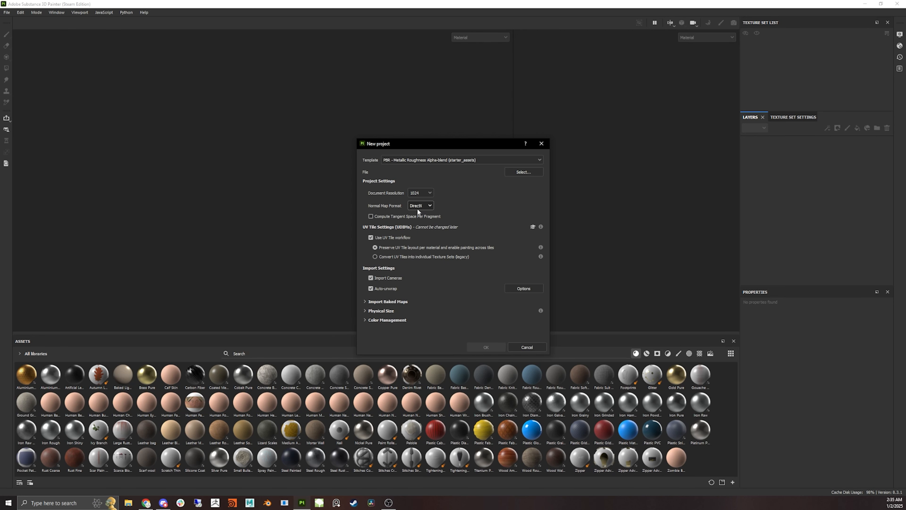
- Set the project's document resolution to 4096
click(428, 206)
click(428, 207)
click(422, 193)
click(421, 237)
- Select tunnel_Ring.fbx from the tunnel_Ring folder as the project mesh and create the project
click(513, 173)
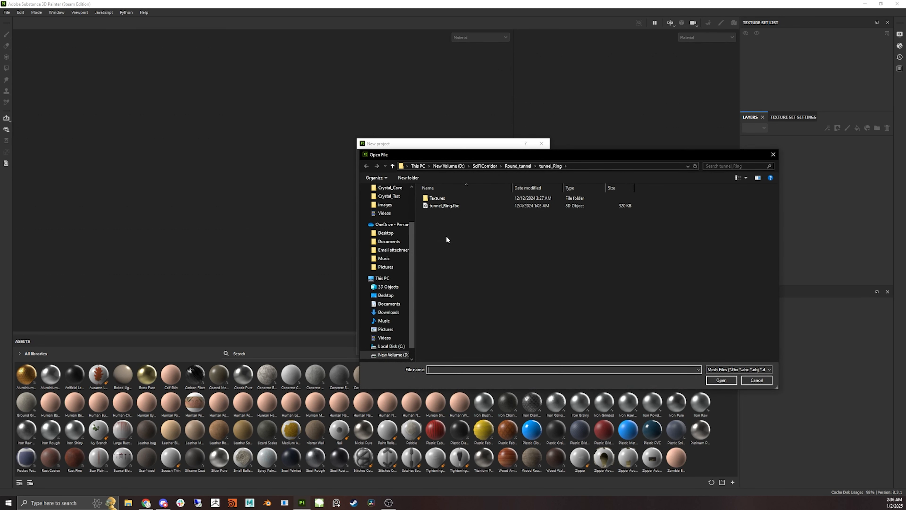
click(461, 206)
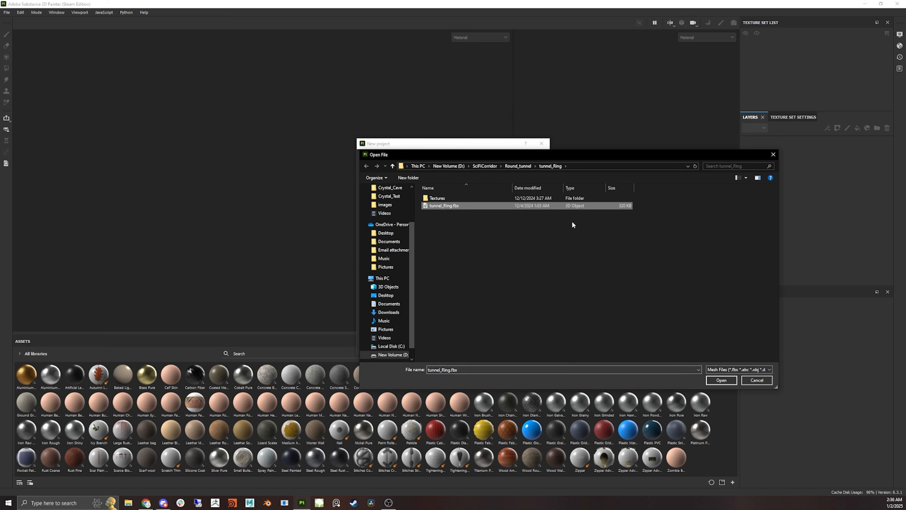
click(721, 380)
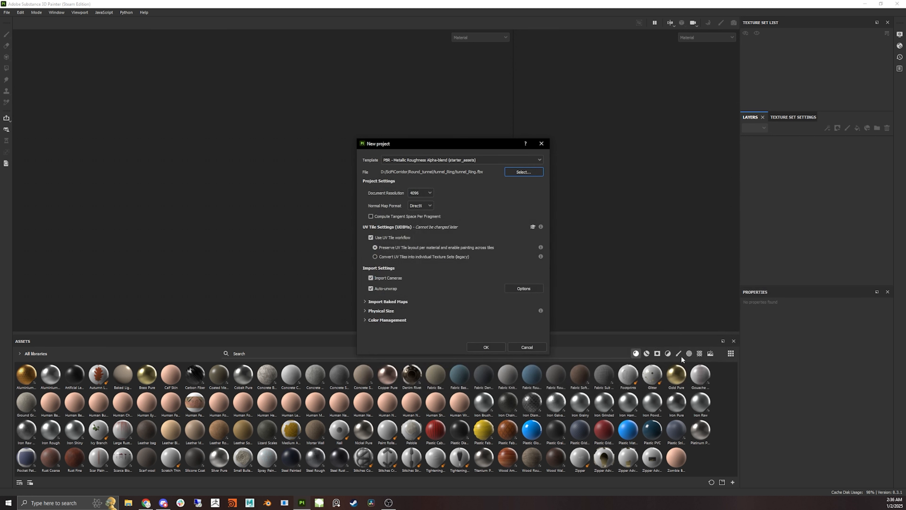
click(501, 346)
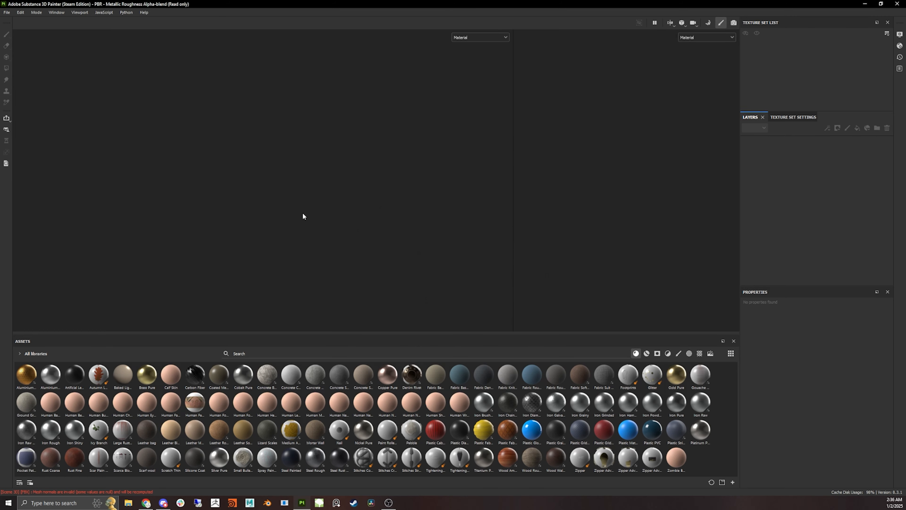
- Orbit around the tunnel ring model and preview materials in the asset shelf
alt+drag(390, 231, 228, 207)
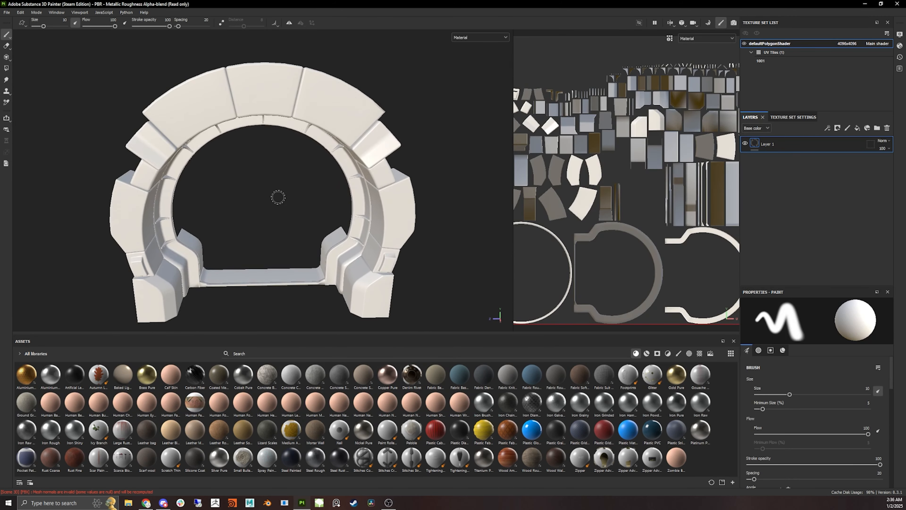
scroll(278, 197, down, 2)
alt+drag(405, 227, 360, 200)
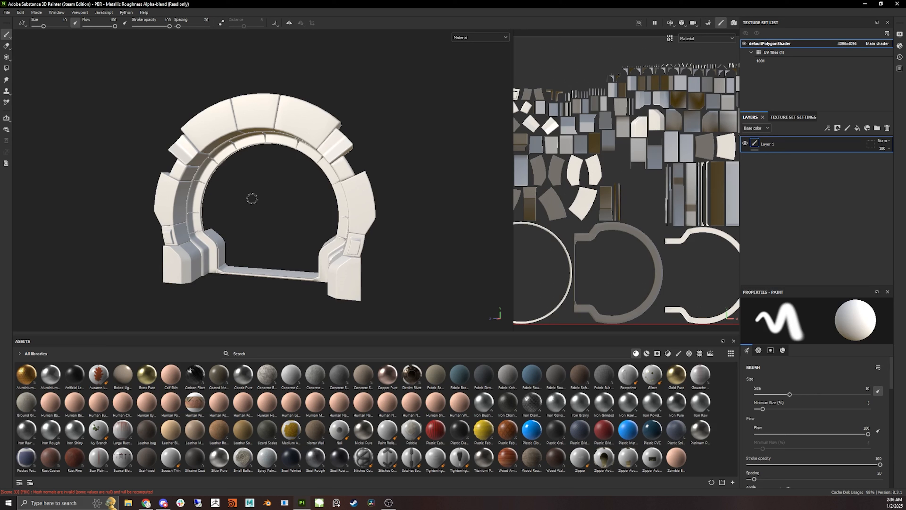
mouse_move(350, 205)
alt+mouse_down()
mouse_move(424, 186)
mouse_move(365, 197)
alt+mouse_up()
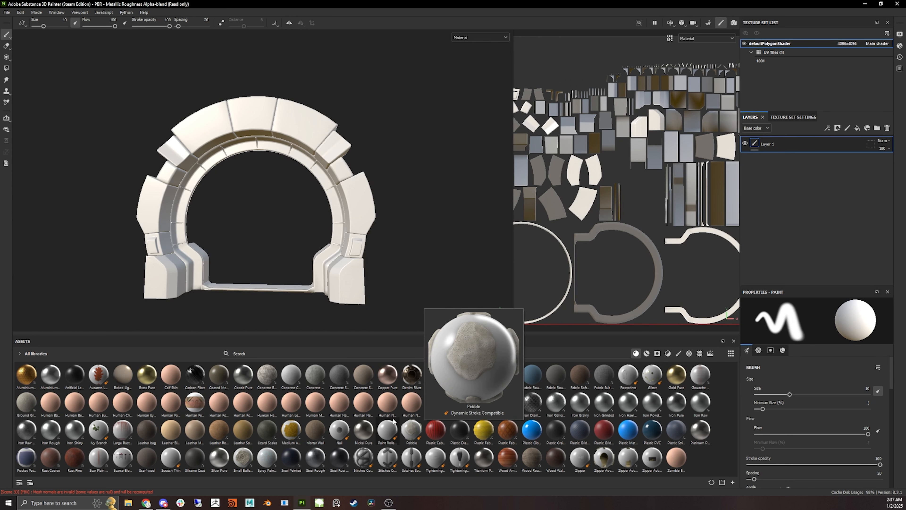
mouse_move(35, 374)
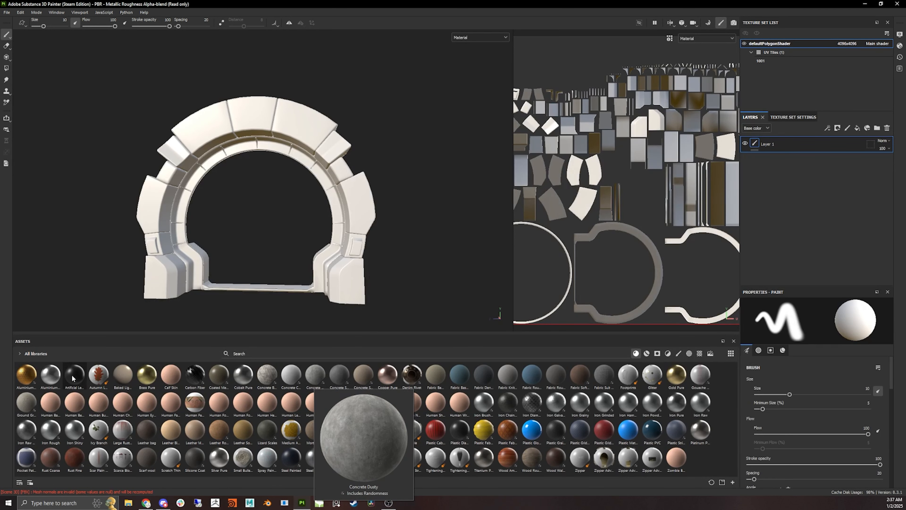
mouse_move(329, 453)
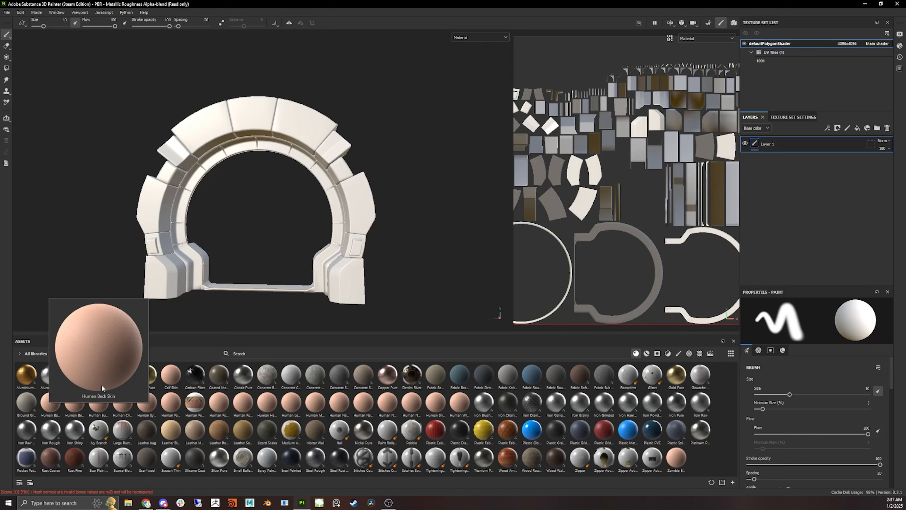
mouse_move(371, 251)
alt+mouse_down()
mouse_move(394, 257)
mouse_move(375, 262)
alt+mouse_up()
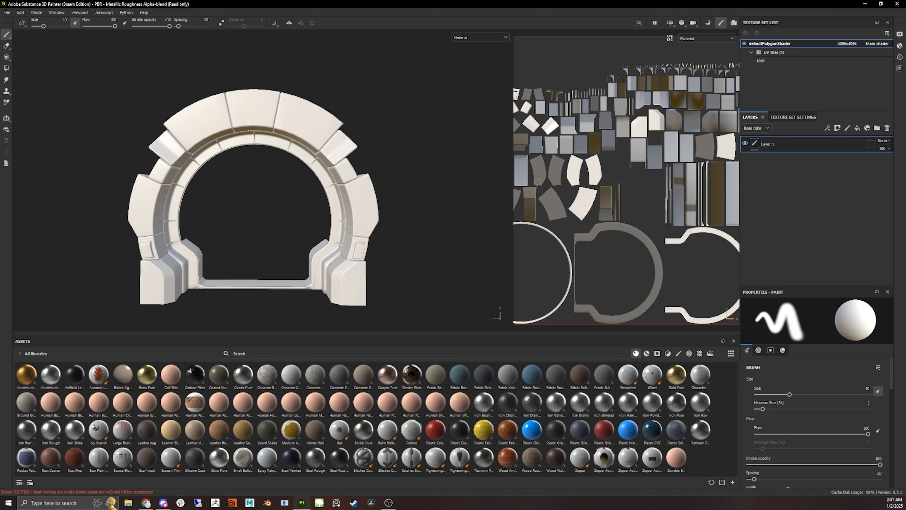
scroll(638, 210, down, 3)
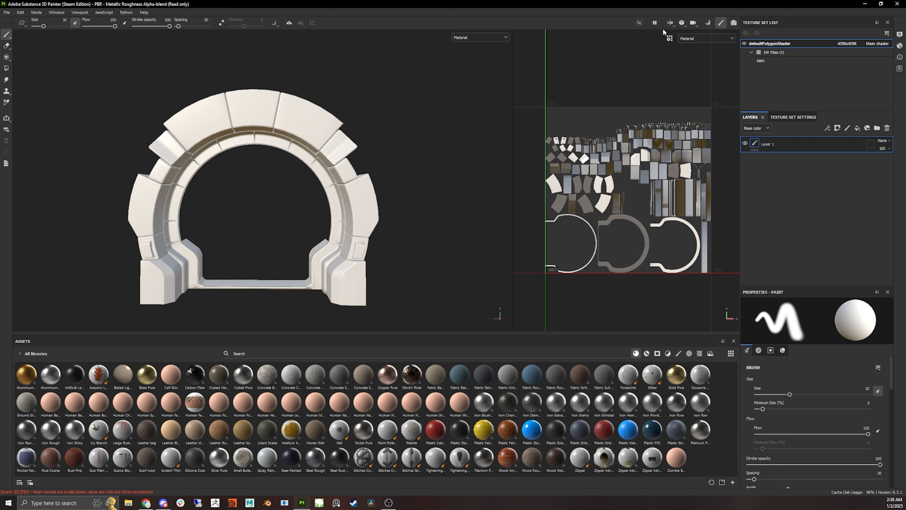
- Toggle the viewport to 3D only and back to the 3D/2D split view
click(671, 23)
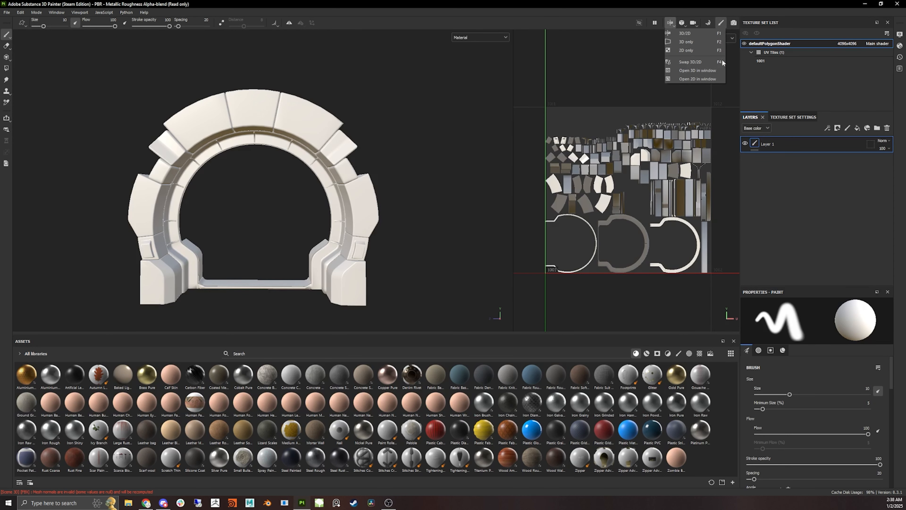
click(694, 42)
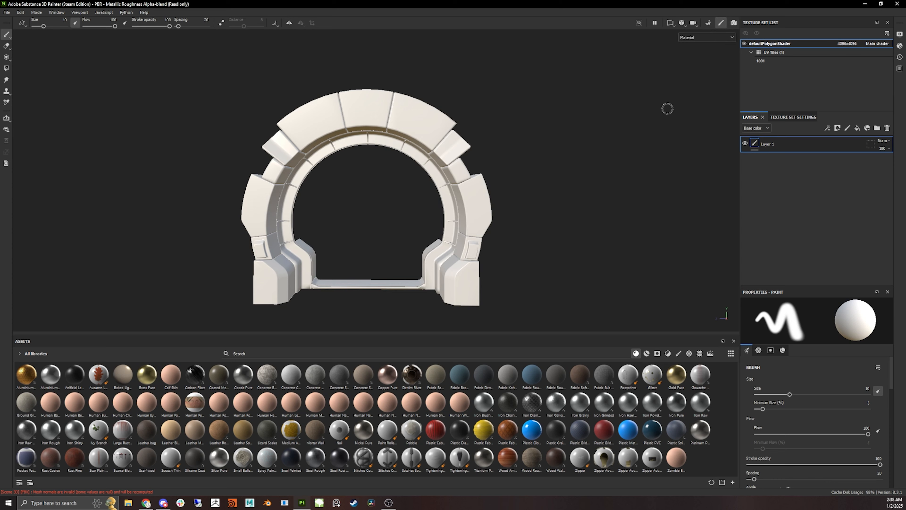
alt+drag(433, 185, 480, 179)
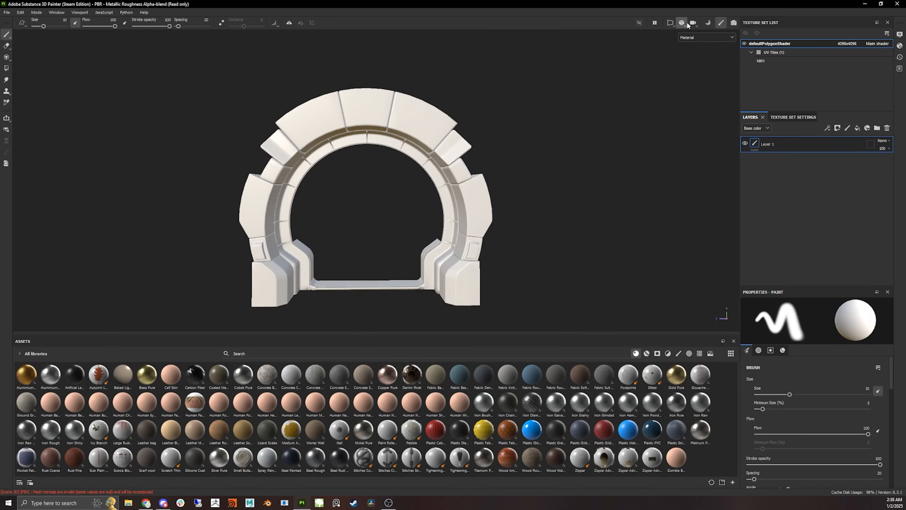
click(671, 23)
click(687, 33)
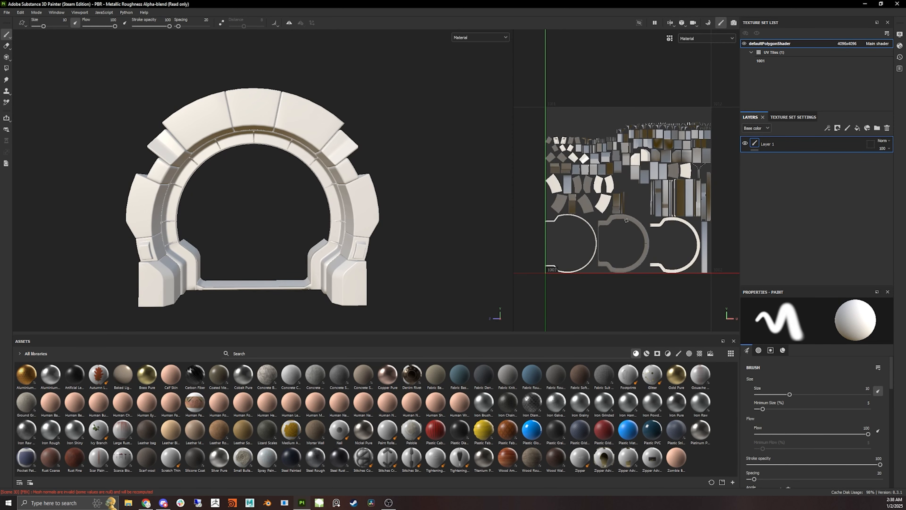
- Select the fill layer above Layer 1 in the layer stack
alt+drag(423, 219, 381, 228)
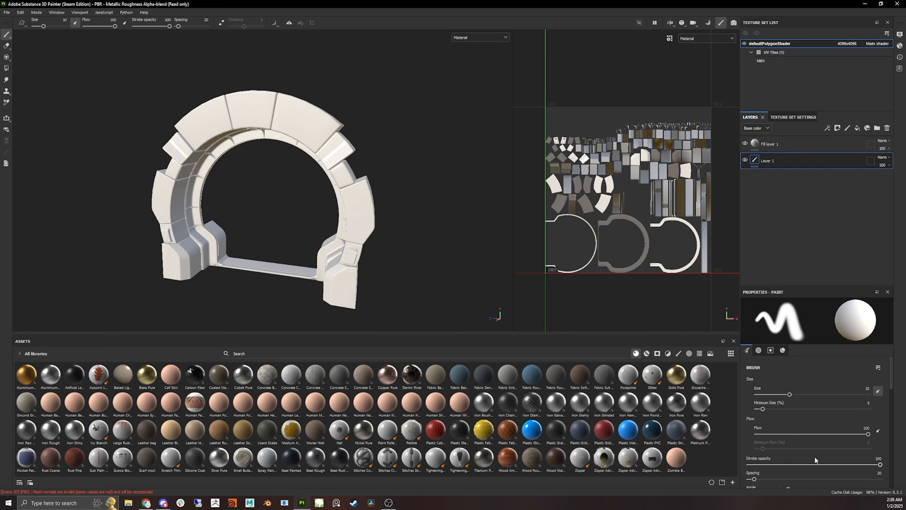
click(787, 146)
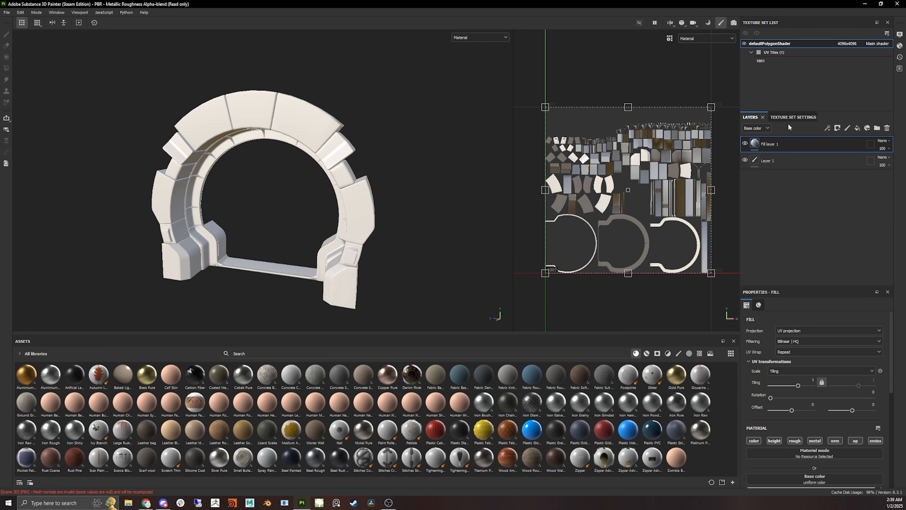
- Apply the Steel Rough material to the tunnel ring by dropping it onto the model
alt+drag(315, 181, 349, 174)
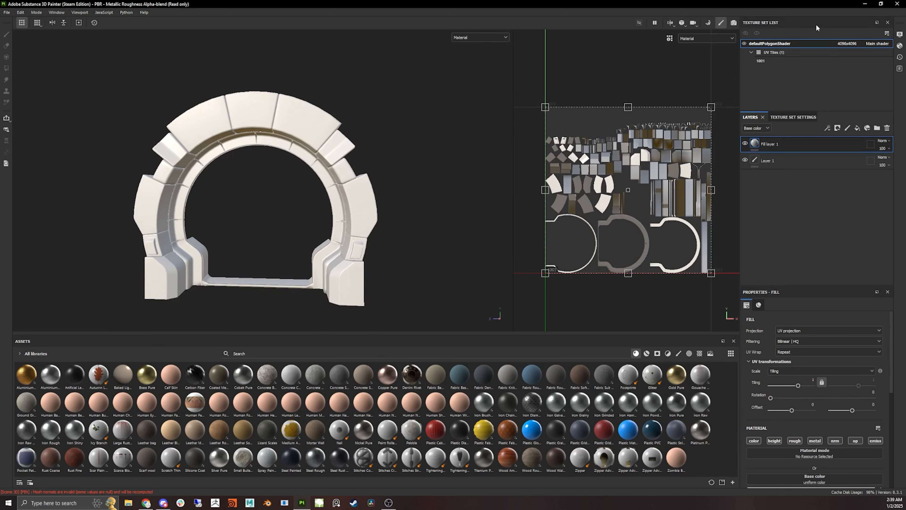
alt+drag(303, 180, 339, 150)
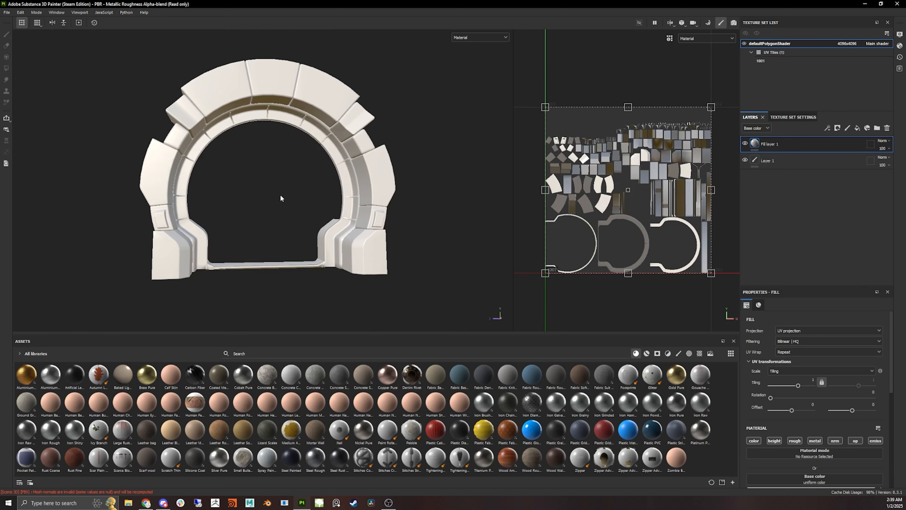
alt+drag(281, 199, 272, 198)
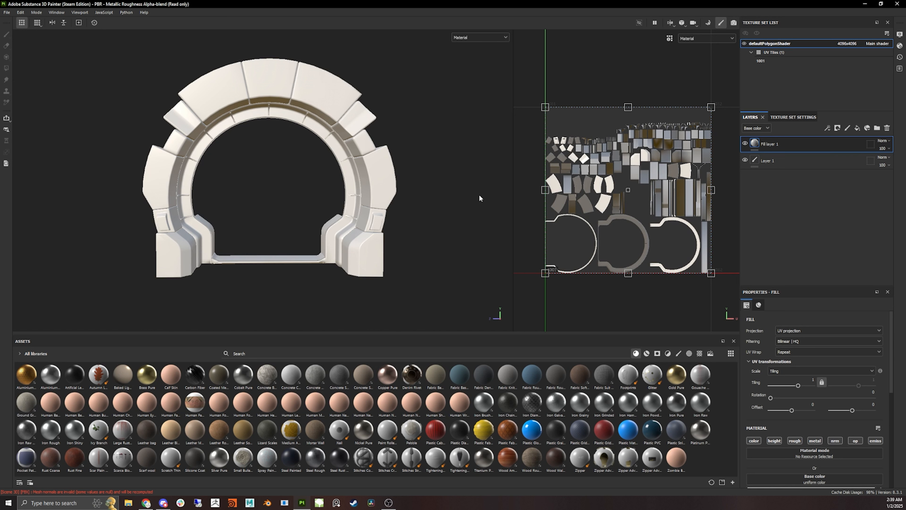
alt+drag(449, 185, 429, 213)
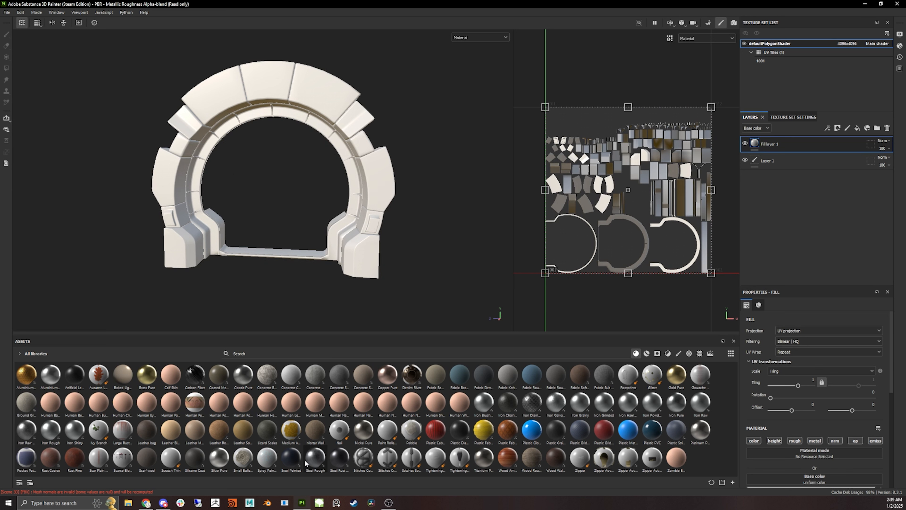
drag(315, 460, 195, 236)
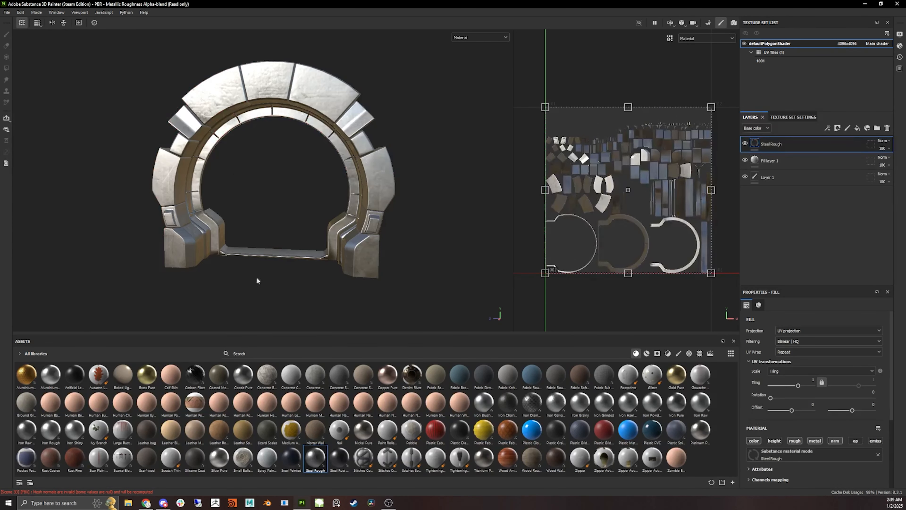
- Inspect the Steel Rough finish up close around the arch and pick the Steel Painted material
alt+drag(256, 277, 249, 229)
scroll(273, 231, up, 5)
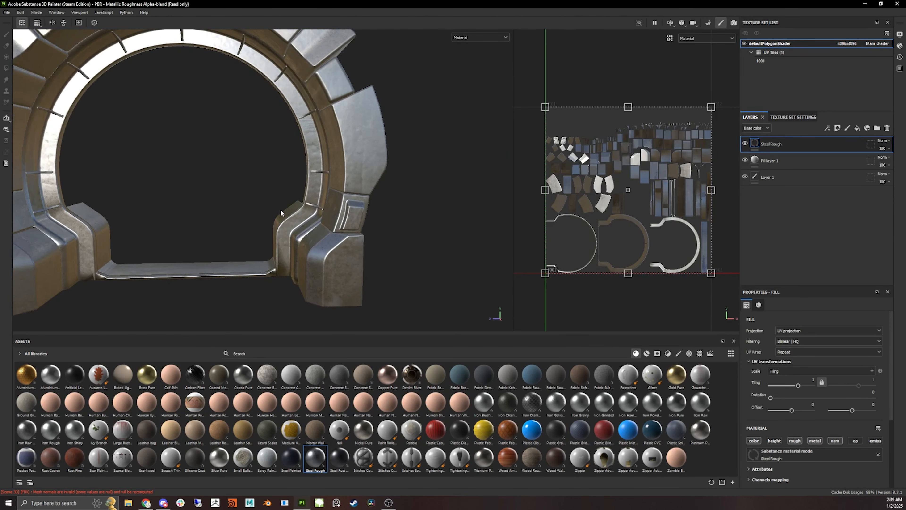
alt+middle_drag(280, 210, 357, 240)
alt+drag(357, 239, 265, 234)
scroll(332, 220, down, 3)
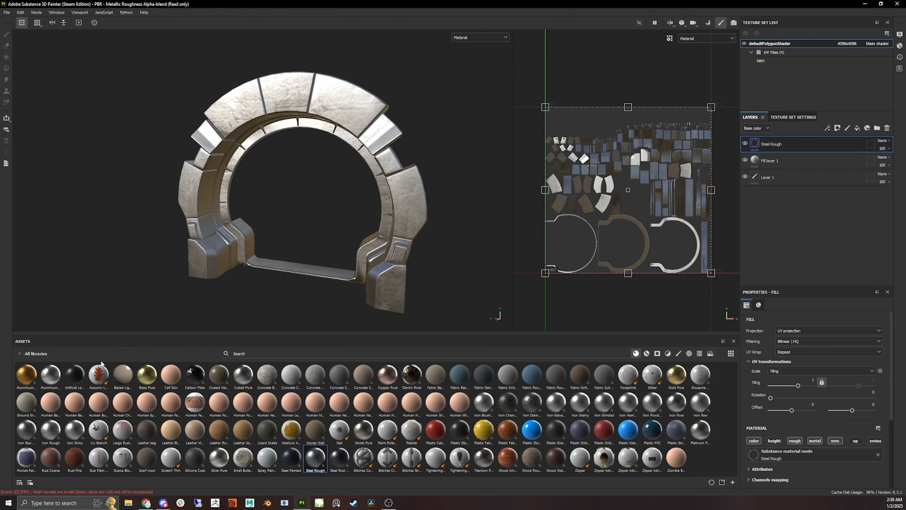
click(287, 464)
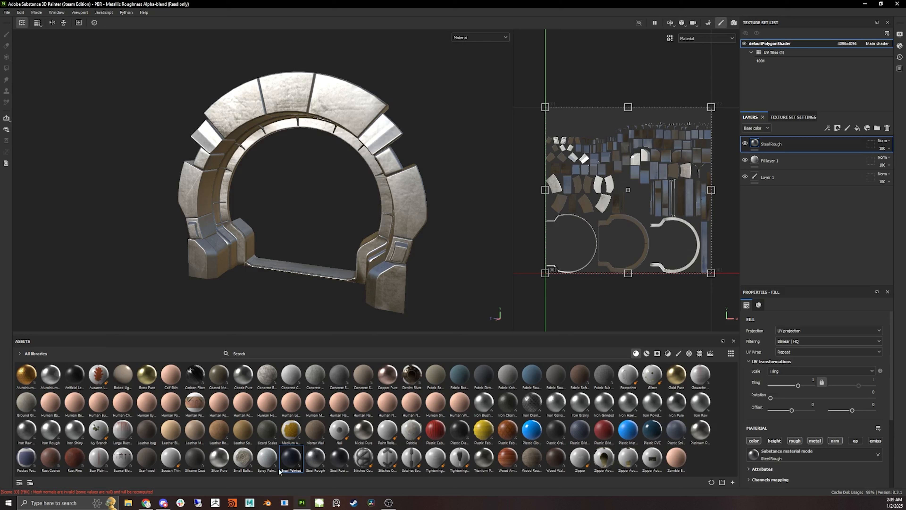
- Drop the Iron Rough and Plastic Glossy Pure materials onto the tunnel ring as new fill layers
drag(51, 430, 395, 203)
alt+drag(354, 324, 350, 270)
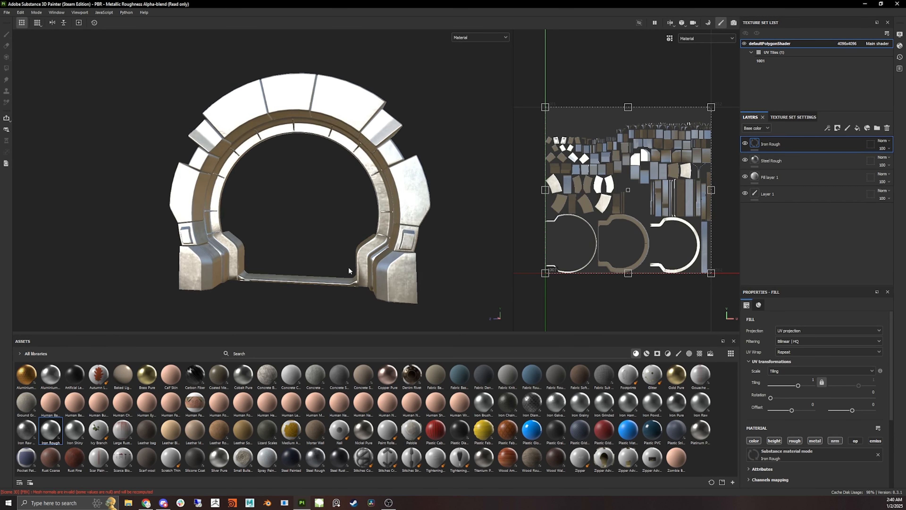
drag(531, 430, 393, 184)
alt+drag(270, 305, 260, 250)
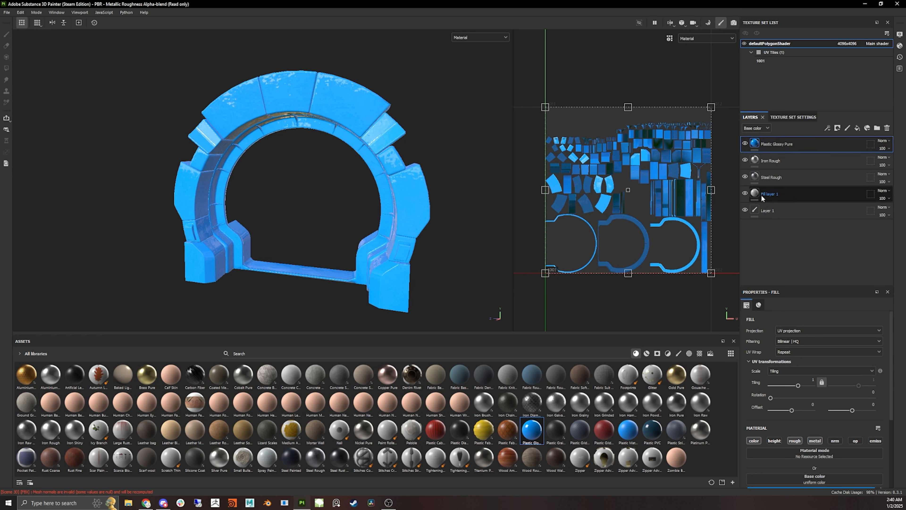
- Hide Fill layer 1 and Steel Rough and toggle the Iron Rough layer's visibility to compare the layers on the ring
click(745, 194)
click(744, 177)
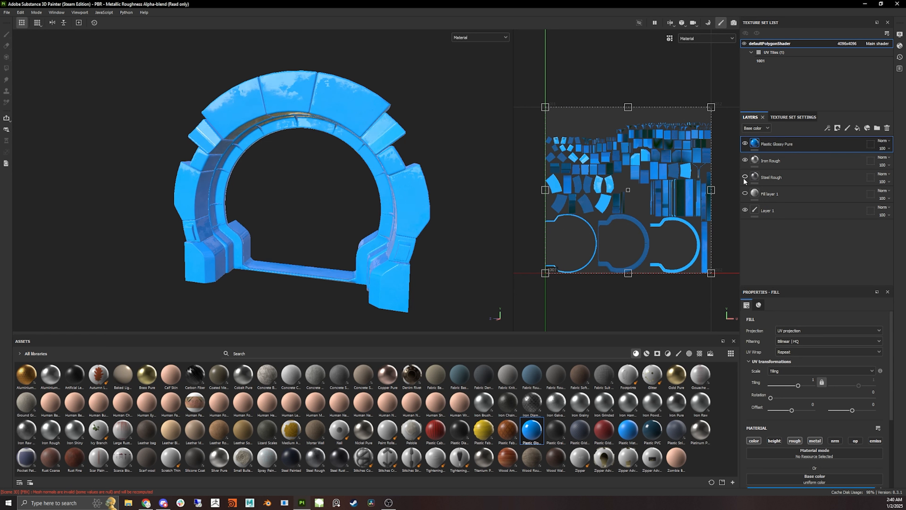
click(745, 160)
alt+drag(389, 182, 327, 97)
scroll(336, 166, up, 3)
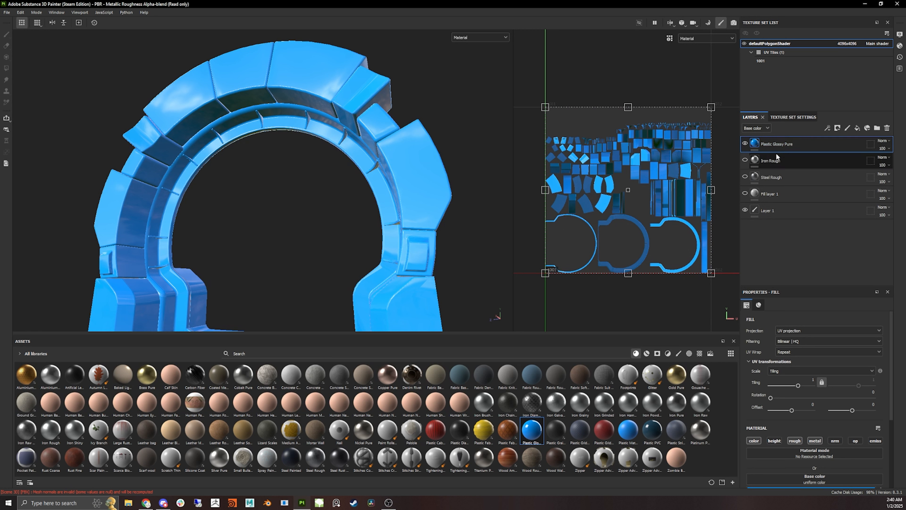
click(744, 161)
alt+drag(433, 89, 314, 70)
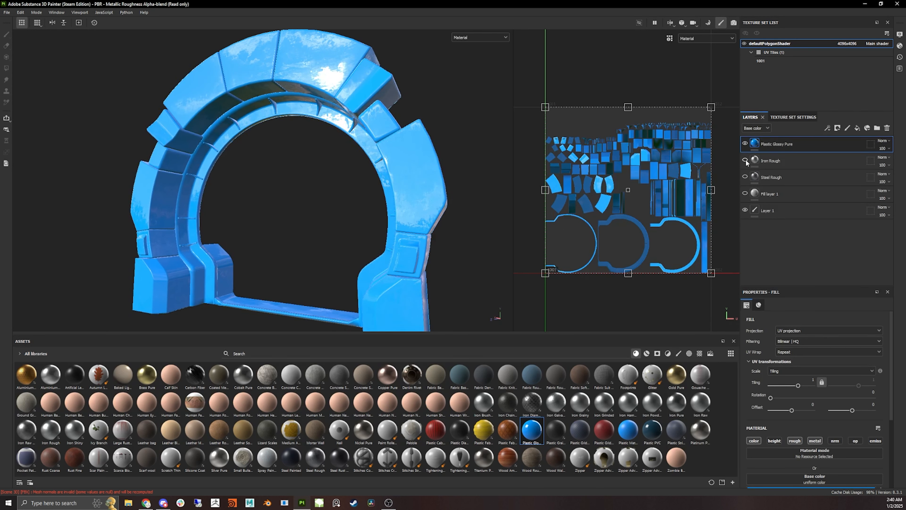
mouse_move(296, 120)
alt+mouse_down()
mouse_move(283, 112)
mouse_move(290, 116)
alt+mouse_up()
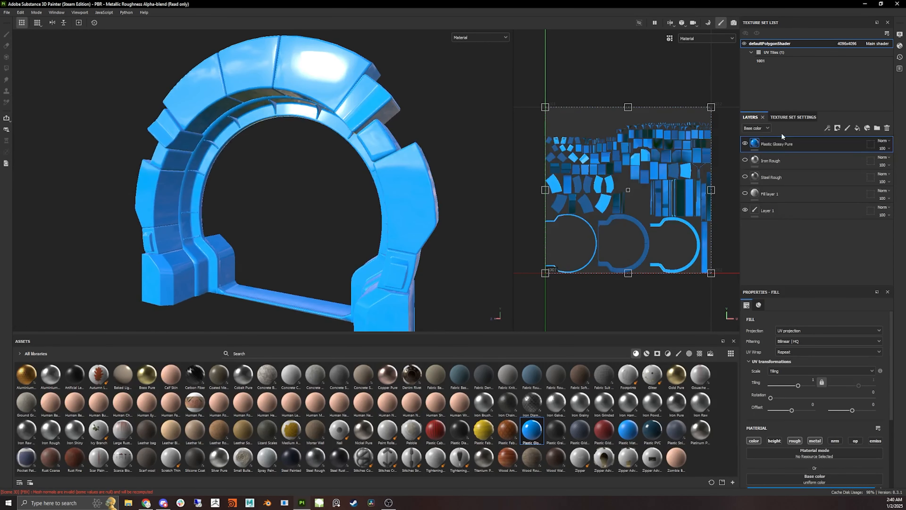
- Examine the Iron Rough layer's material parameters, including its Finish section, while orbiting around the arch
scroll(821, 435, down, 3)
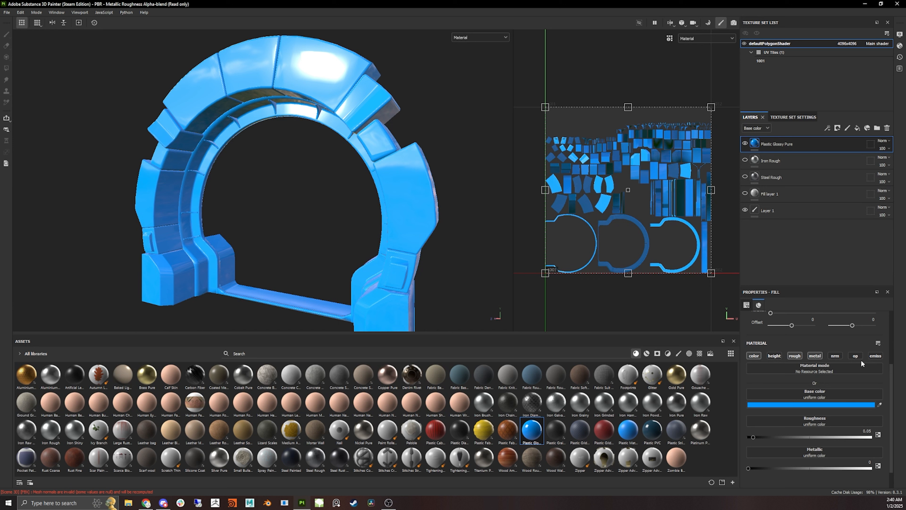
click(795, 165)
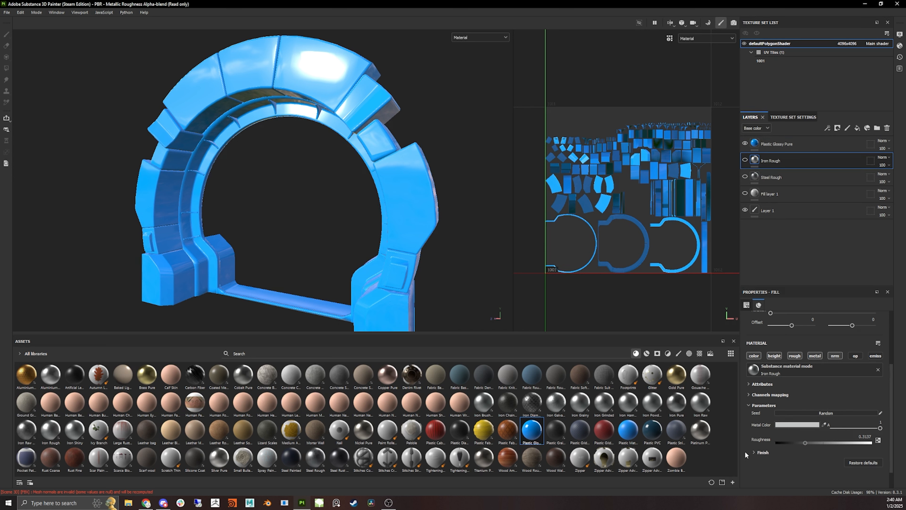
click(754, 451)
scroll(800, 431, down, 2)
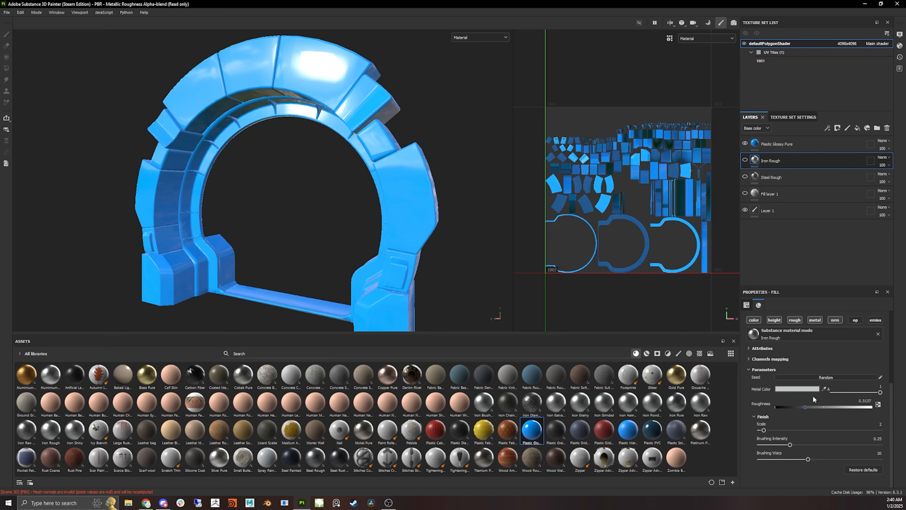
scroll(768, 398, up, 2)
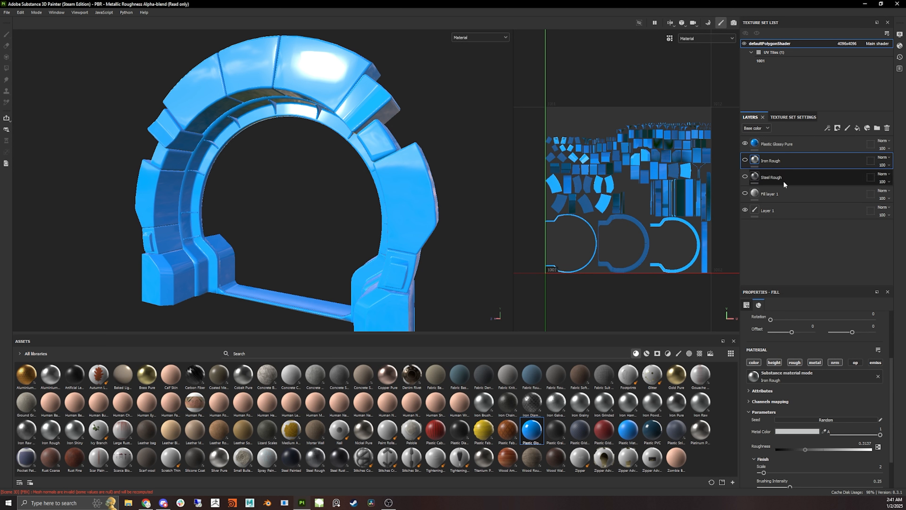
click(778, 161)
alt+drag(365, 124, 369, 132)
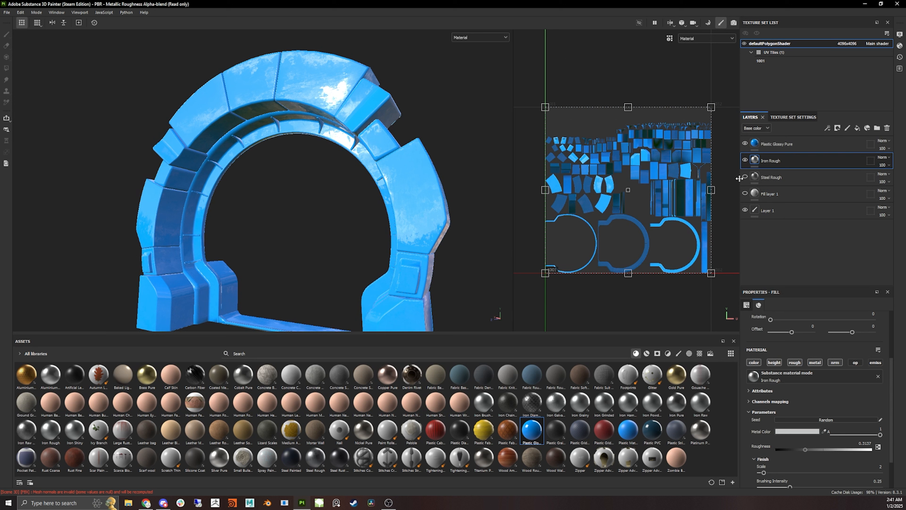
alt+drag(341, 100, 326, 100)
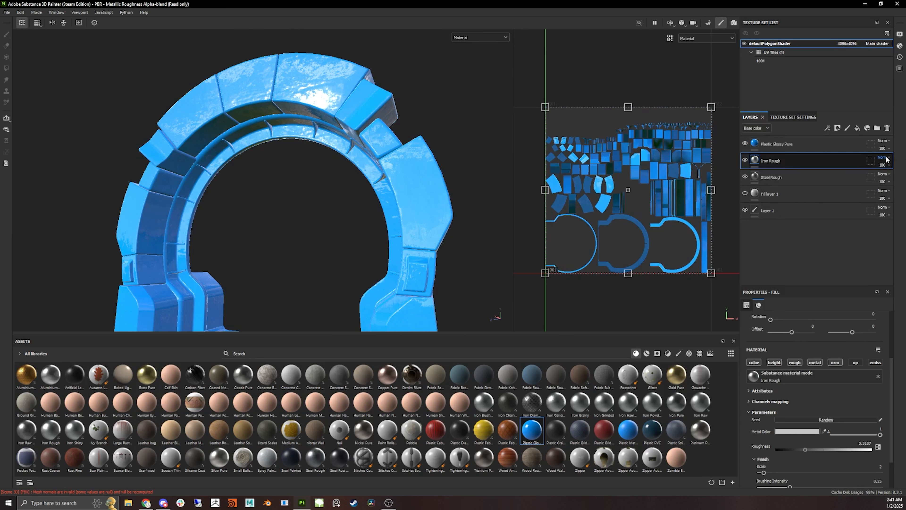
alt+drag(290, 162, 144, 111)
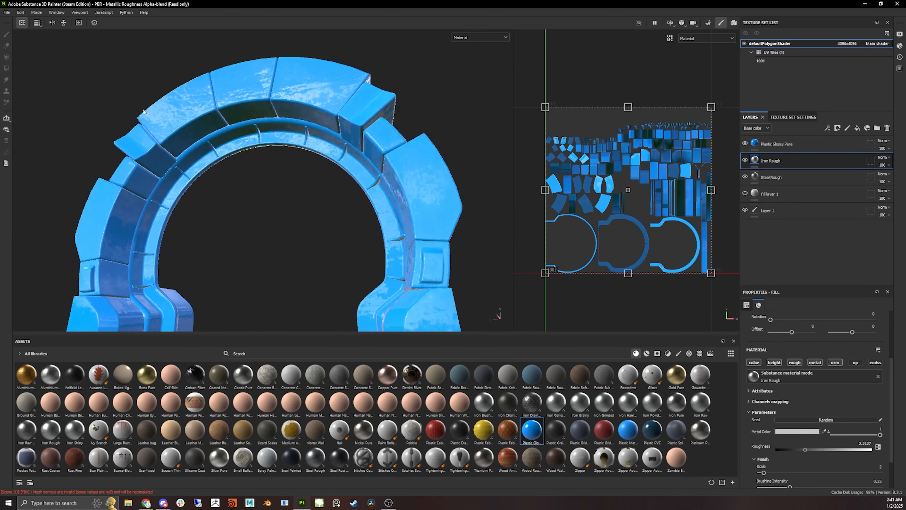
alt+drag(334, 178, 316, 190)
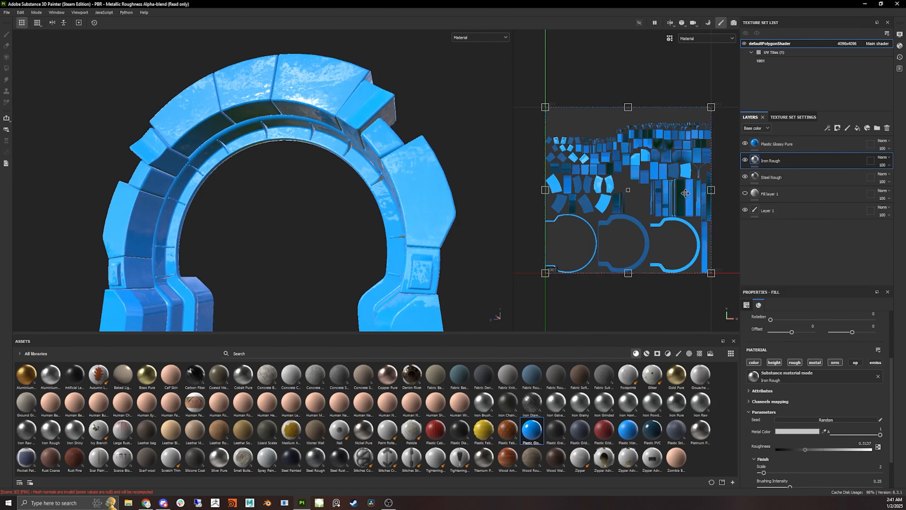
- Delete the Plastic Glossy Pure, Iron Rough, Steel Rough and Fill layer 1 layers together
click(785, 145)
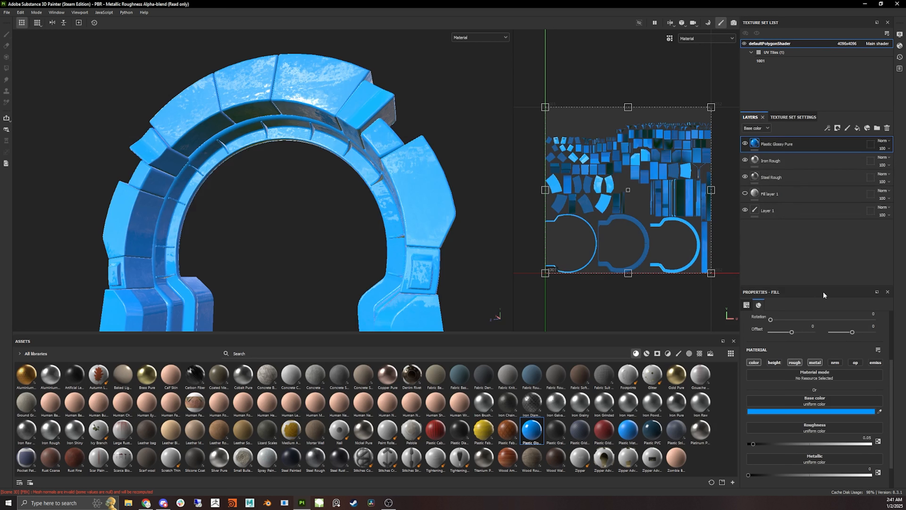
alt+drag(494, 147, 492, 154)
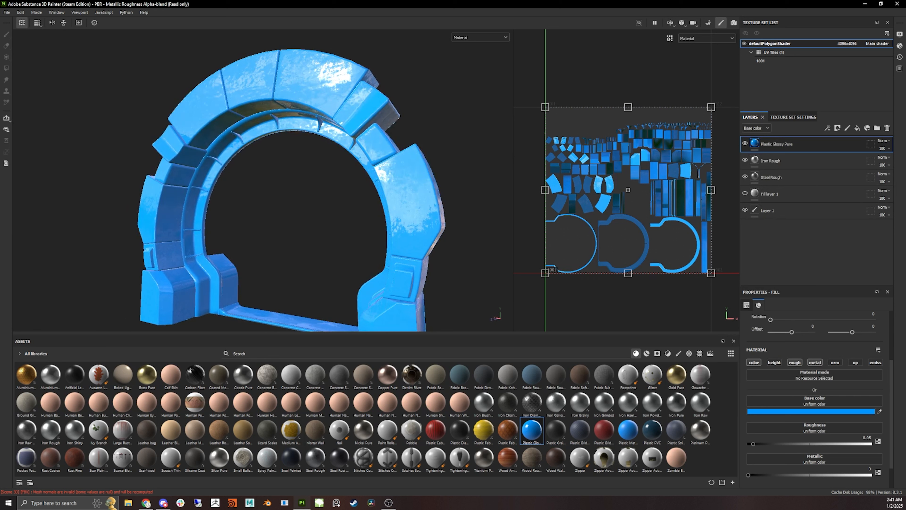
click(784, 156)
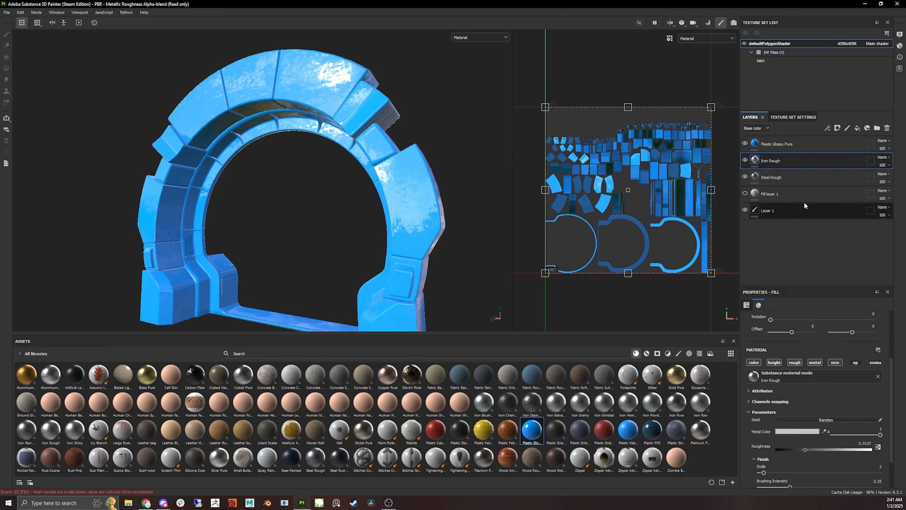
click(801, 144)
shift+click(802, 200)
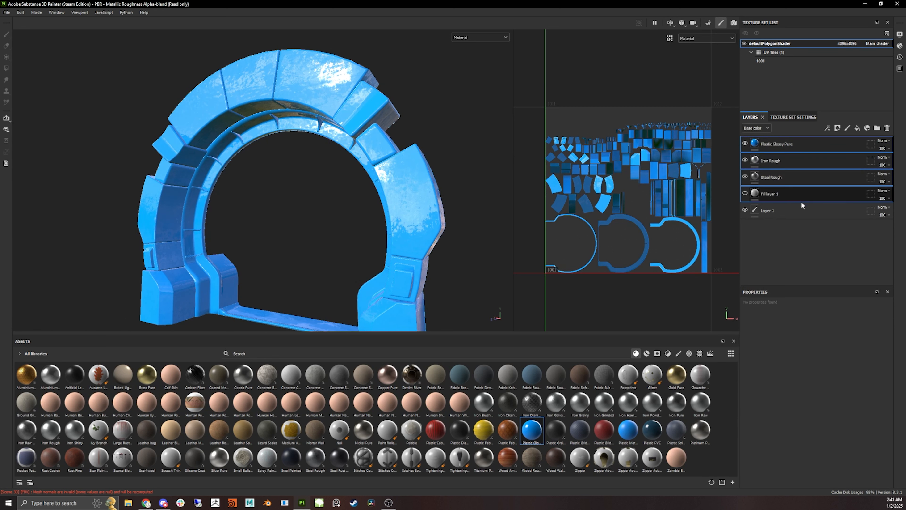
key(Delete)
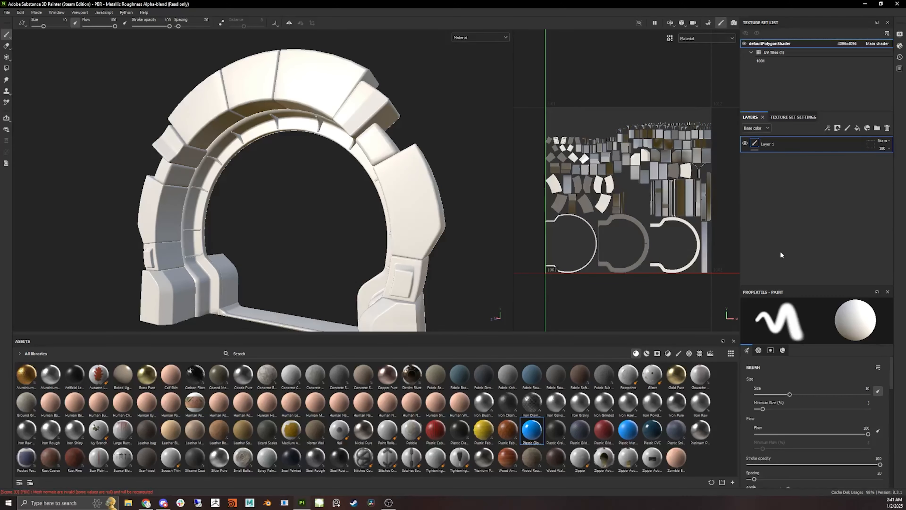
- Apply the Steel Rough material to the tunnel ring by dropping it onto the model
mouse_move(299, 151)
alt+mouse_down()
mouse_move(351, 168)
mouse_move(372, 198)
mouse_move(308, 203)
mouse_move(293, 184)
mouse_move(322, 208)
mouse_move(397, 207)
mouse_move(326, 210)
alt+mouse_up()
scroll(364, 186, down, 3)
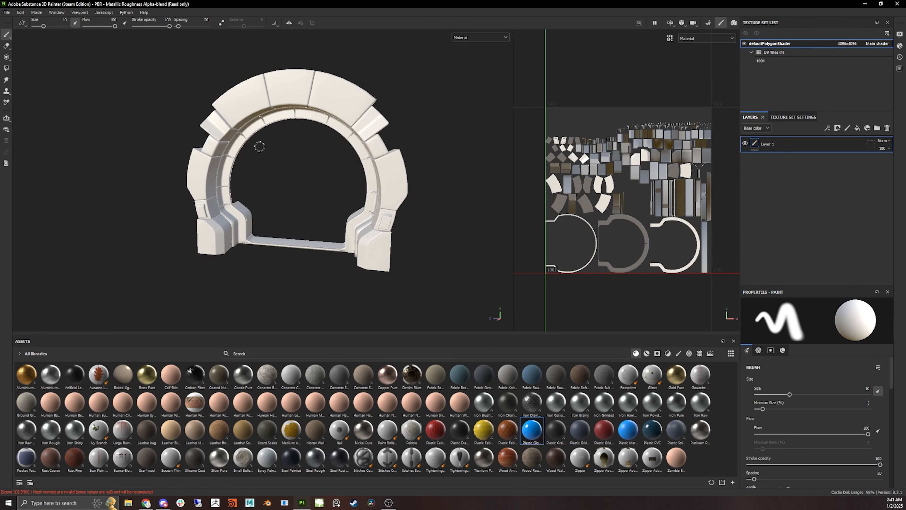
mouse_move(348, 176)
alt+mouse_down()
mouse_move(323, 203)
mouse_move(311, 185)
alt+mouse_up()
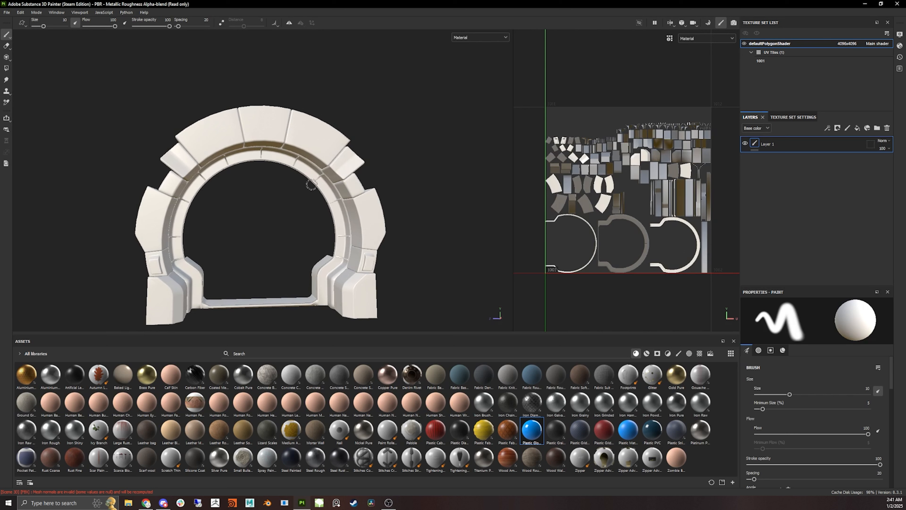
alt+drag(312, 208, 281, 208)
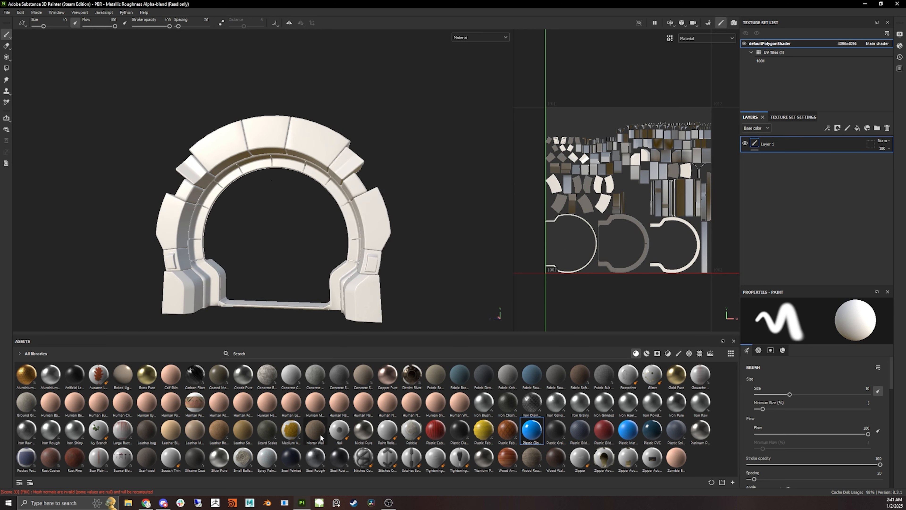
drag(315, 459, 197, 255)
alt+drag(357, 227, 328, 242)
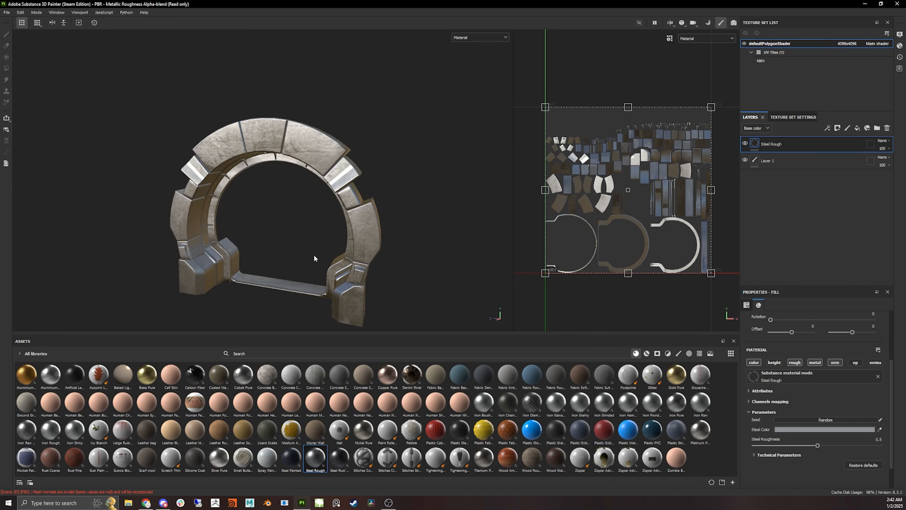
- Drop the Mortar Wall material onto the tunnel ring as a new layer above Steel Rough
alt+middle_drag(314, 256, 296, 191)
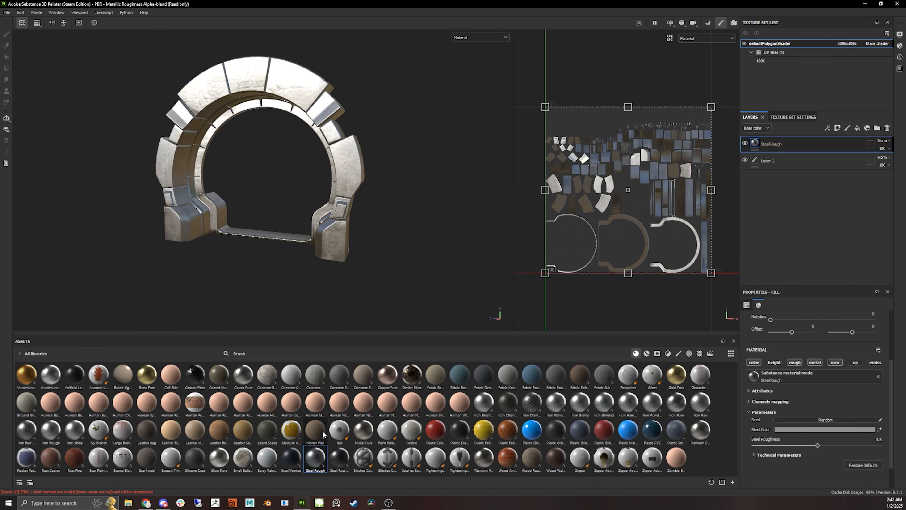
drag(323, 433, 200, 179)
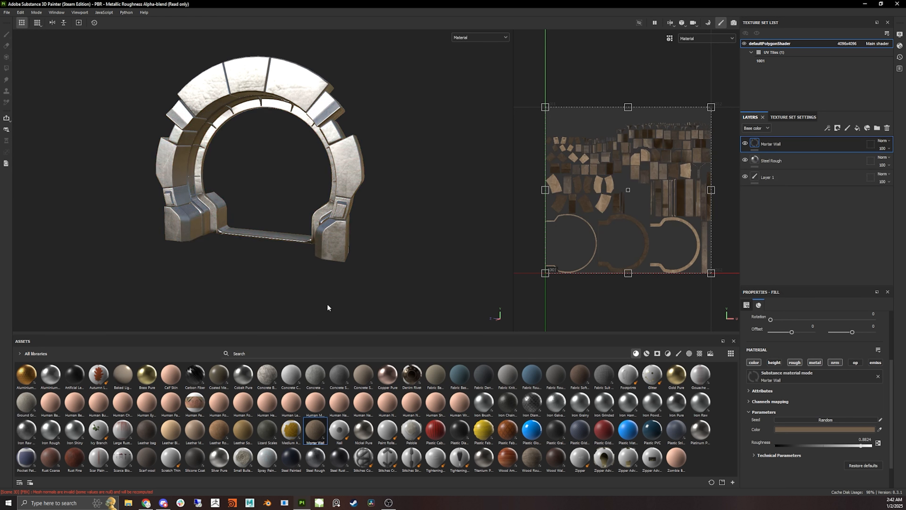
alt+drag(253, 220, 449, 218)
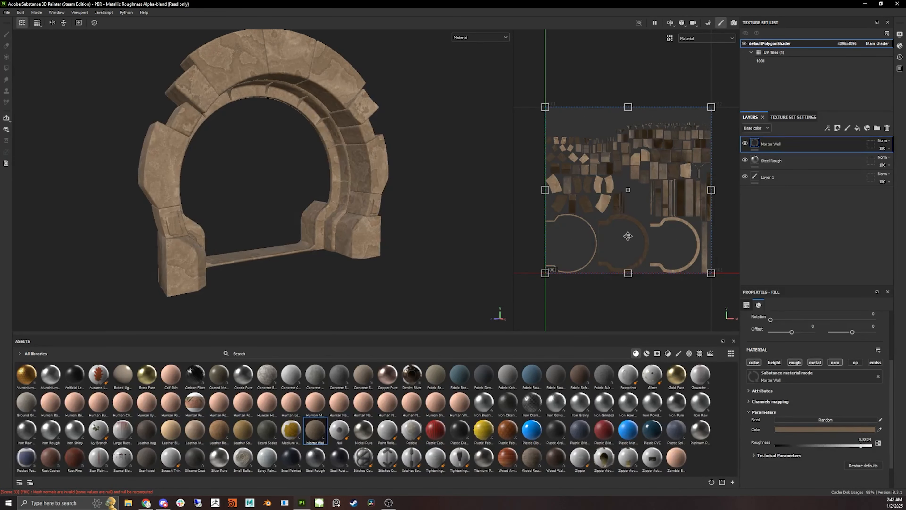
- Add a black mask to the Mortar Wall layer and add a generator to that mask
click(838, 128)
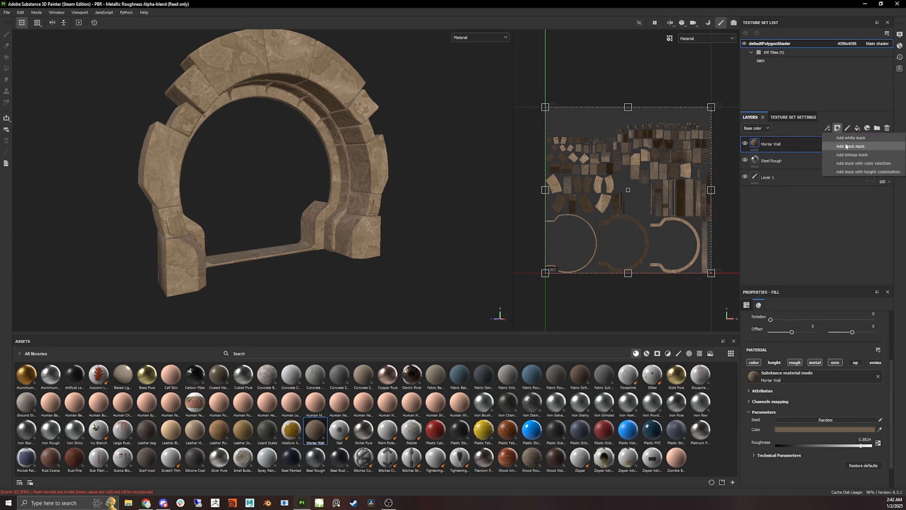
click(850, 146)
click(827, 128)
click(854, 140)
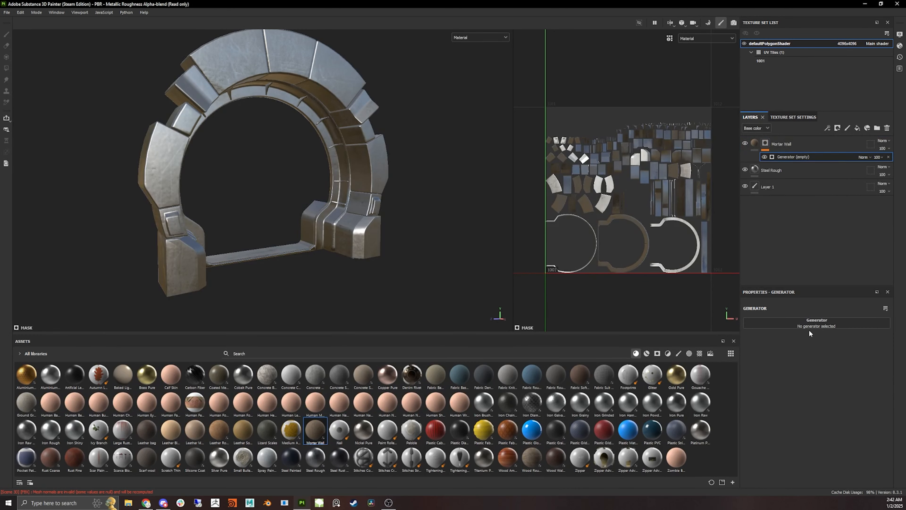
- Set the mask's generator to Dirt
click(810, 326)
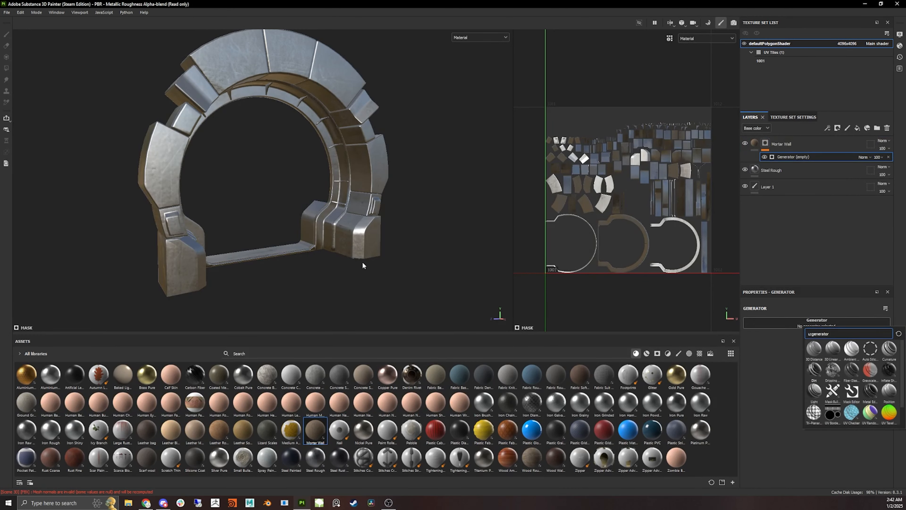
mouse_move(405, 190)
alt+mouse_down()
mouse_move(315, 189)
mouse_move(403, 219)
mouse_move(344, 181)
mouse_move(413, 189)
alt+mouse_up()
scroll(315, 189, up, 3)
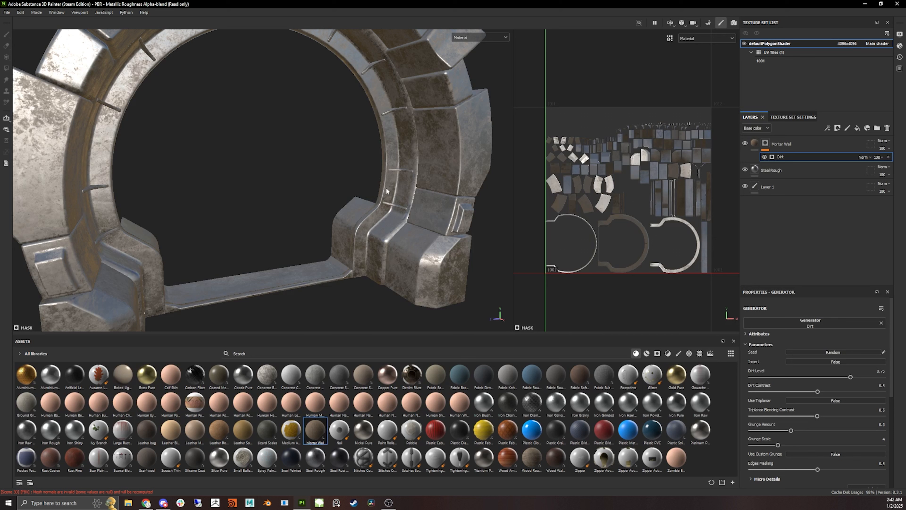
- Inspect the dirt-masked Mortar Wall effect up close around the ring's base, then select the Mortar Wall layer
scroll(422, 199, down, 4)
scroll(419, 222, up, 6)
alt+middle_drag(418, 221, 255, 241)
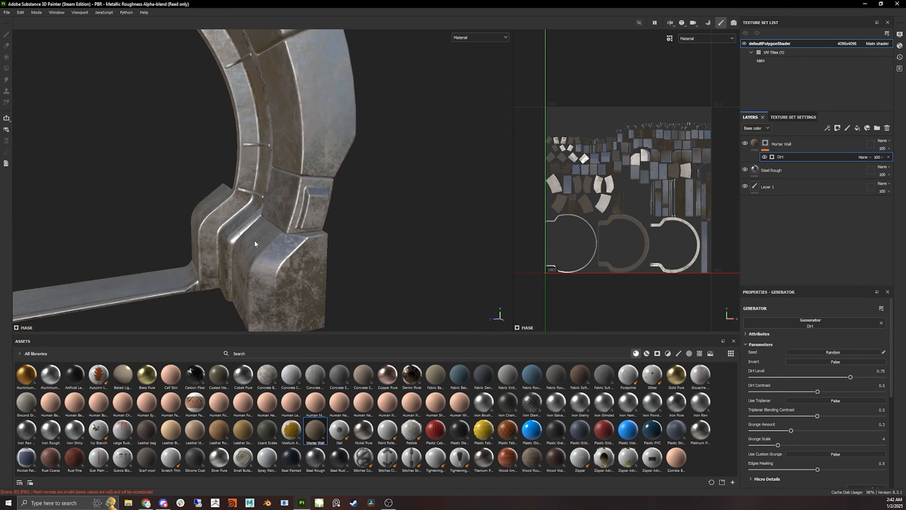
scroll(254, 240, up, 5)
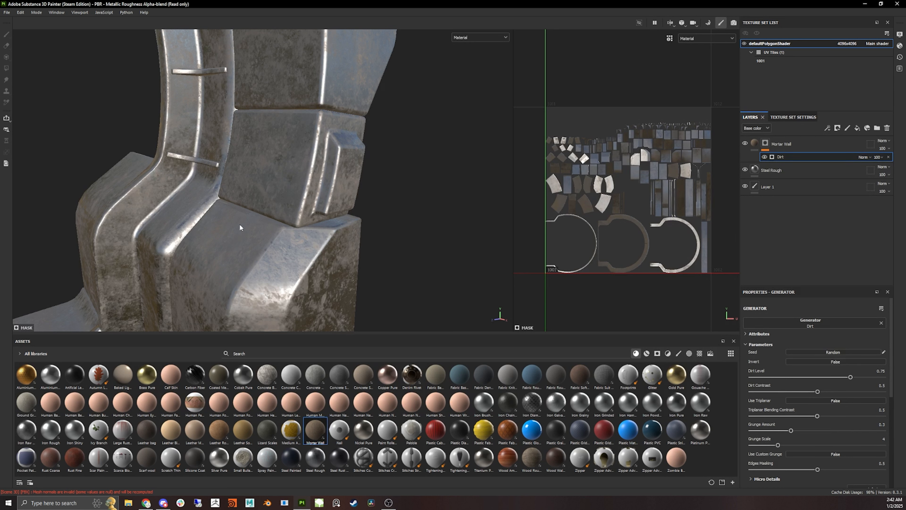
scroll(236, 229, down, 1)
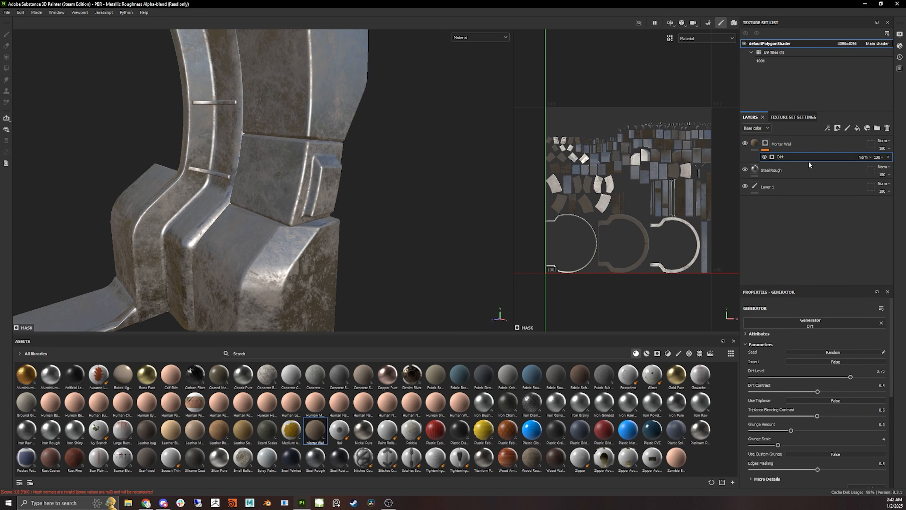
scroll(440, 186, down, 1)
alt+drag(282, 195, 246, 187)
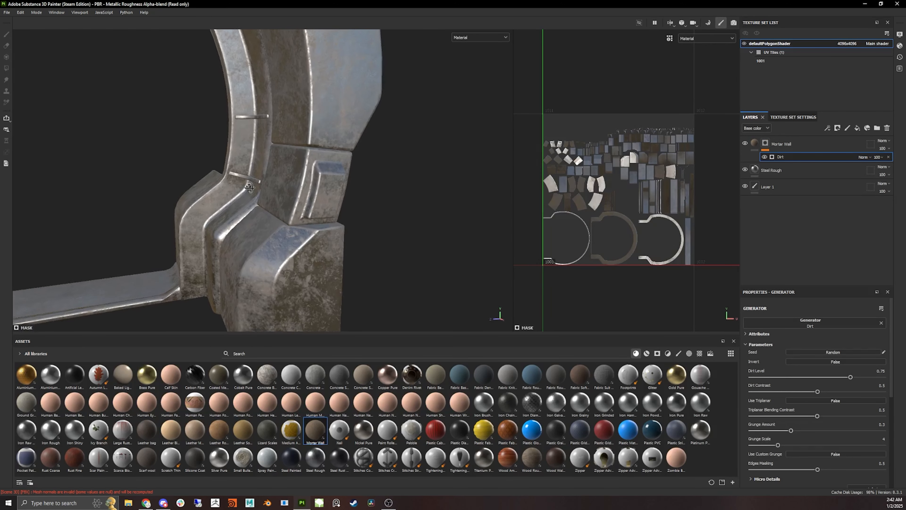
click(818, 141)
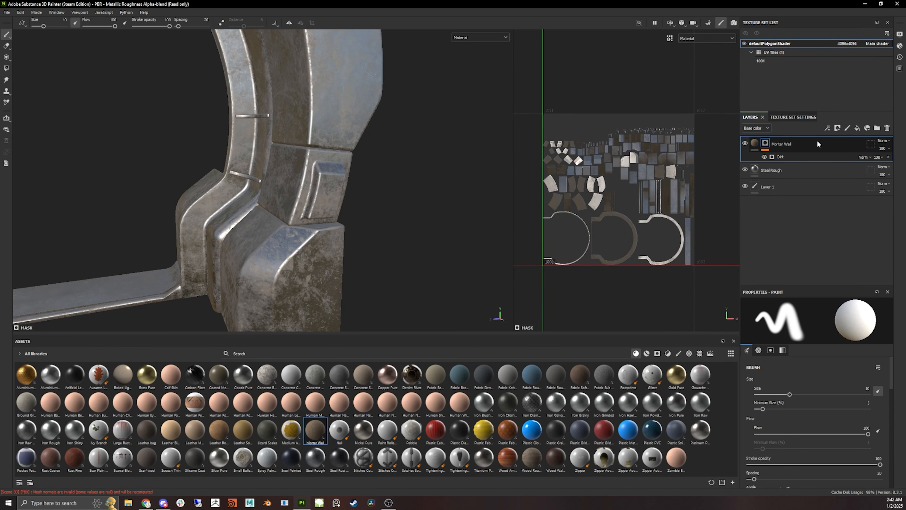
- Delete the Mortar Wall and Steel Rough layers from the tunnel ring's layer stack
key(Delete)
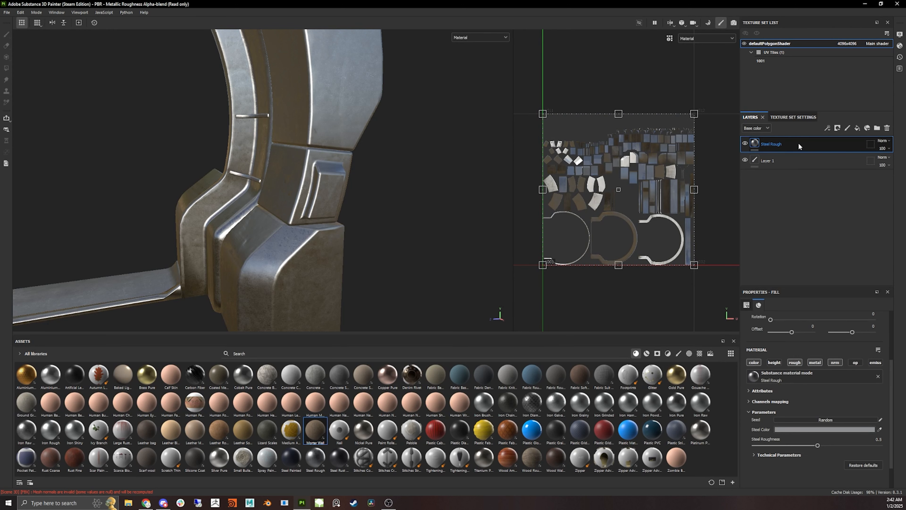
key(Delete)
- Switch to Bake Mesh Maps mode and open the output size options for the bake
scroll(345, 145, down, 5)
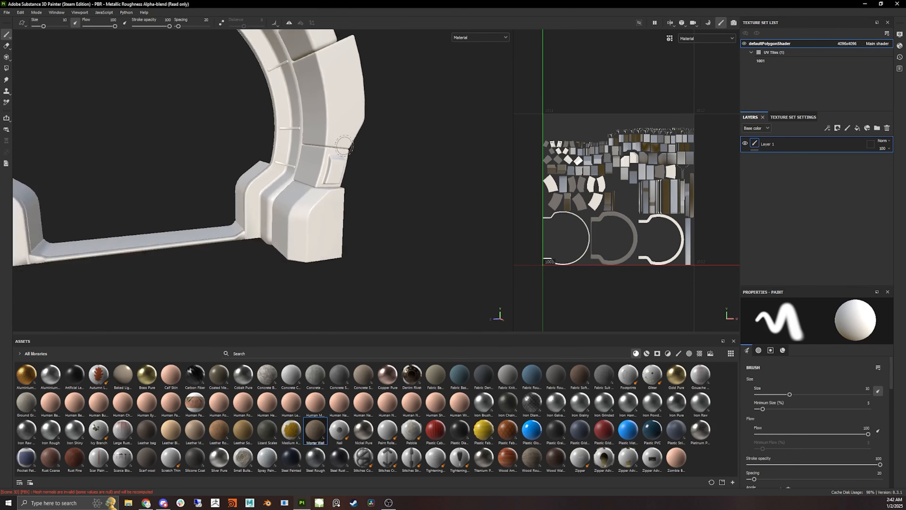
alt+drag(344, 144, 312, 117)
alt+middle_drag(313, 118, 348, 198)
alt+drag(348, 198, 338, 194)
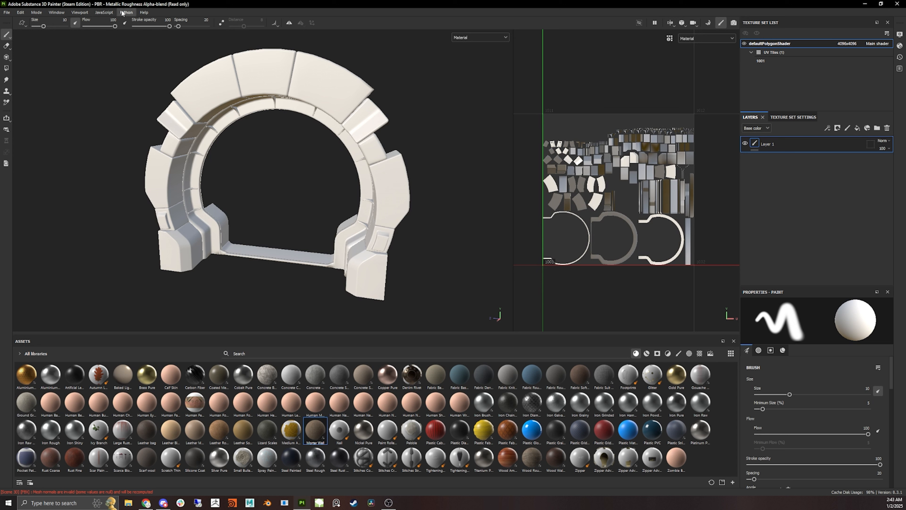
click(37, 13)
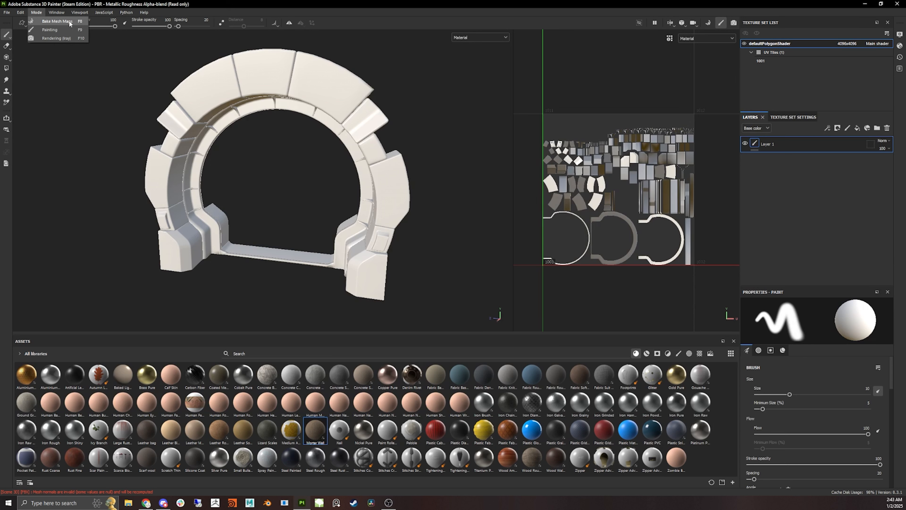
click(30, 23)
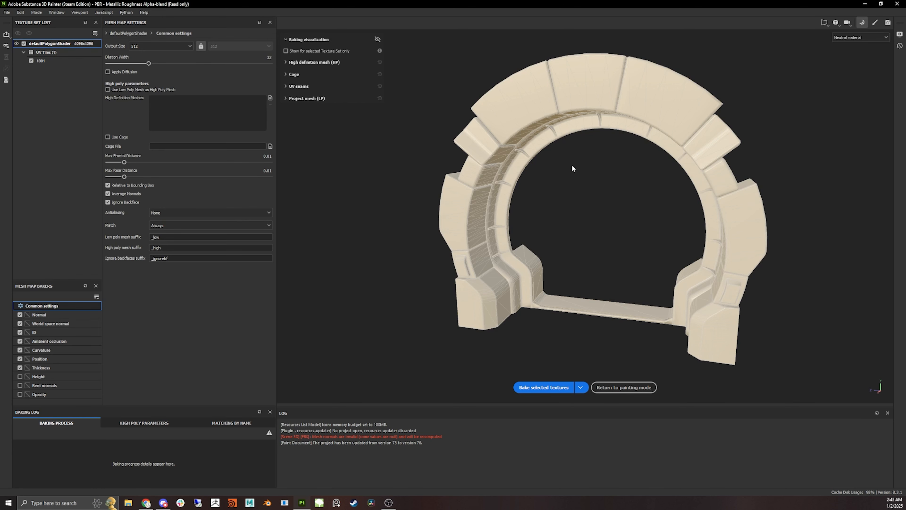
click(167, 47)
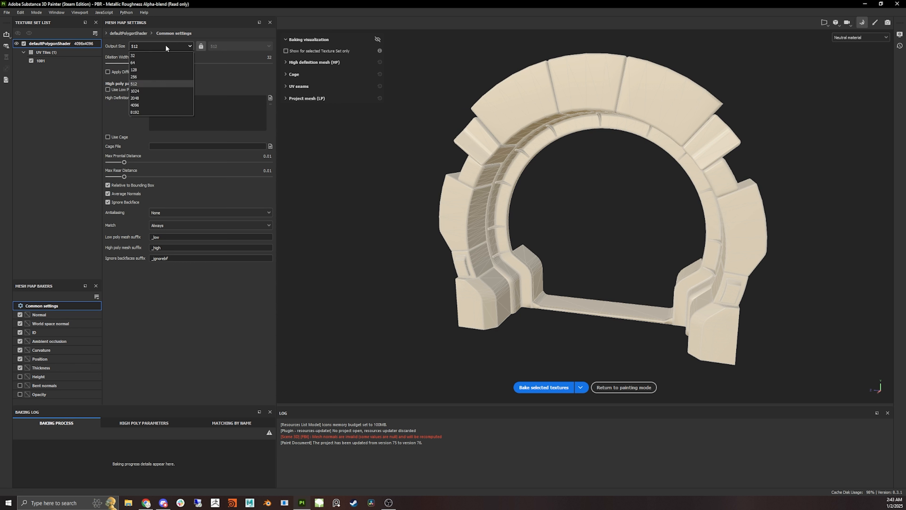
click(122, 51)
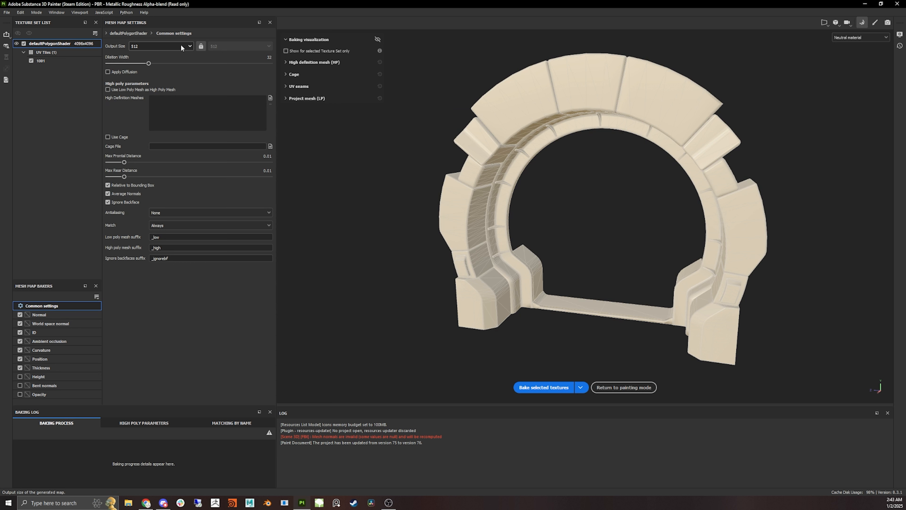
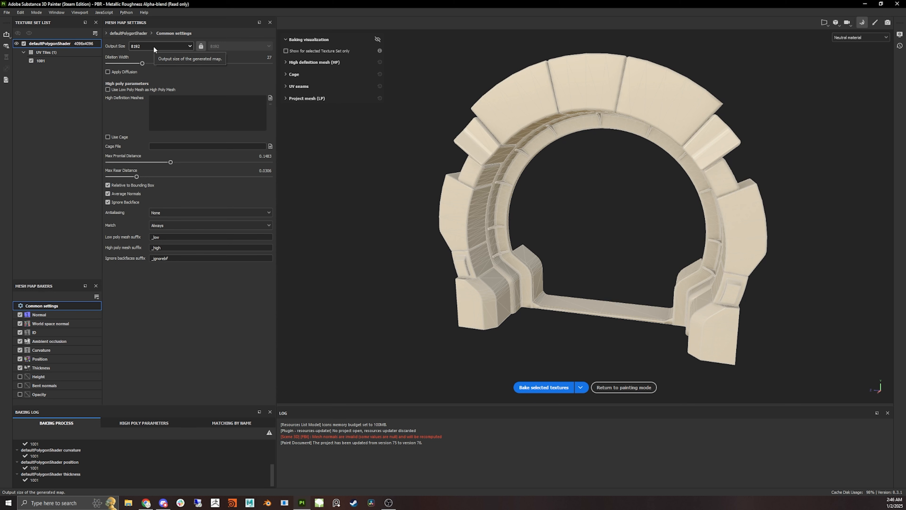
- Bake the selected mesh maps and return to painting mode
click(541, 388)
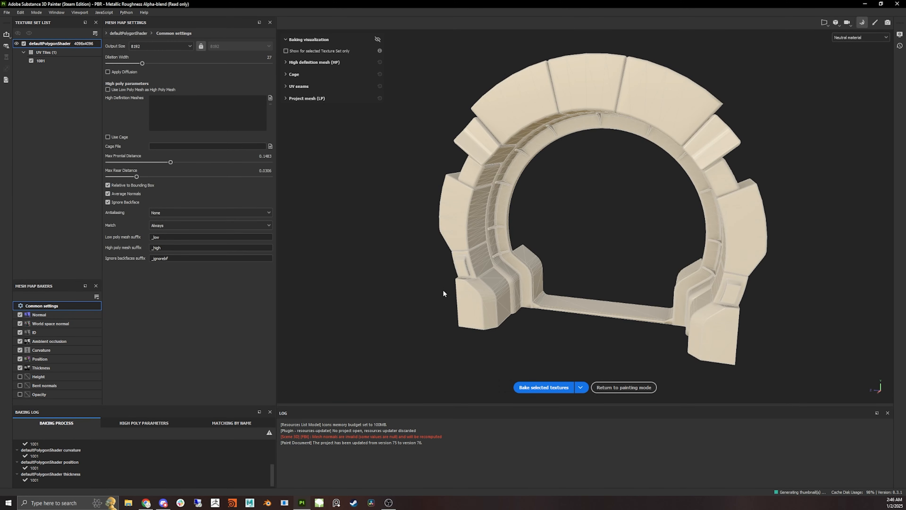
click(624, 387)
- Inspect the baked tunnel ring from several angles in the viewport
mouse_move(257, 208)
alt+mouse_down()
mouse_move(264, 172)
mouse_move(331, 204)
alt+mouse_up()
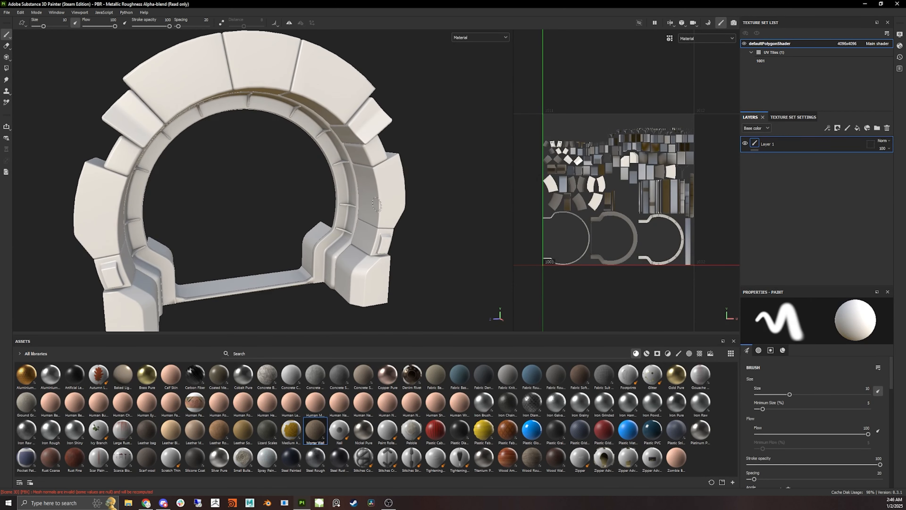
alt+drag(441, 194, 393, 190)
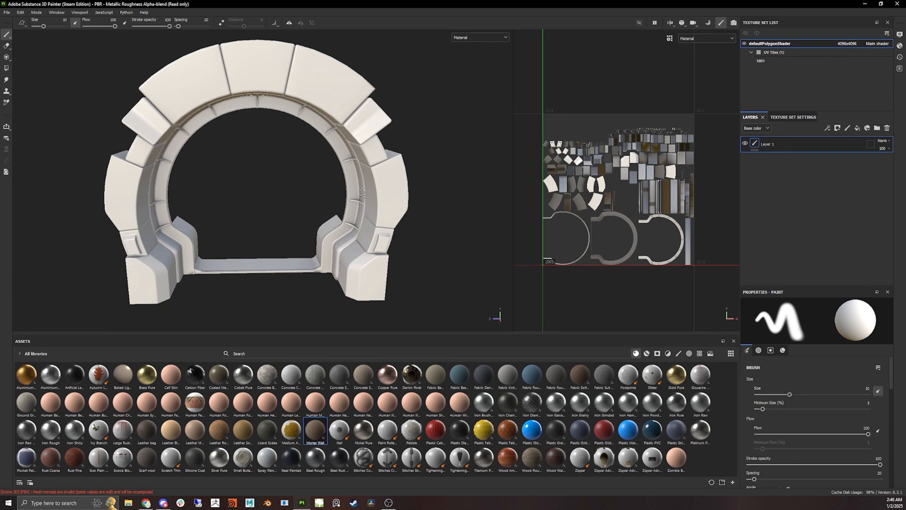
alt+drag(370, 206, 260, 187)
scroll(220, 209, up, 5)
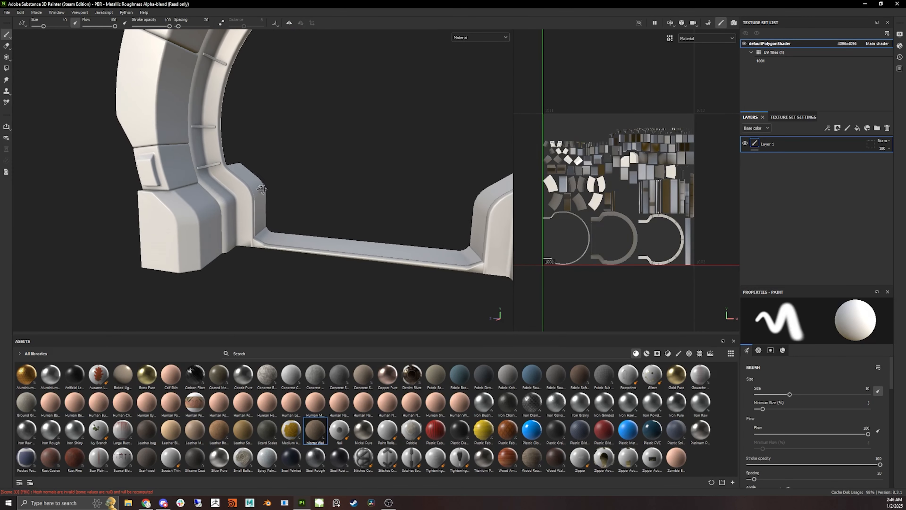
alt+middle_drag(253, 168, 189, 254)
alt+drag(168, 224, 189, 201)
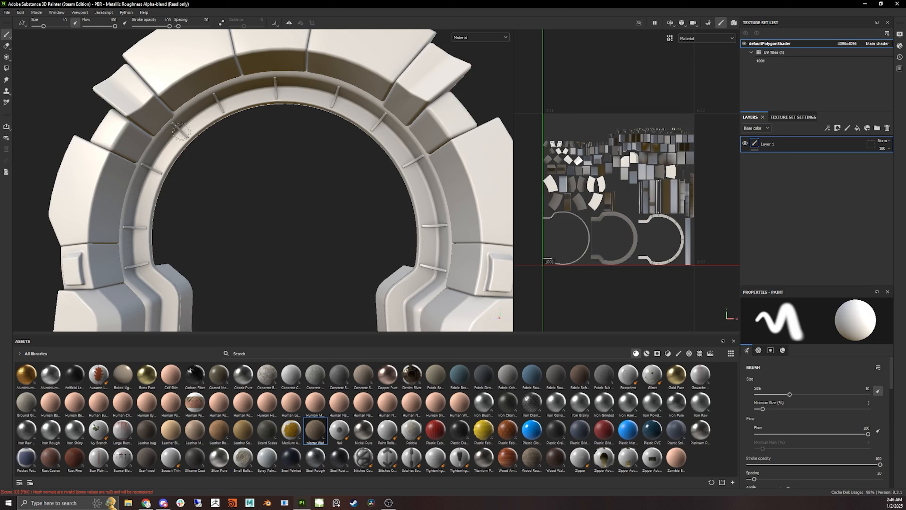
scroll(410, 226, down, 5)
alt+drag(327, 243, 308, 205)
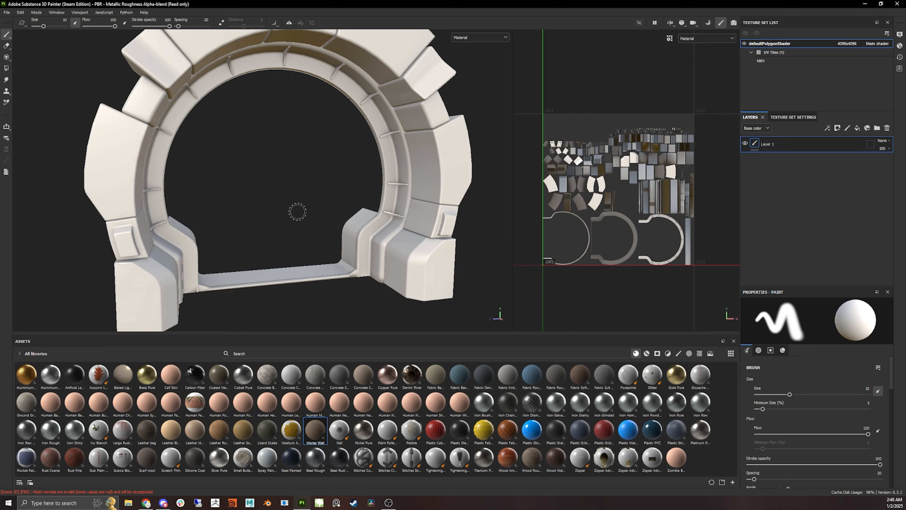
alt+drag(370, 203, 303, 206)
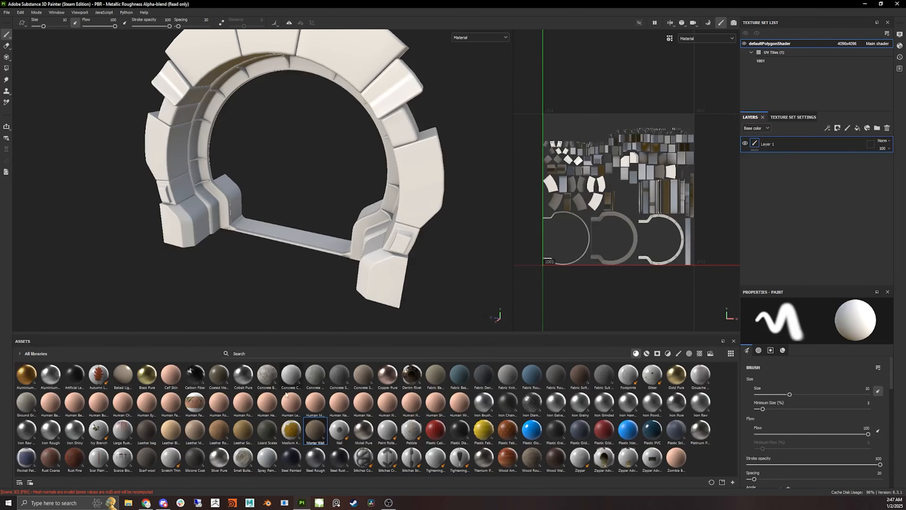
- Apply the Steel Rough material to the ring, with the Mortar Wall material layered above it
drag(316, 459, 427, 232)
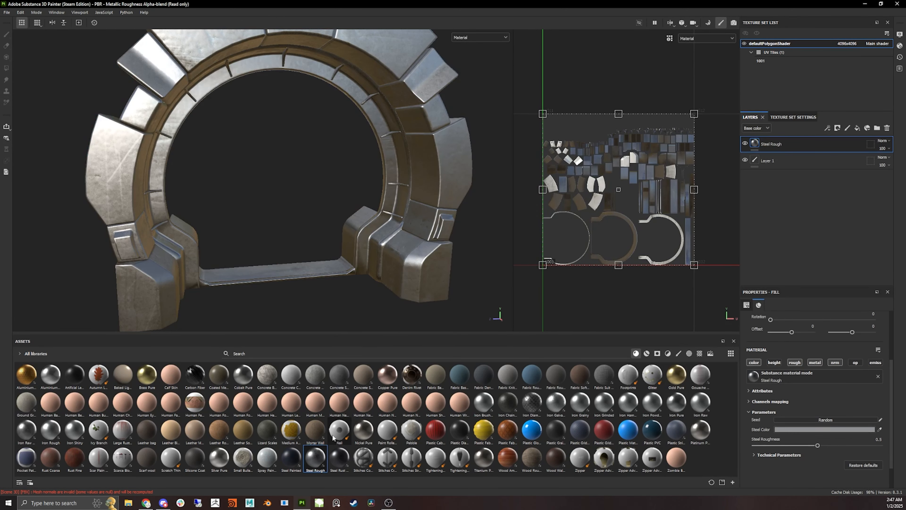
drag(315, 428, 405, 174)
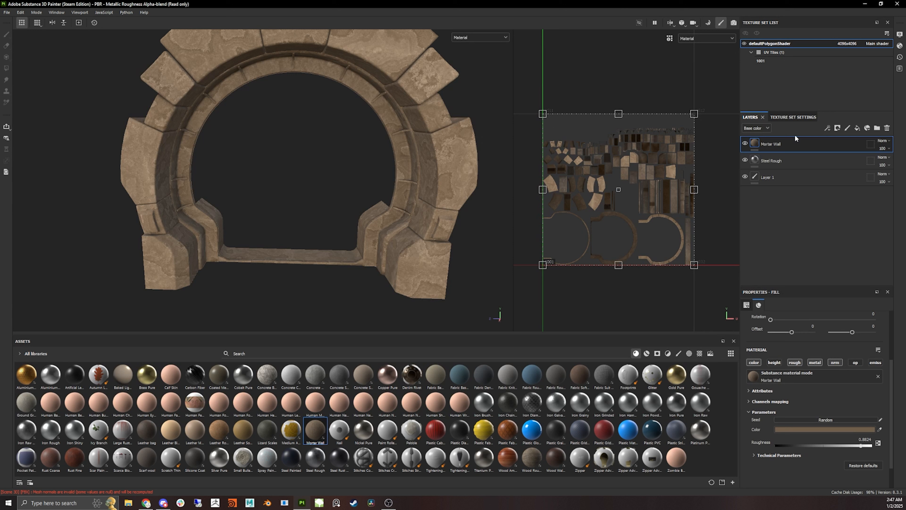
- Add a black mask with a Dirt generator to the Mortar Wall layer
click(838, 130)
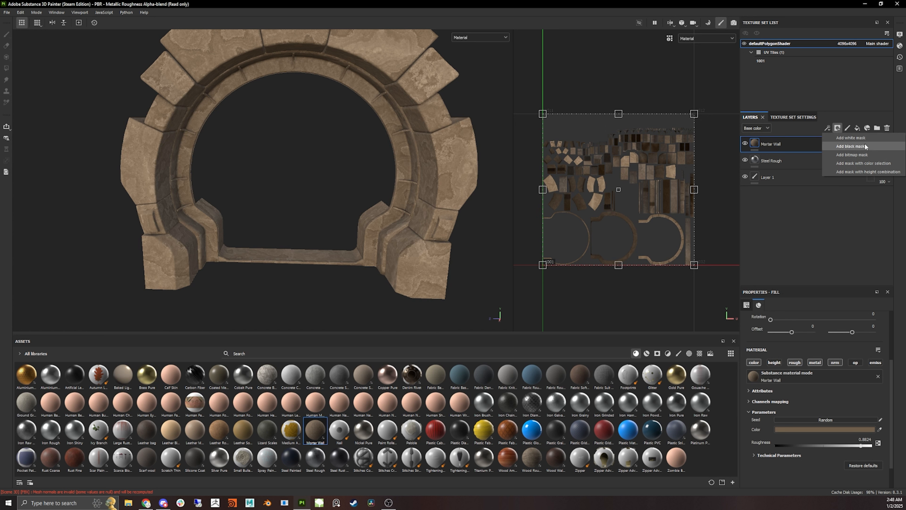
click(843, 148)
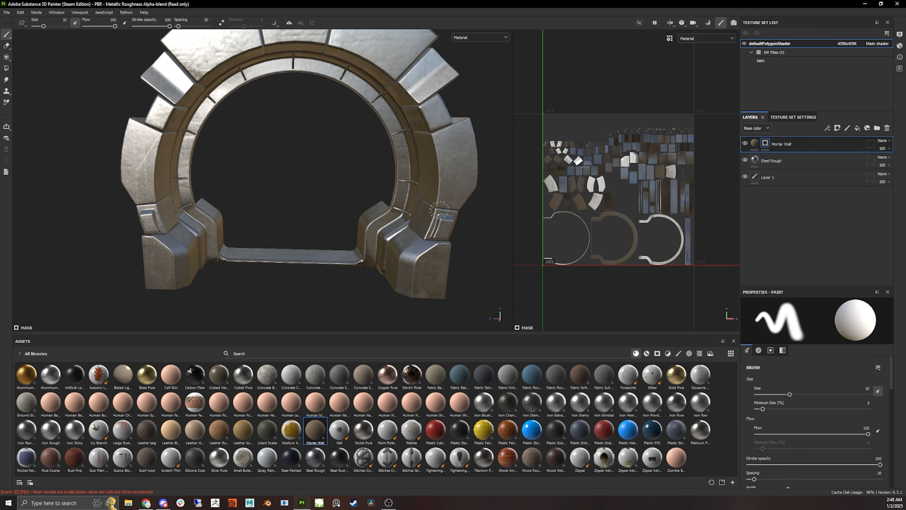
alt+drag(438, 228, 475, 220)
alt+drag(415, 164, 384, 160)
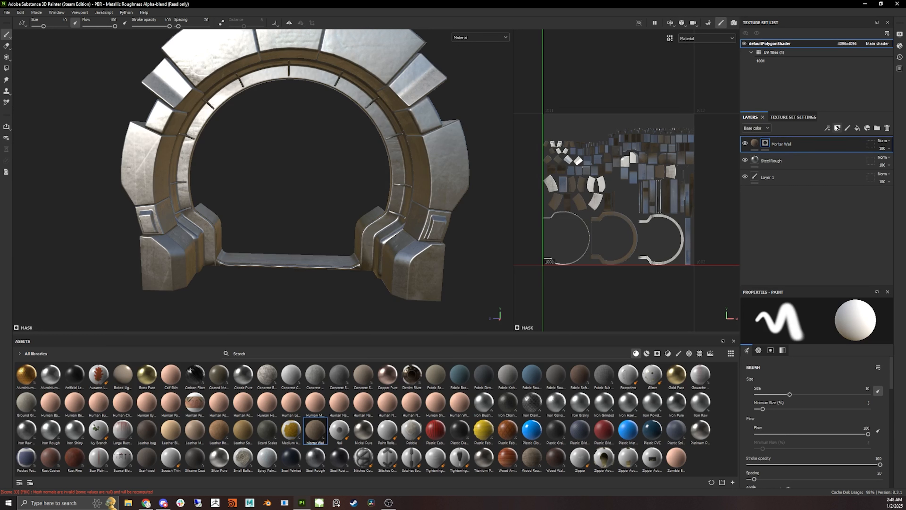
click(827, 128)
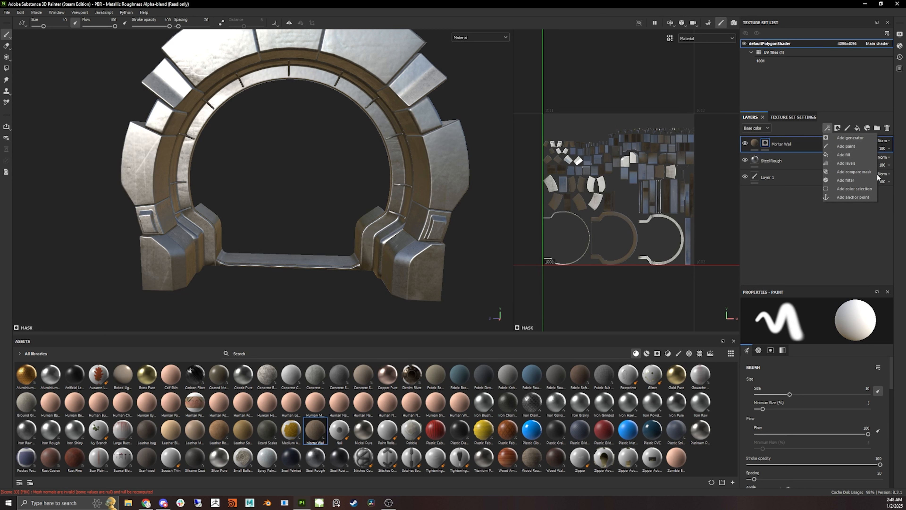
click(850, 138)
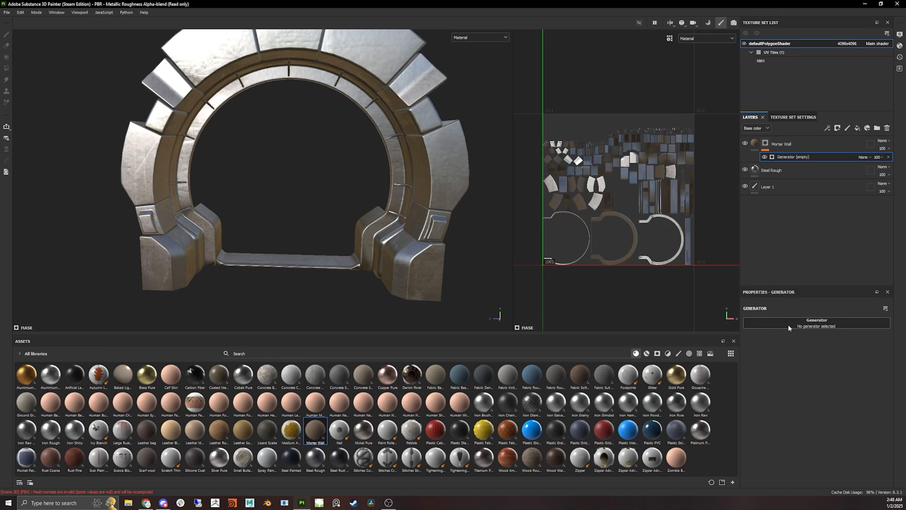
click(839, 326)
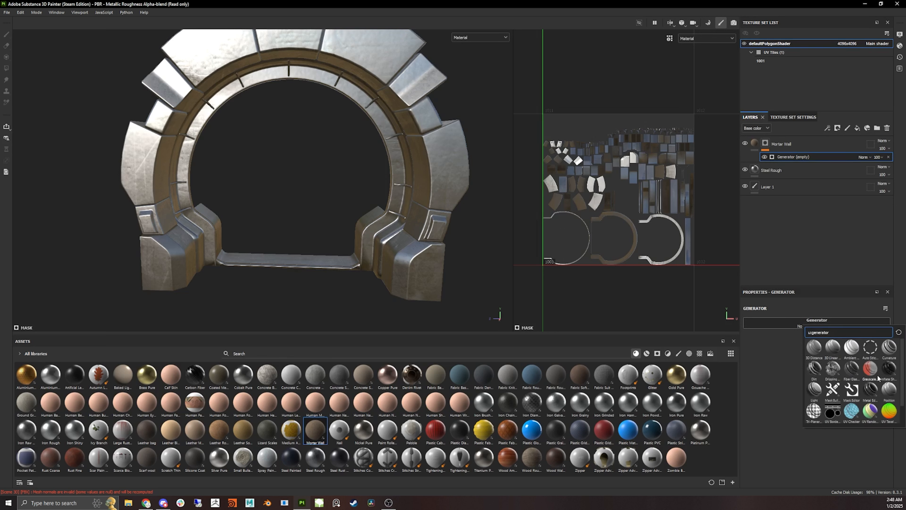
mouse_move(815, 368)
click(815, 367)
- Lower the Dirt generator's Dirt Level to 0.32
alt+drag(364, 216, 214, 218)
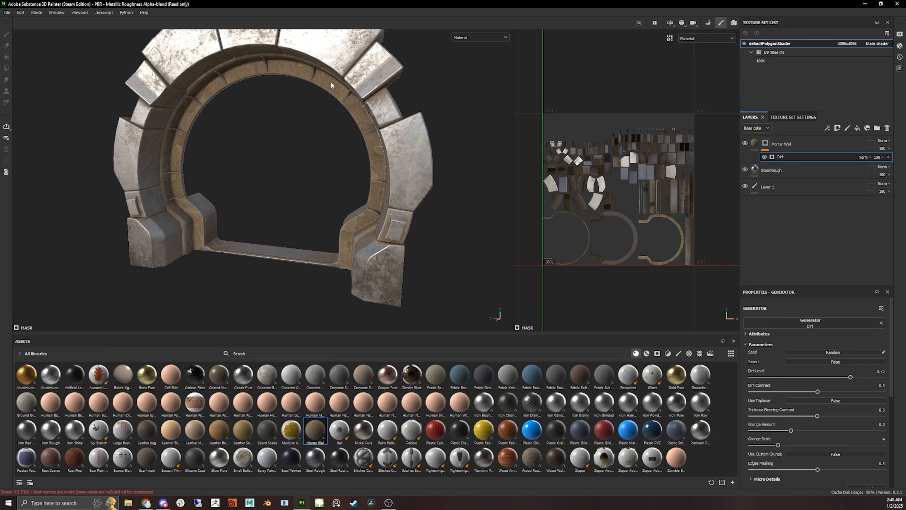
alt+drag(348, 196, 370, 225)
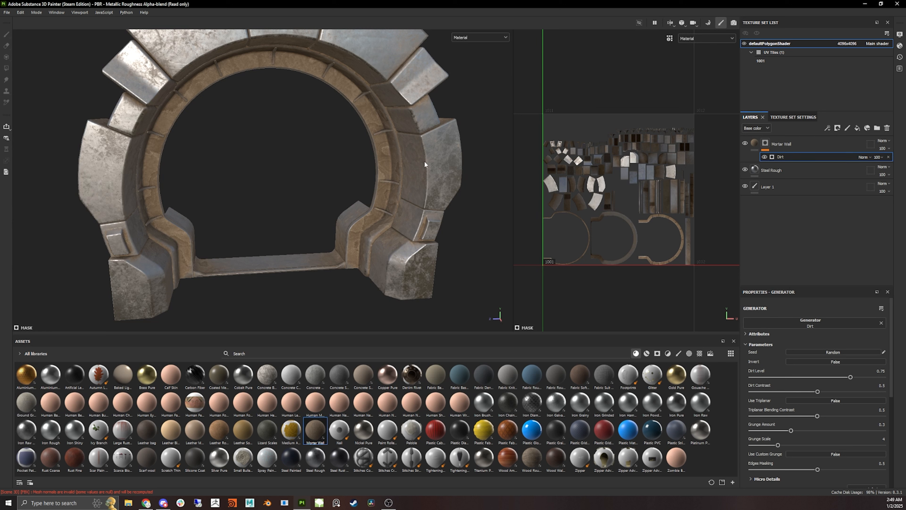
alt+drag(408, 148, 406, 217)
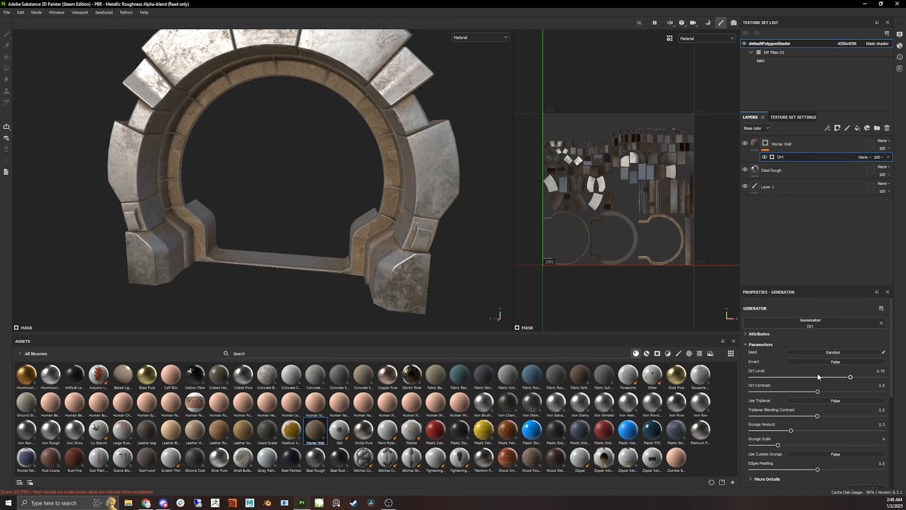
drag(818, 376, 794, 377)
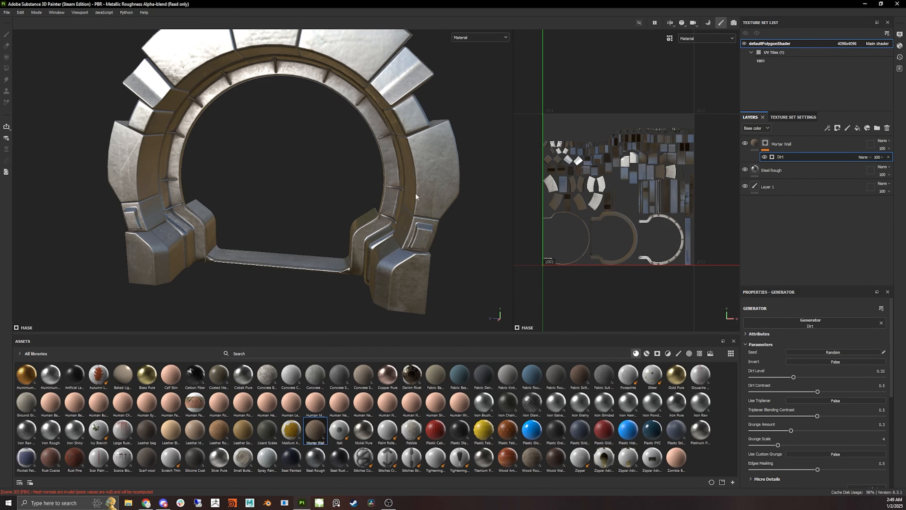
- Fine-tune the Dirt generator's Dirt Level to 0.27
scroll(416, 196, up, 6)
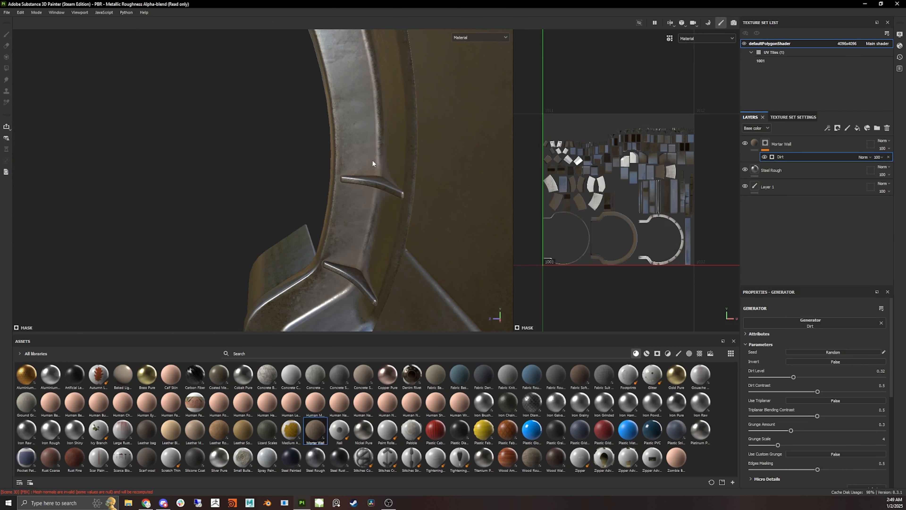
alt+drag(402, 192, 436, 206)
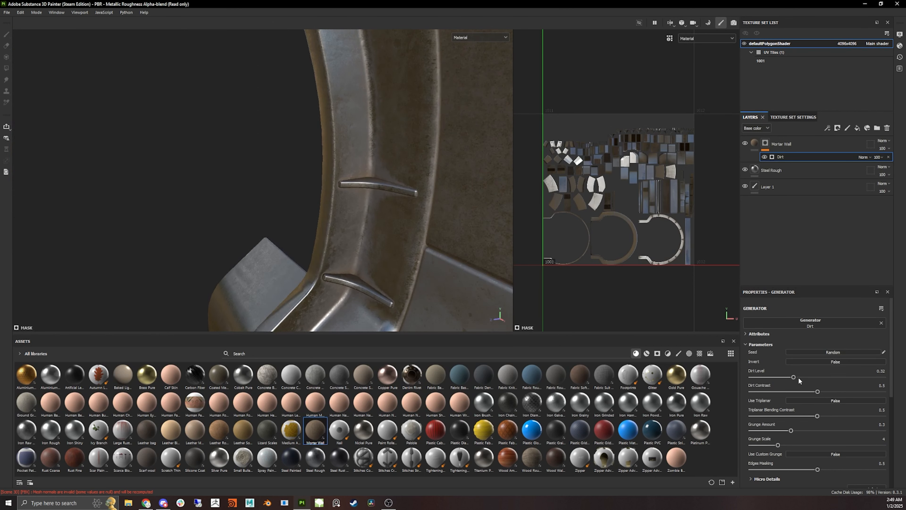
drag(793, 377, 789, 379)
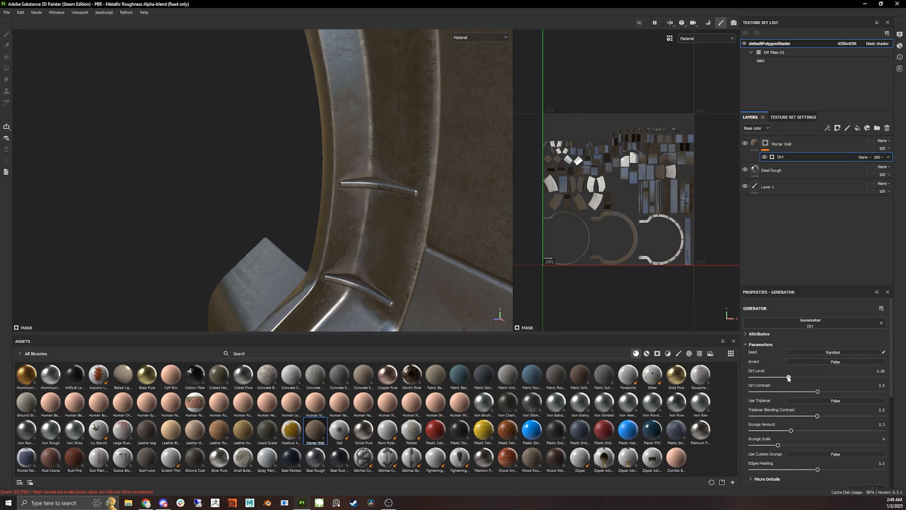
- Apply the Plastic Glossy Pure material to the ring as a new top fill layer
key(f)
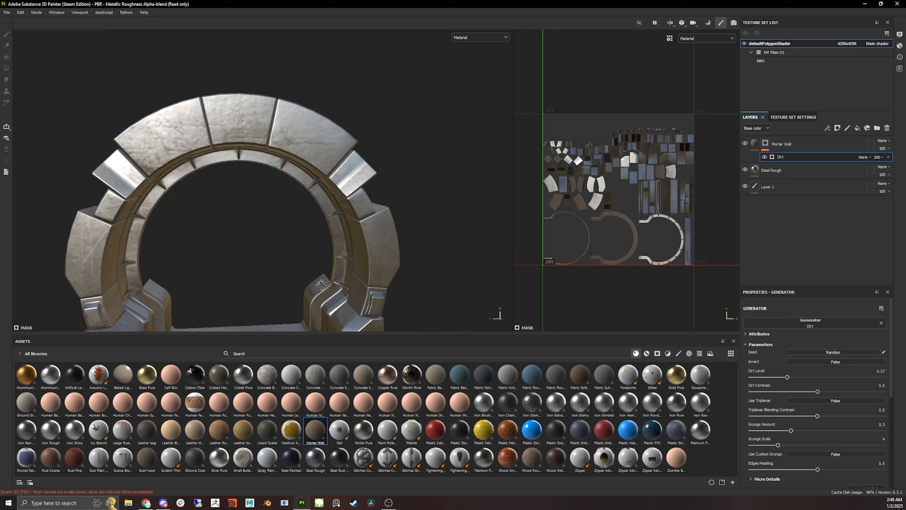
alt+middle_drag(212, 303, 379, 241)
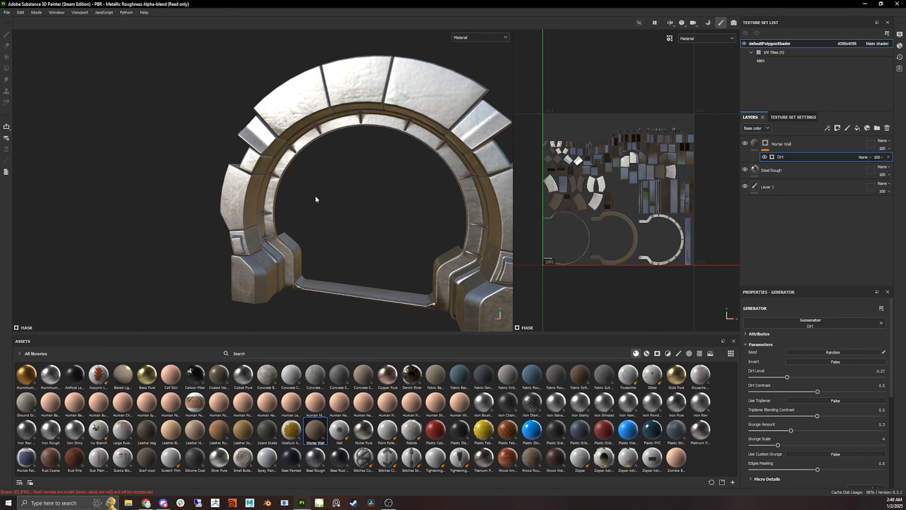
alt+middle_drag(316, 199, 261, 200)
alt+right_drag(261, 200, 352, 205)
alt+drag(352, 204, 408, 215)
alt+right_drag(409, 215, 420, 217)
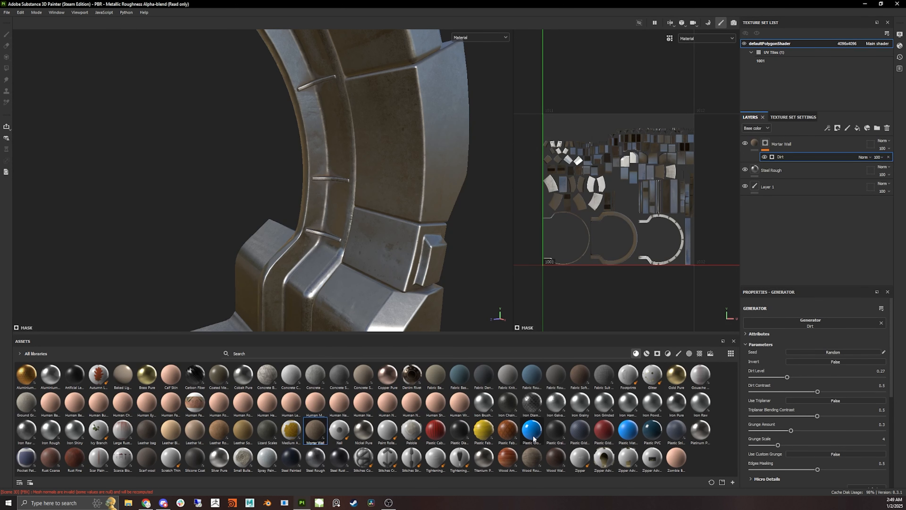
drag(532, 430, 441, 160)
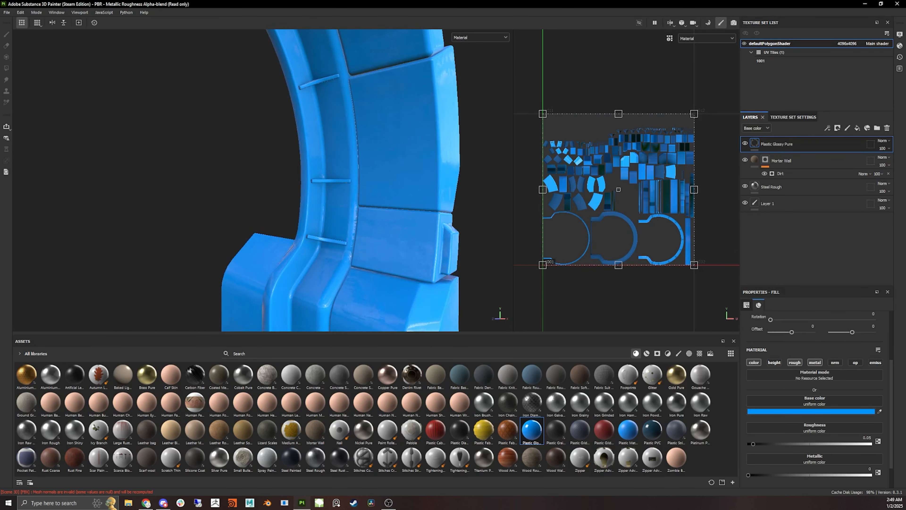
- Set the Plastic Glossy Pure layer's base color to a neutral grey
click(841, 412)
mouse_move(776, 421)
mouse_down()
mouse_move(748, 423)
mouse_move(740, 412)
mouse_move(737, 420)
mouse_up()
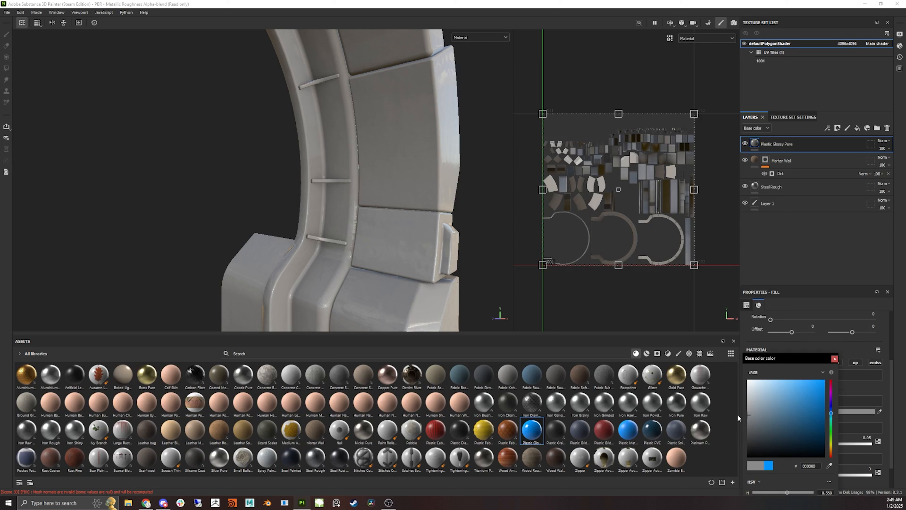
click(835, 359)
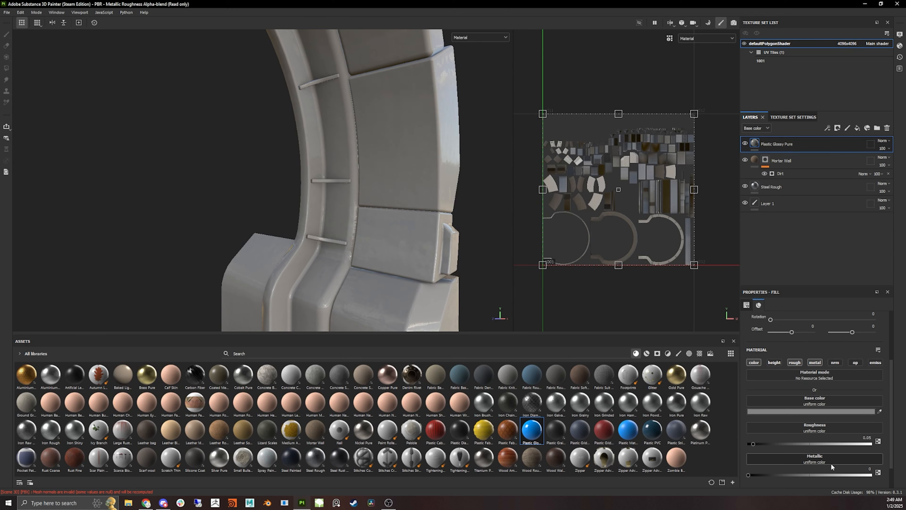
click(820, 412)
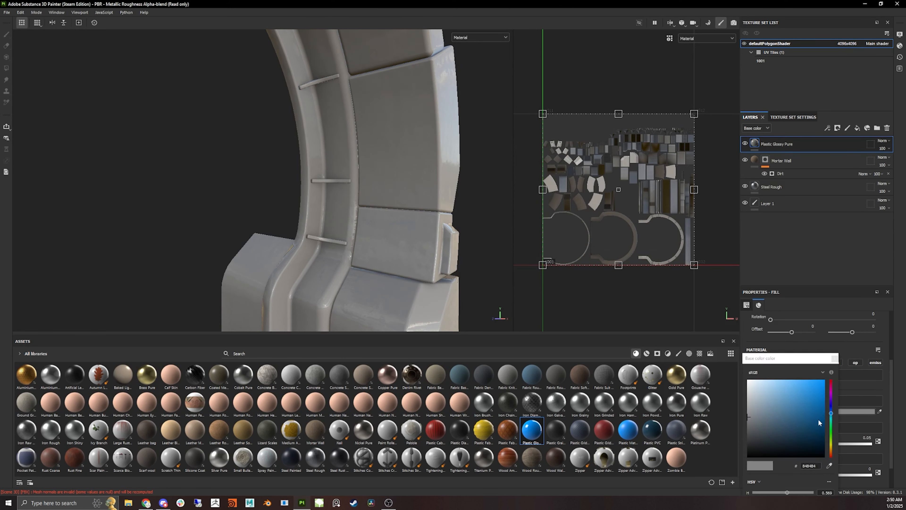
drag(787, 365, 563, 187)
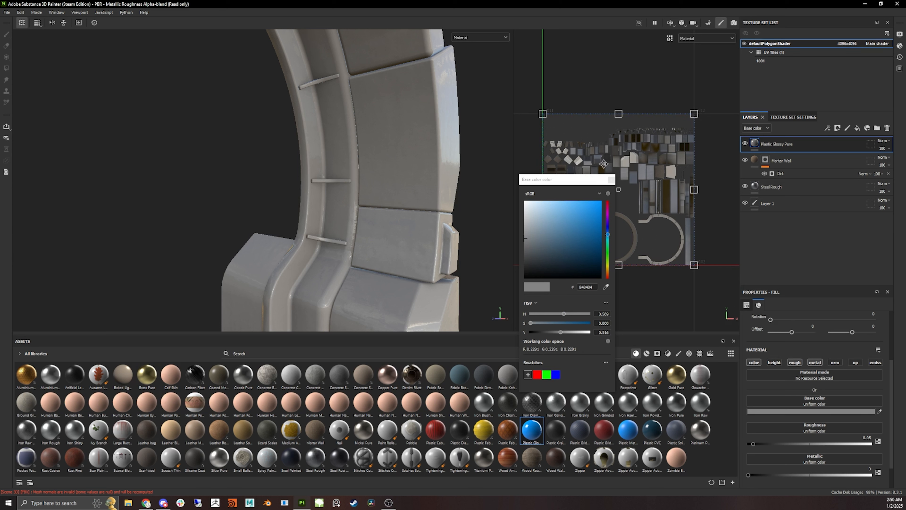
drag(530, 241, 509, 234)
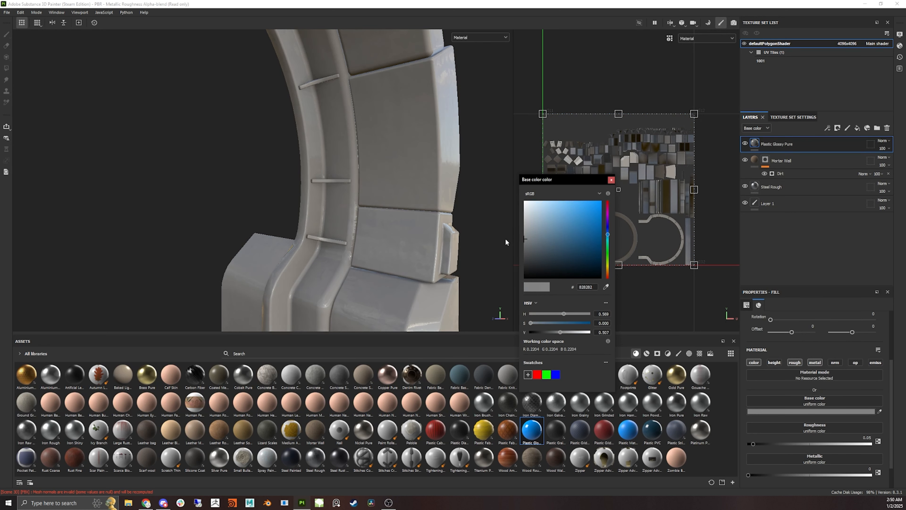
click(611, 180)
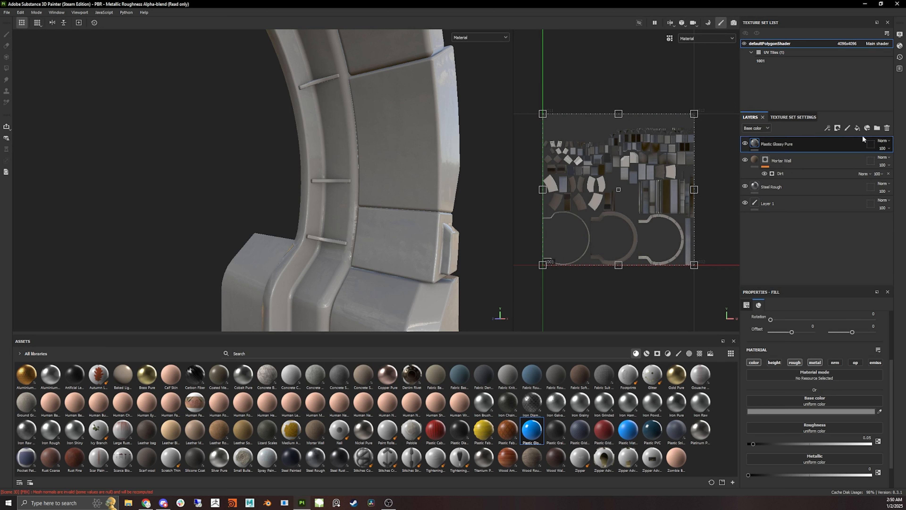
- Add a white mask to the Plastic Glossy Pure layer and switch to the Projection tool
click(838, 129)
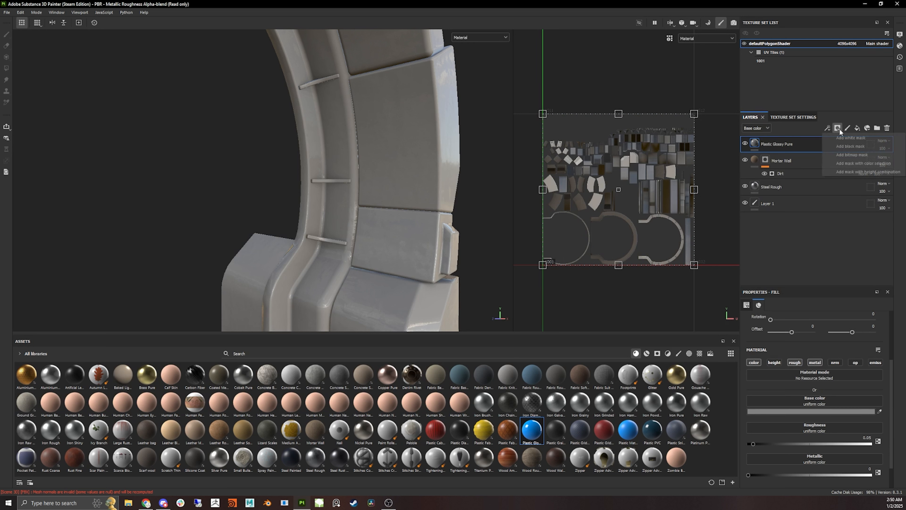
click(851, 141)
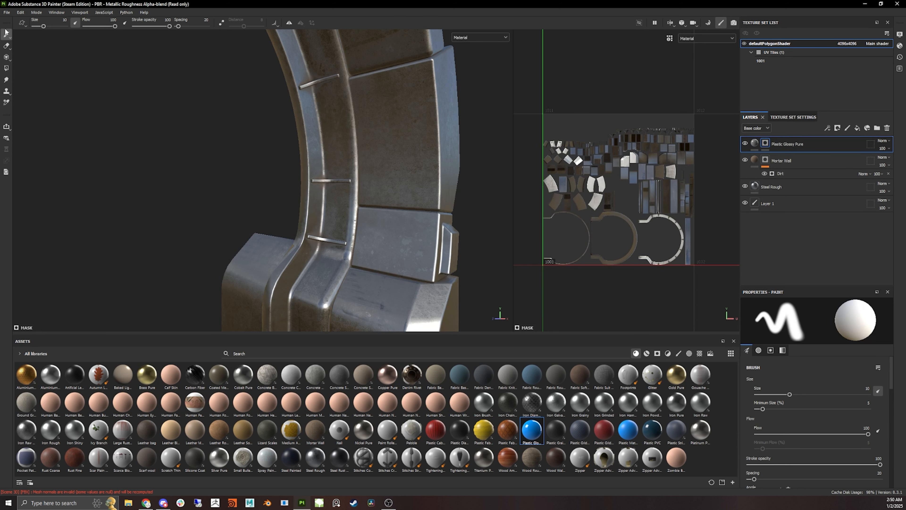
click(5, 59)
mouse_move(5, 60)
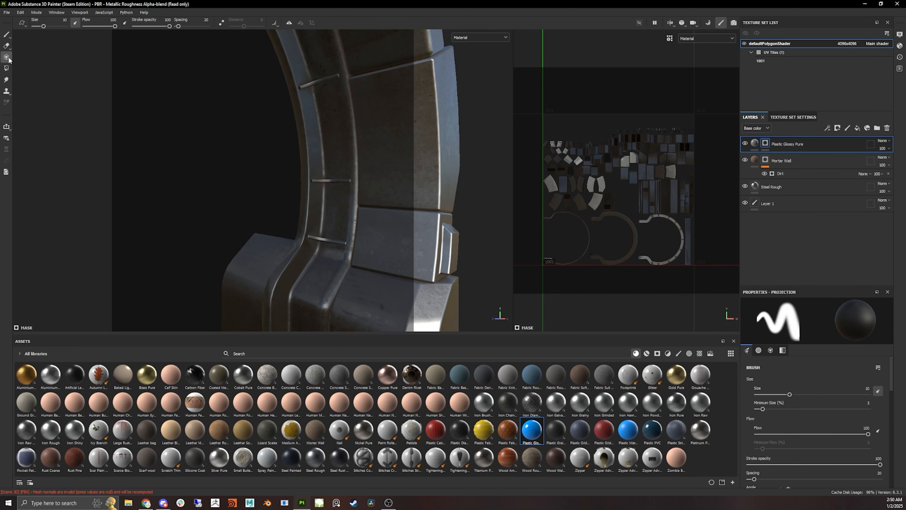
- With the Polygon Fill tool in mesh mode, fill the Plastic Glossy Pure mask across the ring's pieces
click(7, 68)
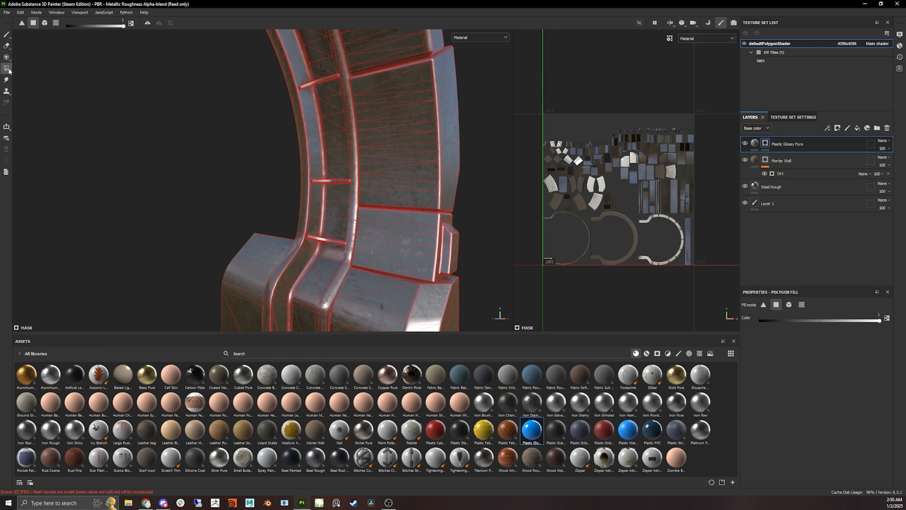
middle_drag(478, 150, 201, 139)
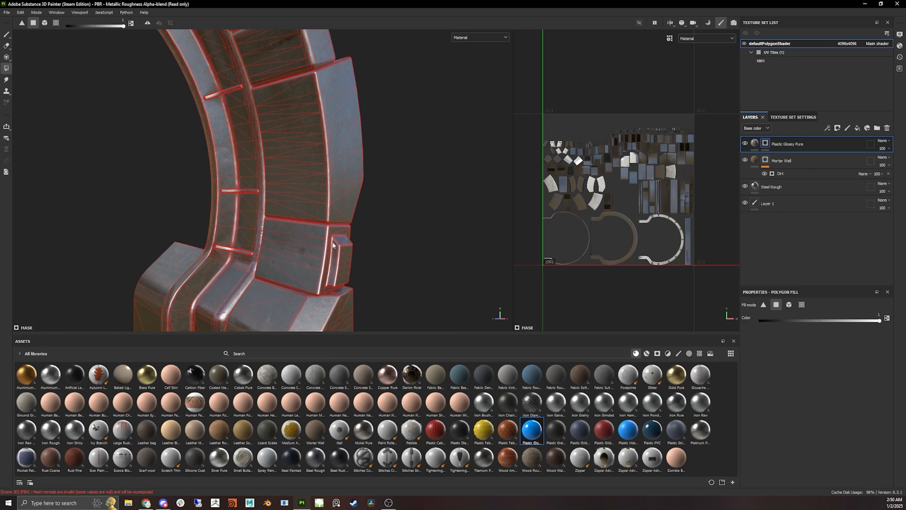
click(44, 22)
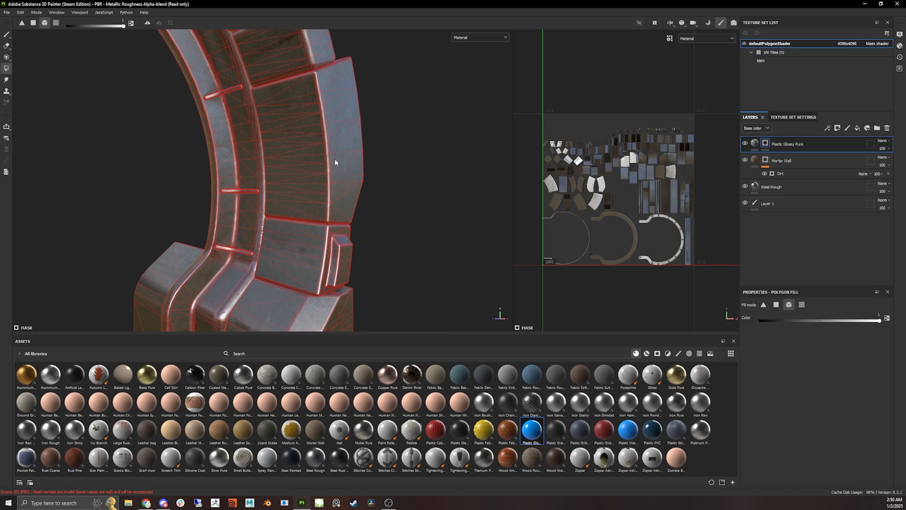
click(288, 165)
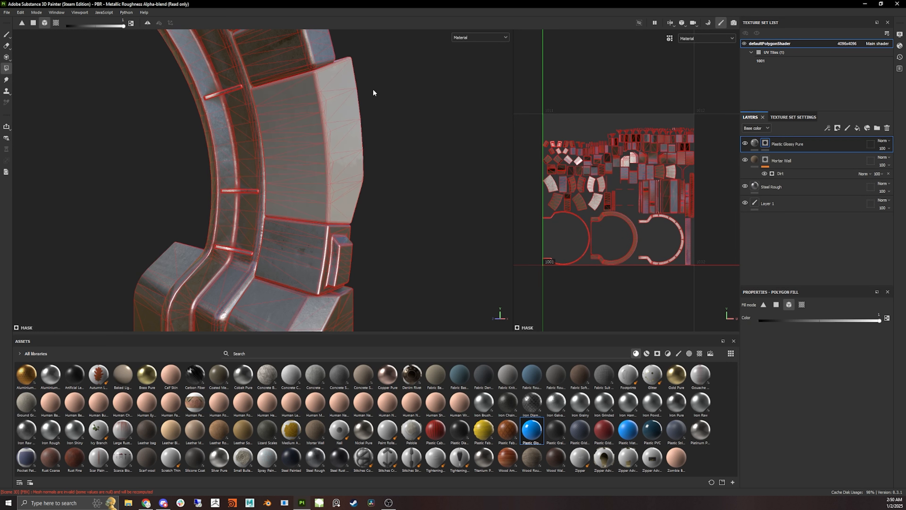
alt+drag(373, 90, 376, 194)
click(350, 171)
alt+middle_drag(429, 267, 402, 53)
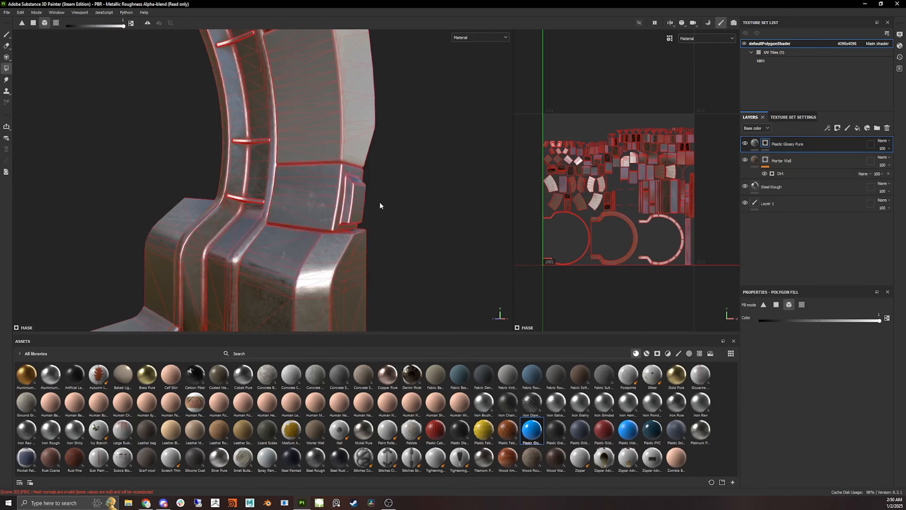
click(341, 212)
click(333, 257)
alt+middle_drag(388, 194, 378, 131)
alt+drag(378, 131, 284, 127)
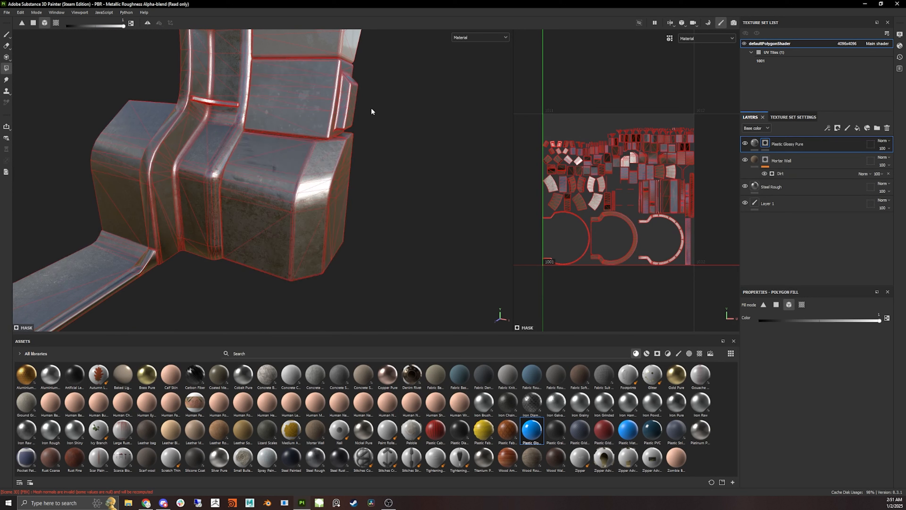
click(315, 185)
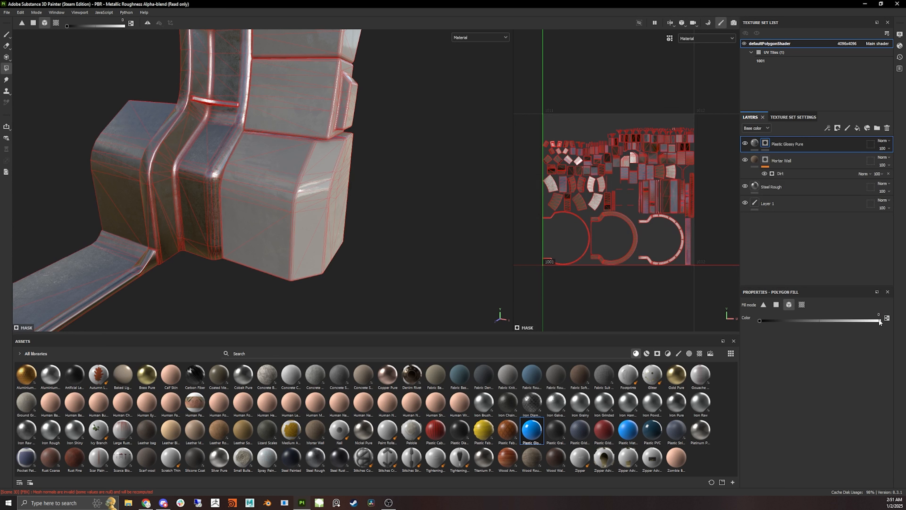
- Set the polygon fill colour to black and remove the plastic from the inner frame and base pieces
drag(763, 322, 685, 345)
alt+drag(348, 173, 336, 201)
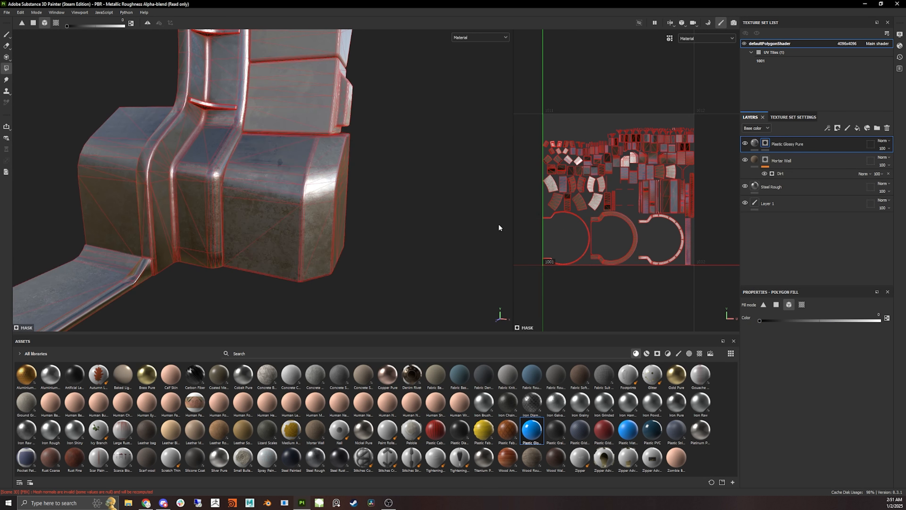
alt+drag(500, 228, 361, 222)
alt+middle_drag(371, 108, 337, 282)
alt+drag(340, 193, 392, 175)
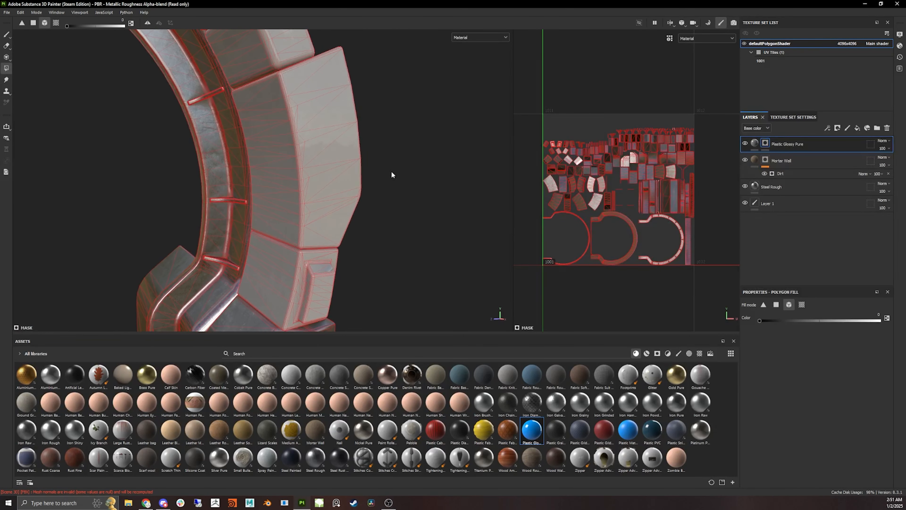
scroll(389, 103, down, 3)
alt+middle_drag(339, 125, 429, 247)
mouse_move(418, 200)
alt+mouse_down()
mouse_move(421, 187)
mouse_move(424, 208)
alt+mouse_up()
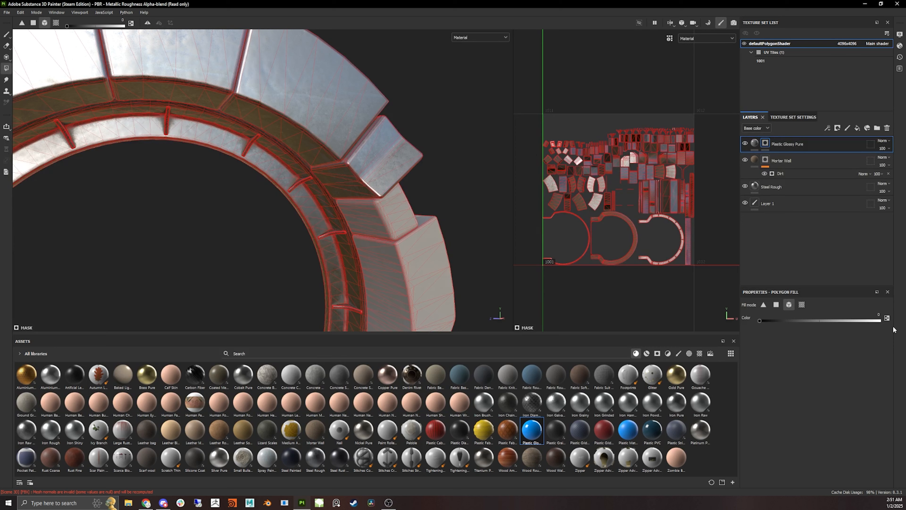
click(887, 318)
click(406, 146)
alt+drag(517, 196, 352, 224)
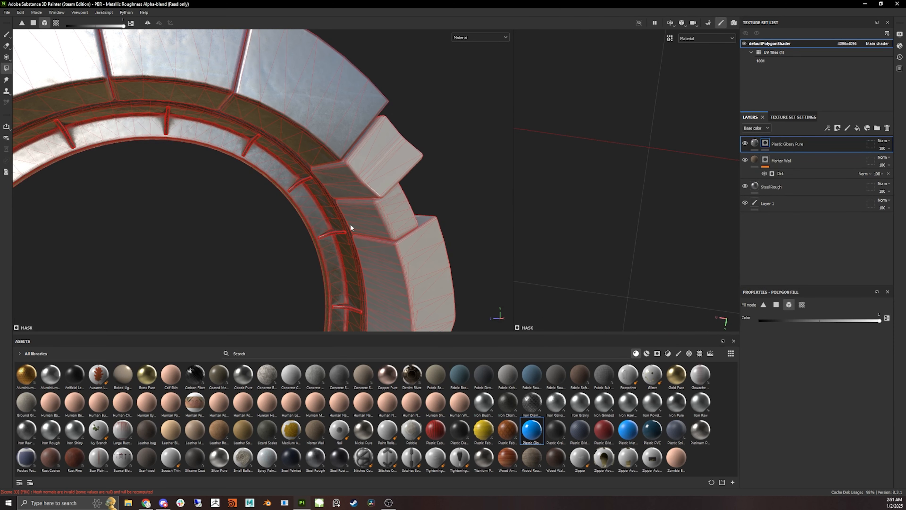
scroll(350, 224, down, 2)
alt+middle_drag(221, 209, 265, 186)
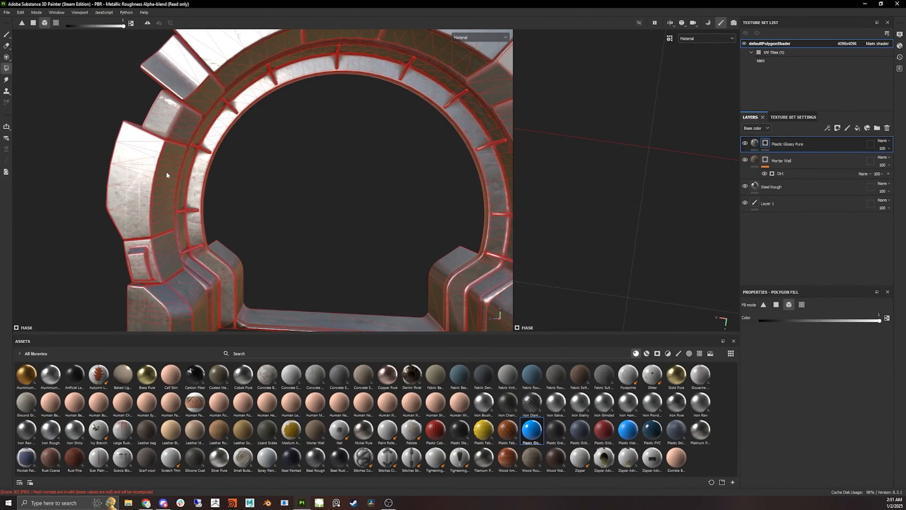
click(163, 182)
alt+drag(291, 233, 507, 225)
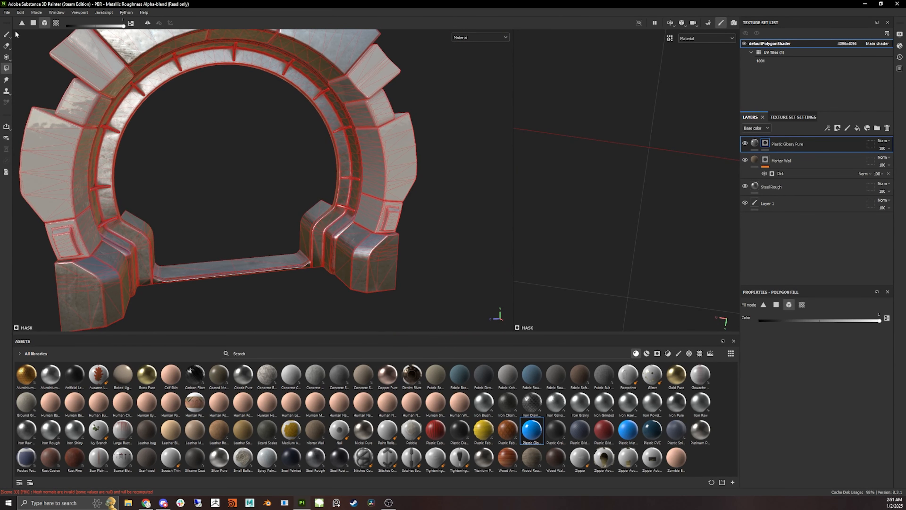
- Switch to the paint brush and orbit around the ring to review the plastic masking
click(7, 35)
mouse_move(305, 143)
alt+mouse_down()
mouse_move(579, 186)
mouse_move(679, 188)
mouse_move(688, 233)
mouse_move(680, 221)
alt+mouse_up()
alt+middle_drag(656, 129, 645, 261)
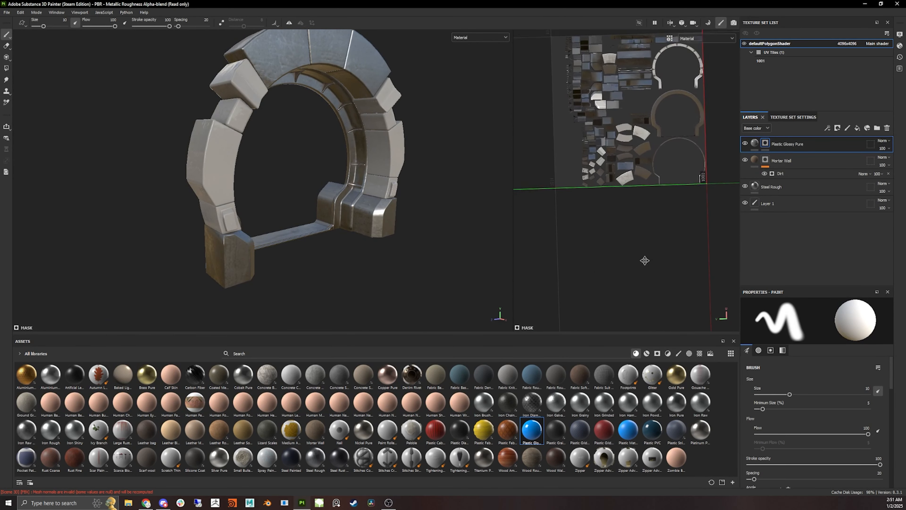
mouse_move(645, 261)
alt+mouse_down()
mouse_move(629, 279)
mouse_move(657, 272)
alt+mouse_up()
alt+drag(360, 247, 230, 226)
scroll(304, 199, up, 3)
alt+middle_drag(274, 199, 374, 273)
alt+drag(374, 273, 309, 263)
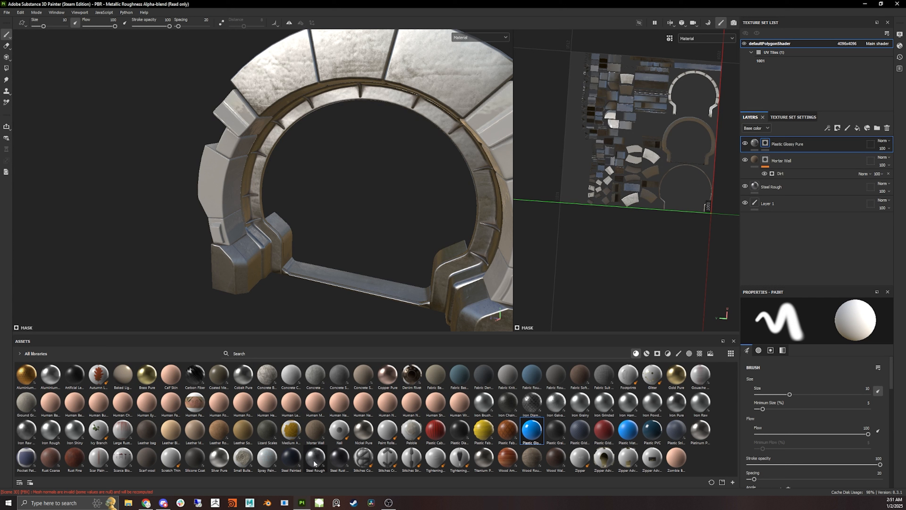
mouse_move(314, 459)
mouse_down()
mouse_move(328, 459)
mouse_move(314, 429)
mouse_move(312, 456)
mouse_move(484, 403)
mouse_move(205, 132)
mouse_move(416, 261)
mouse_move(782, 152)
mouse_up()
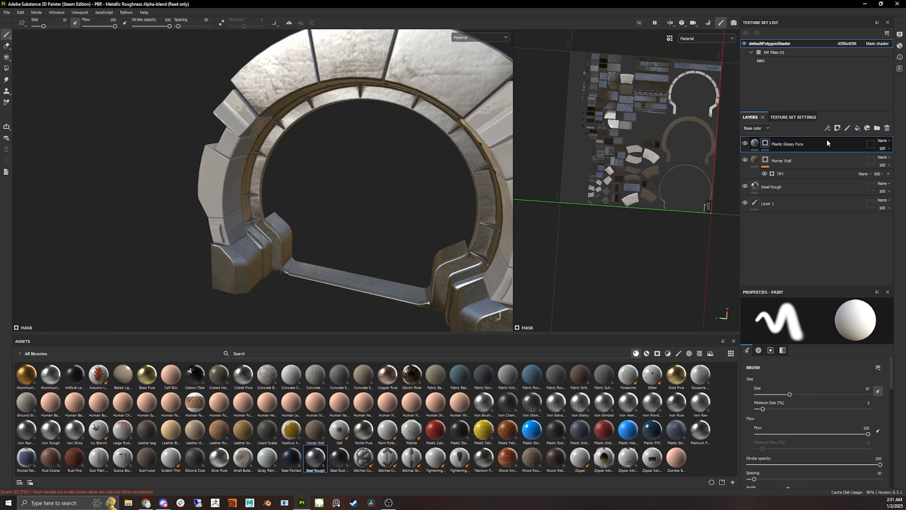
- Duplicate the Plastic Glossy Pure layer and clear the copy's mask
key(ctrl+d)
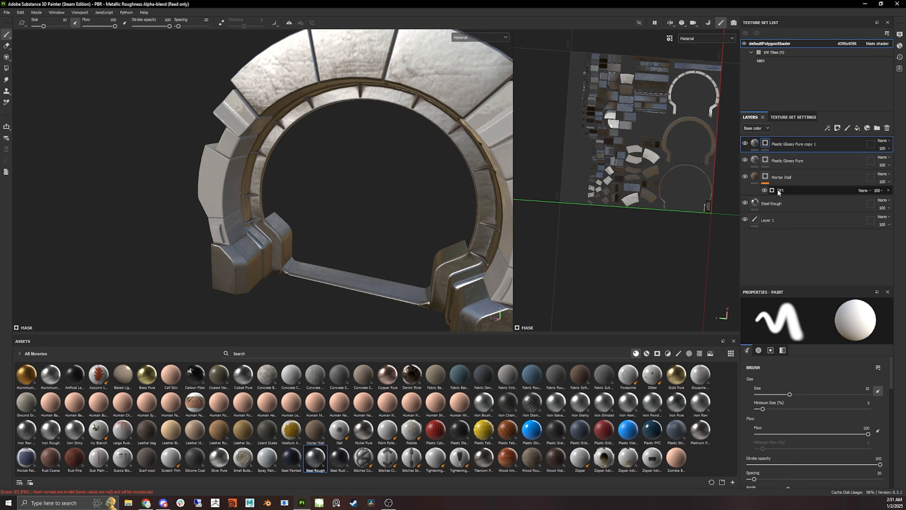
right_click(765, 144)
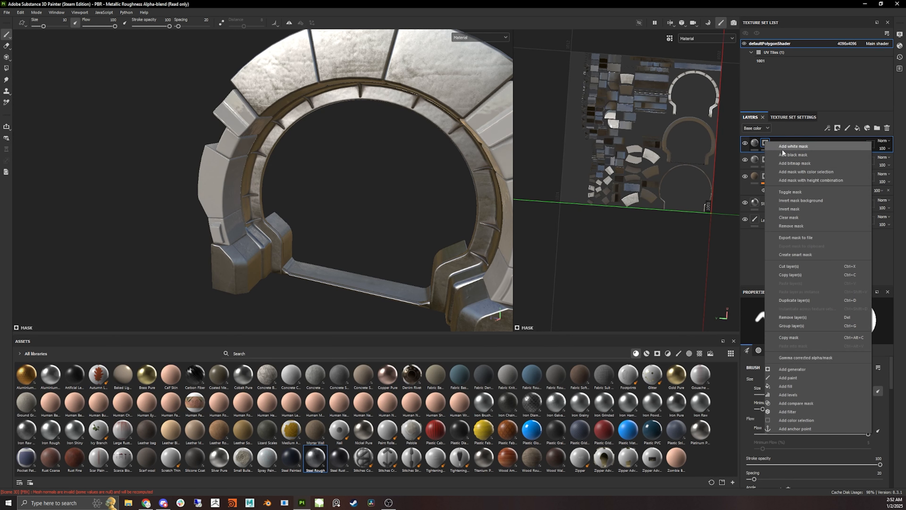
click(800, 217)
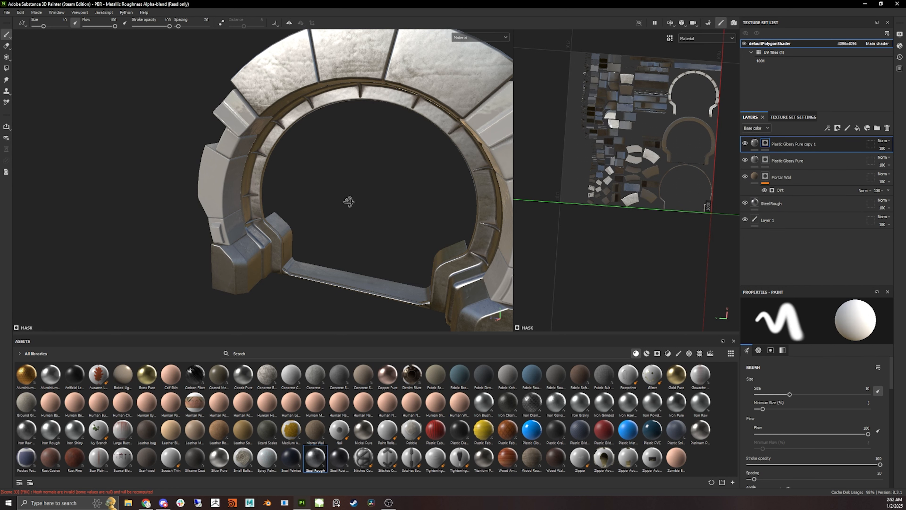
- Set the Plastic Glossy Pure copy 1 layer's base color to a dark orange-brown
alt+drag(348, 200, 506, 211)
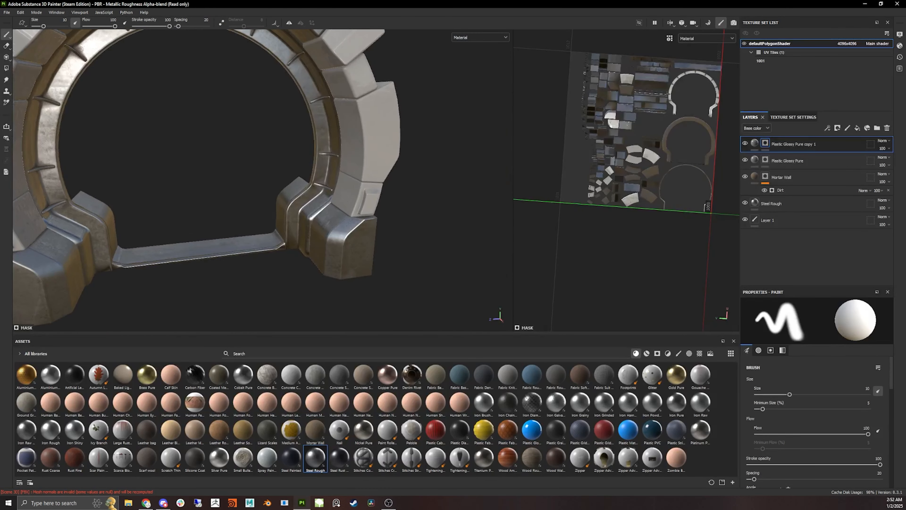
click(754, 144)
click(814, 411)
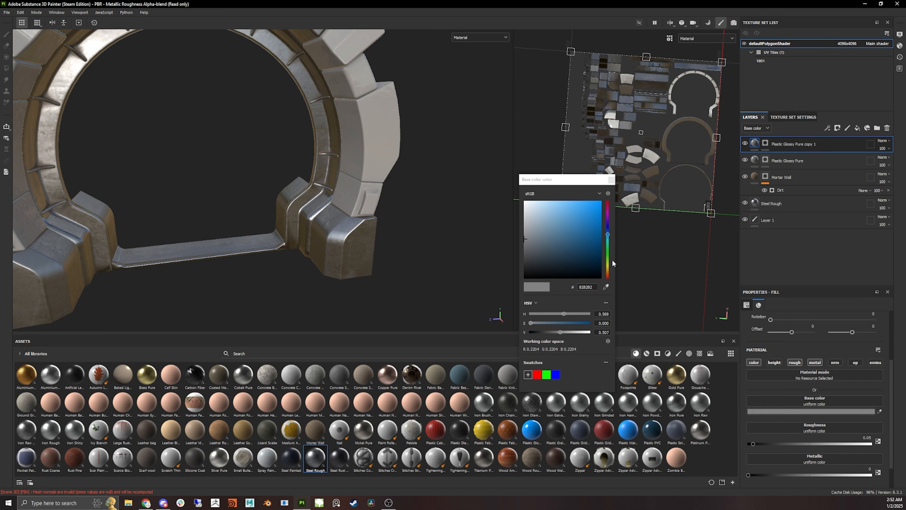
click(608, 267)
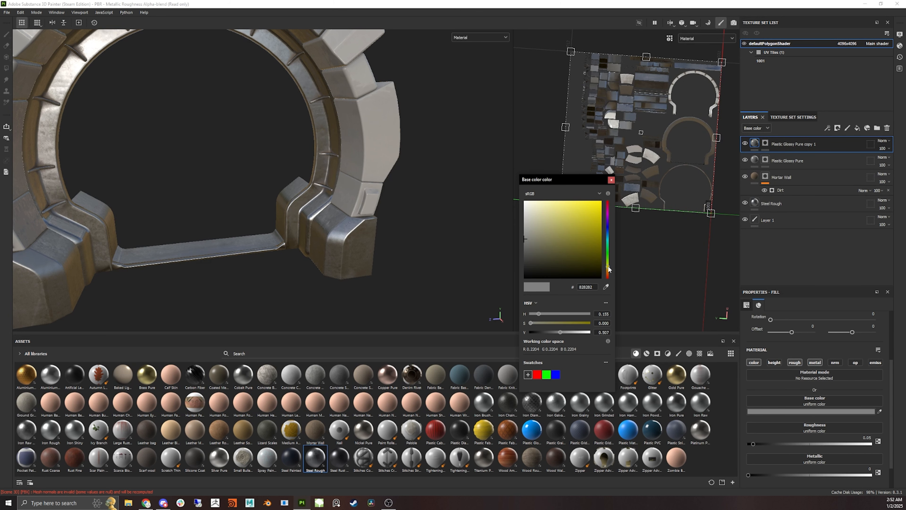
drag(609, 269, 608, 273)
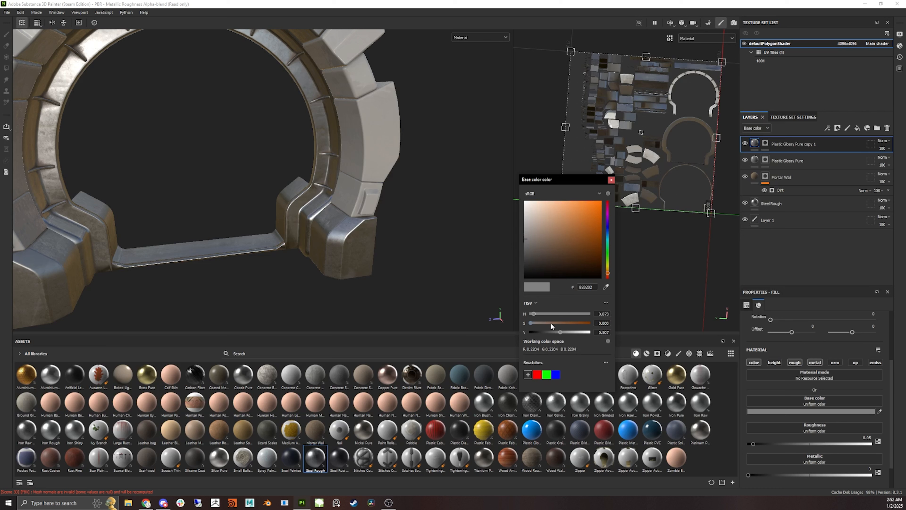
mouse_move(551, 322)
mouse_down()
mouse_move(568, 322)
mouse_move(552, 332)
mouse_up()
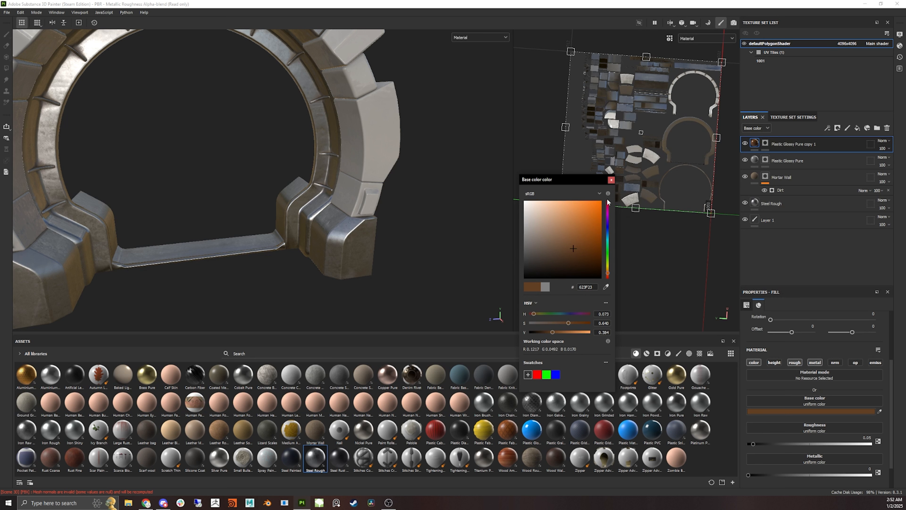
click(612, 180)
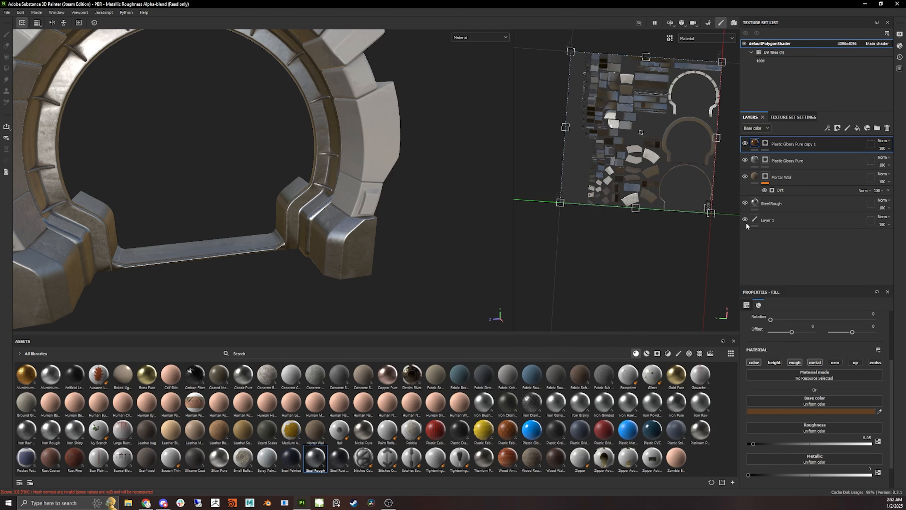
- Paint the copy's mask onto a leg block of the ring with the brush
click(764, 144)
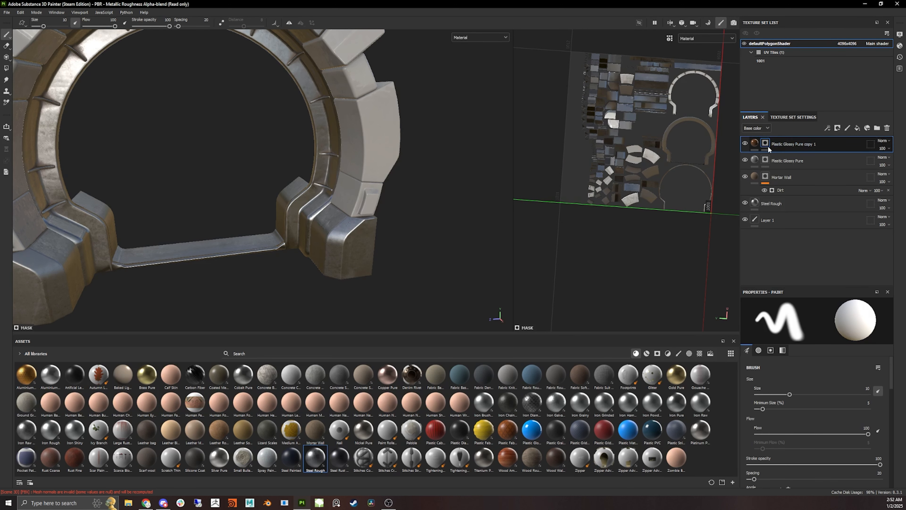
alt+middle_drag(322, 239, 377, 256)
alt+drag(376, 256, 395, 255)
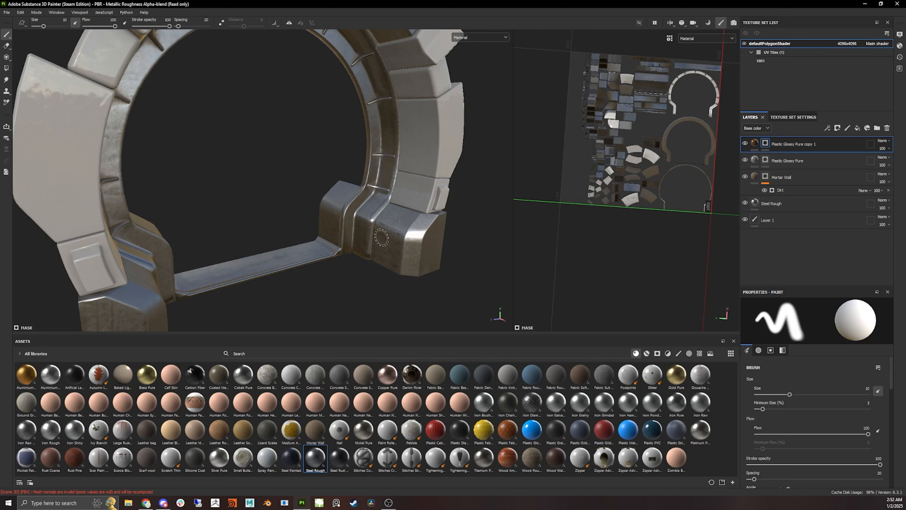
alt+right_drag(381, 238, 409, 233)
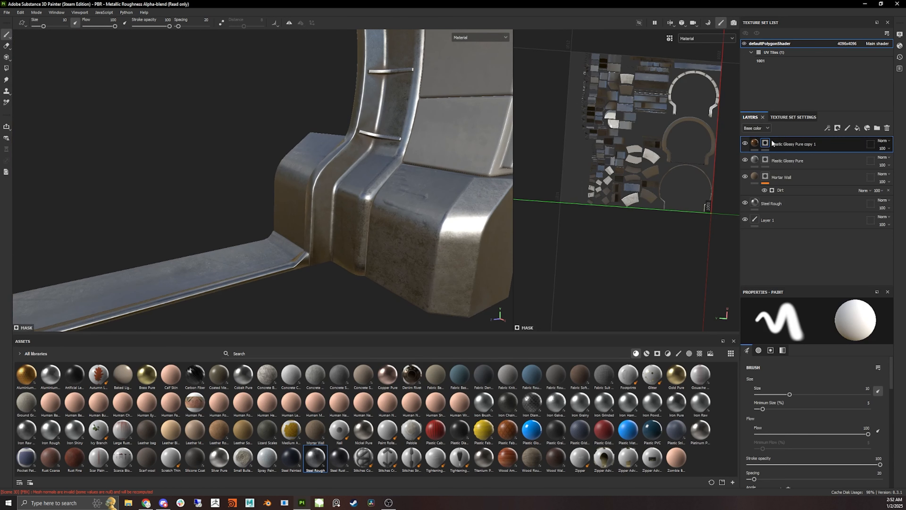
mouse_move(436, 257)
mouse_down()
mouse_move(431, 221)
mouse_move(457, 222)
mouse_move(442, 282)
mouse_move(464, 282)
mouse_up()
alt+middle_drag(427, 231, 365, 235)
drag(380, 291, 414, 285)
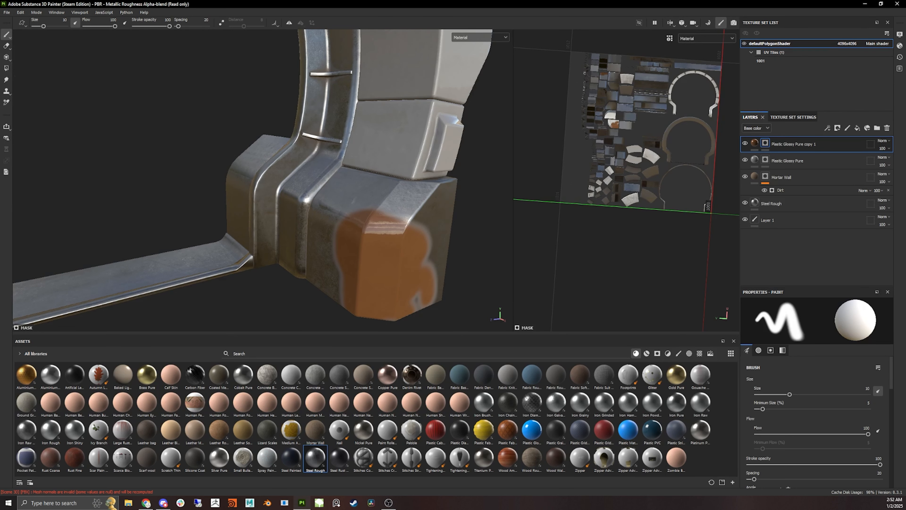
- With Polygon Fill in mesh mode, fill the copy's mask on the leg blocks and the inner frame
click(8, 70)
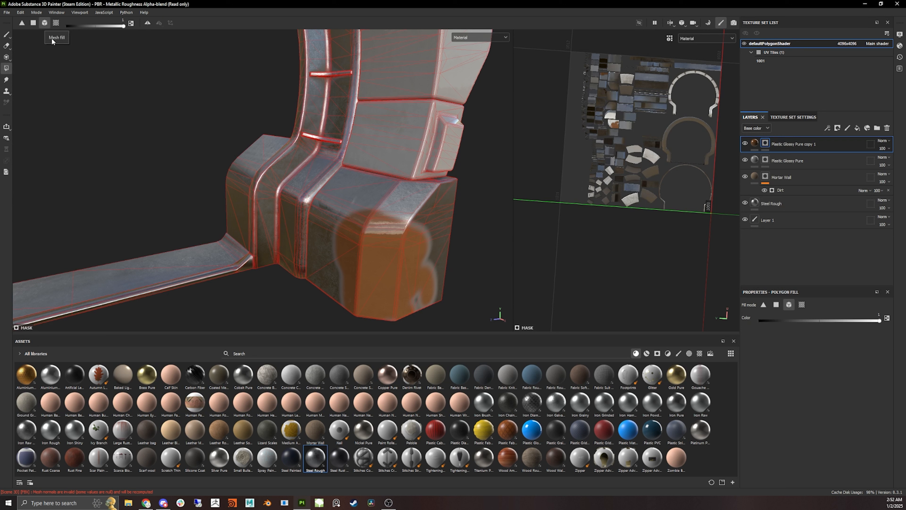
drag(463, 238, 385, 218)
alt+middle_drag(384, 218, 349, 201)
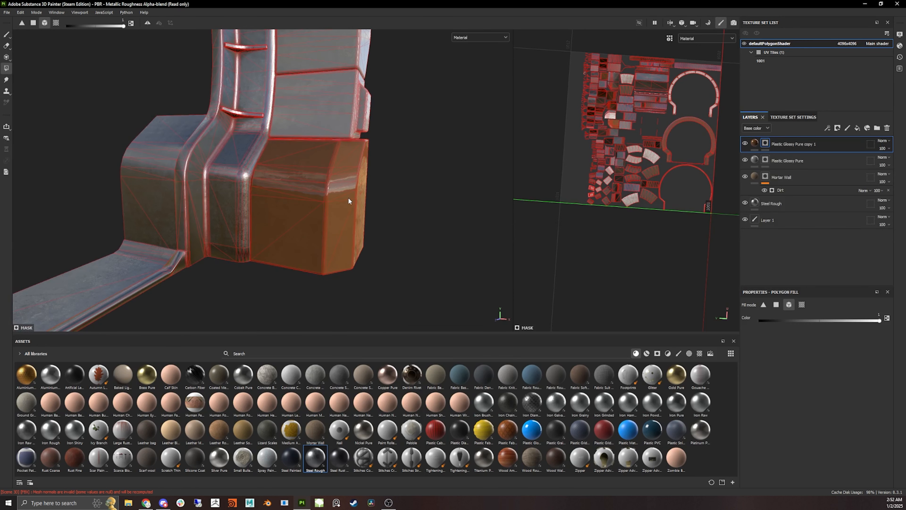
alt+drag(420, 242, 124, 173)
alt+middle_drag(124, 173, 324, 200)
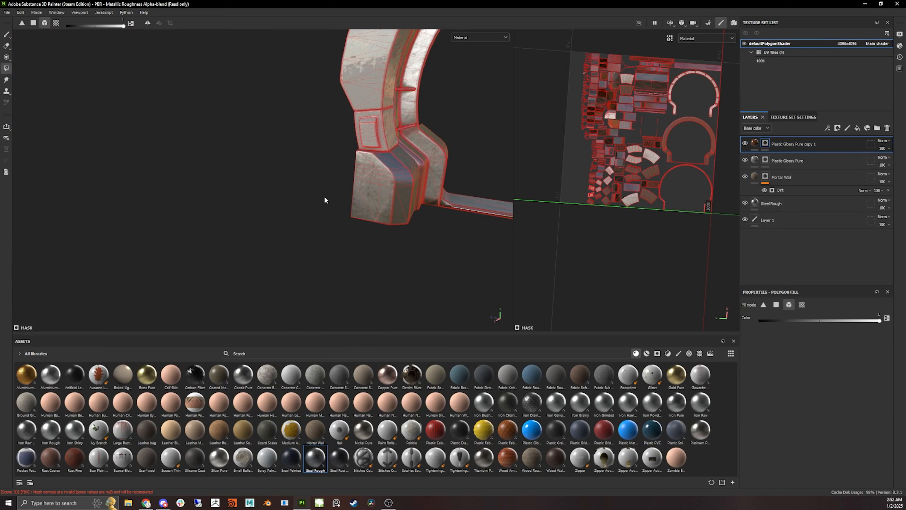
alt+right_drag(323, 201, 396, 194)
alt+drag(396, 194, 351, 194)
drag(303, 168, 384, 232)
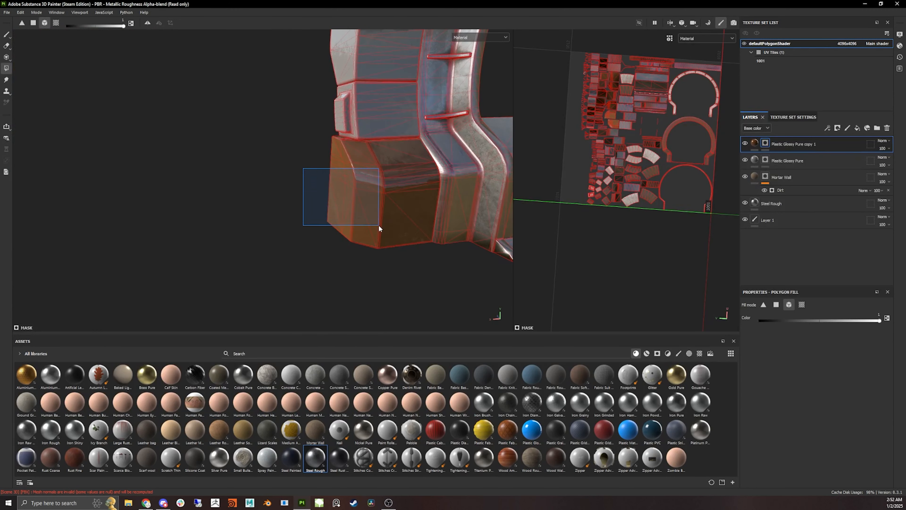
alt+drag(330, 253, 370, 247)
alt+right_drag(371, 247, 279, 233)
alt+drag(294, 202, 273, 199)
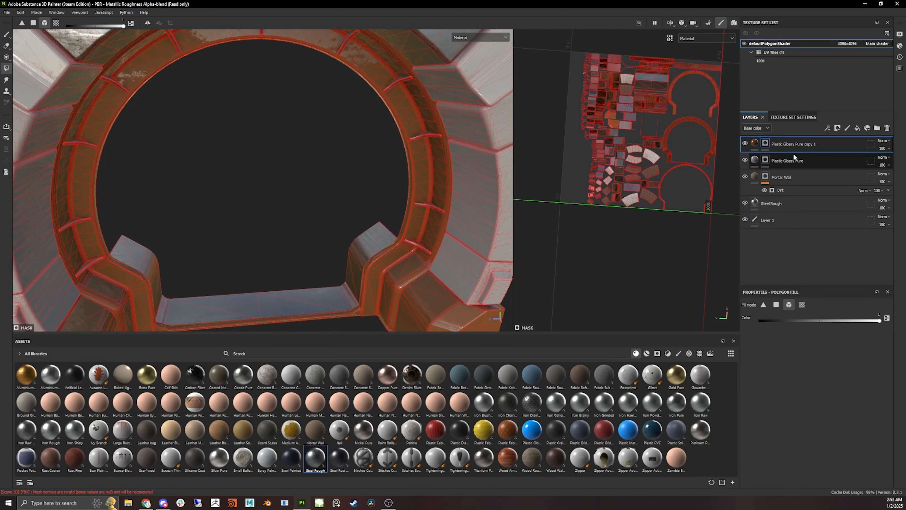
alt+drag(421, 234, 198, 147)
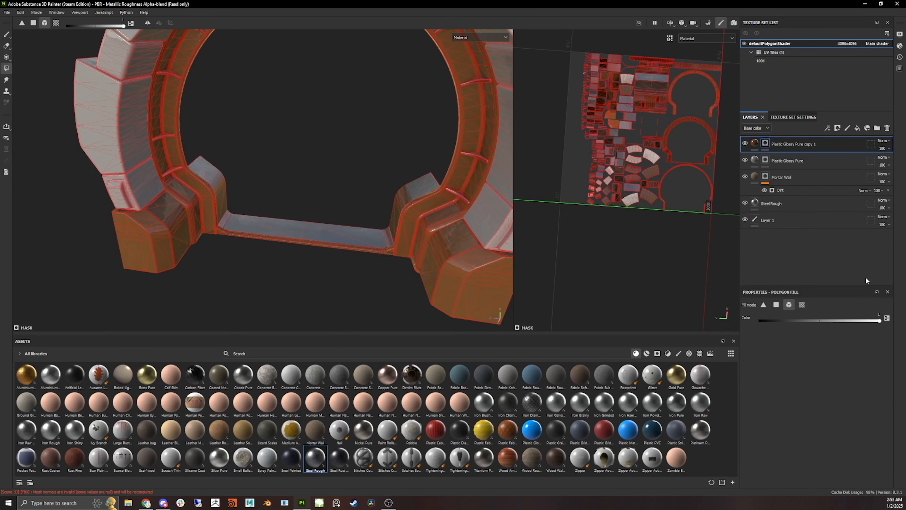
- Switch to the brush, set its grayscale color to black, and paint out unwanted areas of the Plastic Glossy Pure copy 1 mask
click(6, 34)
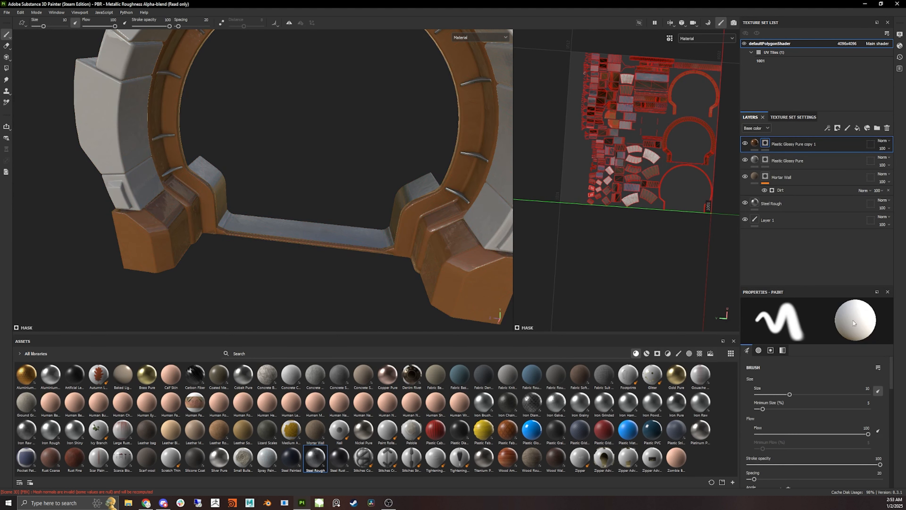
mouse_move(315, 144)
alt+right_down()
mouse_move(299, 137)
mouse_move(328, 179)
alt+right_up()
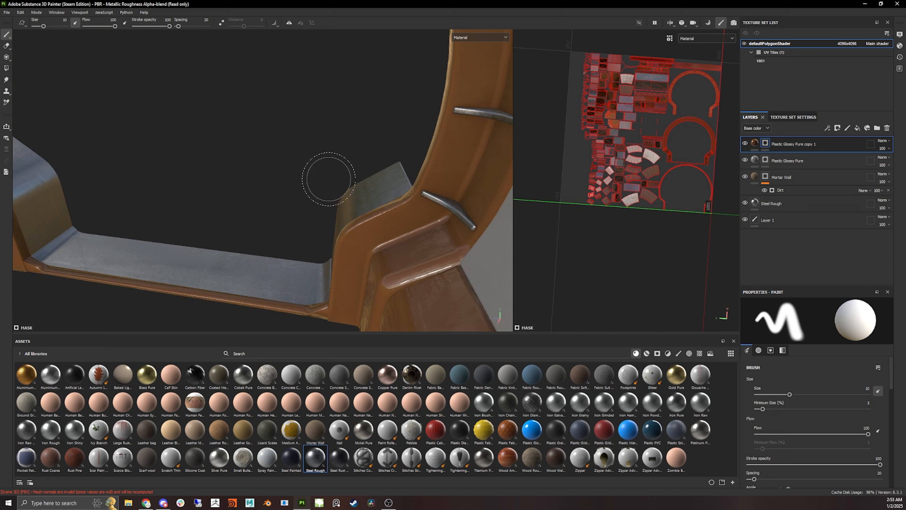
mouse_move(327, 178)
alt+mouse_down()
mouse_move(209, 159)
mouse_move(381, 156)
mouse_move(251, 178)
mouse_move(305, 166)
mouse_move(201, 220)
alt+mouse_up()
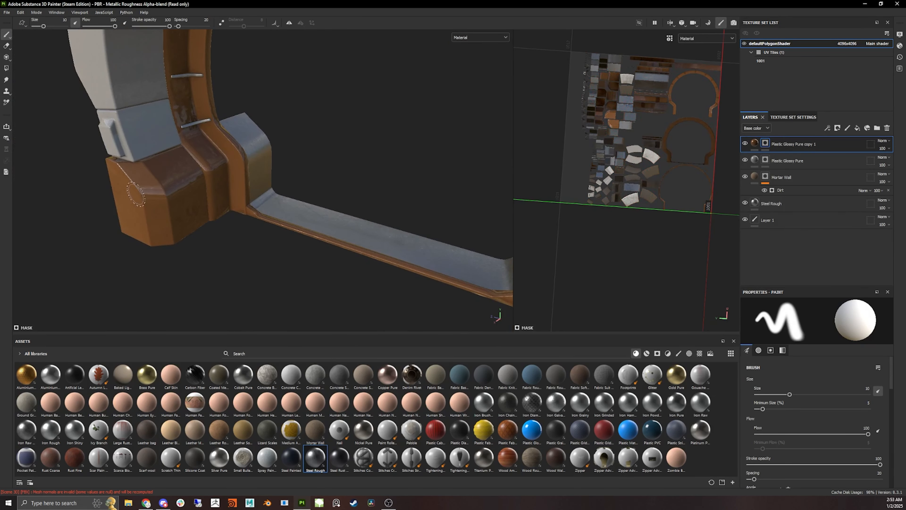
scroll(838, 418, down, 10)
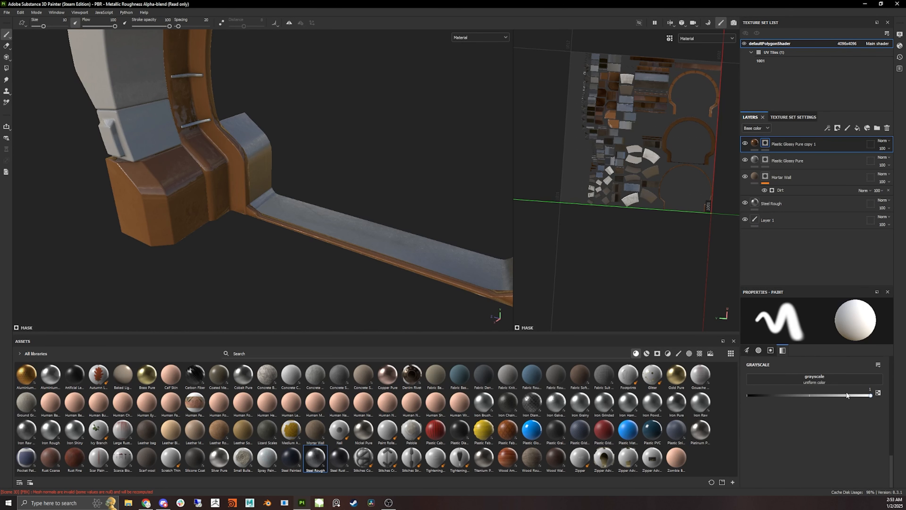
click(867, 395)
drag(800, 396, 740, 412)
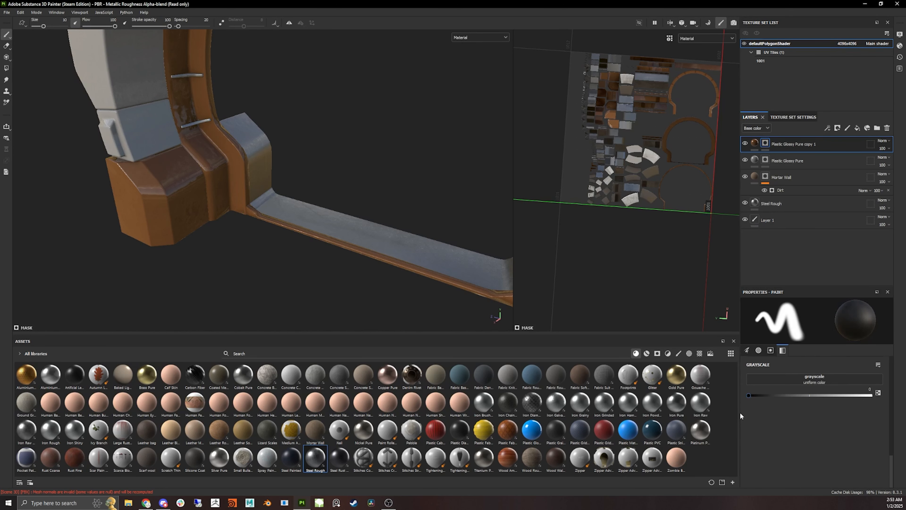
scroll(177, 204, up, 5)
mouse_move(176, 204)
mouse_down()
mouse_move(200, 228)
mouse_move(232, 200)
mouse_move(160, 211)
mouse_move(222, 196)
mouse_move(239, 235)
mouse_move(228, 222)
mouse_move(259, 170)
mouse_move(303, 172)
mouse_move(303, 188)
mouse_move(326, 196)
mouse_move(217, 243)
mouse_move(234, 214)
mouse_move(187, 226)
mouse_up()
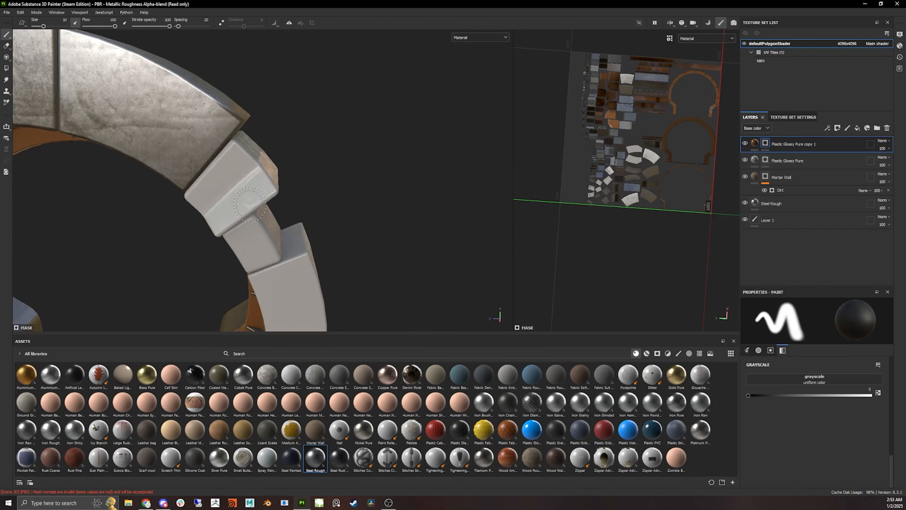
alt+middle_drag(187, 226, 414, 113)
alt+drag(293, 162, 314, 144)
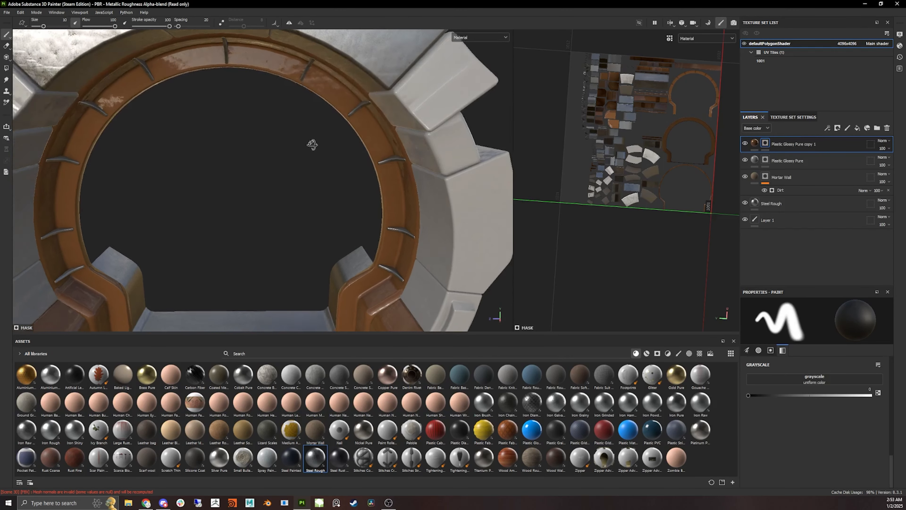
alt+right_drag(314, 144, 325, 232)
alt+drag(301, 223, 352, 214)
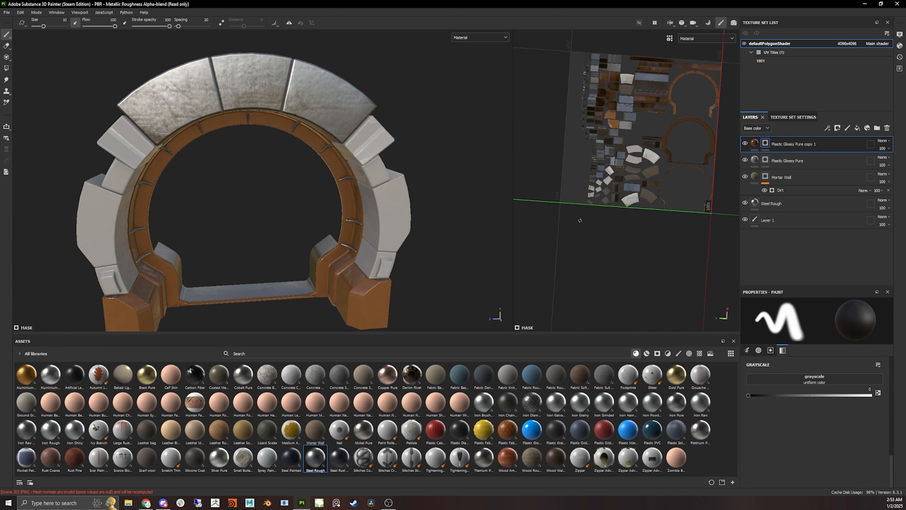
alt+drag(372, 216, 369, 192)
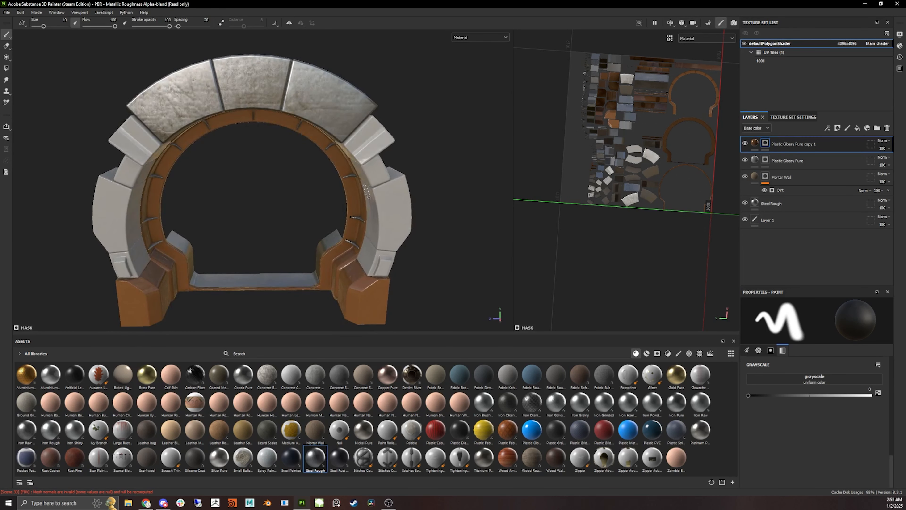
alt+middle_drag(376, 240, 441, 189)
alt+drag(441, 189, 418, 216)
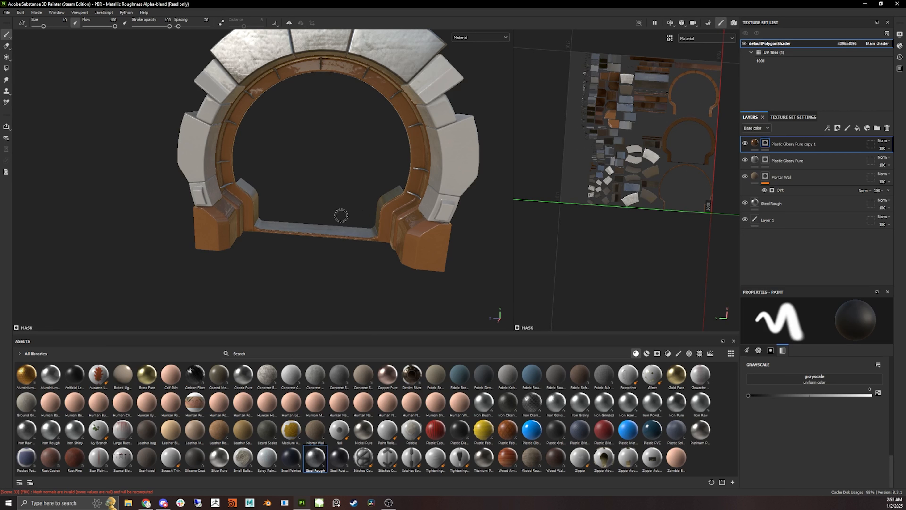
alt+middle_drag(400, 258, 377, 268)
alt+drag(377, 267, 314, 294)
- Orbit around the ring's legs and side blocks to check the orange paint coverage
scroll(418, 241, up, 10)
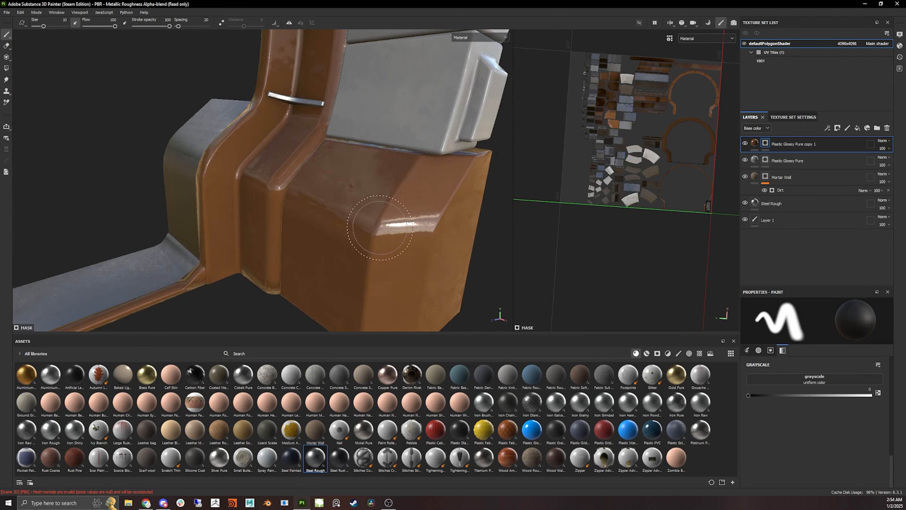
scroll(405, 168, down, 3)
alt+middle_drag(275, 157, 248, 253)
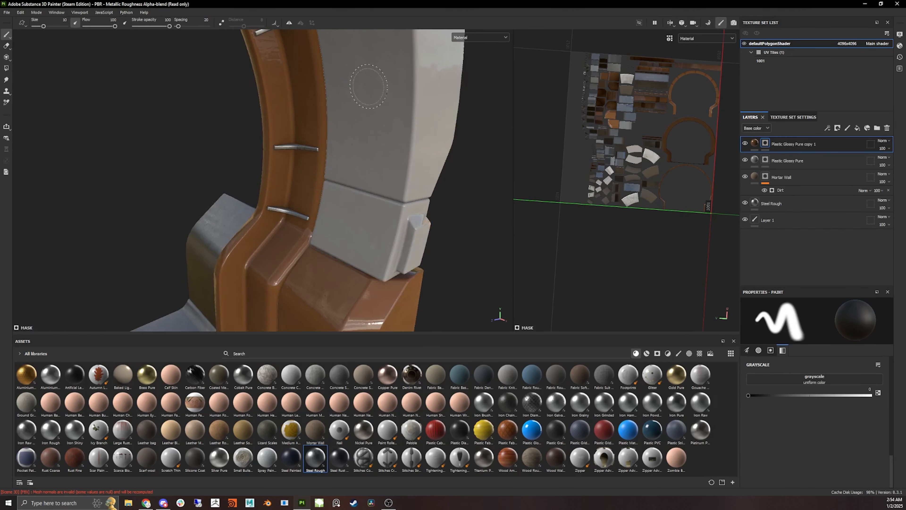
scroll(392, 146, down, 2)
mouse_move(395, 152)
alt+middle_down()
mouse_move(401, 230)
mouse_move(343, 160)
alt+middle_up()
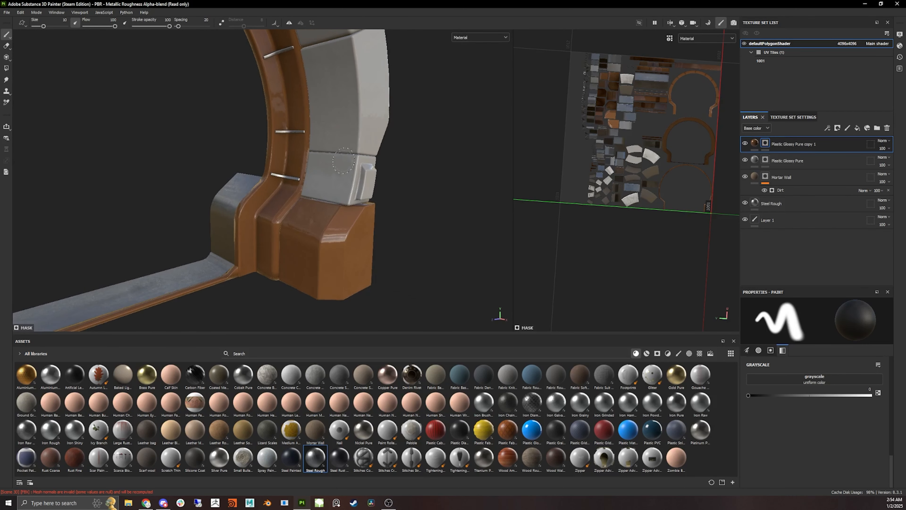
alt+drag(352, 51, 490, 208)
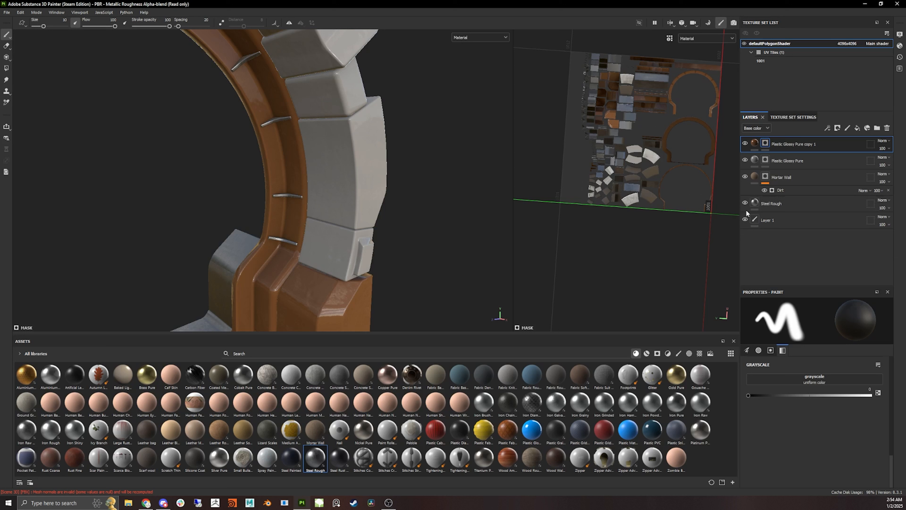
alt+drag(496, 178, 557, 136)
- Select the Plastic Glossy Pure copy 1, Plastic Glossy Pure and Mortar Wall layers and group them into a folder
click(815, 221)
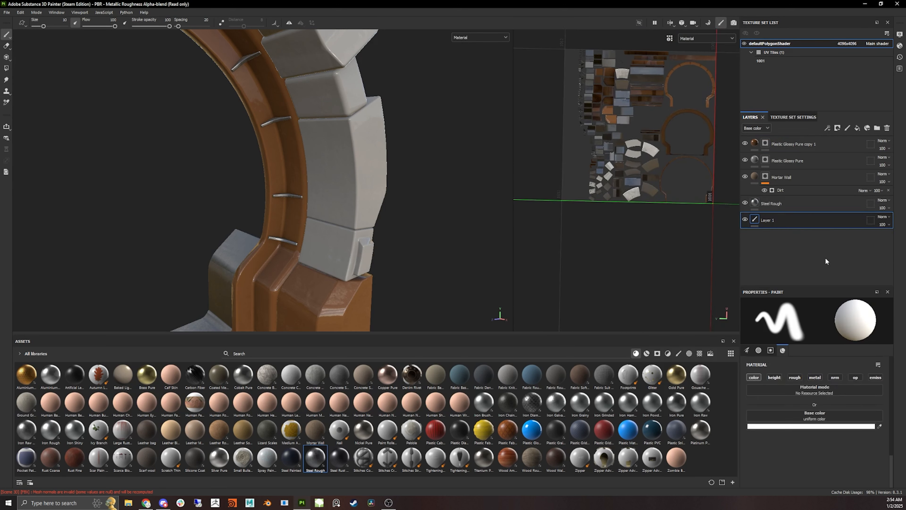
click(822, 150)
shift+click(819, 178)
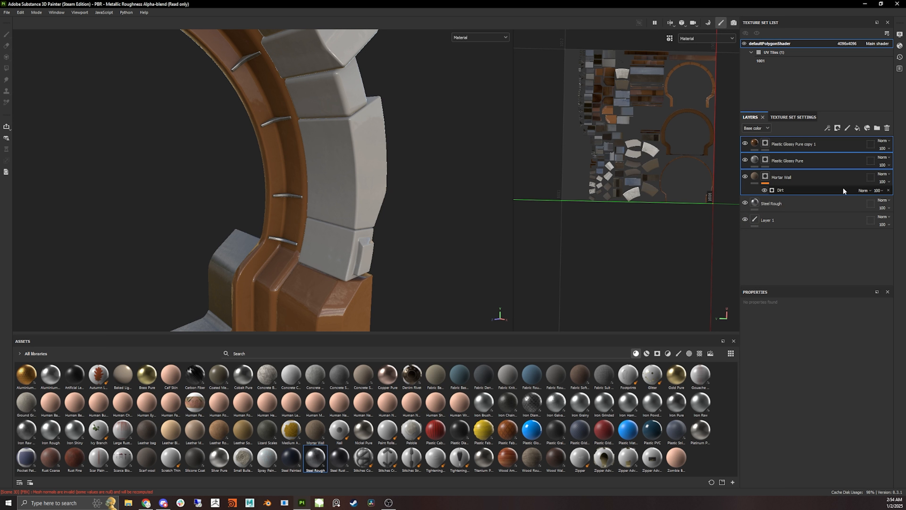
key(ctrl+g)
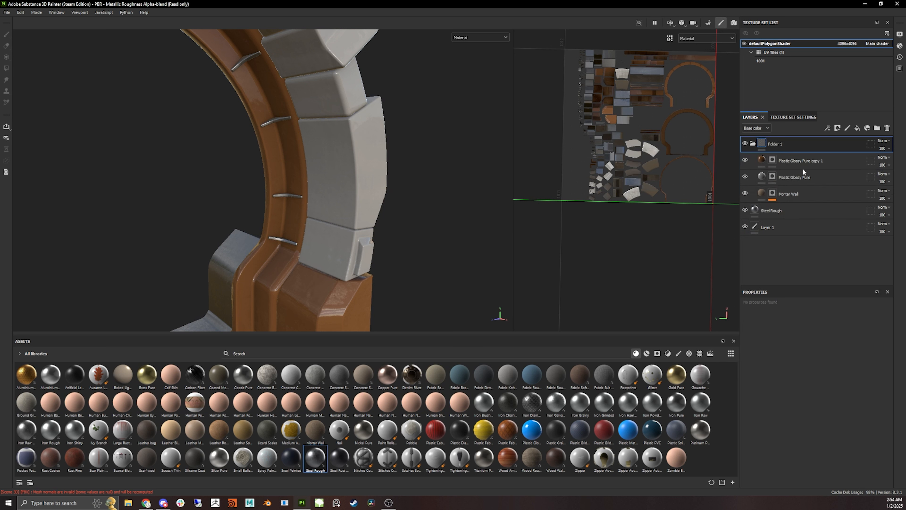
- Rename the new folder to Paint
double_click(774, 144)
key(Return)
double_click(779, 144)
key(BackSpace)
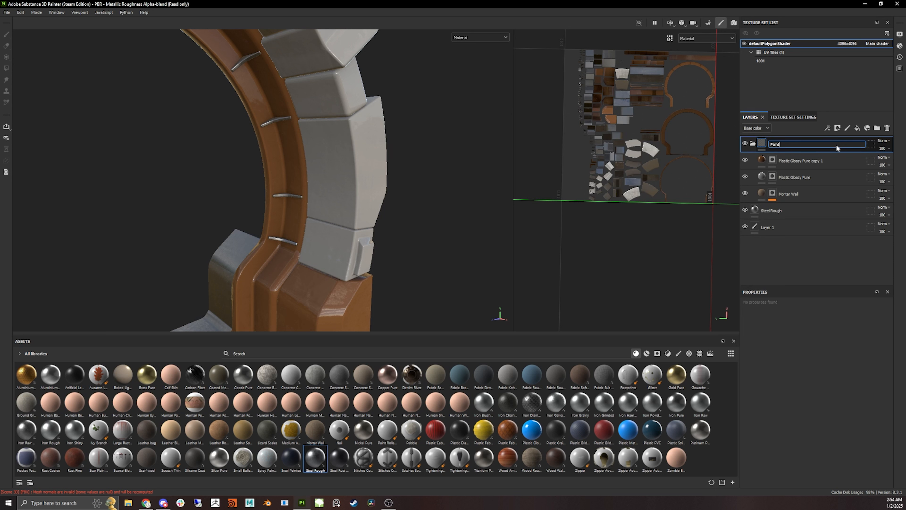
text(Paint)
key(Return)
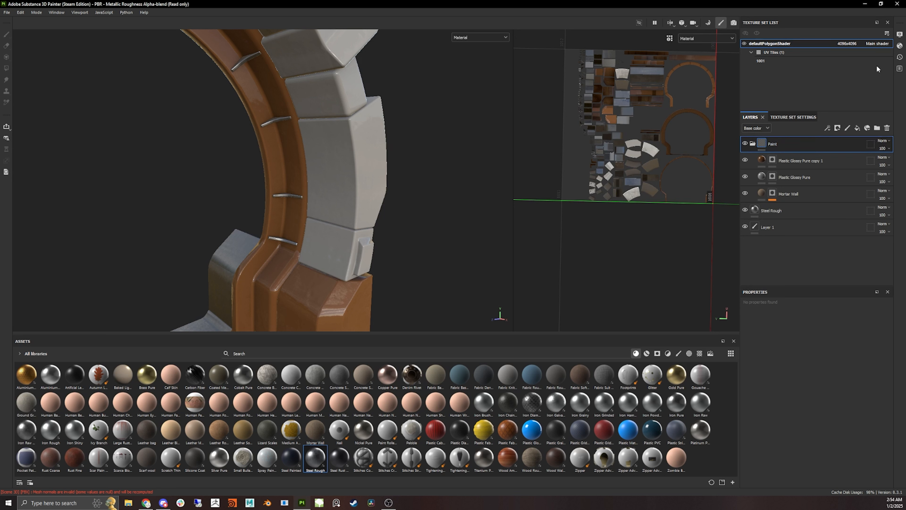
- Add a black mask to the Paint folder and collapse it
click(836, 128)
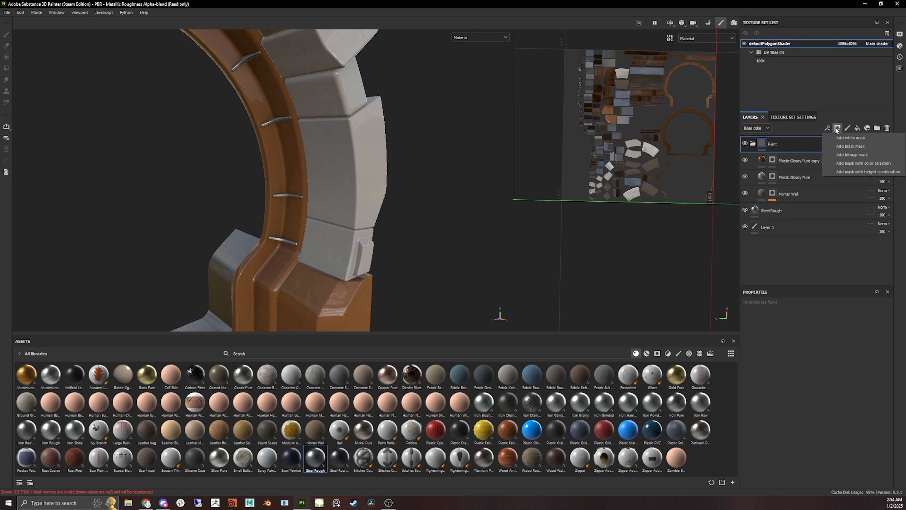
click(851, 146)
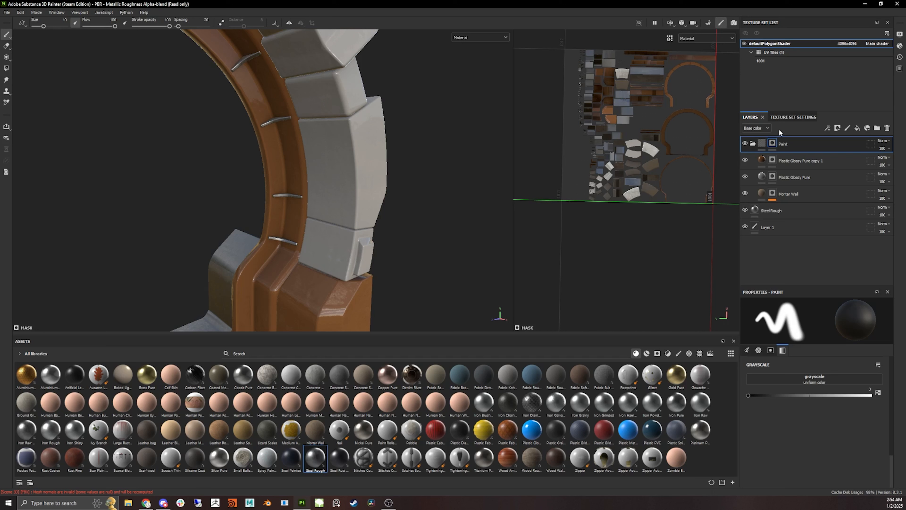
click(752, 144)
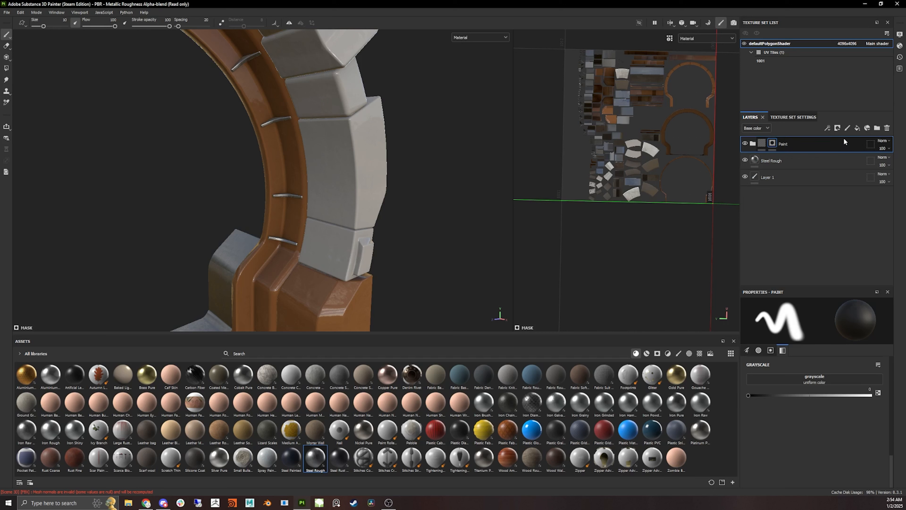
- Add a generator to the Paint folder's mask and choose Metal Edge Wear
click(825, 127)
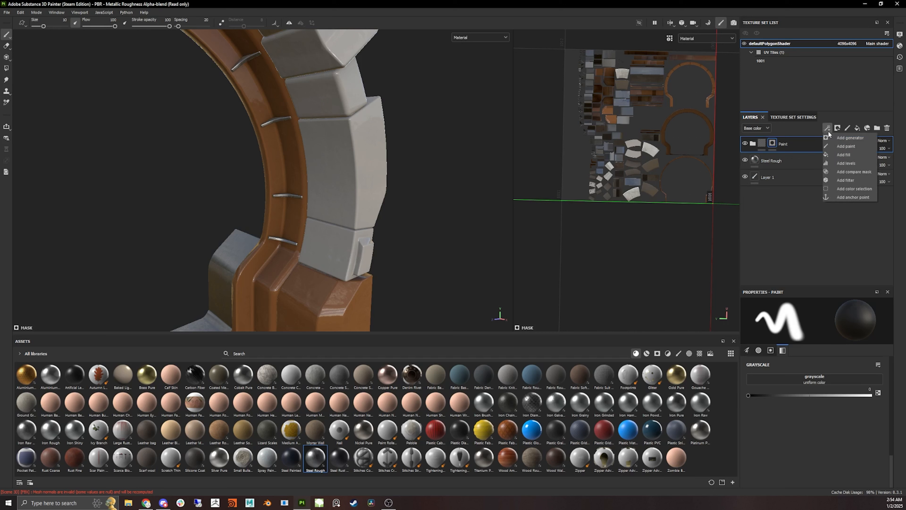
click(853, 139)
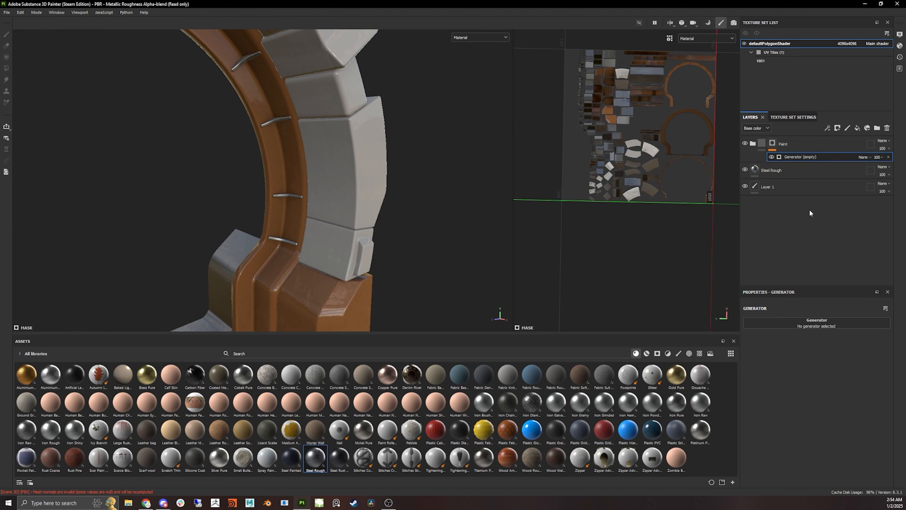
click(825, 318)
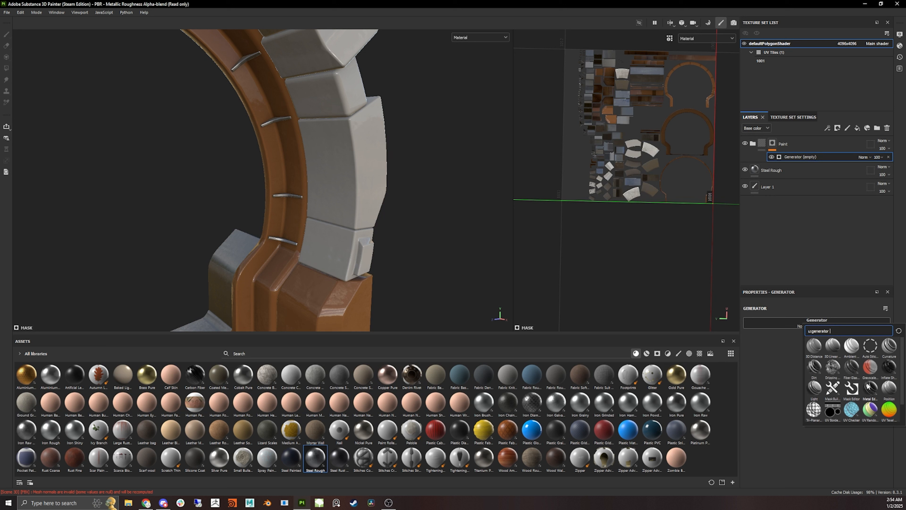
alt+drag(411, 250, 339, 243)
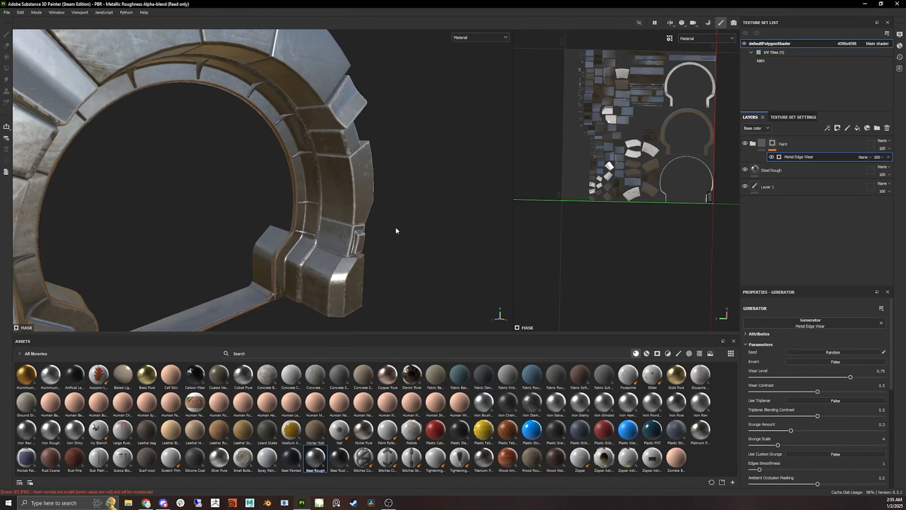
alt+drag(396, 229, 371, 234)
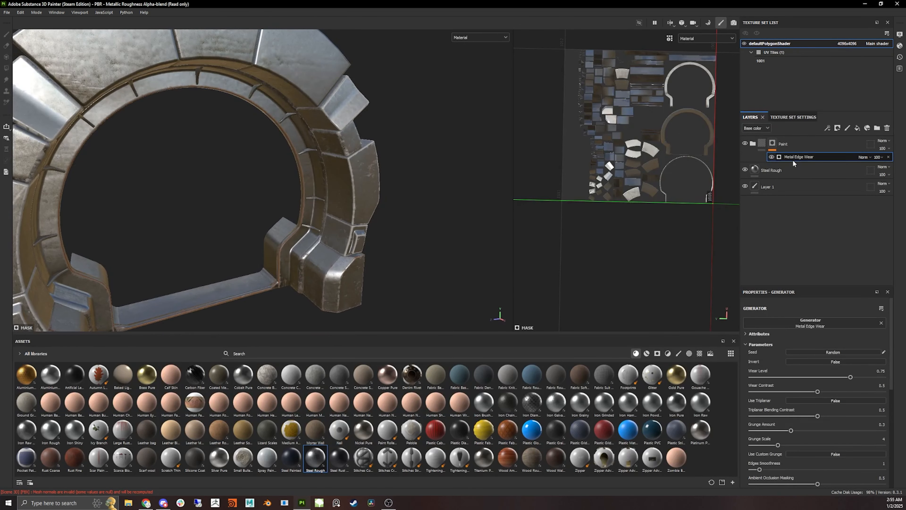
click(827, 128)
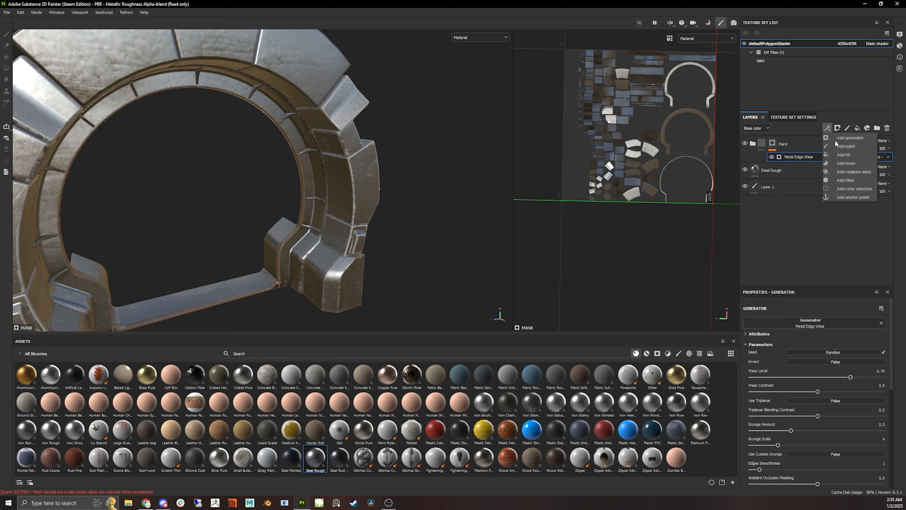
click(807, 131)
- Set the Metal Edge Wear generator's Invert to True and its Wear Level to 0.67
scroll(848, 373, down, 2)
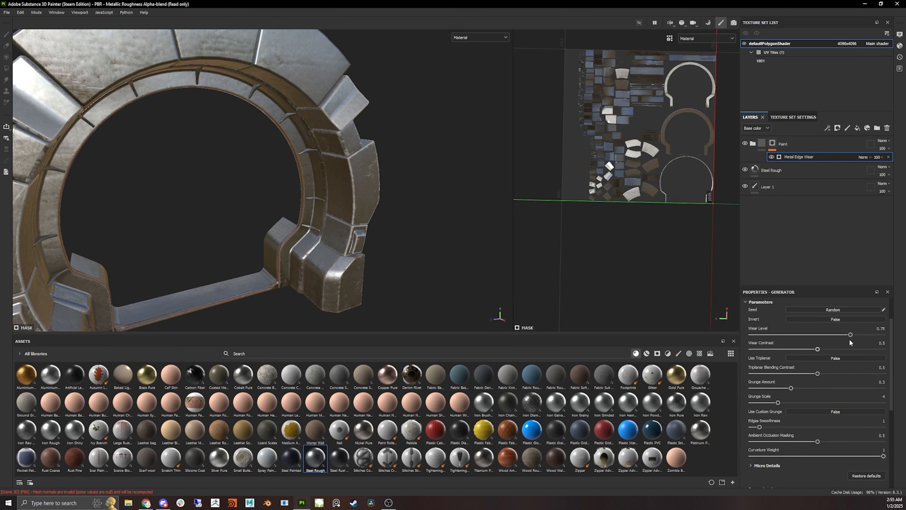
click(838, 322)
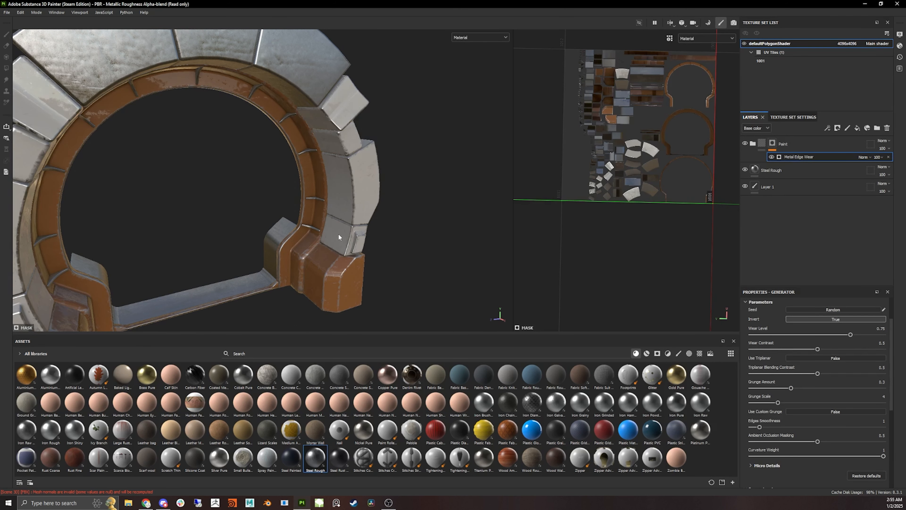
scroll(339, 237, up, 3)
drag(846, 336, 833, 335)
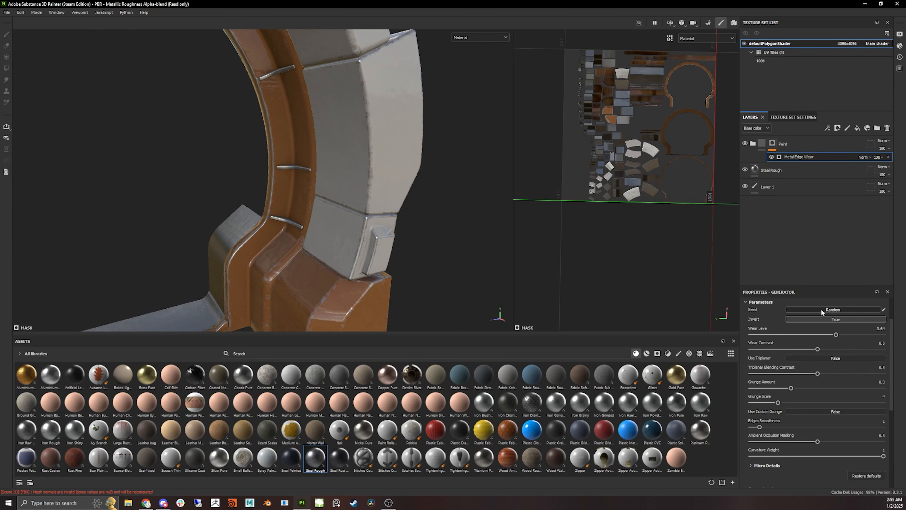
click(841, 318)
click(829, 320)
mouse_move(837, 336)
mouse_down()
mouse_move(865, 337)
mouse_move(790, 341)
mouse_move(840, 349)
mouse_up()
alt+drag(387, 264, 391, 250)
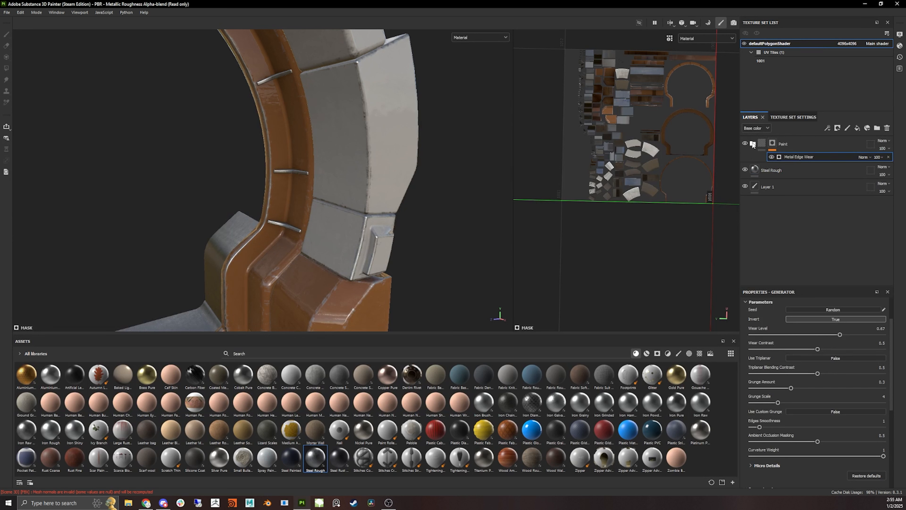
- Add a Levels effect to the Paint folder and set its affected channel to Height
click(764, 145)
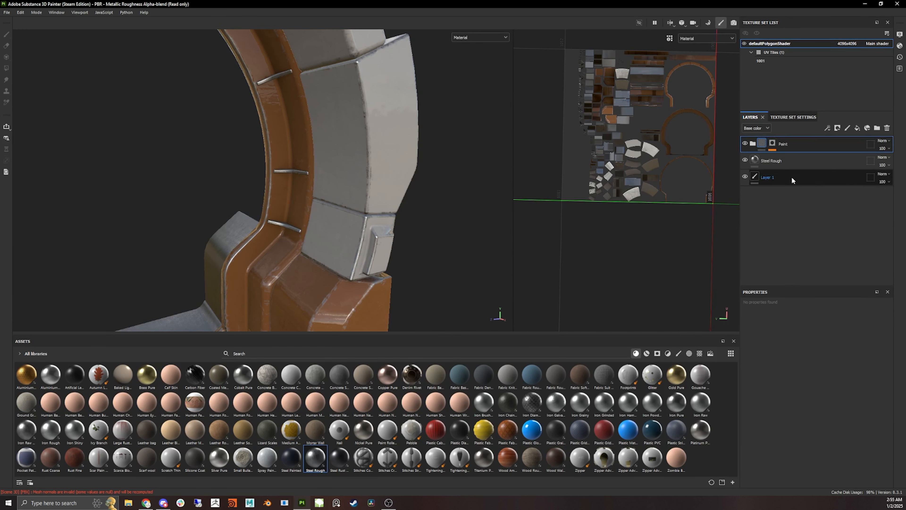
click(771, 146)
click(763, 145)
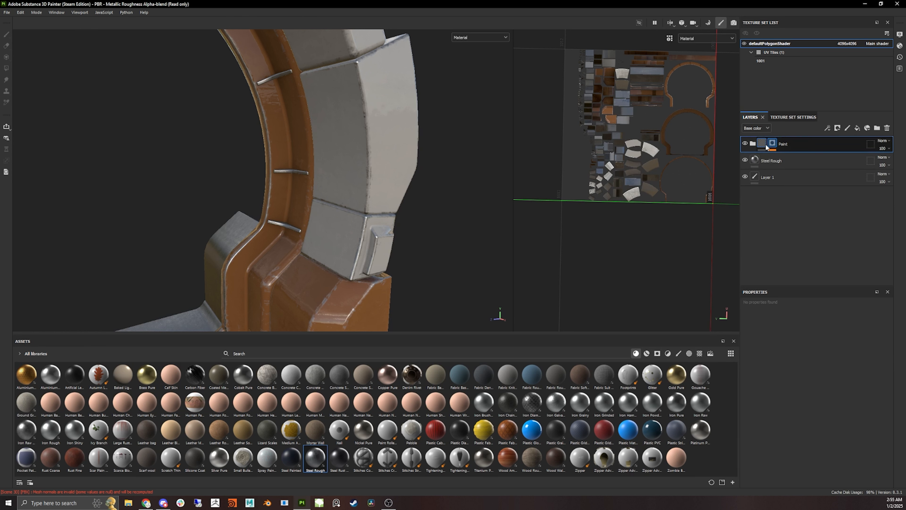
click(827, 128)
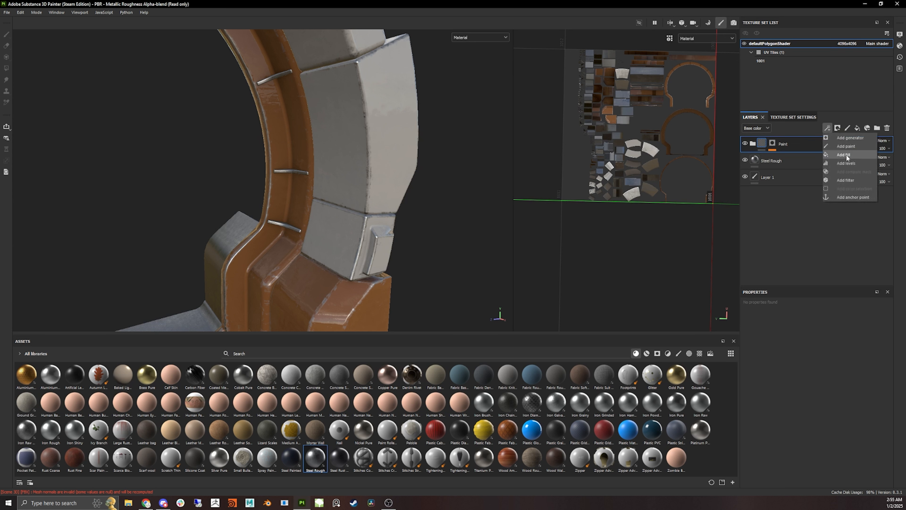
click(847, 163)
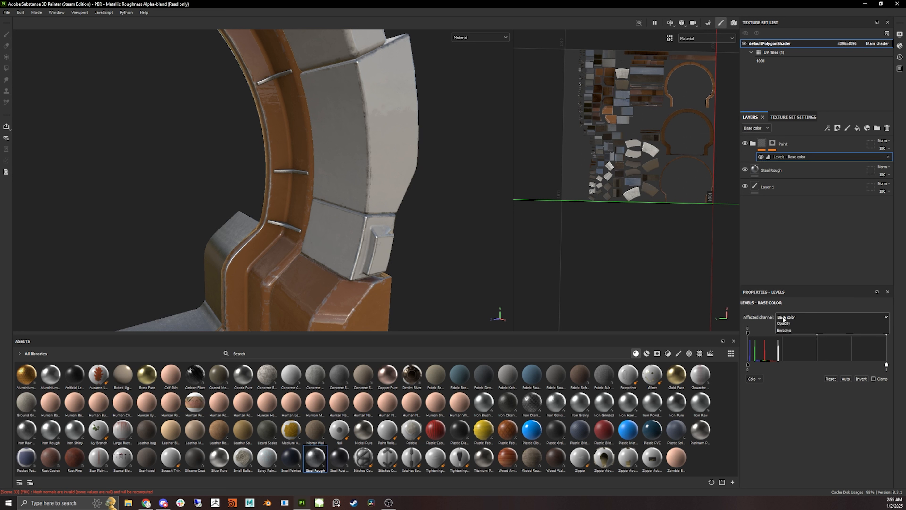
click(782, 316)
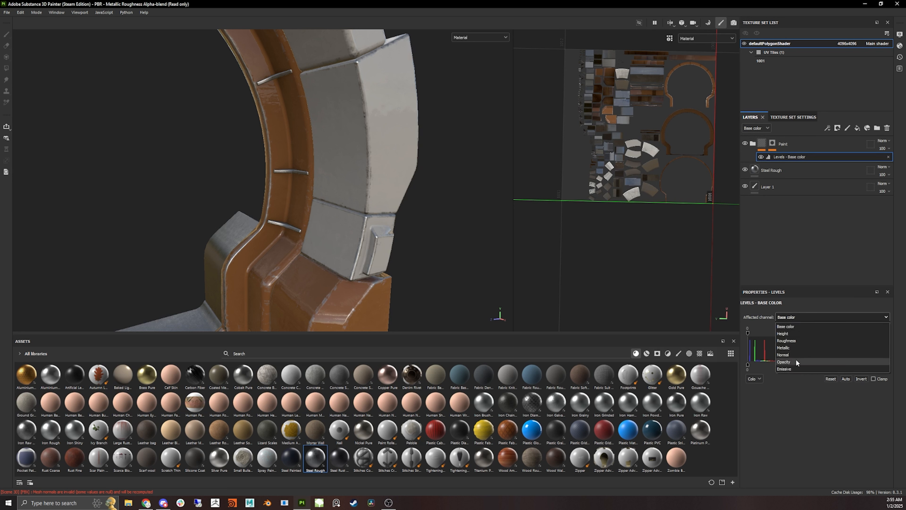
click(784, 333)
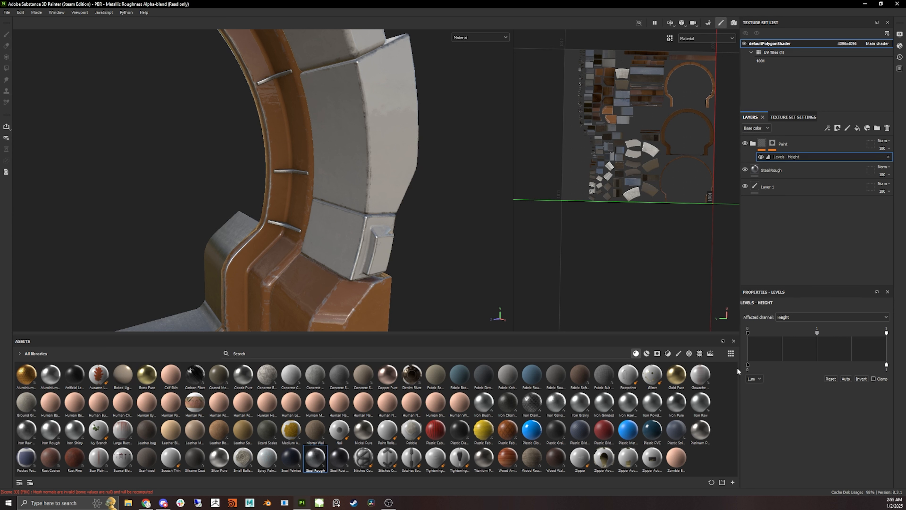
- Open the Paint folder's contents and enable the Height channel on the Plastic Glossy Pure copy 1 layer
click(763, 143)
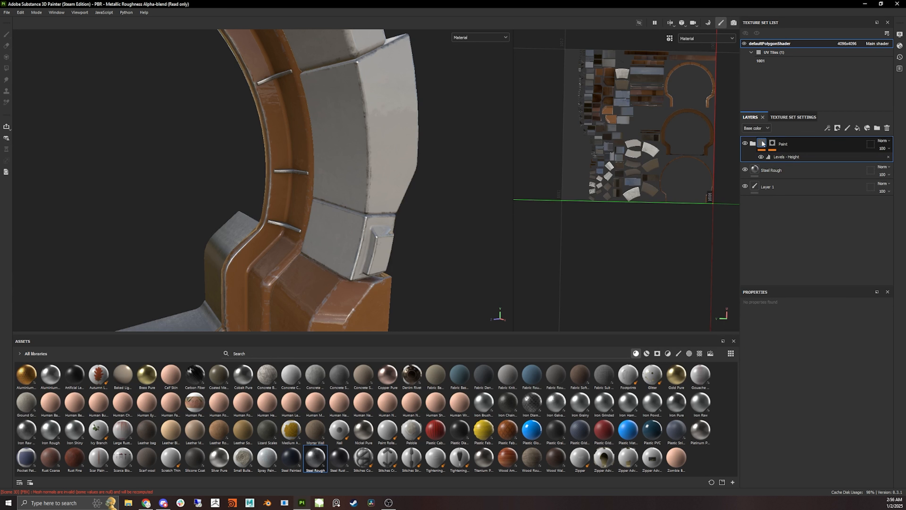
click(757, 143)
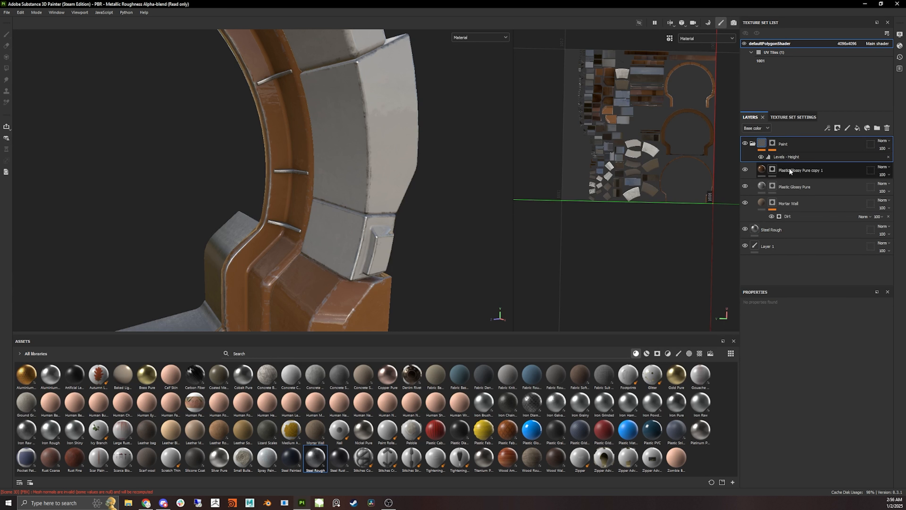
click(762, 170)
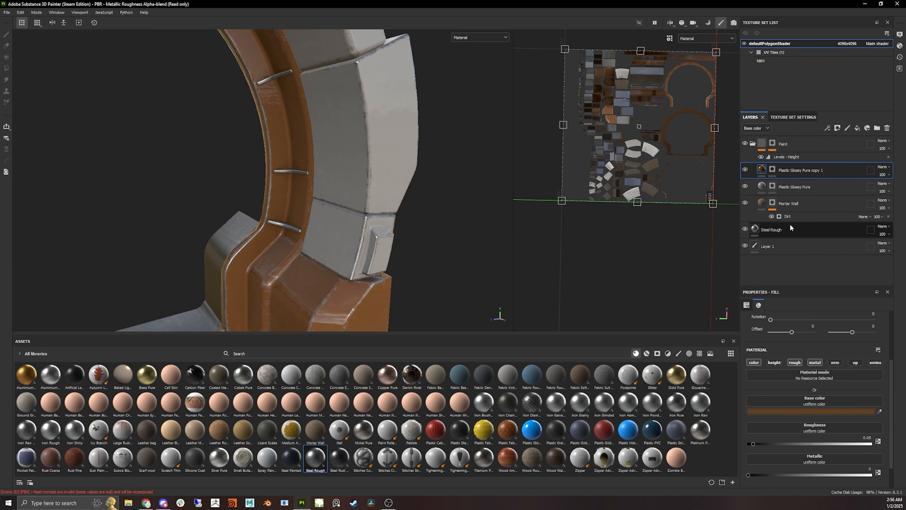
click(775, 362)
- Set the Plastic Glossy Pure layer's height value to 0.05
click(764, 187)
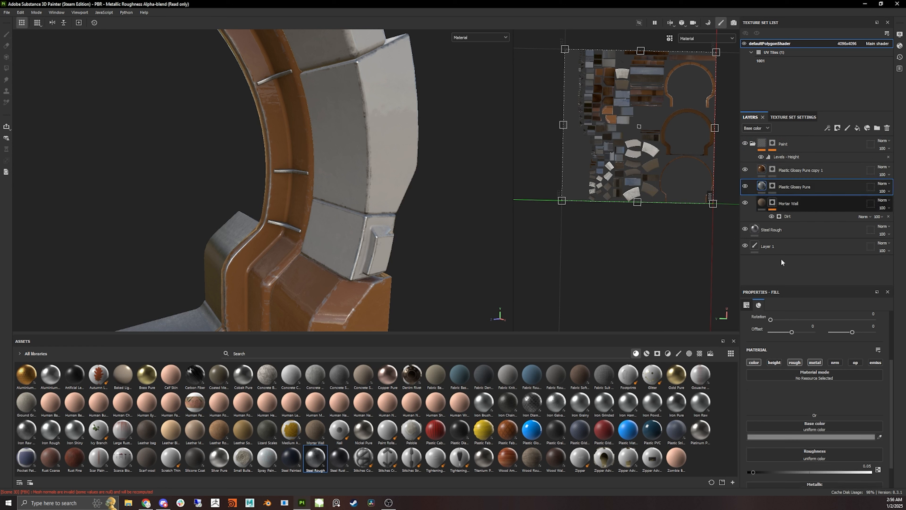
click(760, 208)
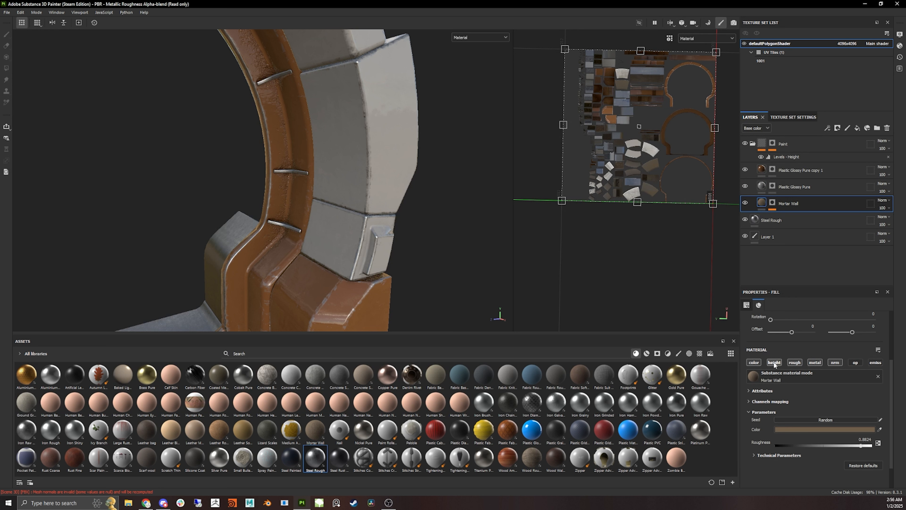
click(762, 187)
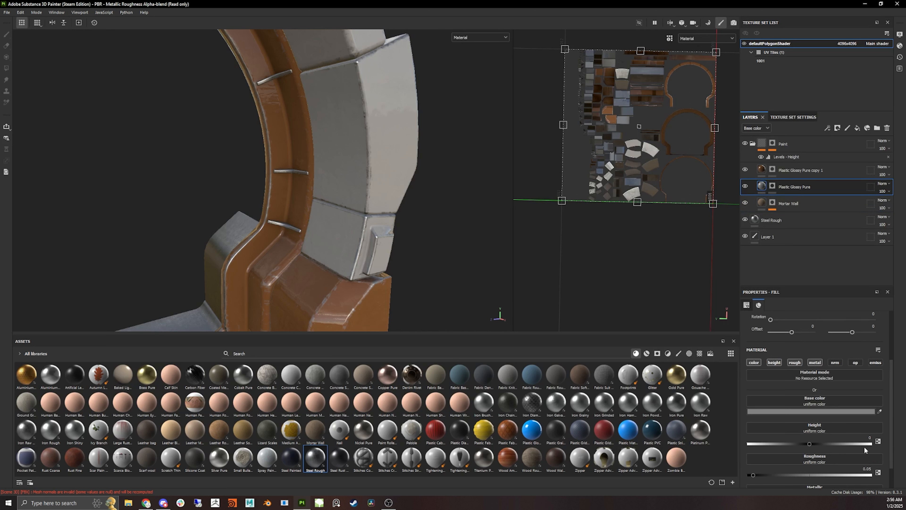
mouse_move(809, 444)
mouse_down()
mouse_move(828, 444)
mouse_move(802, 448)
mouse_move(813, 441)
mouse_up()
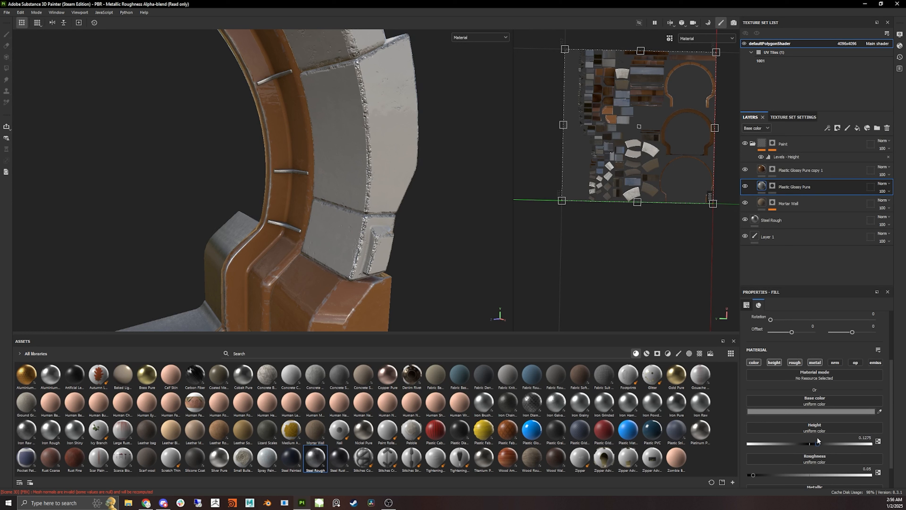
click(866, 438)
text(.01)
key(Return)
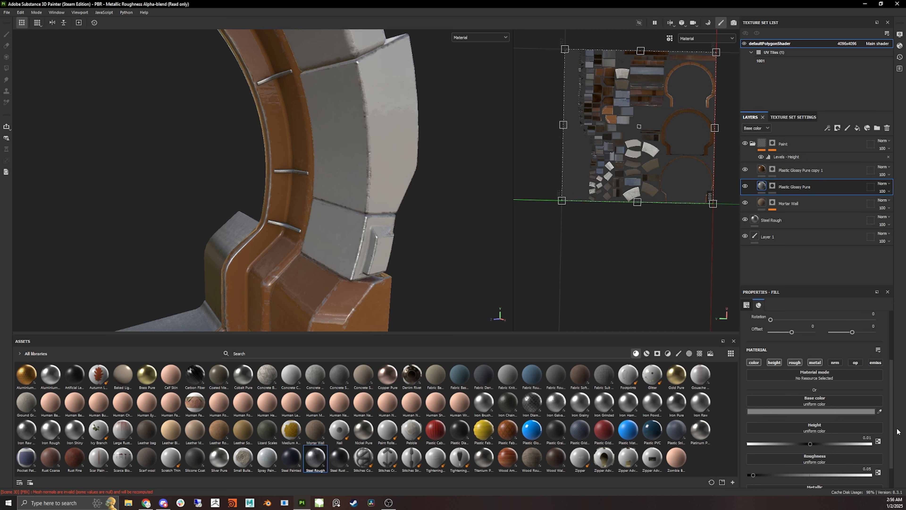
click(870, 440)
text(.05)
key(Return)
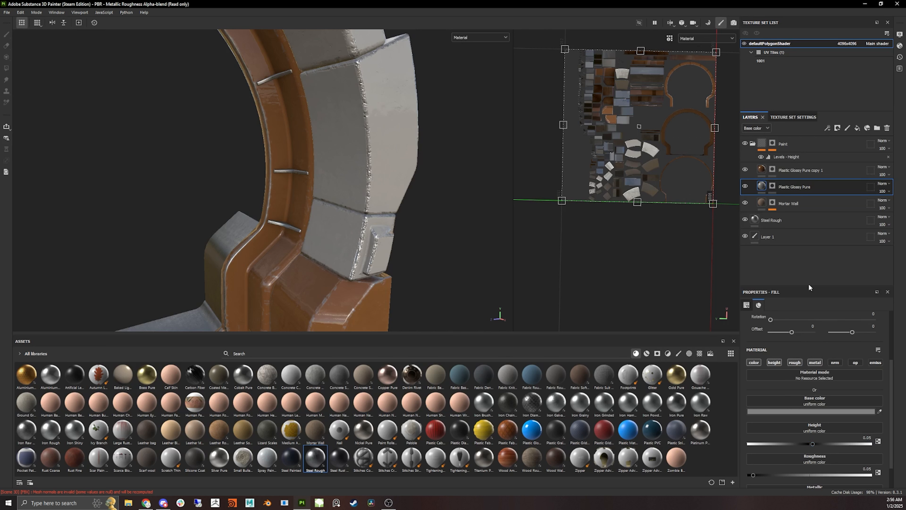
- Set the Plastic Glossy Pure copy 1 layer's height value to 0.05
click(762, 170)
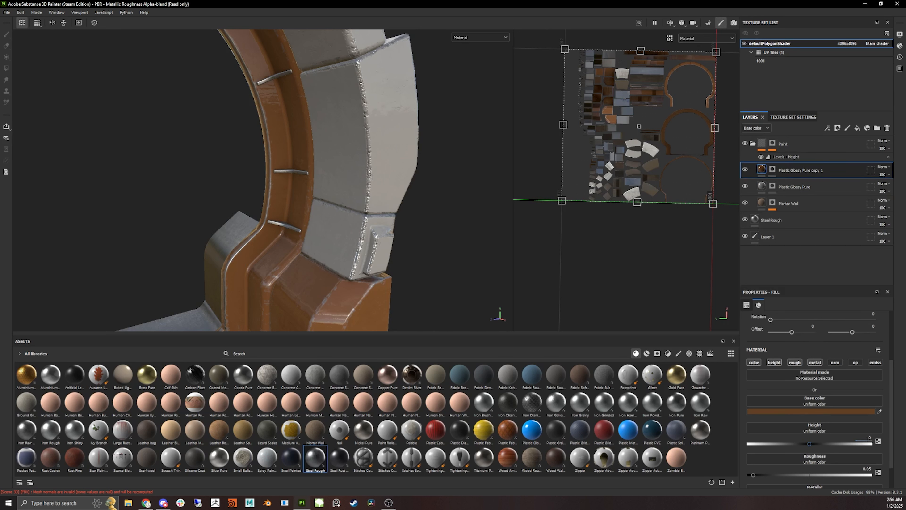
text(.05)
key(Return)
- Inspect the raised height detail on the ring segments in the viewport
scroll(378, 233, down, 5)
mouse_move(441, 214)
alt+mouse_down()
mouse_move(390, 212)
mouse_move(435, 211)
alt+mouse_up()
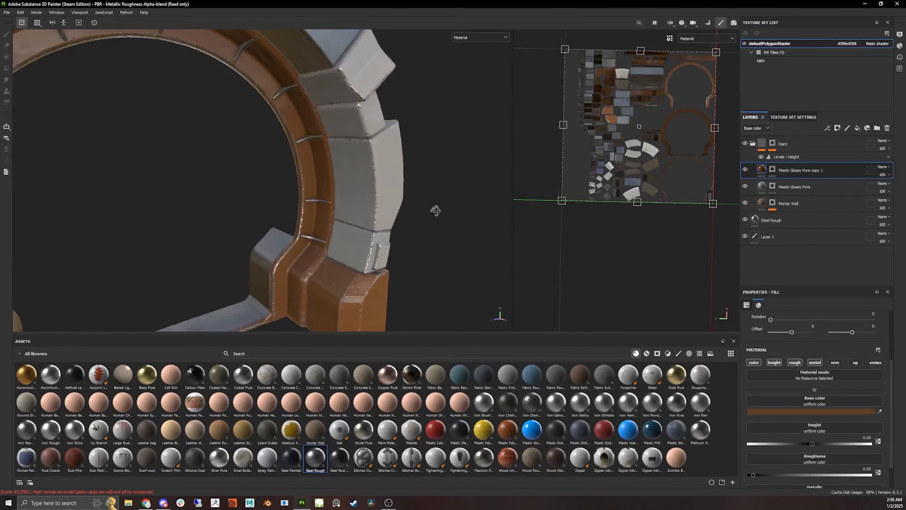
scroll(398, 252, up, 5)
scroll(398, 252, up, 5)
alt+drag(371, 252, 371, 200)
scroll(367, 192, down, 5)
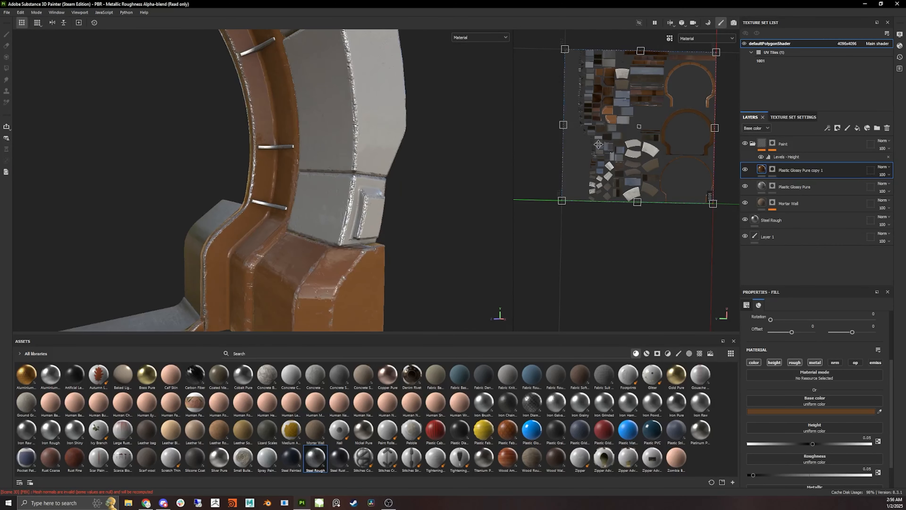
scroll(358, 173, up, 3)
scroll(357, 173, up, 5)
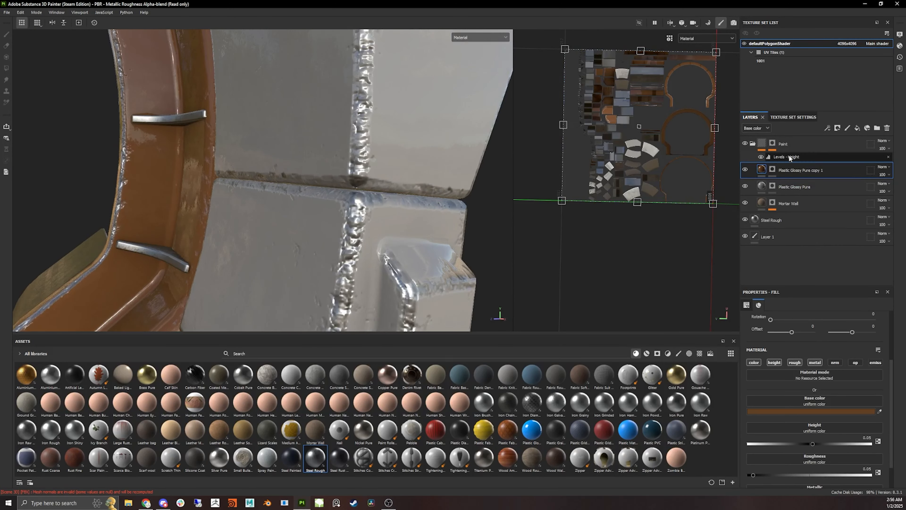
- Lower the Metal Edge Wear generator's Wear Level to 0.44
click(772, 144)
click(820, 156)
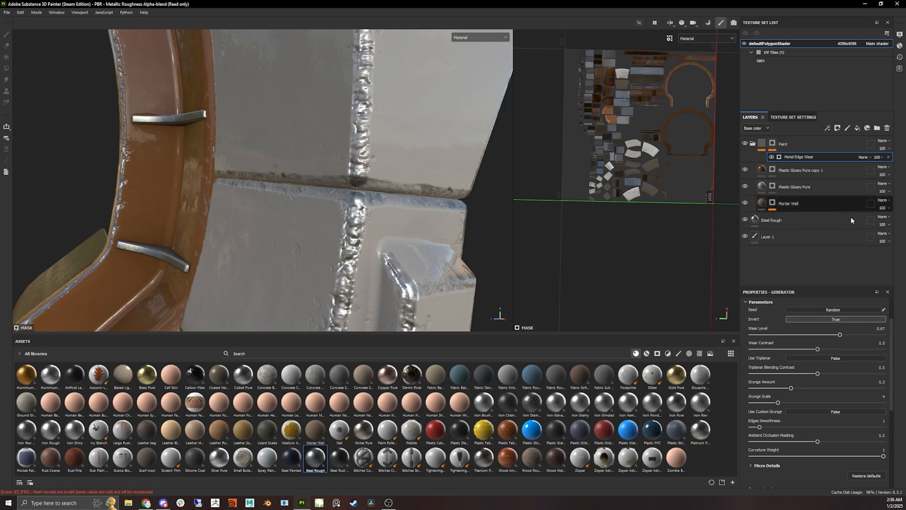
mouse_move(838, 335)
mouse_down()
mouse_move(797, 336)
mouse_move(811, 333)
mouse_up()
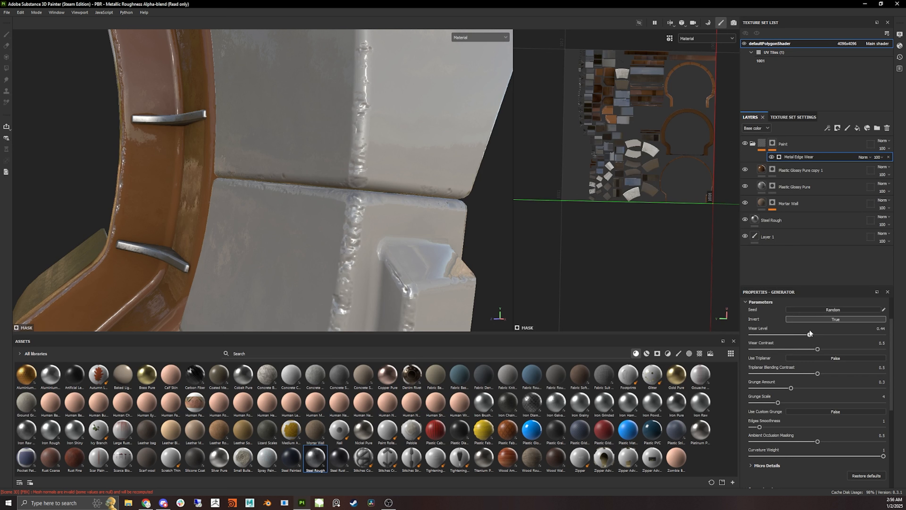
- Examine the edge wear around the tunnel ring from several angles
alt+right_drag(496, 197, 372, 205)
alt+middle_drag(372, 204, 413, 204)
alt+drag(416, 211, 389, 218)
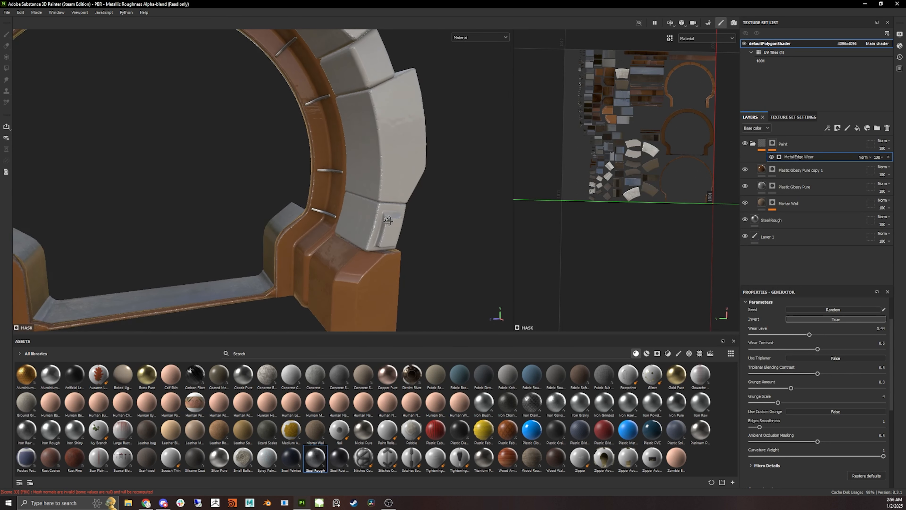
alt+right_drag(413, 201, 348, 166)
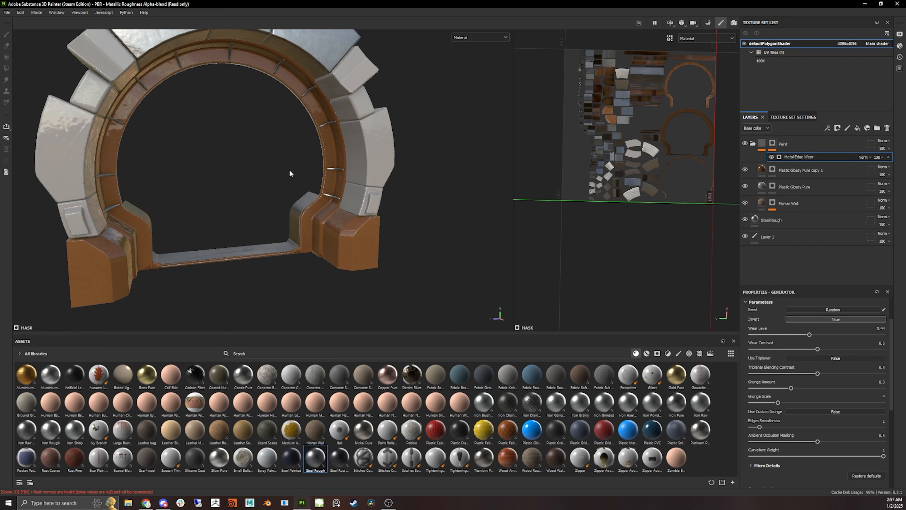
alt+drag(268, 154, 311, 147)
scroll(314, 152, up, 8)
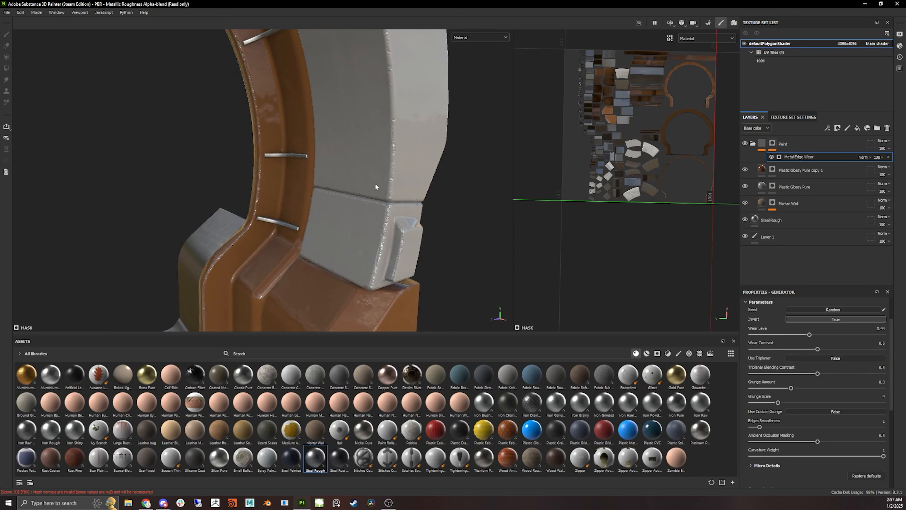
alt+drag(376, 187, 391, 230)
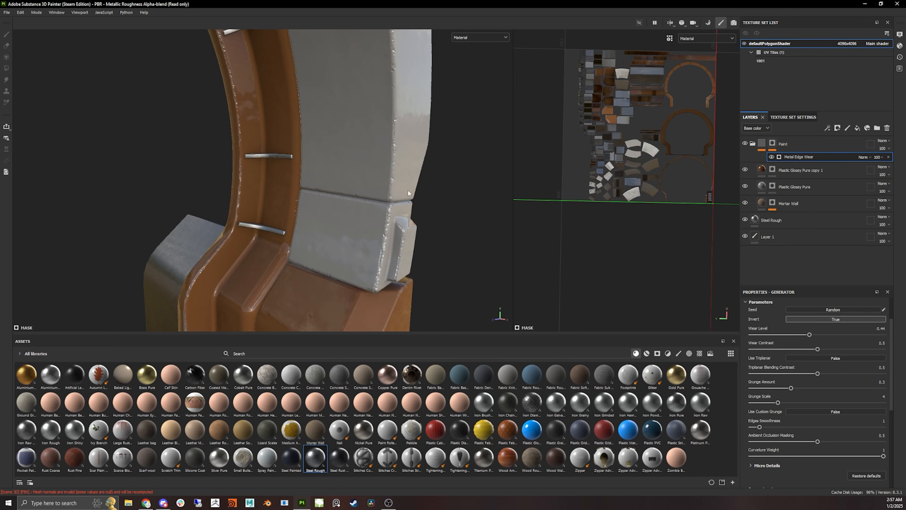
mouse_move(409, 193)
alt+mouse_down()
mouse_move(382, 222)
mouse_move(355, 211)
alt+mouse_up()
- Add a new paint layer above the Paint folder
click(823, 144)
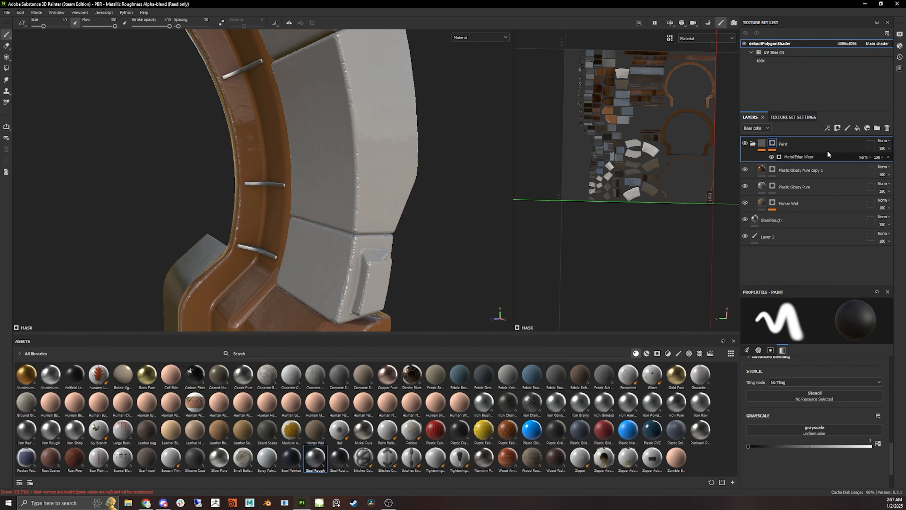
scroll(409, 186, down, 1)
scroll(409, 186, down, 1)
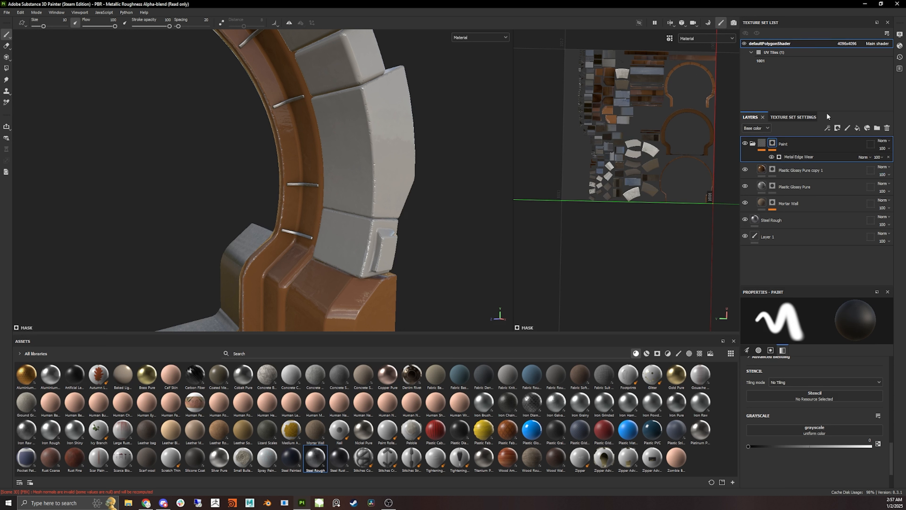
click(848, 129)
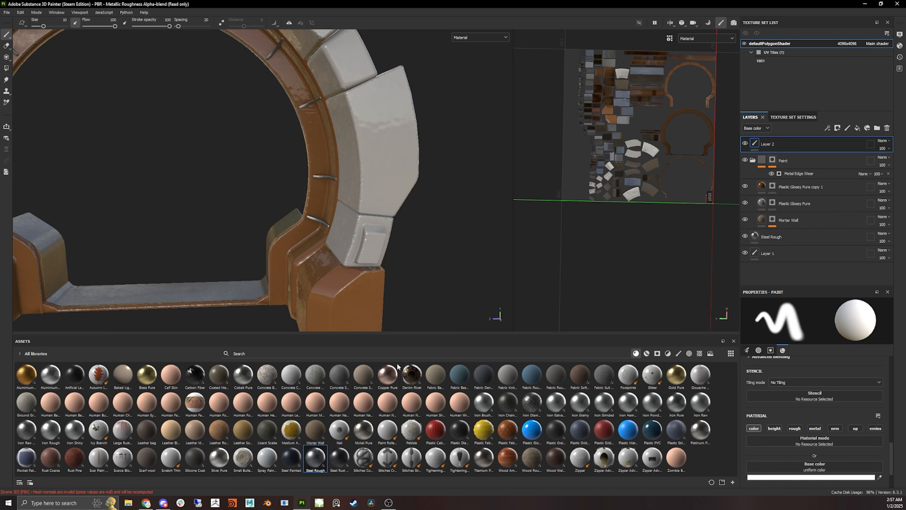
- Try painting a stroke on the outer ring segment
alt+drag(284, 316, 203, 315)
scroll(344, 250, up, 5)
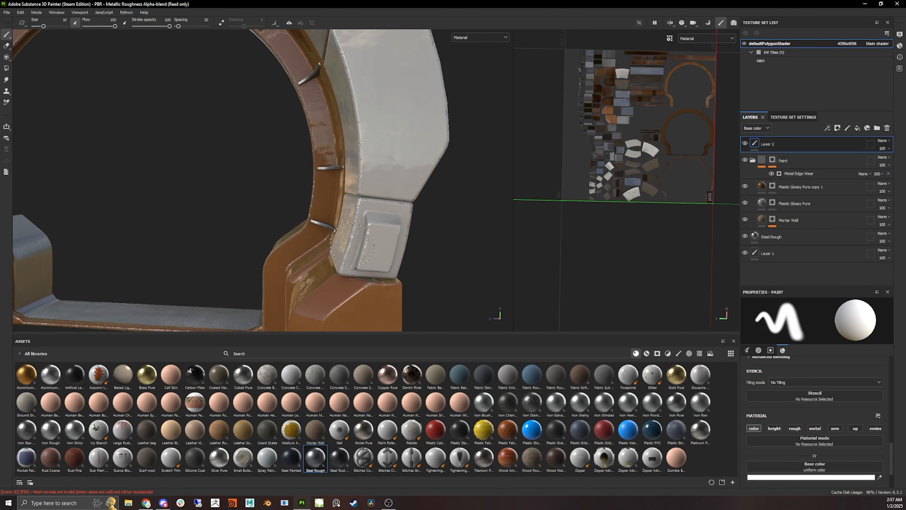
alt+drag(382, 250, 421, 258)
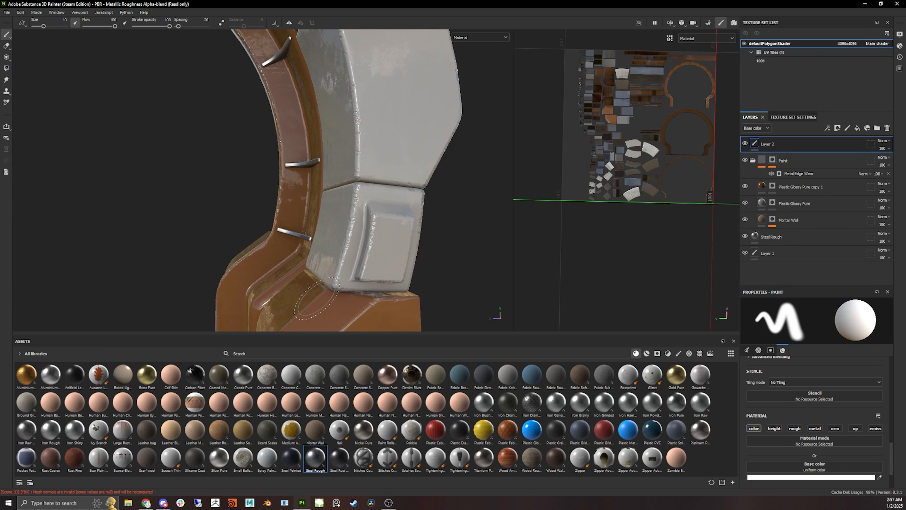
alt+drag(352, 150, 361, 134)
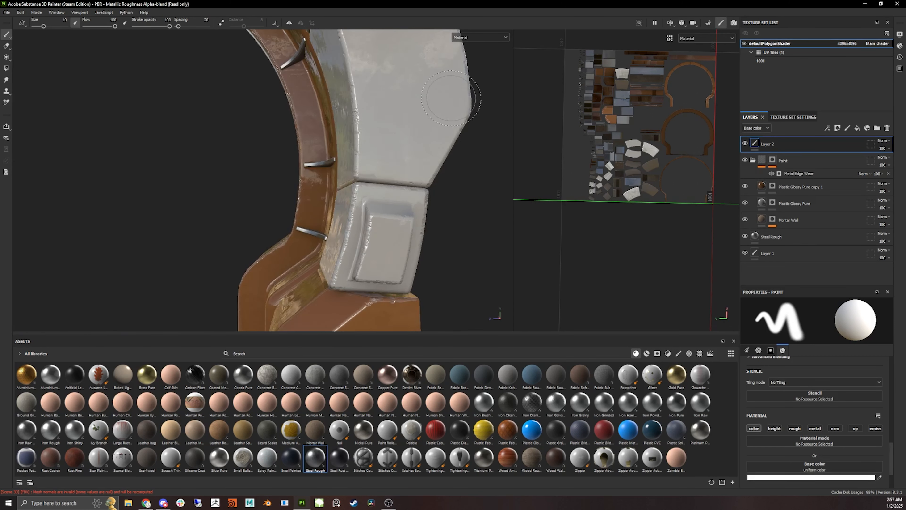
mouse_move(451, 99)
alt+mouse_down()
mouse_move(390, 178)
mouse_move(357, 153)
mouse_move(394, 203)
alt+mouse_up()
key(ctrl+z)
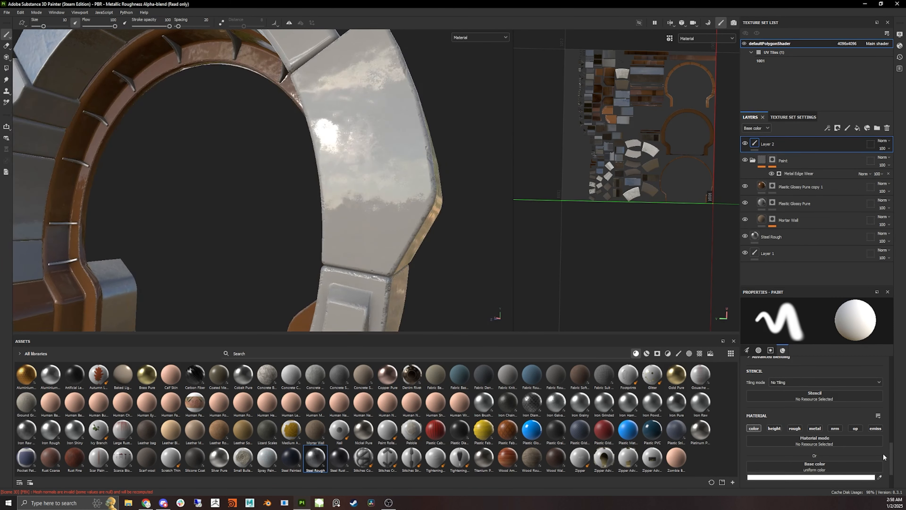
- Enable the Height channel for the new paint layer's brush and set its height to about 0.65
click(774, 429)
scroll(821, 429, down, 2)
drag(844, 458, 851, 458)
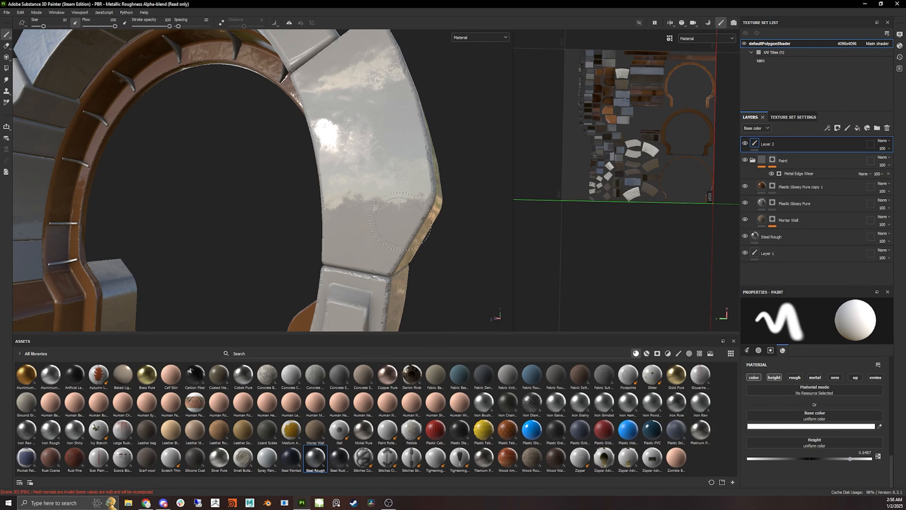
- Try painting height strokes on the outer ring segment at several brush sizes, undoing each
mouse_move(387, 178)
alt+mouse_down()
mouse_move(597, 263)
mouse_move(464, 270)
alt+mouse_up()
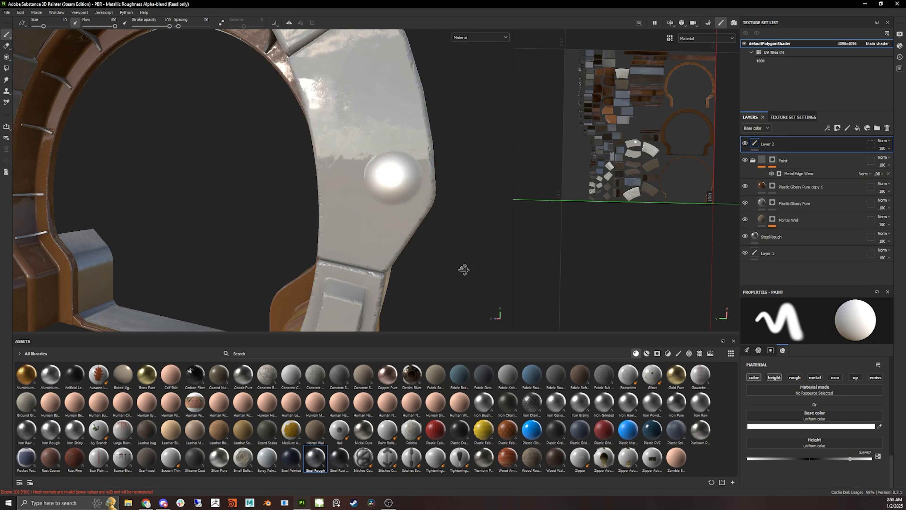
key(ctrl+z)
ctrl+right_drag(395, 163, 384, 163)
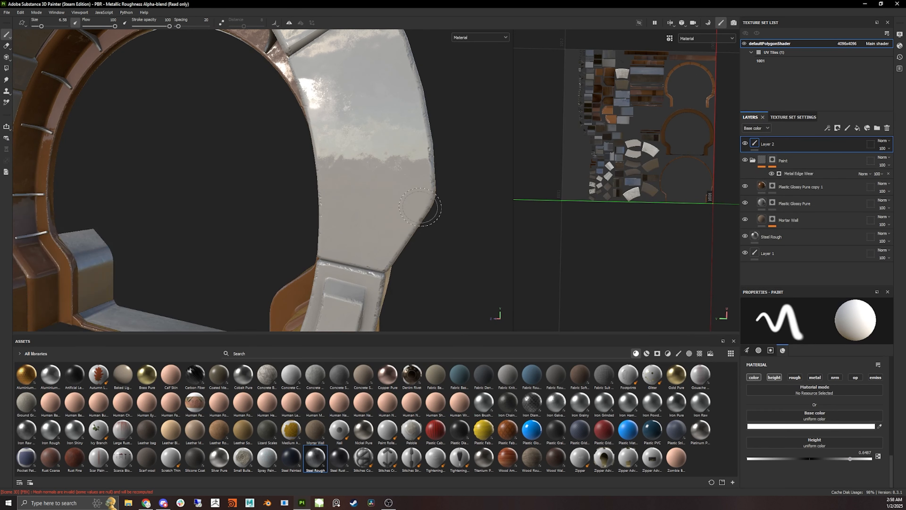
alt+drag(328, 171, 280, 178)
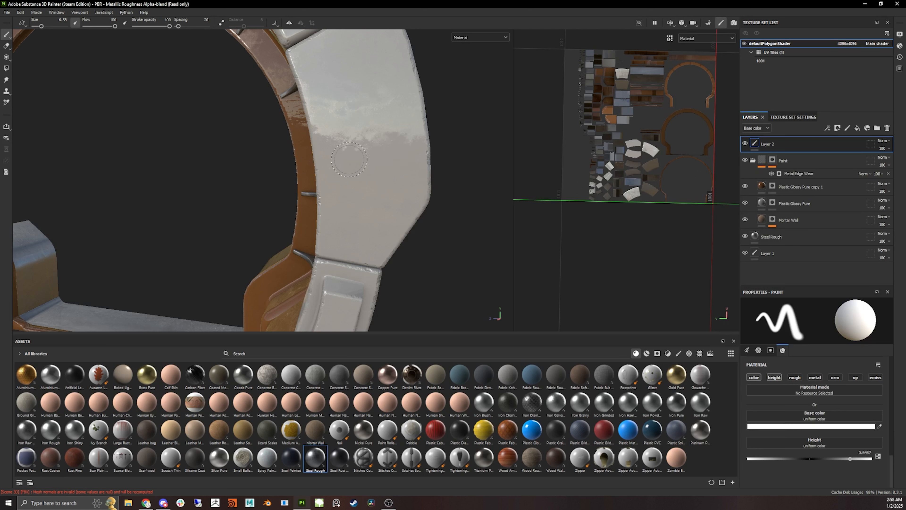
ctrl+right_drag(349, 159, 368, 162)
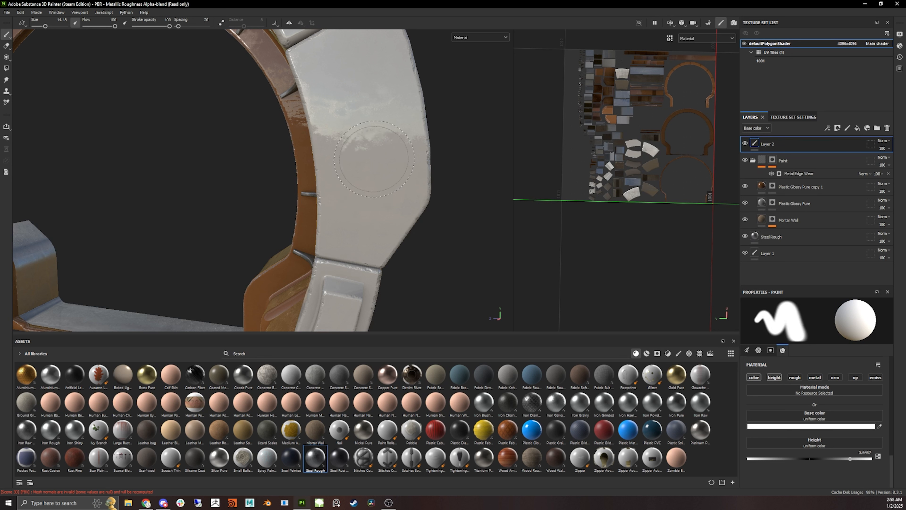
mouse_move(374, 159)
ctrl+right_down()
mouse_move(359, 158)
mouse_move(389, 158)
mouse_move(374, 144)
mouse_move(374, 170)
mouse_move(374, 144)
ctrl+right_up()
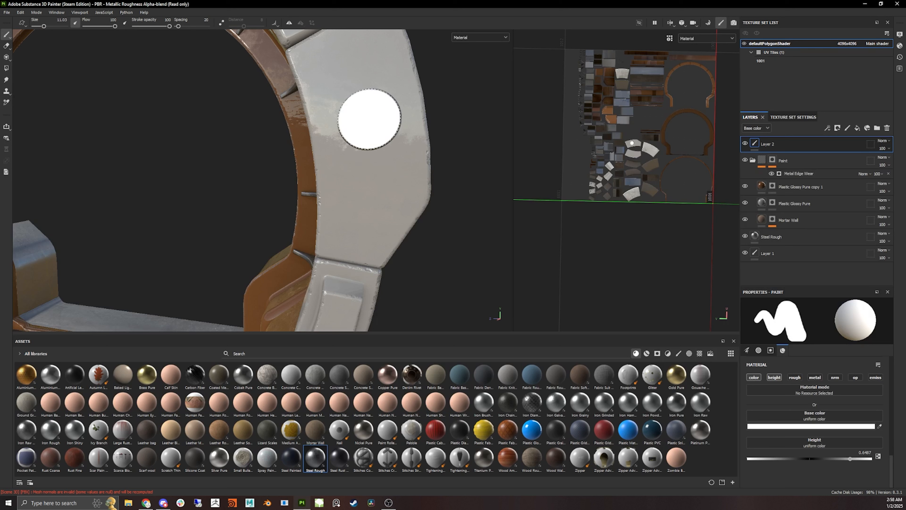
mouse_move(414, 270)
alt+mouse_down()
mouse_move(411, 186)
mouse_move(431, 188)
mouse_move(336, 178)
mouse_move(415, 138)
mouse_move(376, 179)
alt+mouse_up()
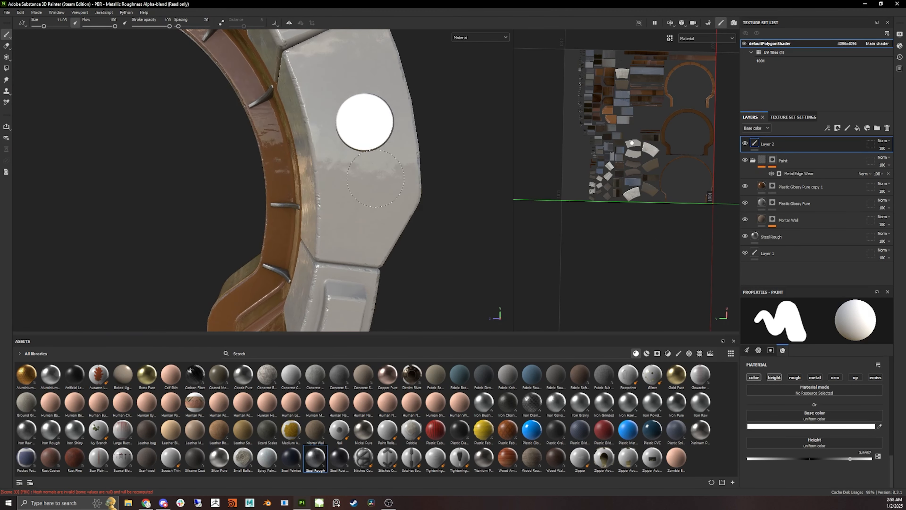
key(ctrl+z)
- Set the brush size to about 7.56 and stamp a single raised height dot on the outer ring segment
mouse_move(361, 140)
ctrl+right_down()
mouse_move(382, 140)
mouse_move(355, 143)
ctrl+right_up()
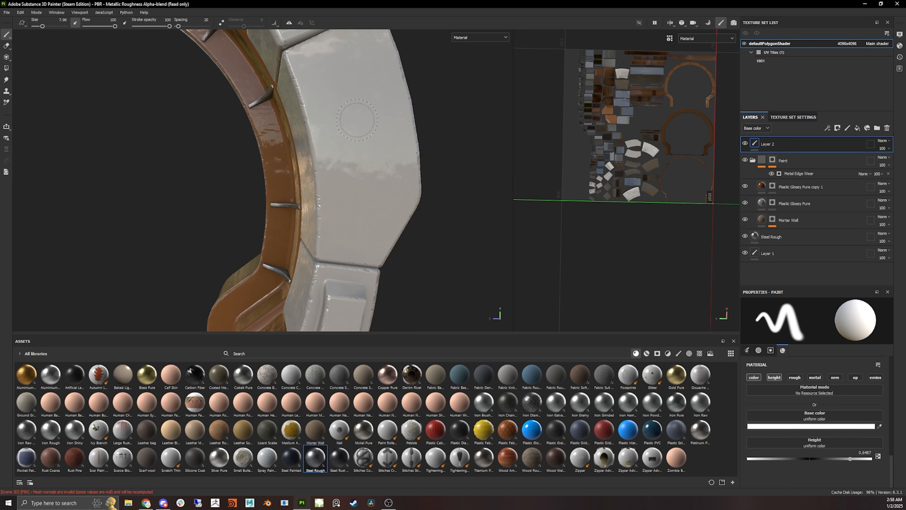
click(356, 120)
alt+drag(471, 125, 389, 124)
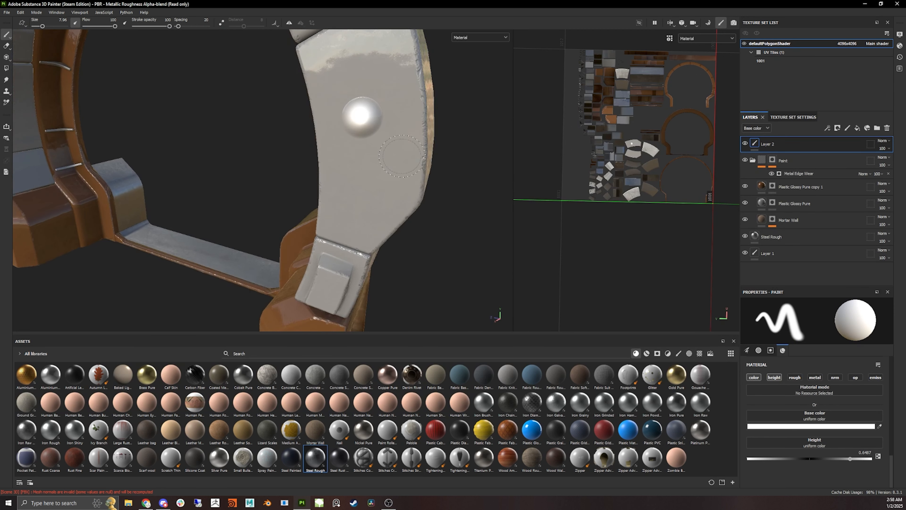
alt+drag(401, 156, 296, 210)
ctrl+alt+drag(392, 220, 271, 166)
alt+drag(271, 166, 345, 163)
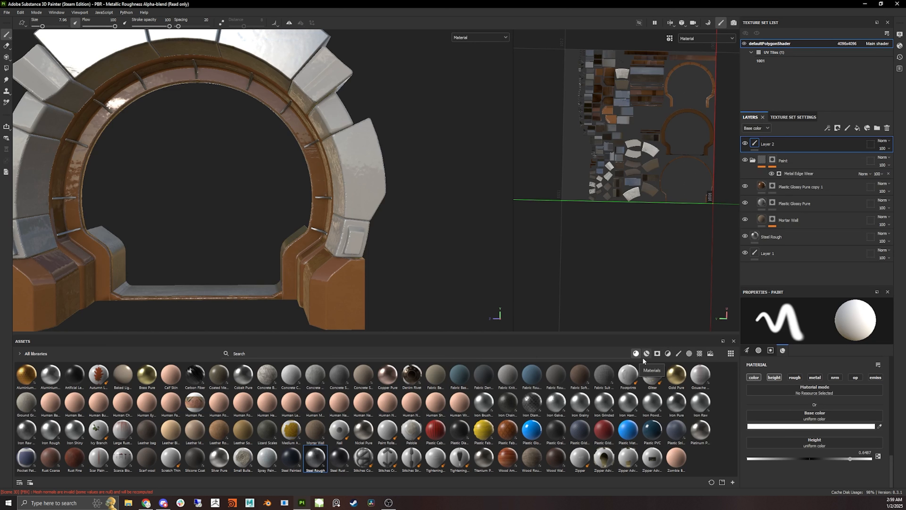
- Collapse the Paint folder and hide it together with the Steel Rough layer
click(753, 161)
click(745, 160)
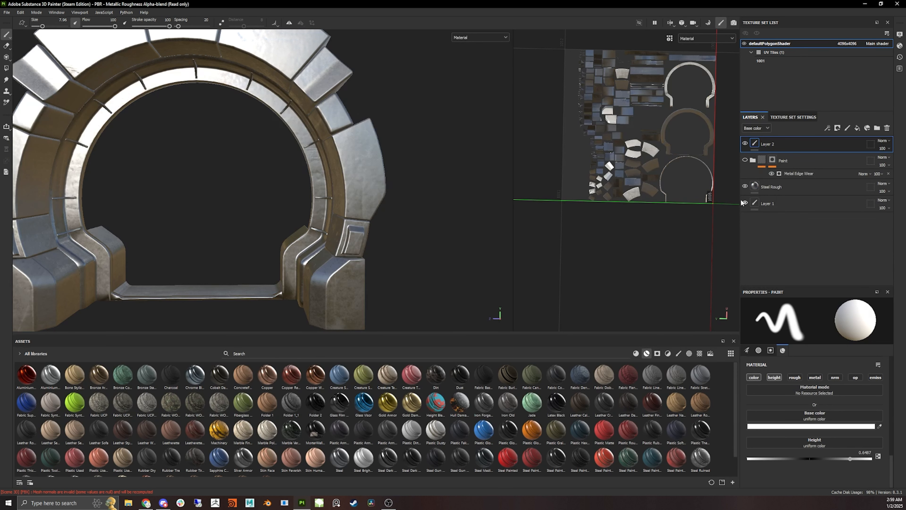
click(745, 186)
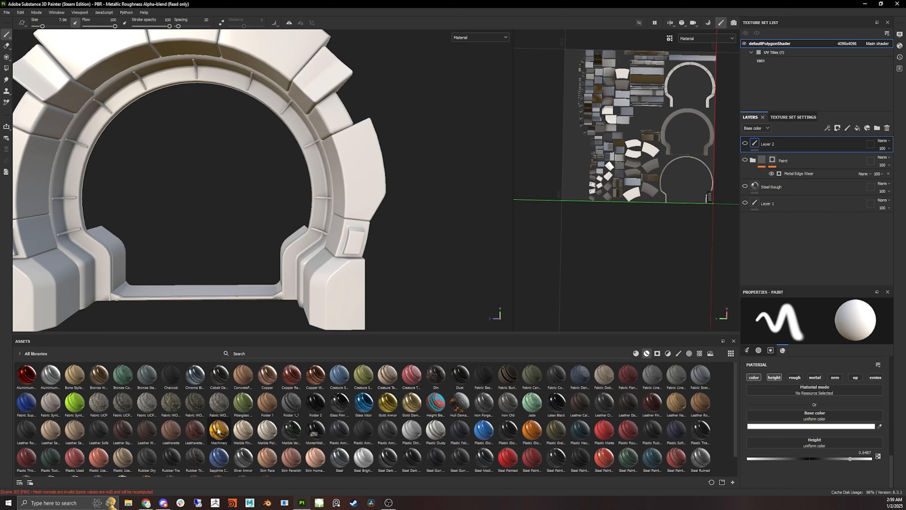
- Preview the Machinery and Marble Verde Alpi smart materials on the ring, deleting each layer
drag(218, 431, 384, 274)
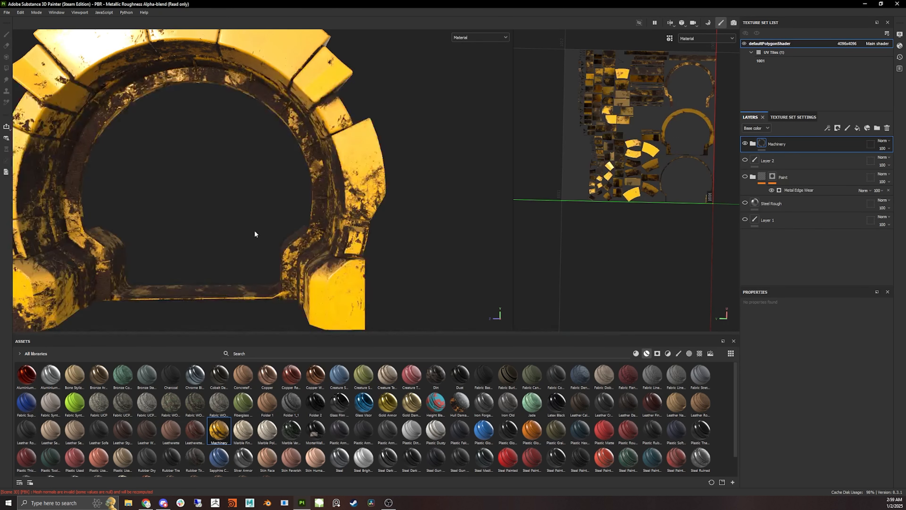
mouse_move(254, 230)
alt+mouse_down()
mouse_move(356, 214)
mouse_move(271, 223)
mouse_move(257, 255)
mouse_move(254, 210)
mouse_move(260, 234)
alt+mouse_up()
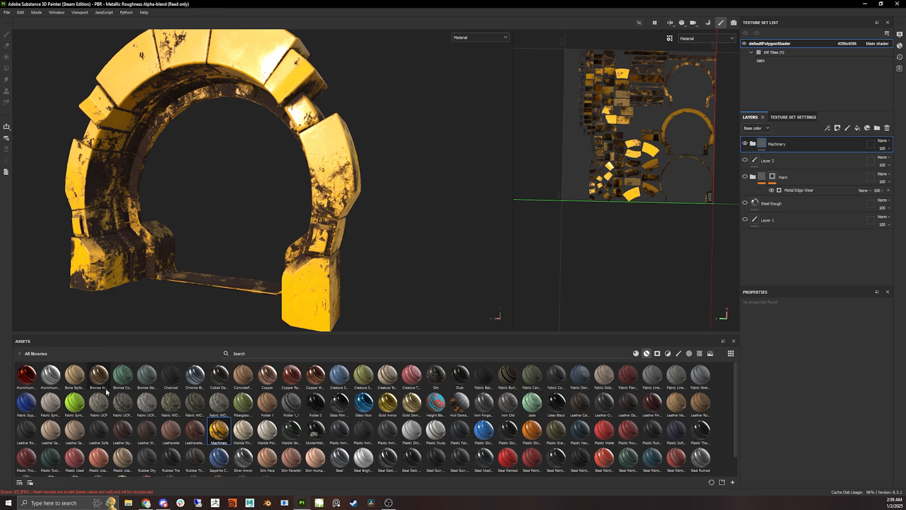
mouse_move(411, 387)
scroll(402, 197, up, 4)
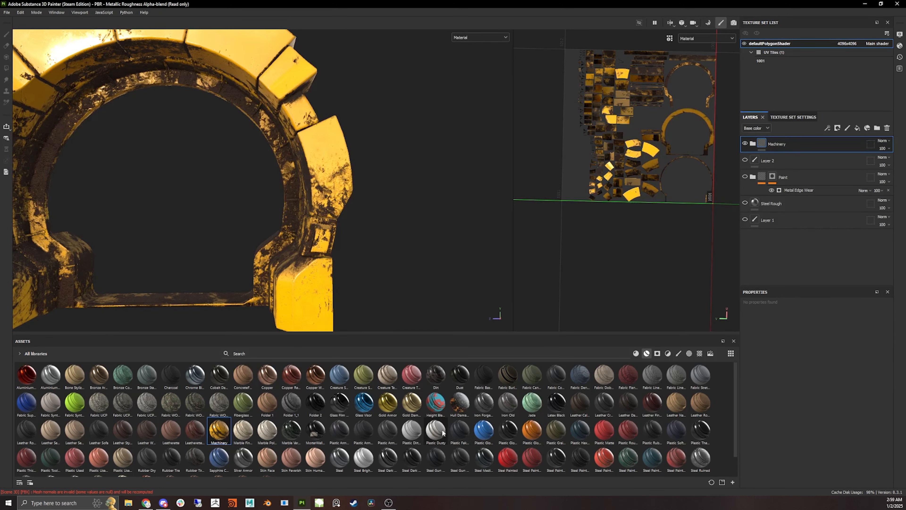
key(Delete)
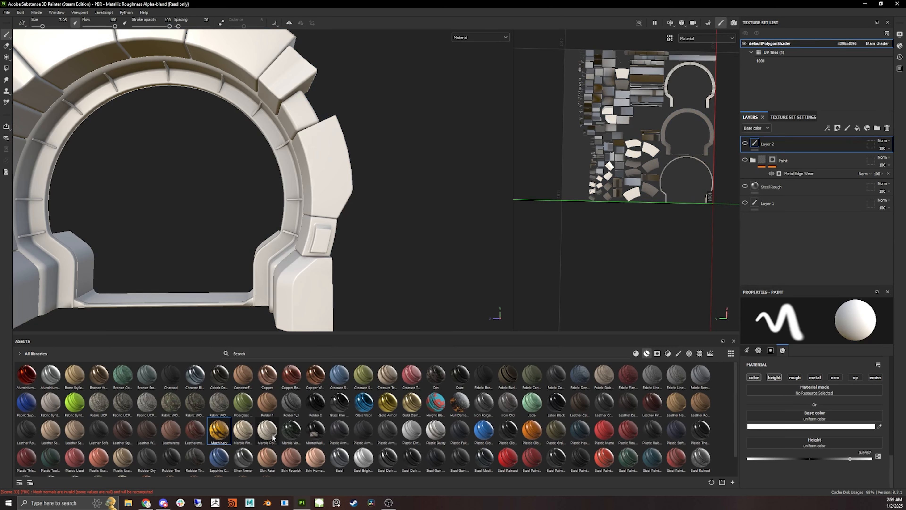
mouse_move(294, 433)
mouse_down()
mouse_move(328, 228)
mouse_move(306, 240)
mouse_move(423, 216)
mouse_move(265, 227)
mouse_move(244, 201)
mouse_move(238, 218)
mouse_move(223, 209)
mouse_up()
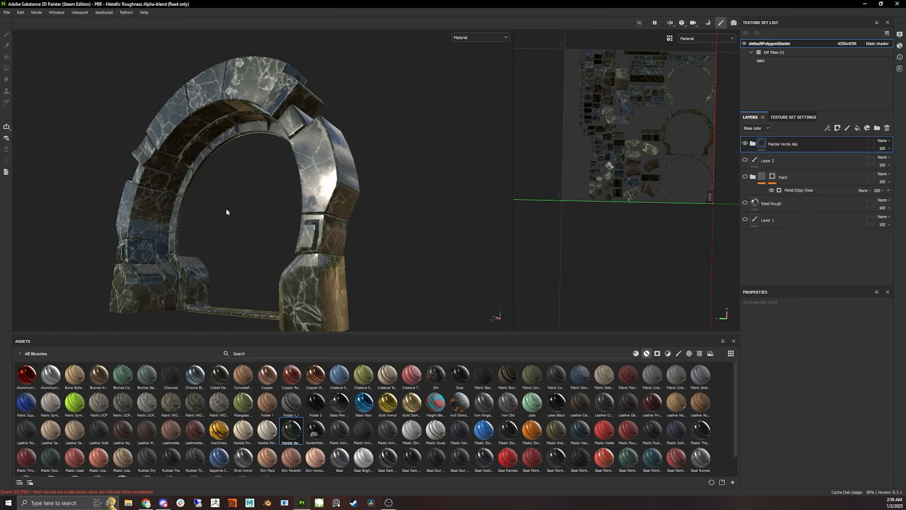
key(Delete)
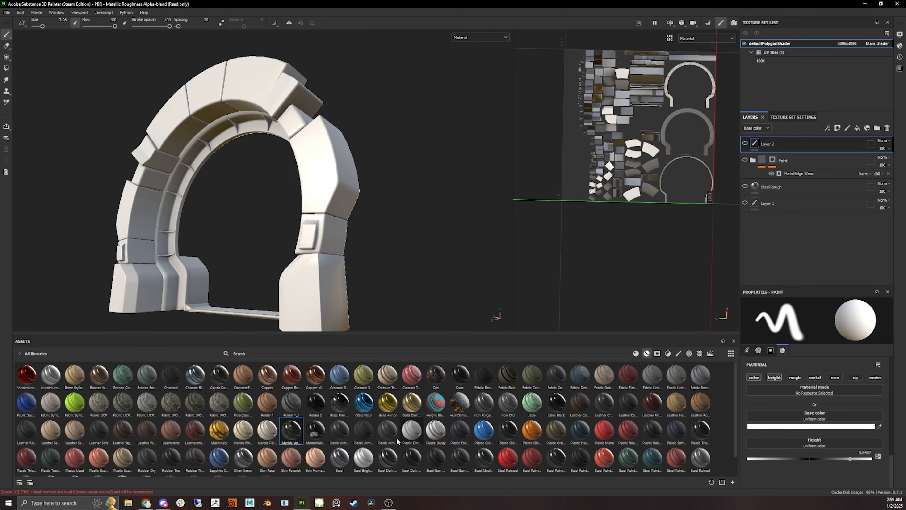
- Preview the Wood Acajou smart material on the ring and undo it
scroll(218, 447, down, 1)
drag(146, 462, 315, 277)
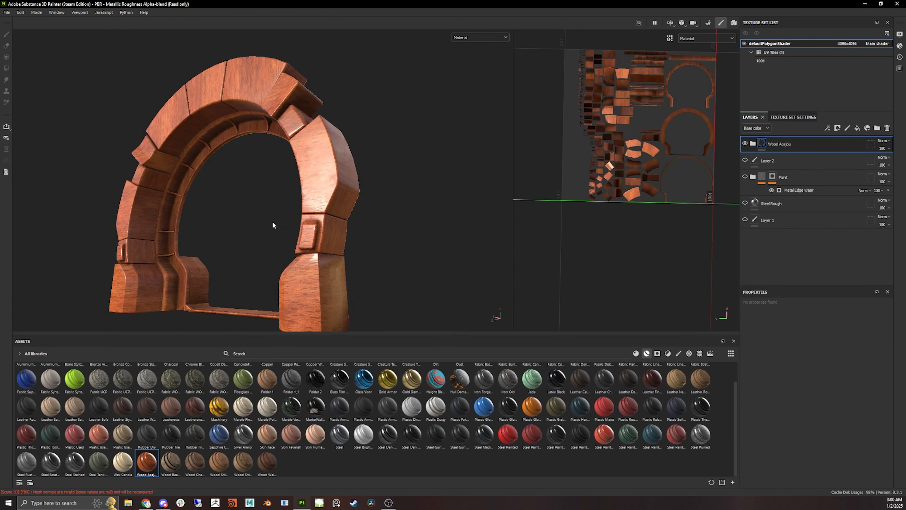
alt+right_drag(273, 221, 391, 232)
alt+drag(391, 232, 296, 215)
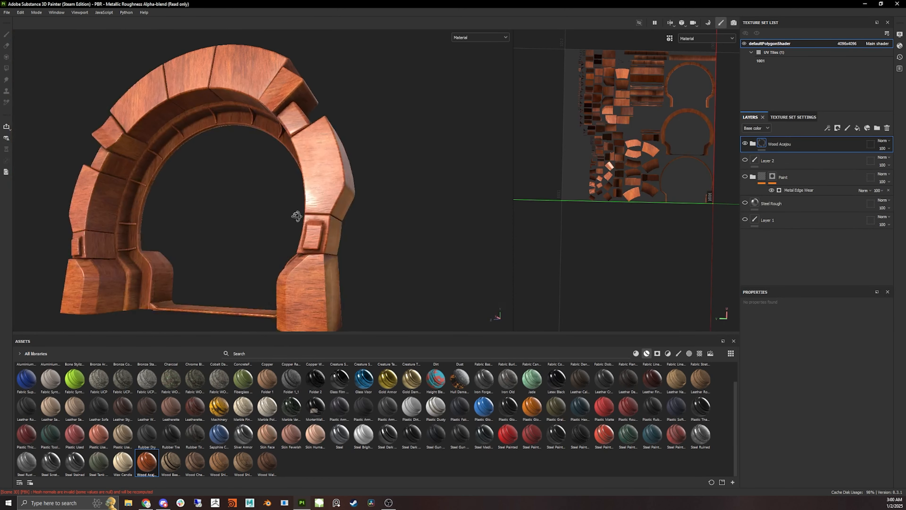
scroll(258, 193, down, 5)
alt+drag(265, 170, 319, 164)
key(ctrl+z)
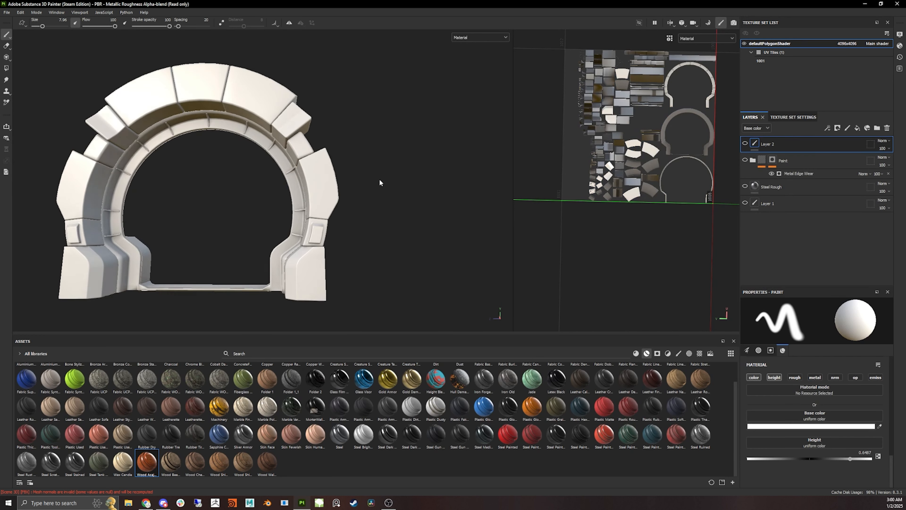
scroll(380, 180, up, 3)
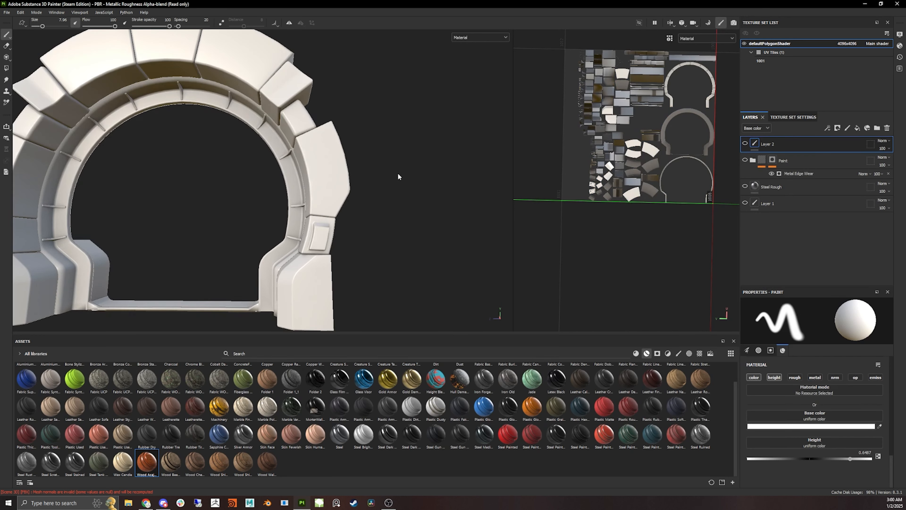
- Preview the Steel Painted Scraped Green smart material on the ring and undo it
mouse_move(628, 434)
mouse_down()
mouse_move(317, 192)
mouse_move(347, 216)
mouse_up()
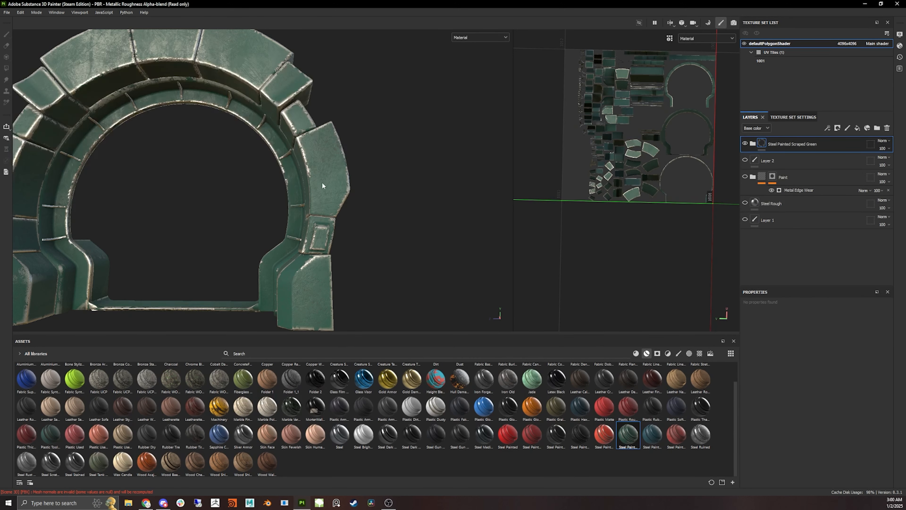
mouse_move(322, 182)
alt+mouse_down()
mouse_move(350, 159)
mouse_move(354, 166)
mouse_move(314, 163)
alt+mouse_up()
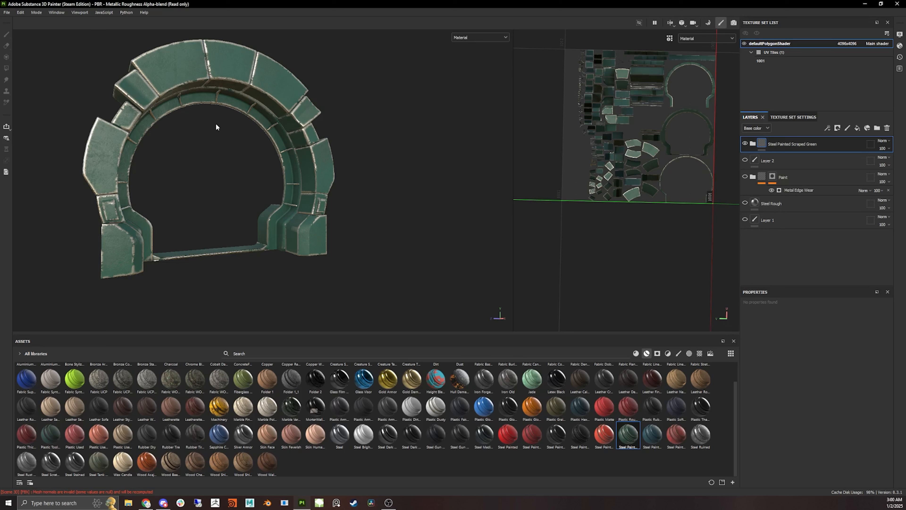
key(ctrl+z)
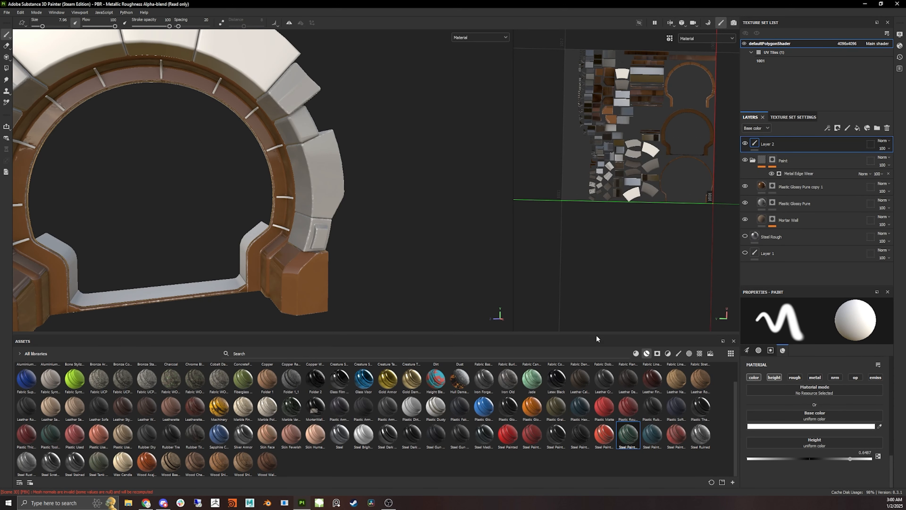
- Browse the asset library's material, smart mask, filter, brush, alpha and texture categories
click(636, 354)
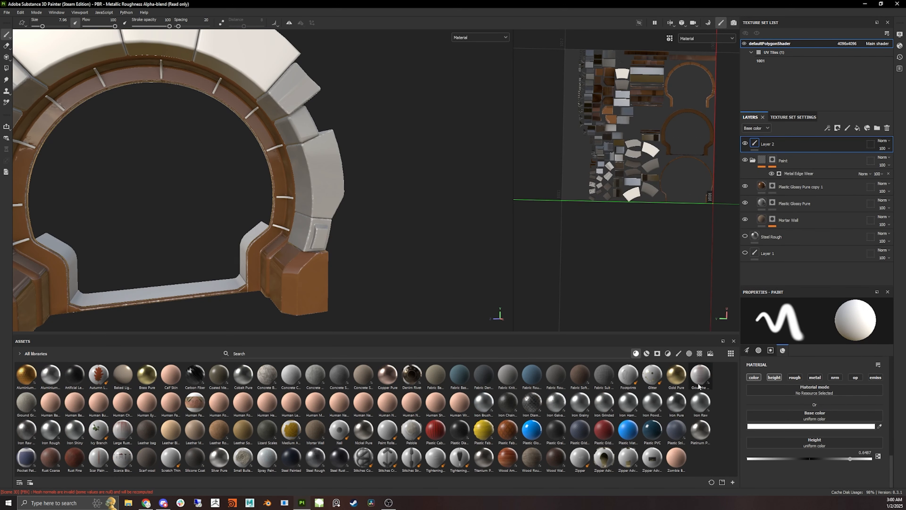
click(646, 354)
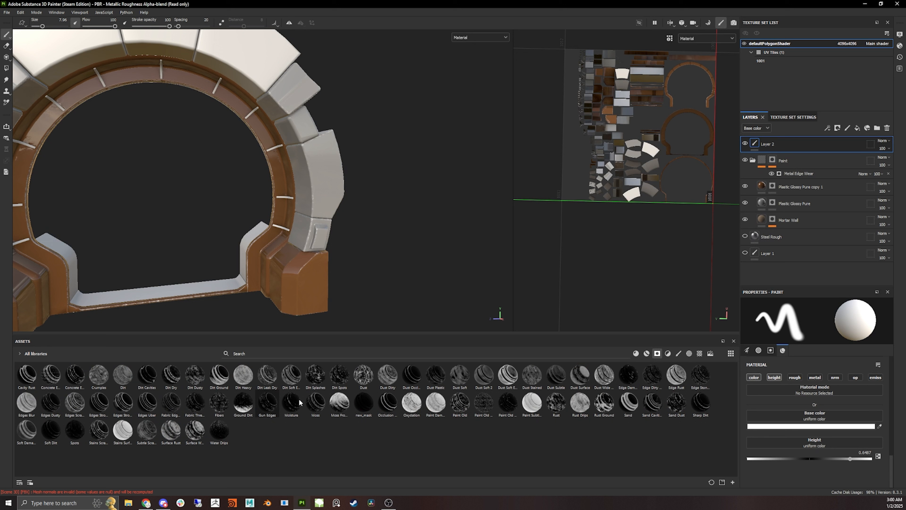
click(666, 355)
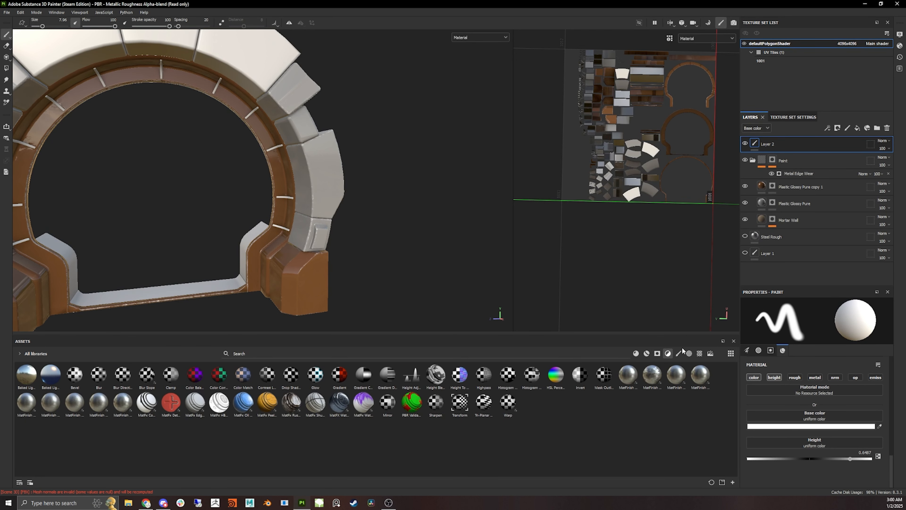
click(680, 353)
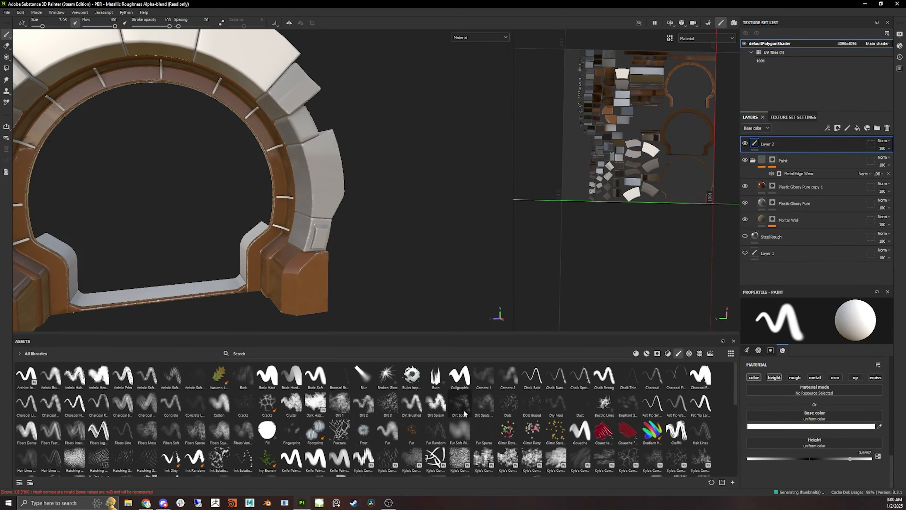
click(689, 353)
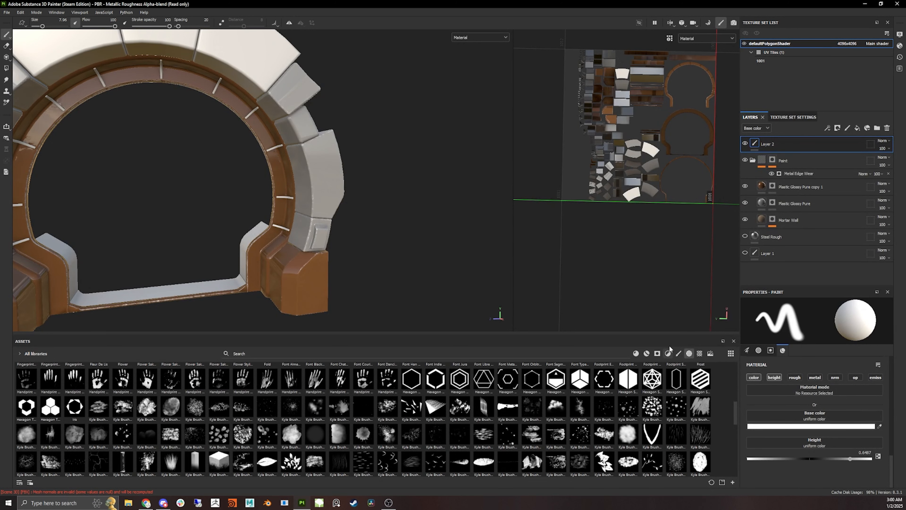
click(700, 353)
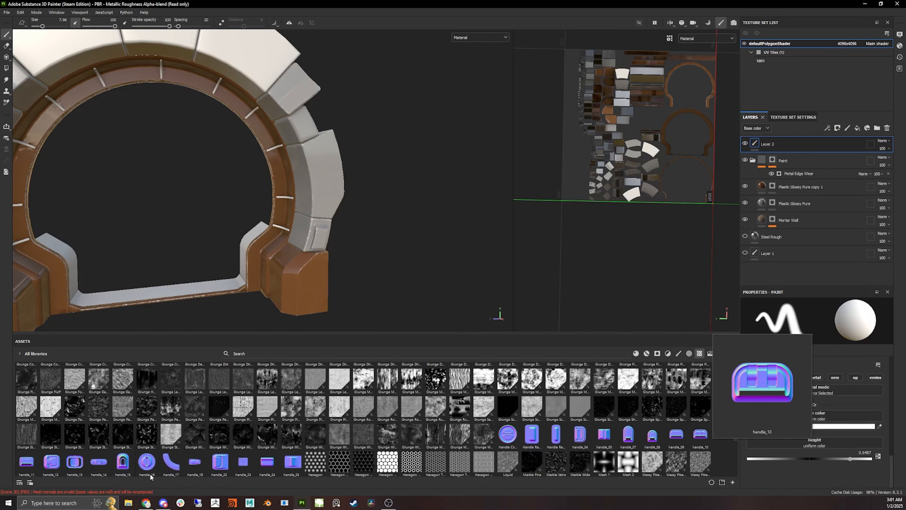
scroll(213, 460, up, 5)
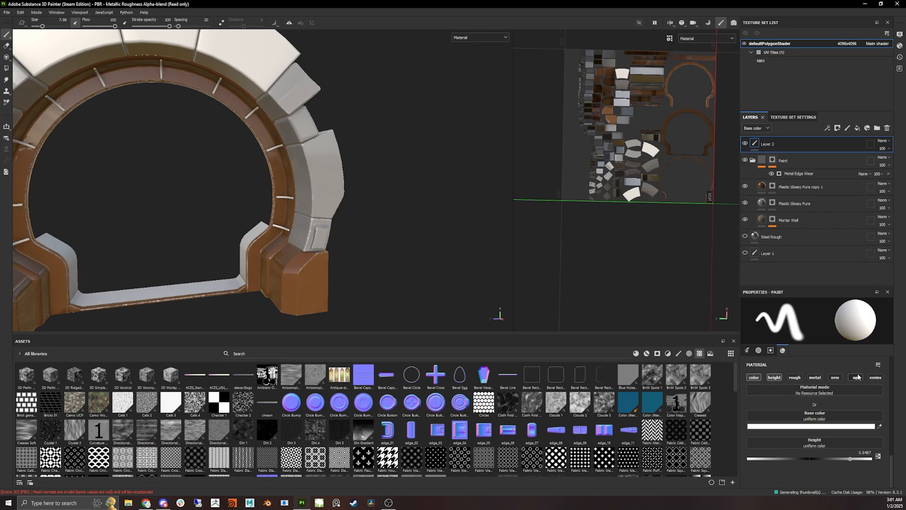
- Restrict the brush to the height and normal channels and set its height to about -0.43
click(755, 377)
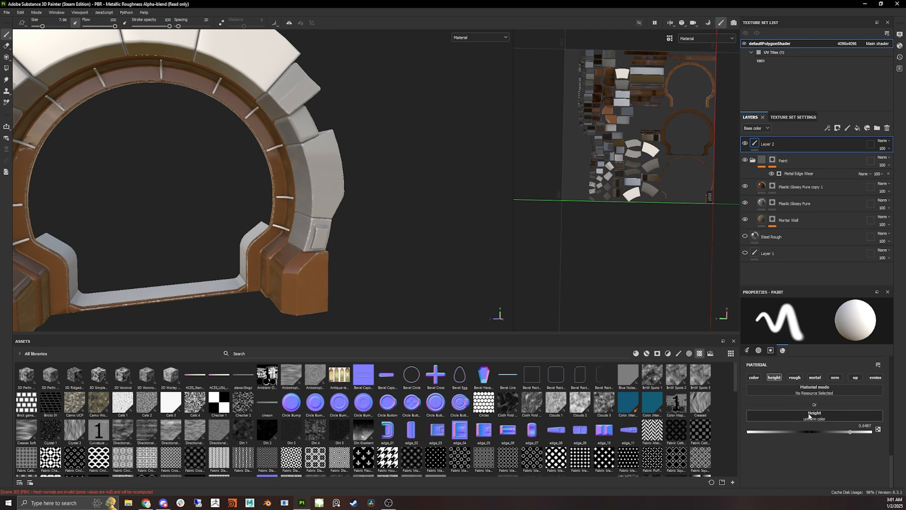
click(775, 377)
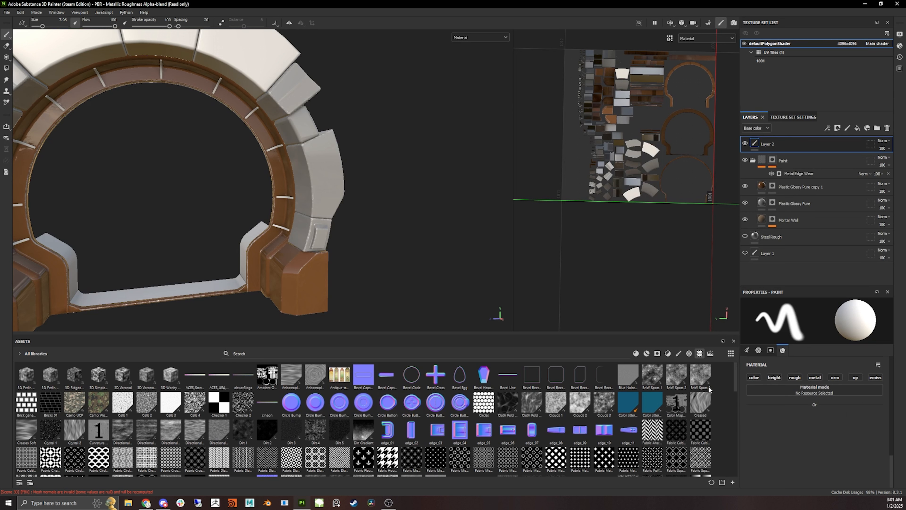
click(838, 377)
click(774, 378)
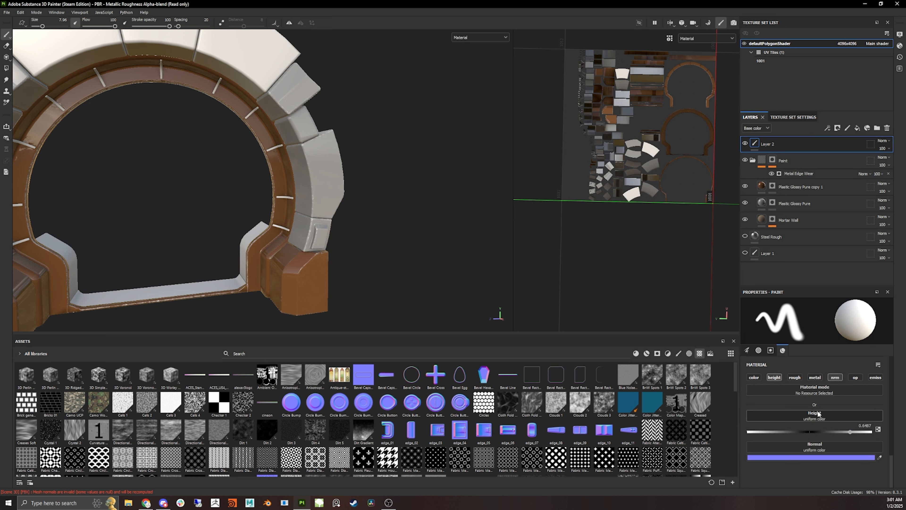
click(783, 431)
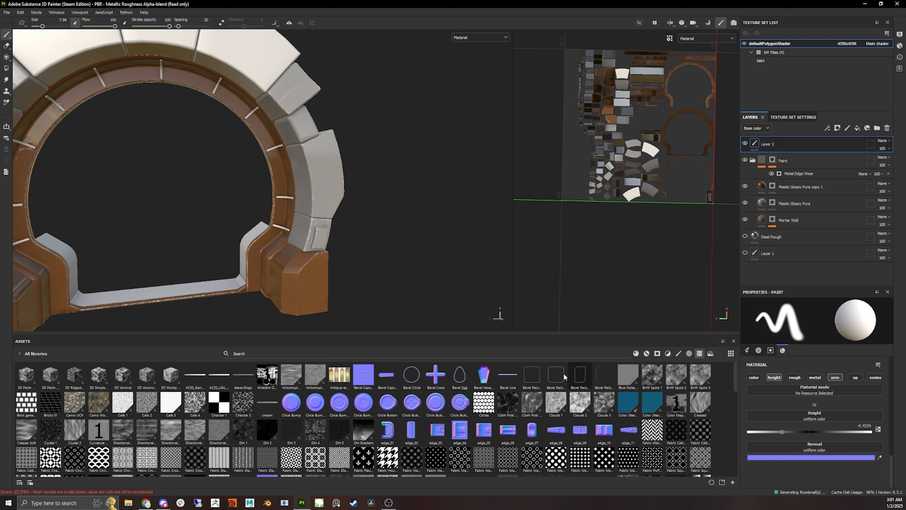
- Load the Bevel Rectangle Corner alpha into the brush material's height slot
click(552, 377)
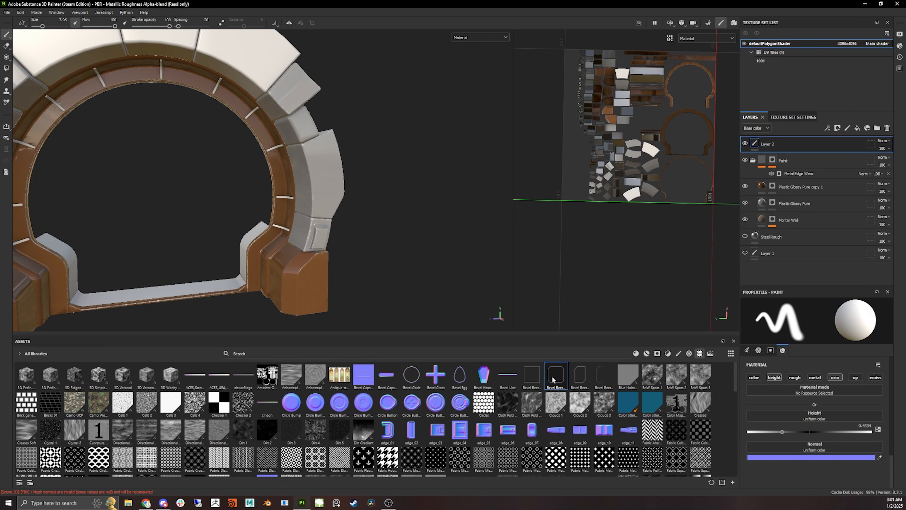
mouse_move(556, 375)
mouse_down()
mouse_move(743, 444)
mouse_move(794, 444)
mouse_up()
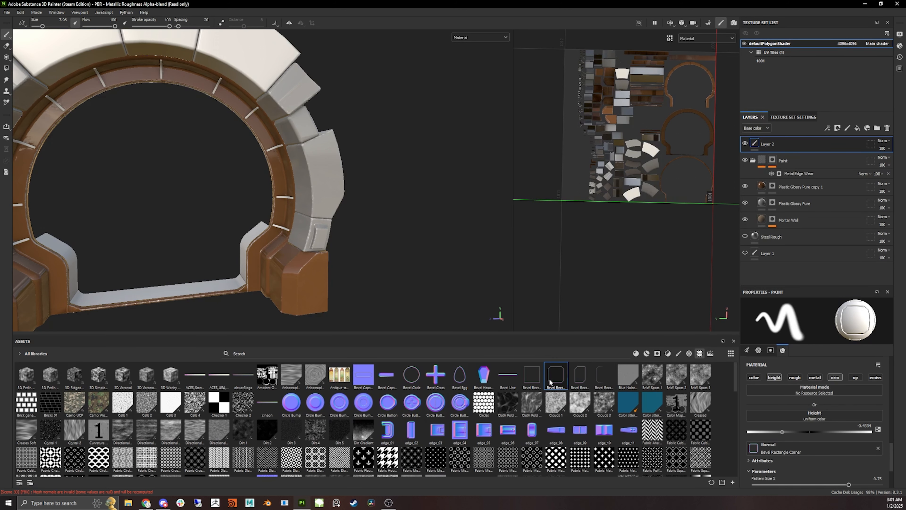
drag(802, 424, 815, 416)
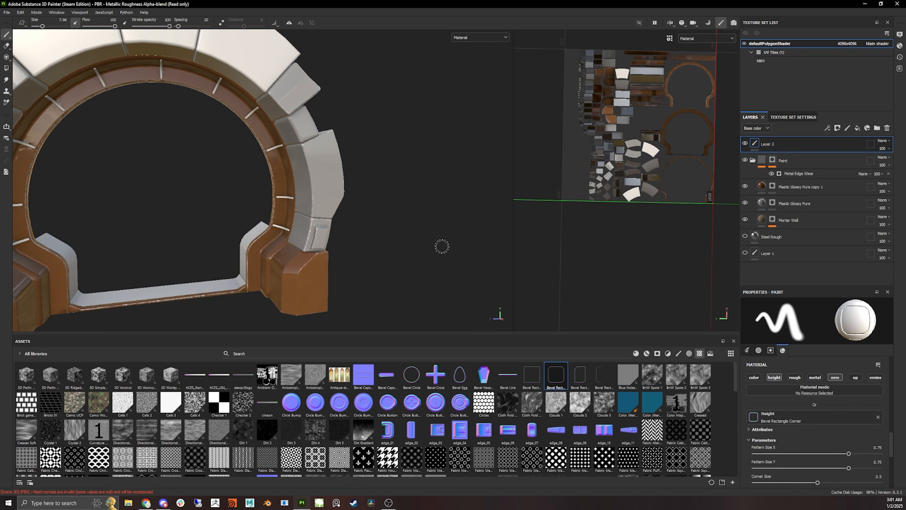
- Resize the brush to about 13.4 and stamp a Bevel Rectangle Corner height decal onto a white ring panel
scroll(356, 171, up, 2)
scroll(356, 171, up, 2)
alt+drag(357, 171, 341, 164)
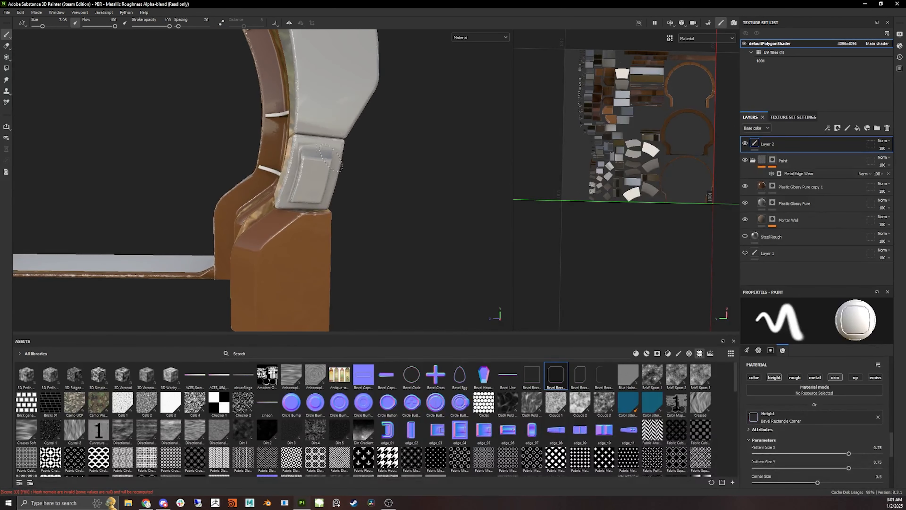
alt+middle_drag(350, 99, 328, 227)
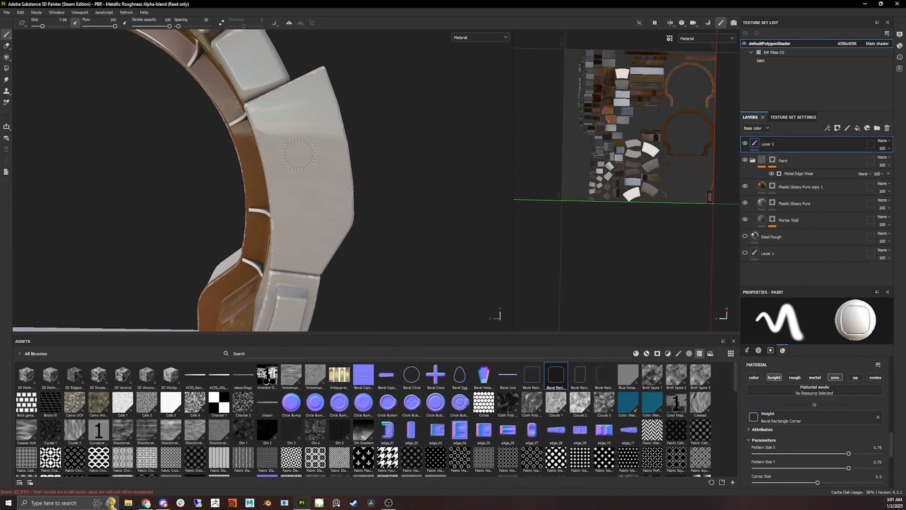
ctrl+right_drag(313, 145, 302, 135)
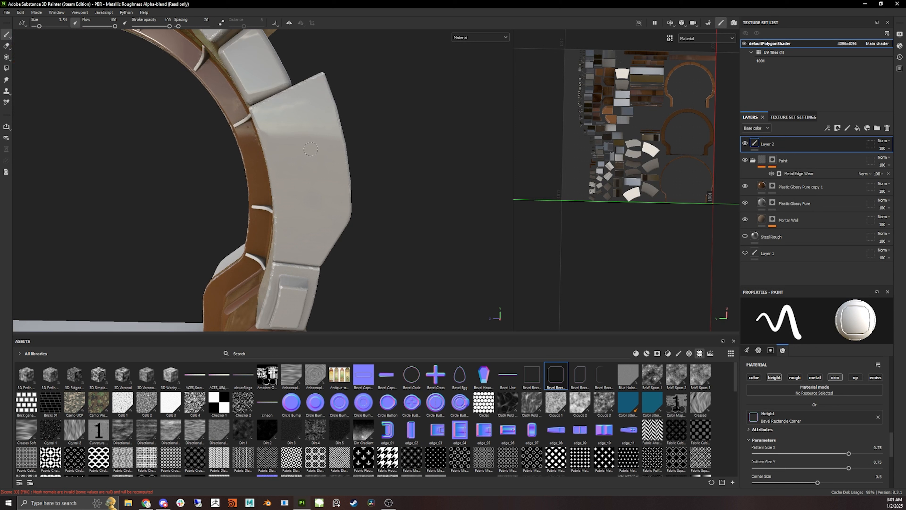
mouse_move(318, 173)
ctrl+right_down()
mouse_move(339, 173)
mouse_move(300, 175)
mouse_move(313, 167)
mouse_move(297, 164)
mouse_move(306, 178)
mouse_move(299, 166)
mouse_move(310, 166)
ctrl+right_up()
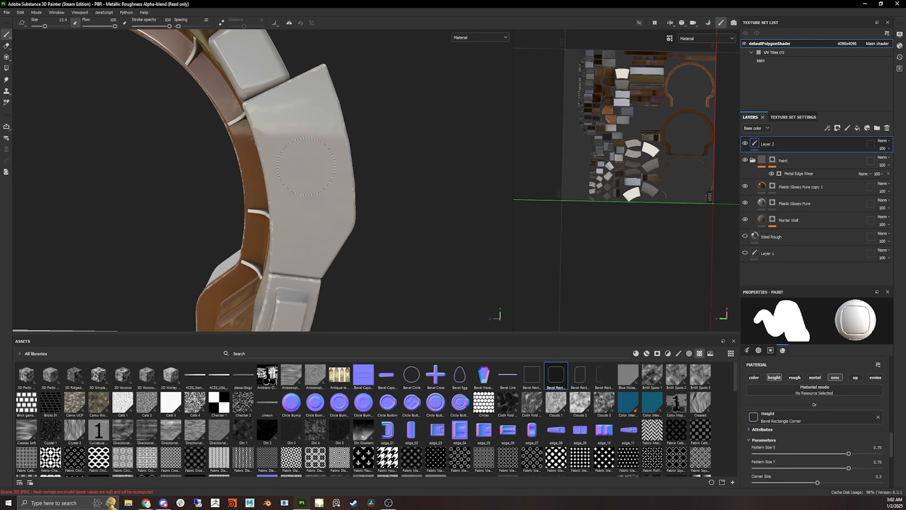
click(298, 147)
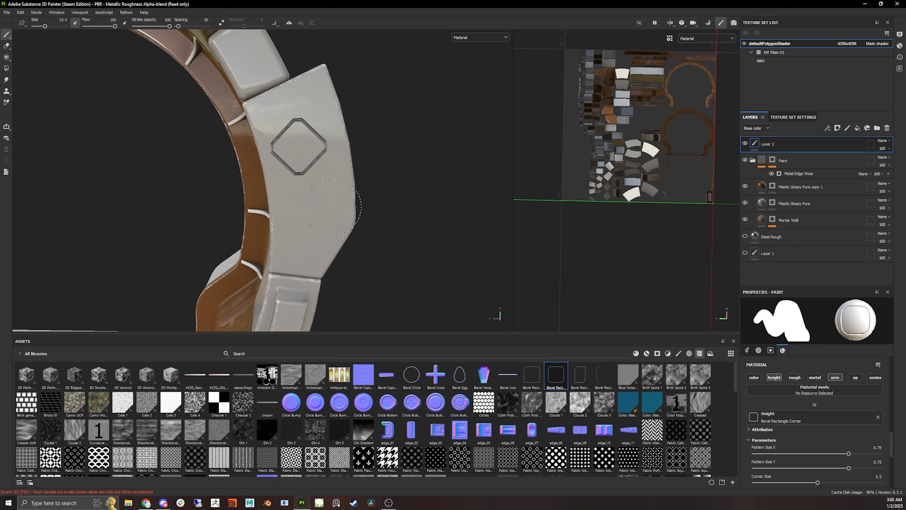
- Clear the height texture and disable the height channel so the brush uses Bevel Rectangle Corner as normal only
mouse_move(372, 200)
alt+mouse_down()
mouse_move(397, 204)
mouse_move(381, 204)
mouse_move(368, 219)
alt+mouse_up()
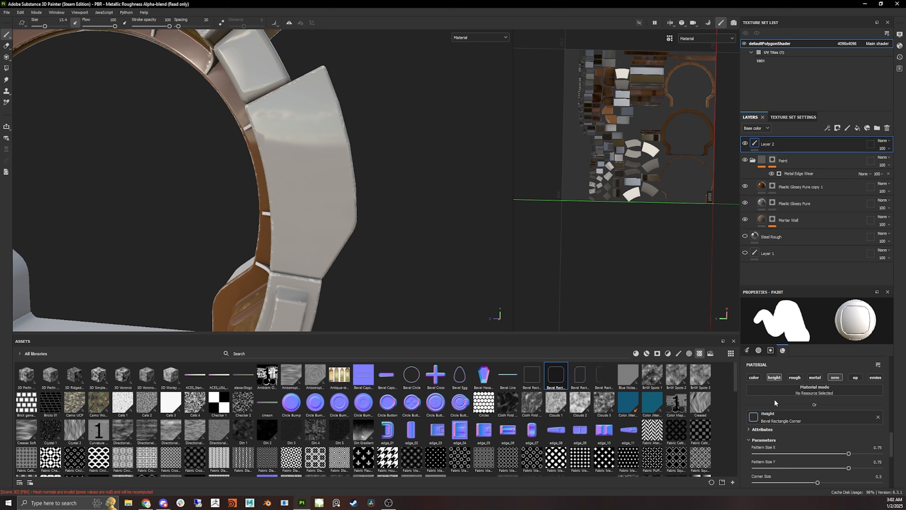
scroll(781, 400, up, 2)
scroll(781, 400, down, 4)
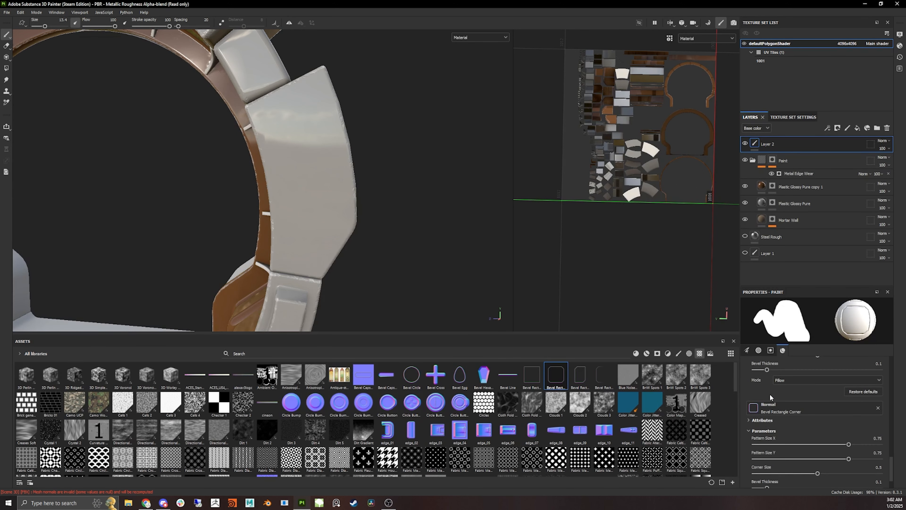
scroll(788, 429, up, 3)
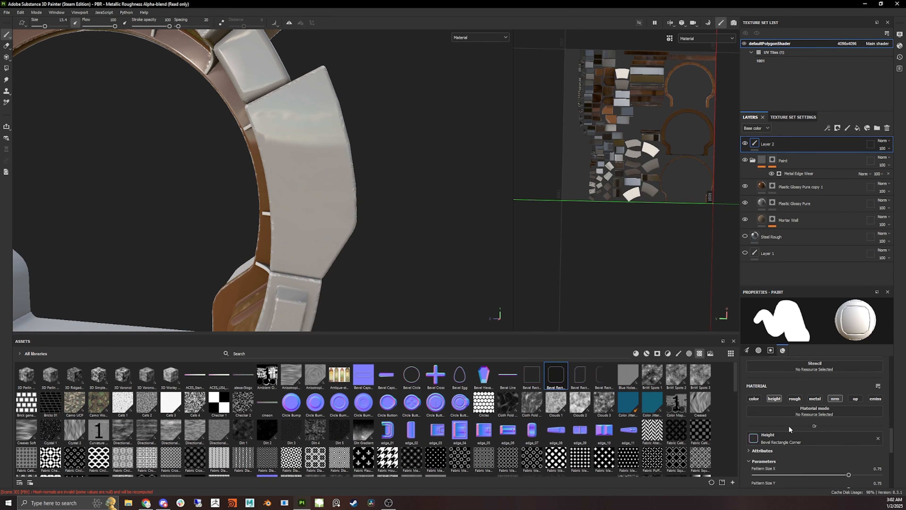
click(879, 438)
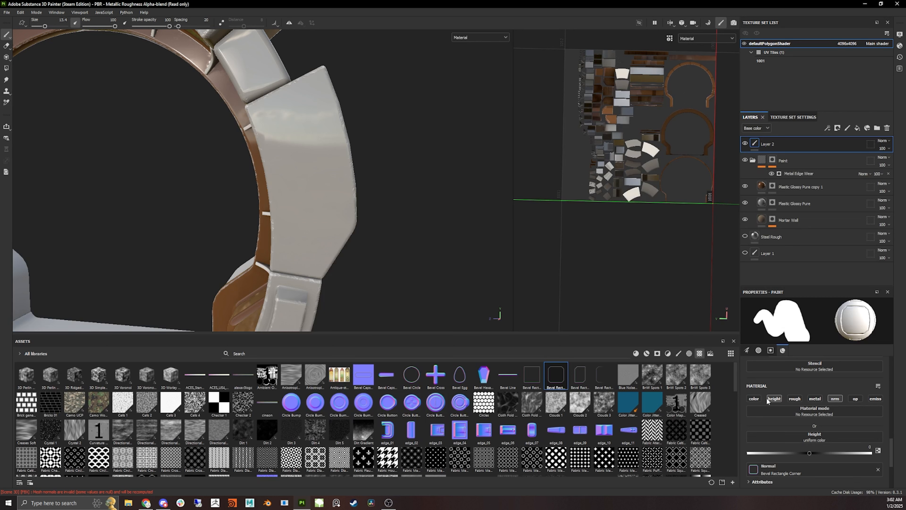
click(778, 400)
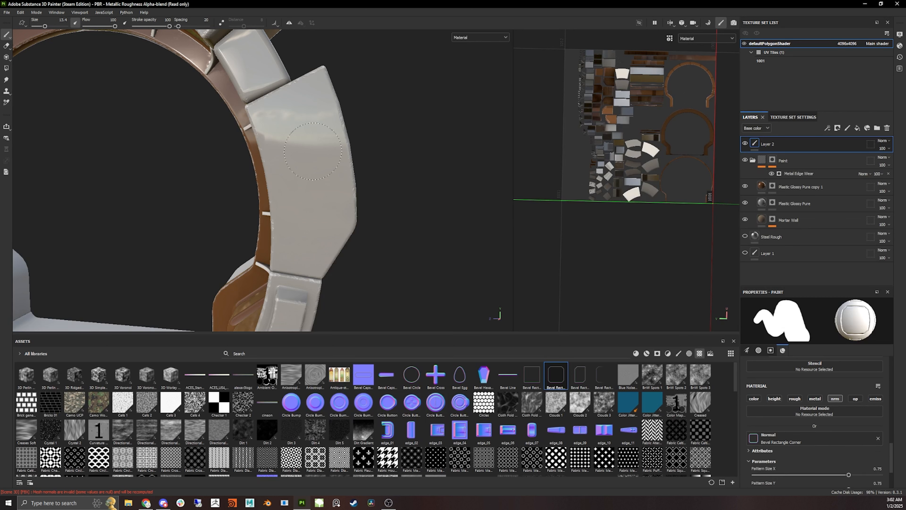
- Try stamping the normal bevel decal on the ring panel, undoing each placement
mouse_move(381, 146)
alt+mouse_down()
mouse_move(455, 146)
mouse_move(370, 150)
mouse_move(379, 148)
alt+mouse_up()
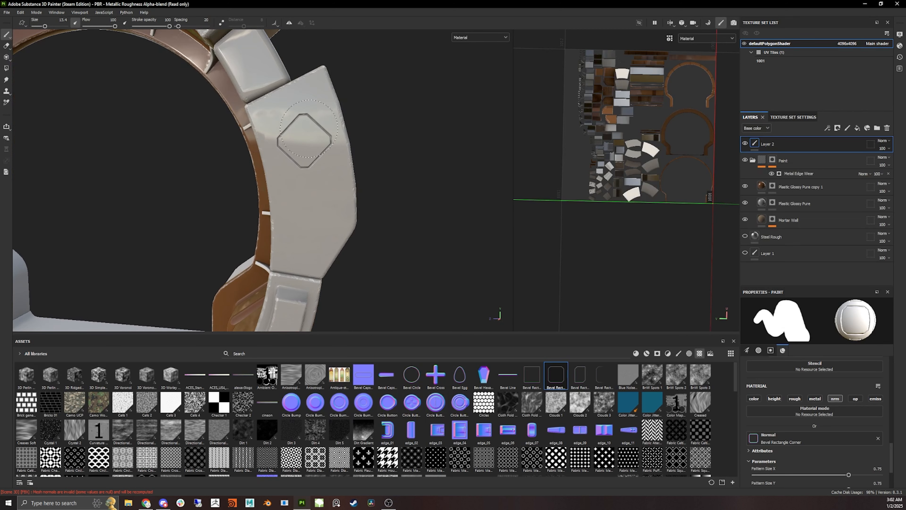
mouse_move(263, 180)
alt+mouse_down()
mouse_move(289, 165)
mouse_move(271, 155)
alt+mouse_up()
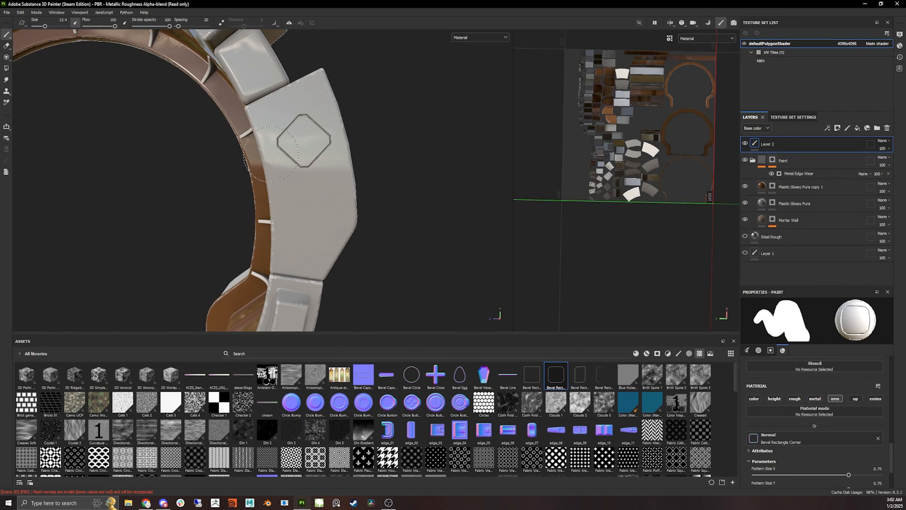
key(ctrl+z)
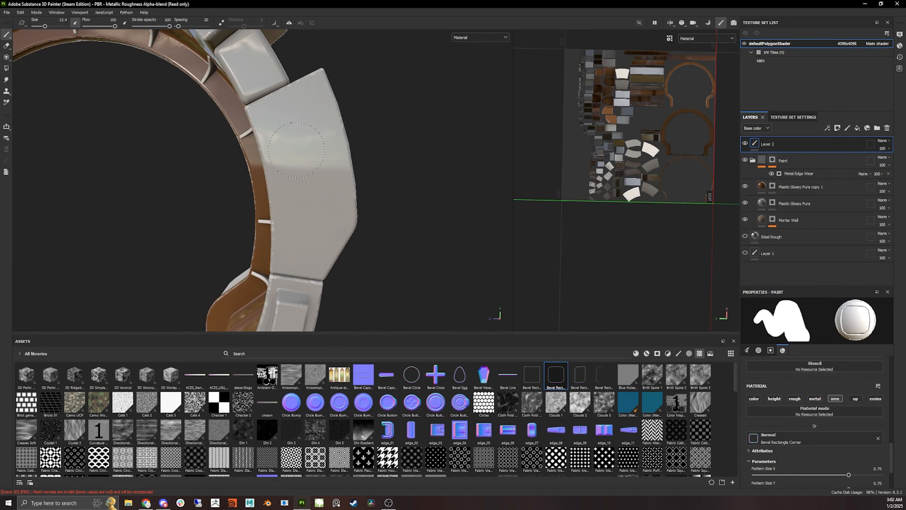
click(296, 150)
key(ctrl+z)
click(300, 143)
mouse_move(365, 170)
alt+mouse_down()
mouse_move(394, 196)
mouse_move(376, 186)
alt+mouse_up()
key(ctrl+z)
- Stamp the Bevel Rectangle Corner normal decal onto a white panel of the ring
alt+drag(305, 154, 308, 144)
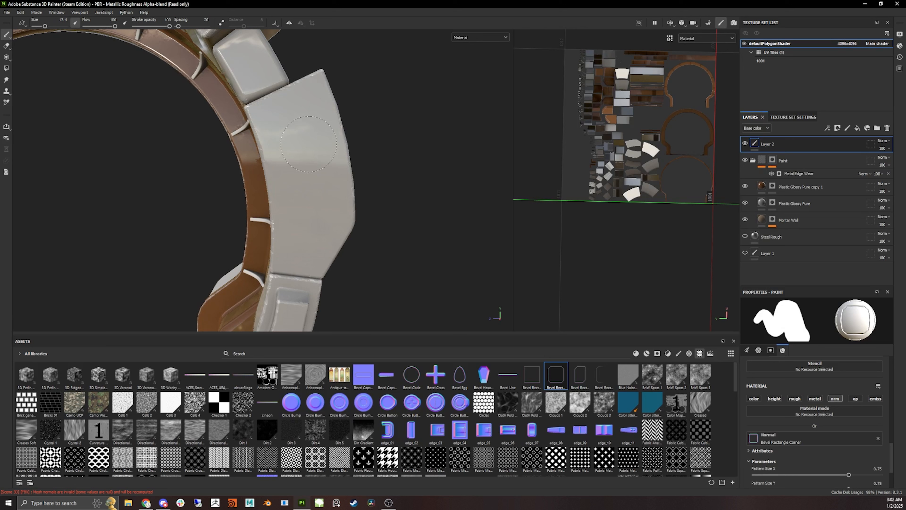
click(306, 216)
mouse_move(393, 209)
alt+mouse_down()
mouse_move(380, 205)
mouse_move(414, 206)
mouse_move(370, 156)
alt+mouse_up()
alt+middle_drag(370, 156, 355, 139)
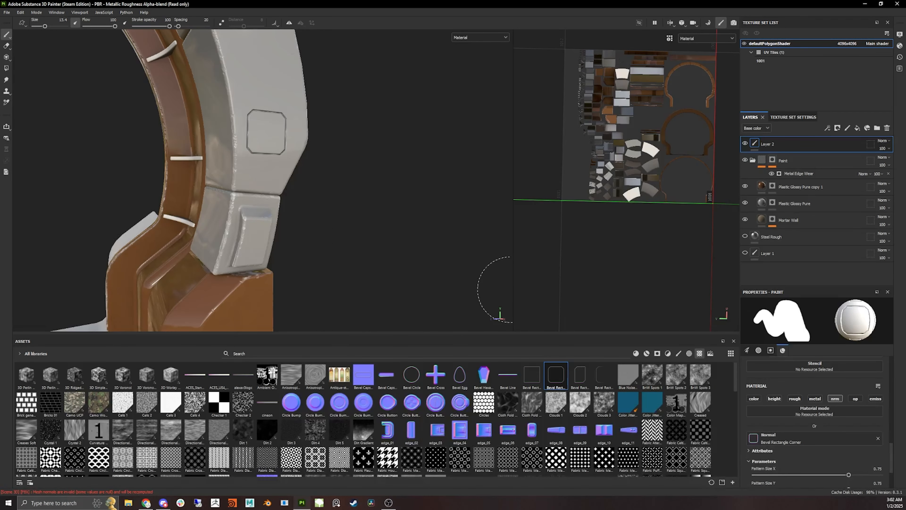
alt+drag(441, 161, 324, 132)
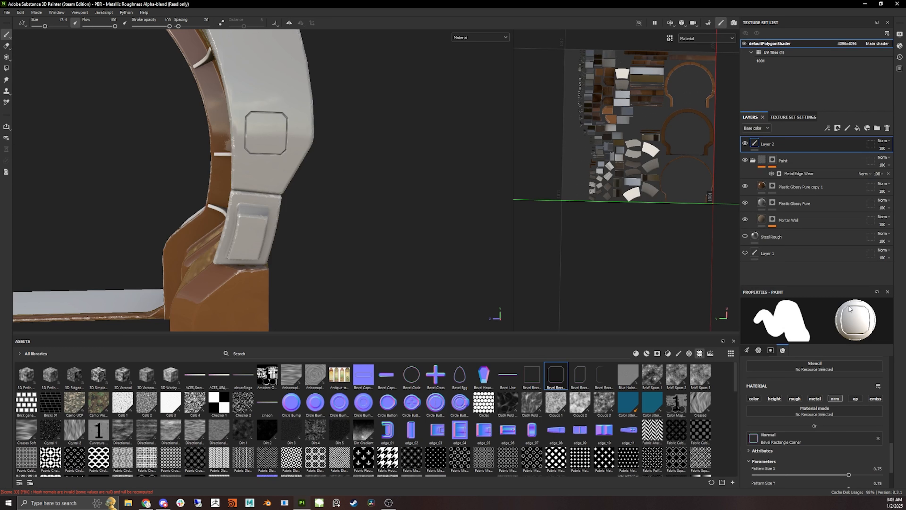
- Enlarge the brush to about 23.6 and stamp a larger bevel decal on a side panel
mouse_move(274, 199)
alt+mouse_down()
mouse_move(364, 208)
mouse_move(359, 197)
alt+mouse_up()
scroll(364, 207, down, 2)
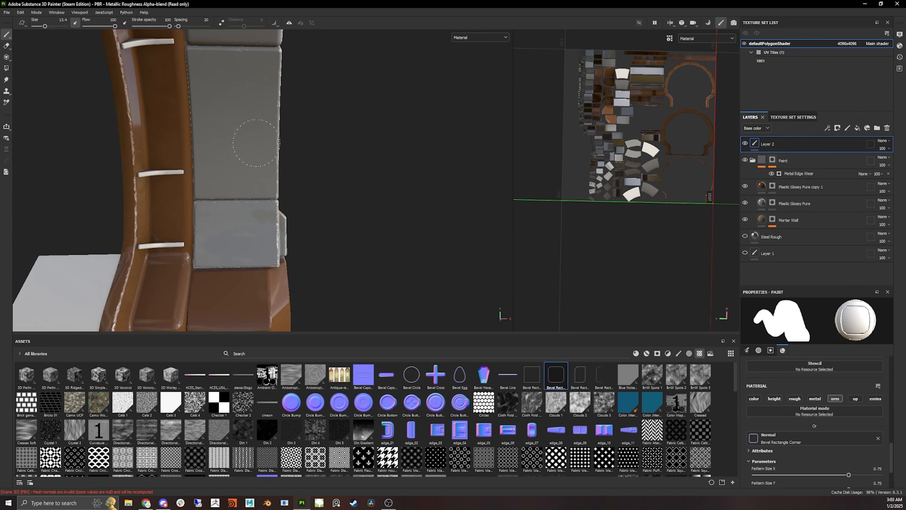
ctrl+right_drag(239, 131, 246, 130)
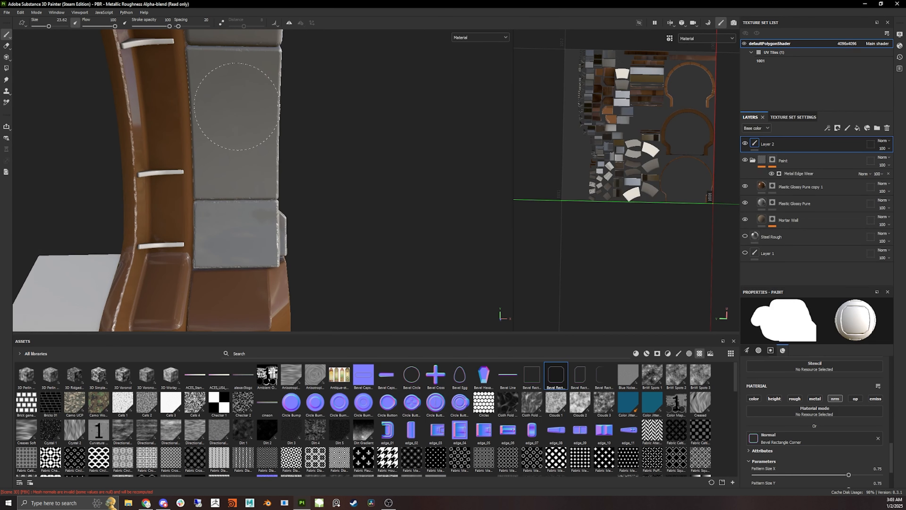
click(238, 107)
alt+drag(349, 172, 277, 170)
- Stamp the bevel decal on a block near the ring's base, redoing one placement
scroll(277, 169, down, 3)
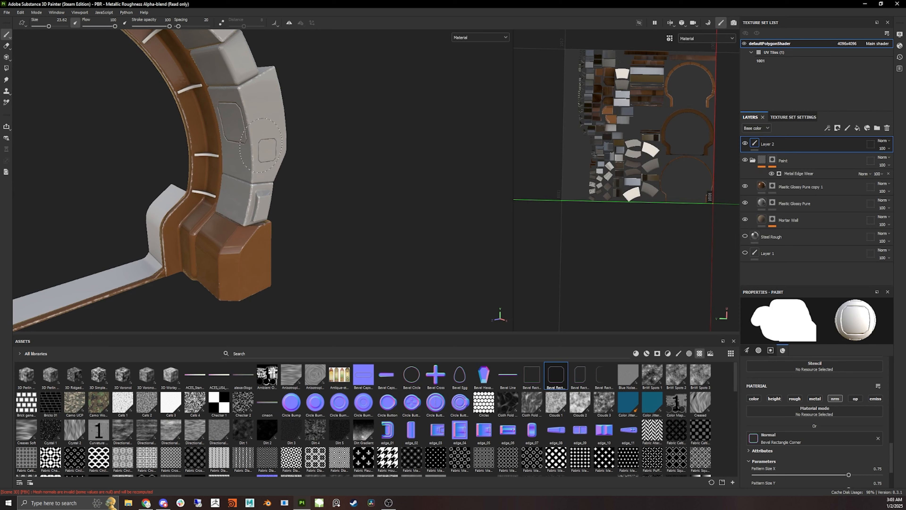
alt+middle_drag(282, 141, 390, 210)
alt+drag(390, 210, 173, 220)
scroll(173, 221, down, 4)
alt+drag(307, 214, 283, 200)
scroll(283, 200, up, 4)
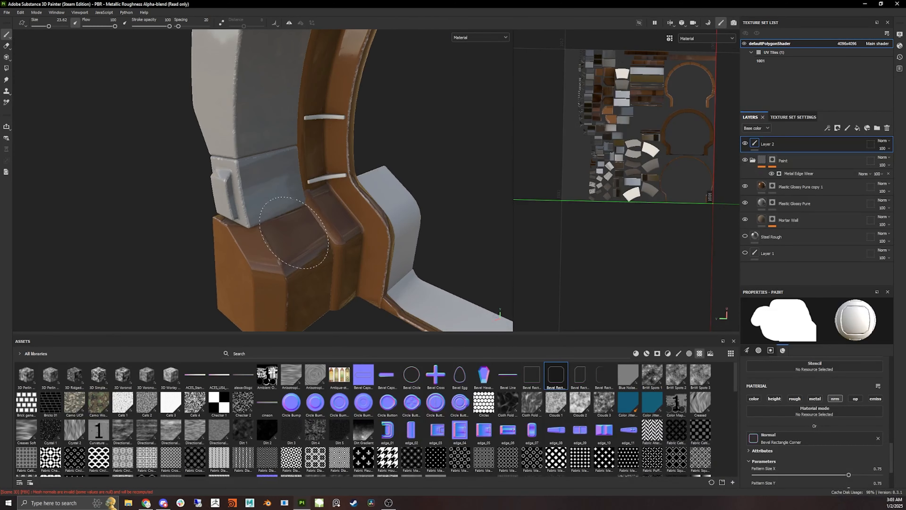
alt+drag(357, 187, 306, 163)
click(274, 103)
key(ctrl+z)
alt+drag(271, 119, 268, 115)
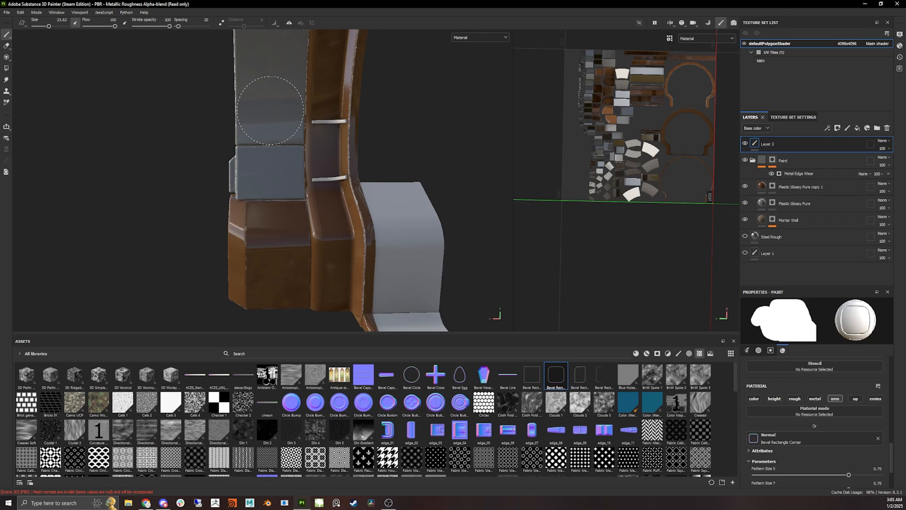
click(272, 109)
- Load the Circle Bump texture into the brush material's normal slot
mouse_move(276, 193)
alt+mouse_down()
mouse_move(303, 317)
mouse_move(263, 303)
alt+mouse_up()
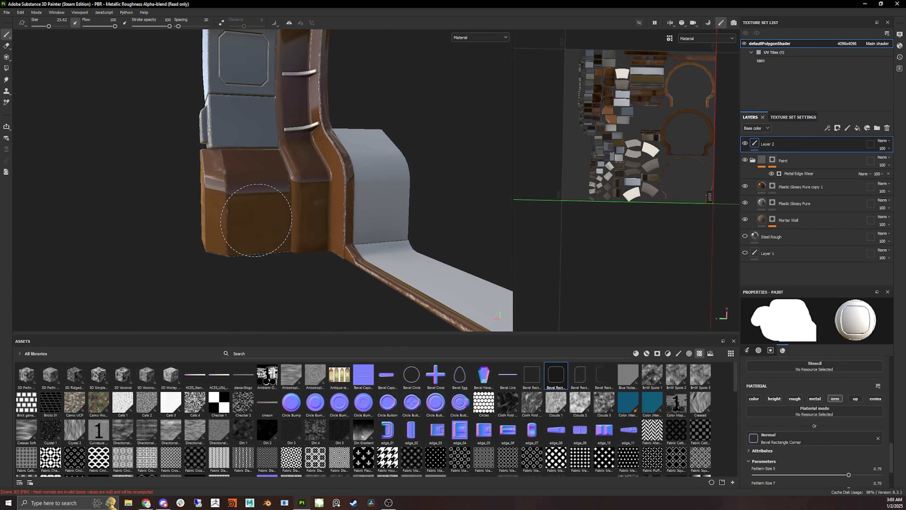
alt+drag(260, 247, 342, 318)
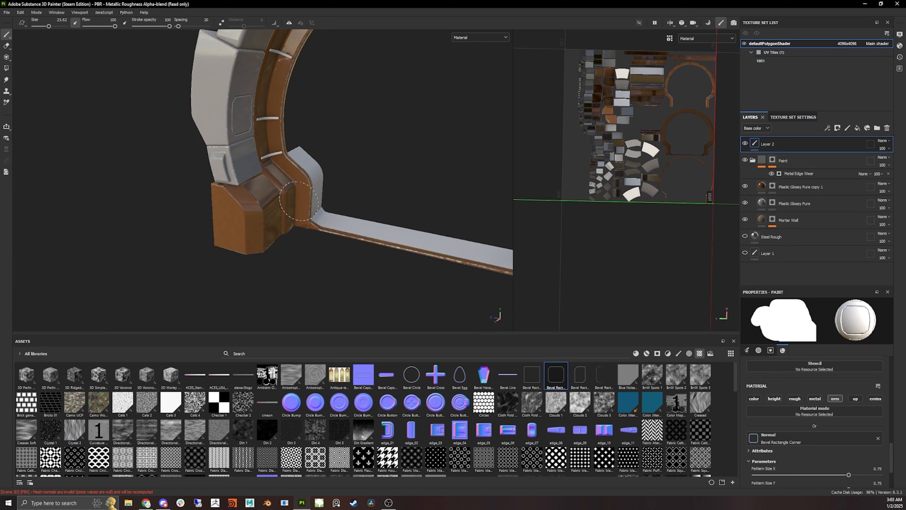
alt+middle_drag(246, 292, 275, 376)
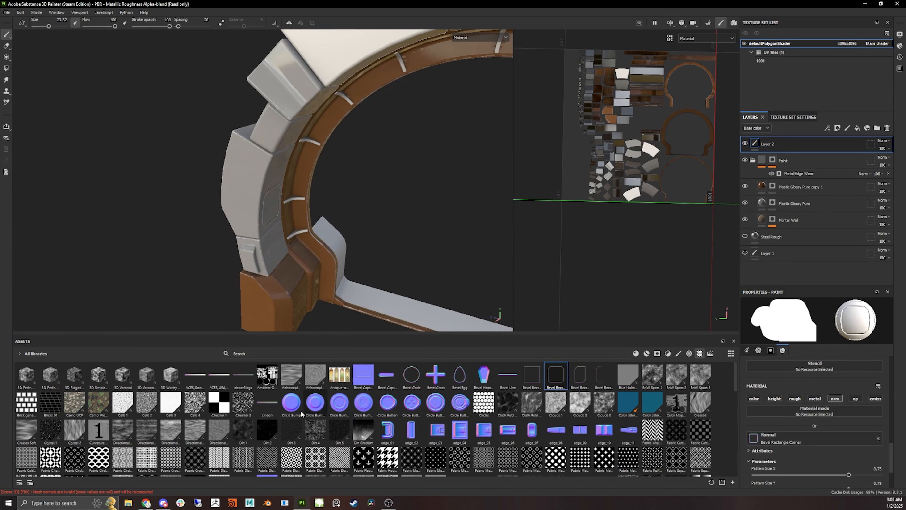
drag(294, 408, 760, 440)
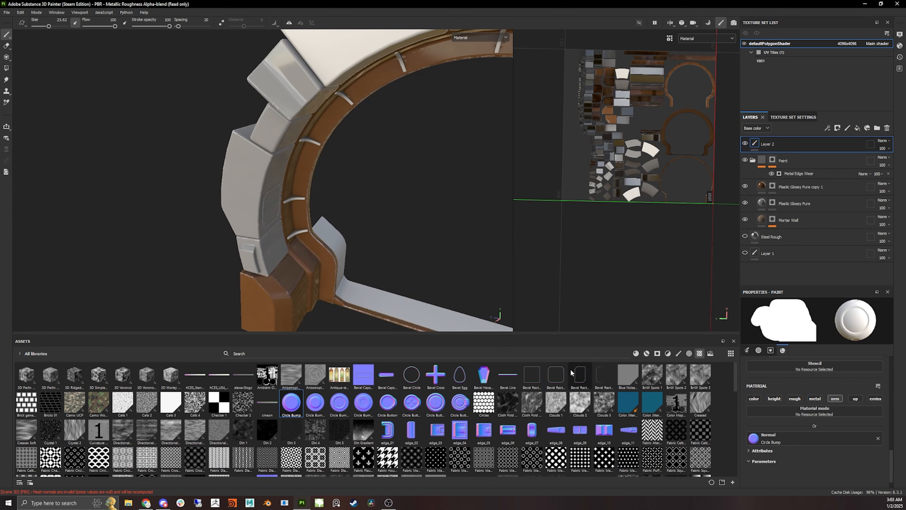
- Stamp a Circle Bump decal at about 13.4 brush size on a ring panel
ctrl+right_drag(238, 165, 222, 165)
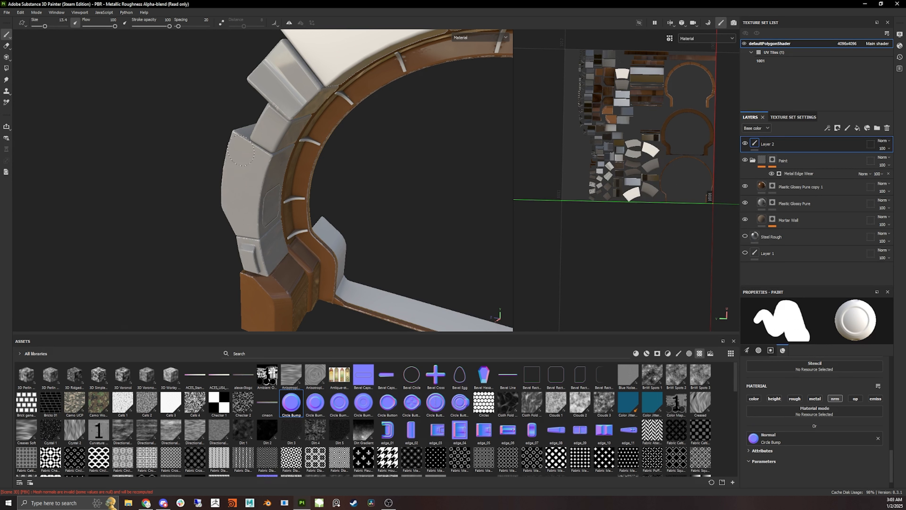
click(241, 151)
mouse_move(278, 191)
alt+mouse_down()
mouse_move(294, 190)
mouse_move(348, 122)
mouse_move(284, 165)
alt+mouse_up()
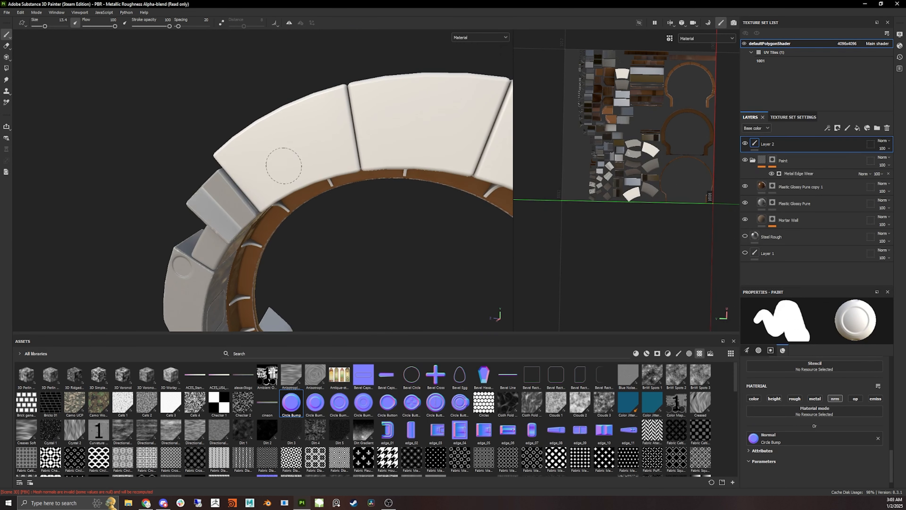
alt+drag(344, 274, 385, 236)
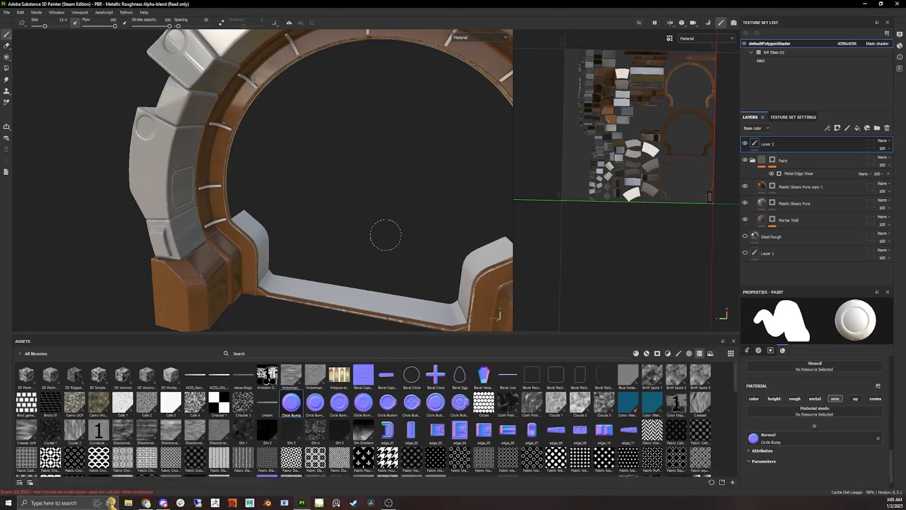
- Shrink the brush to about 5.4 and stamp a small Circle Bump on a ring panel
alt+drag(490, 217, 215, 164)
alt+drag(229, 200, 453, 222)
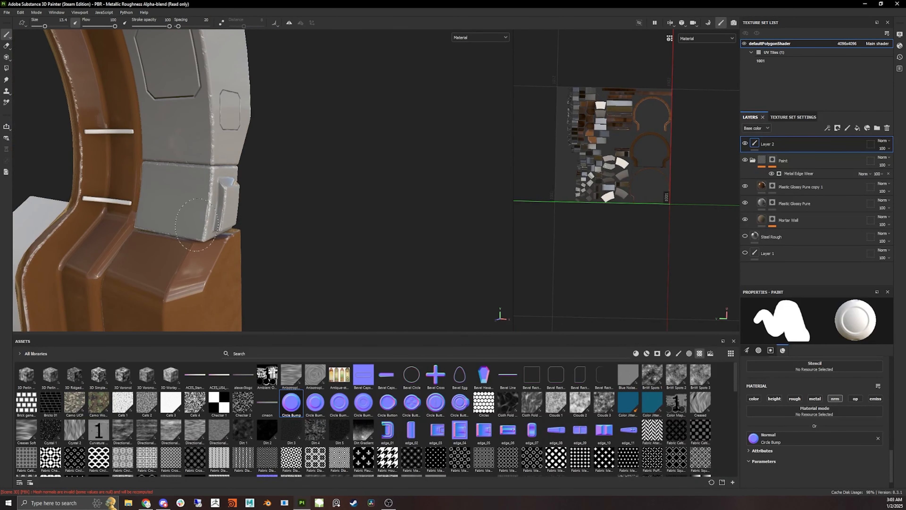
mouse_move(354, 227)
alt+mouse_down()
mouse_move(246, 219)
mouse_move(253, 243)
mouse_move(252, 156)
alt+mouse_up()
ctrl+right_drag(252, 156, 233, 156)
click(249, 144)
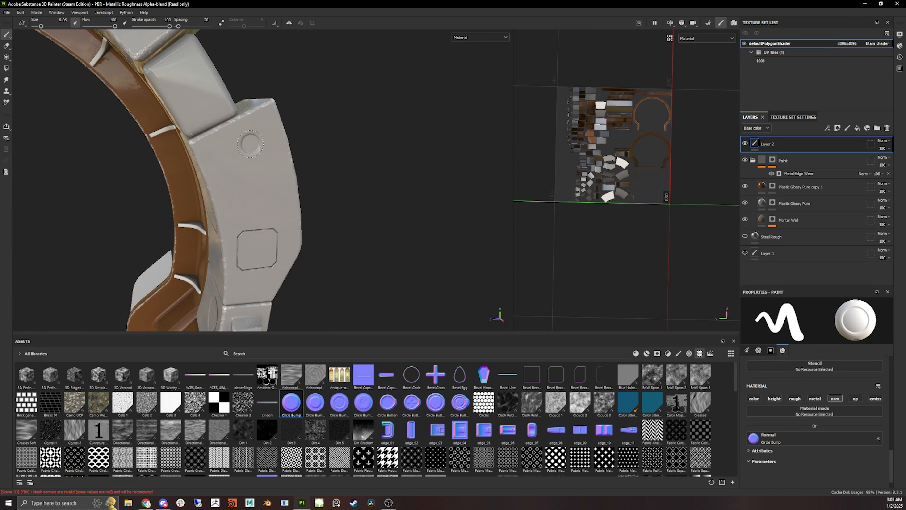
- Load the Circle Bump Small texture into the brush material's normal slot
alt+right_drag(309, 205, 221, 200)
alt+drag(174, 214, 210, 223)
mouse_move(268, 245)
alt+mouse_down()
mouse_move(330, 178)
mouse_move(363, 180)
alt+mouse_up()
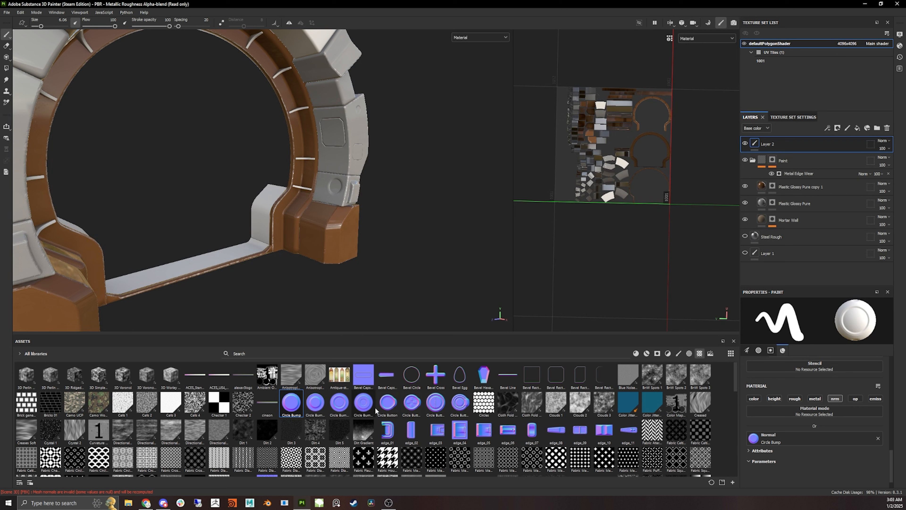
drag(363, 403, 754, 438)
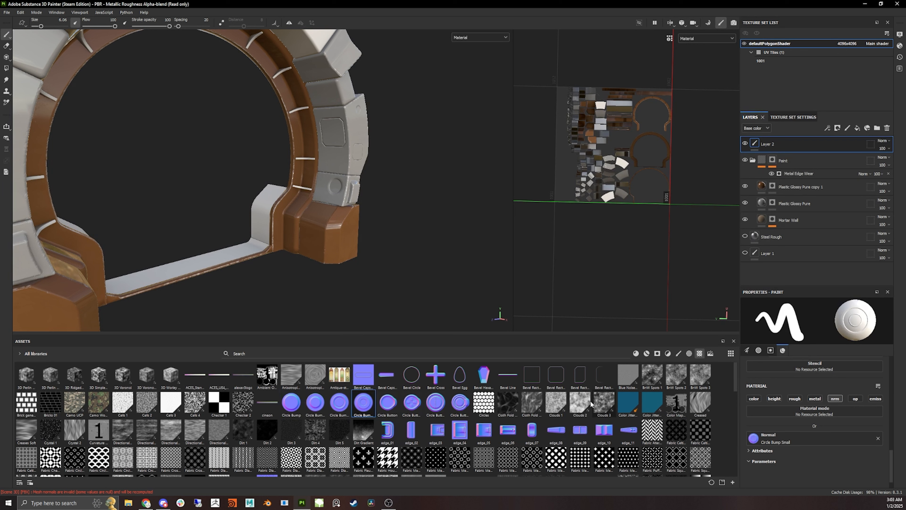
- Load the vent_27 texture into the brush material's normal slot
scroll(321, 157, up, 5)
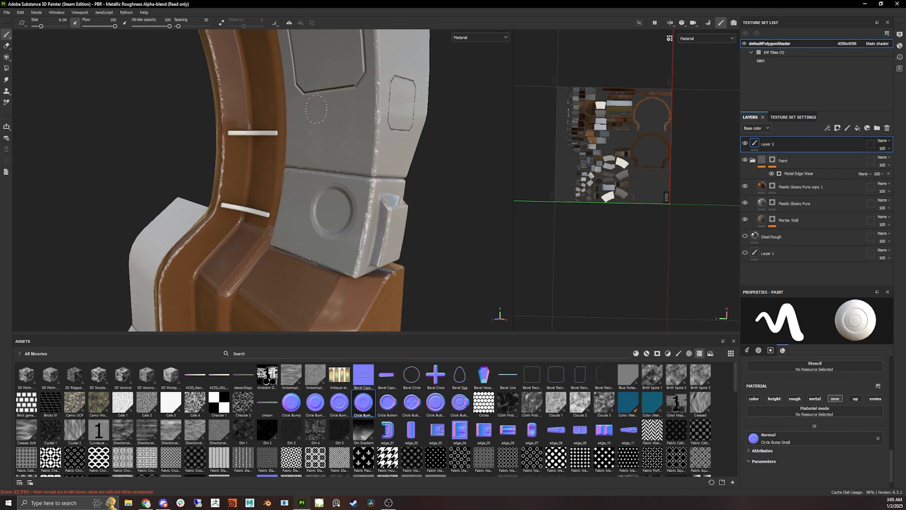
alt+drag(318, 118, 330, 290)
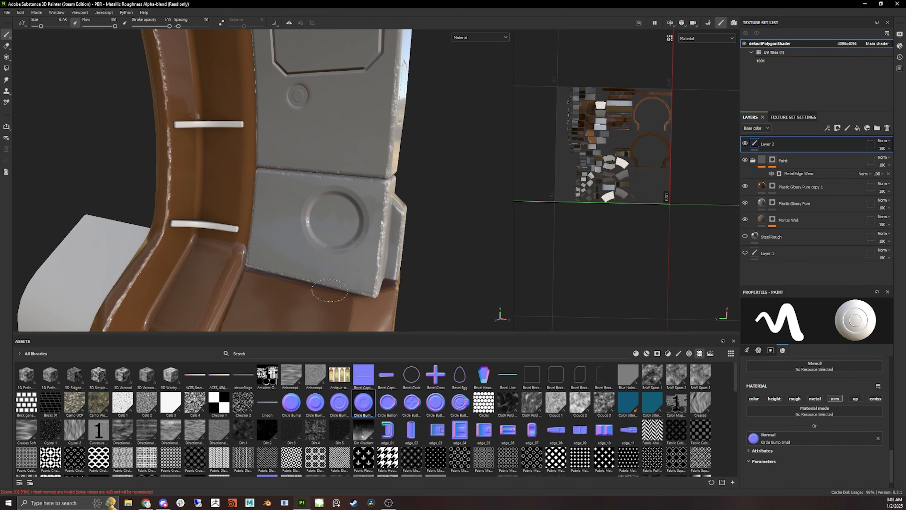
scroll(470, 431, down, 10)
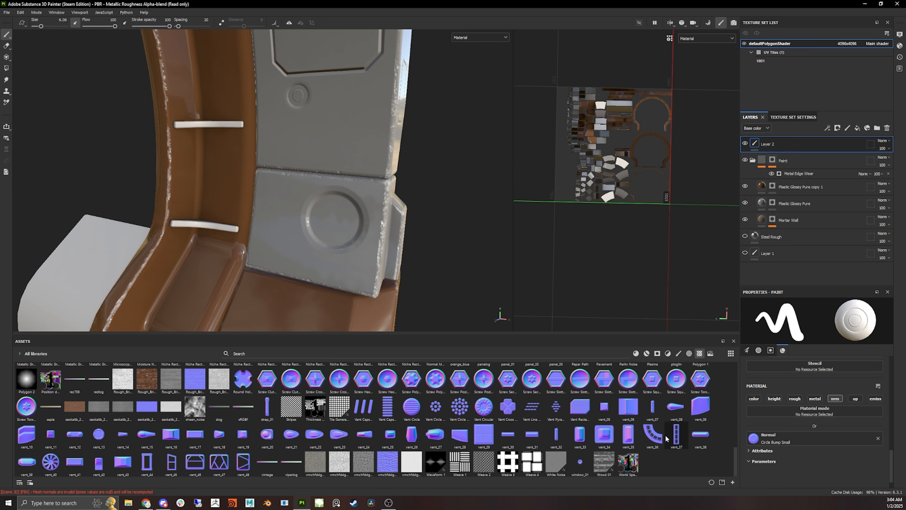
drag(676, 434, 781, 438)
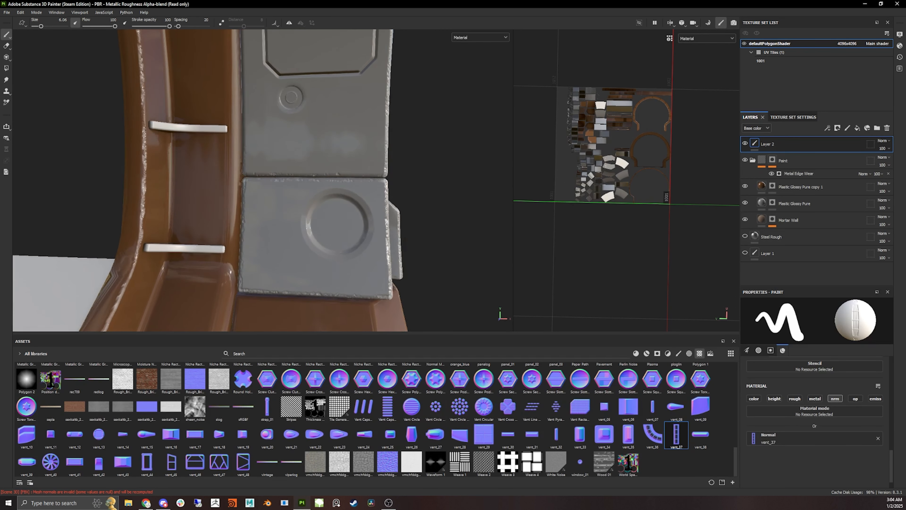
- Enlarge the brush to about 13.4 and stamp vent_27 decals on two ring panels
ctrl+right_drag(274, 244, 296, 243)
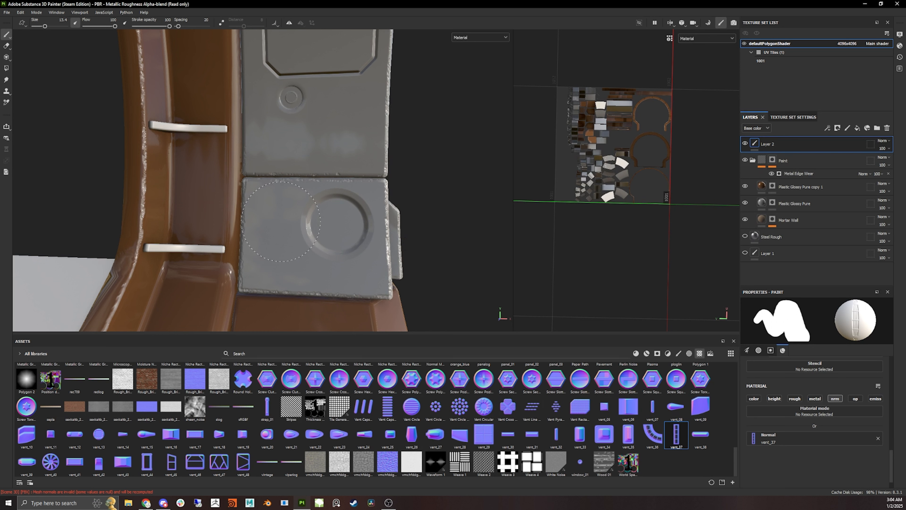
click(275, 224)
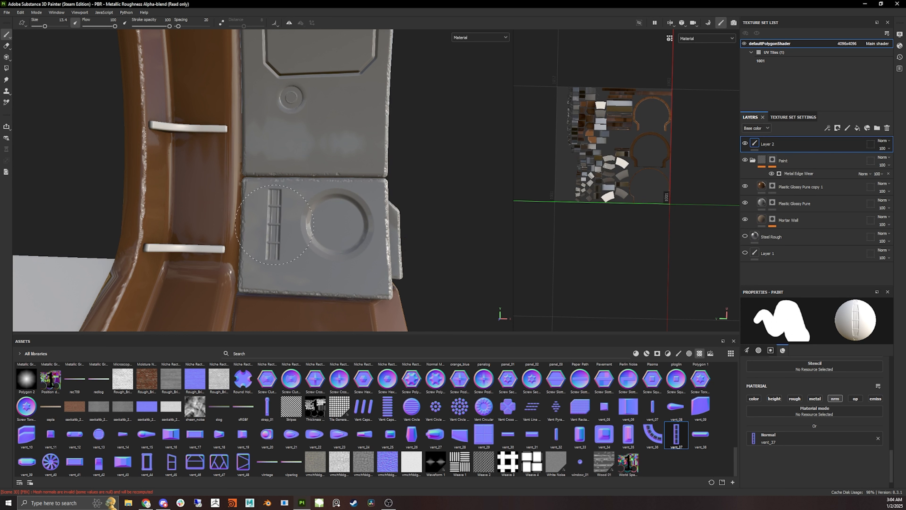
alt+drag(453, 224, 275, 225)
alt+middle_drag(425, 89, 332, 272)
click(372, 175)
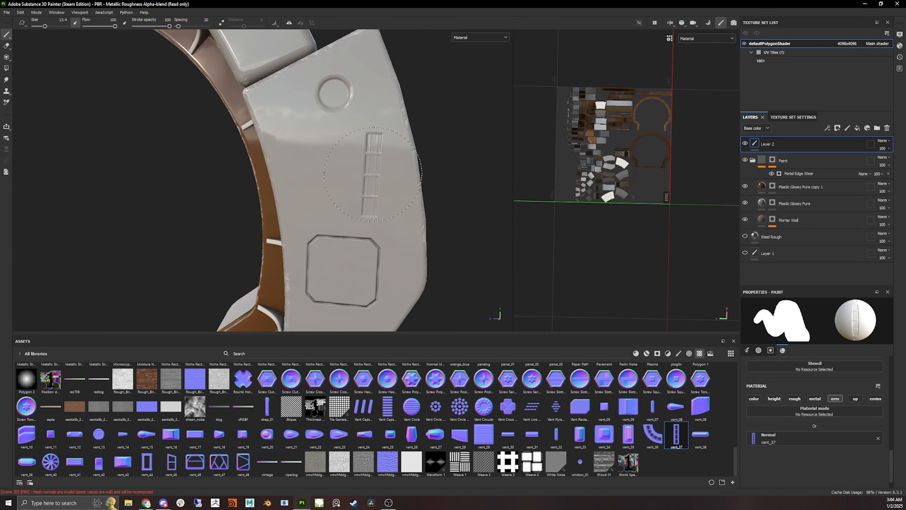
click(373, 174)
- Stamp Vent Capsule Horizontal and vent_48 normal decals on several ring panels
mouse_move(313, 288)
alt+mouse_down()
mouse_move(322, 289)
mouse_move(262, 143)
mouse_move(243, 179)
alt+mouse_up()
click(387, 407)
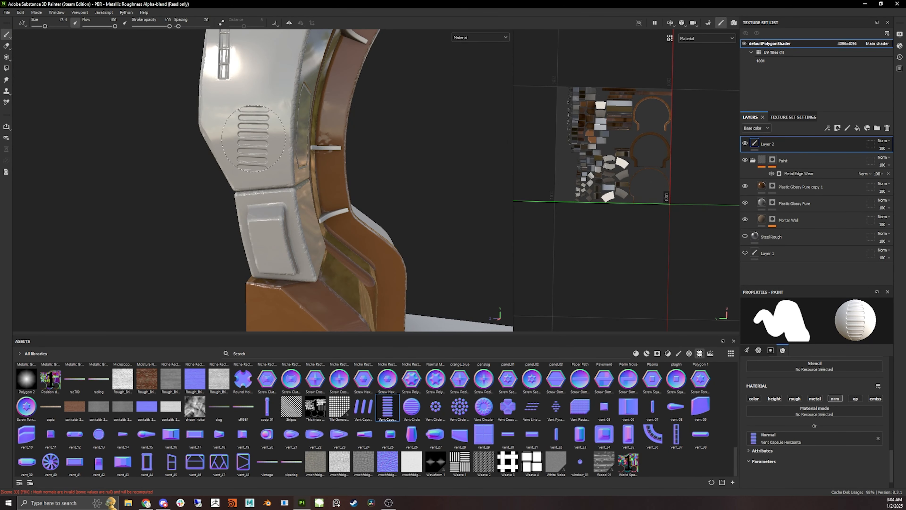
click(238, 466)
click(307, 261)
mouse_move(303, 214)
alt+mouse_down()
mouse_move(400, 208)
mouse_move(285, 200)
mouse_move(214, 214)
mouse_move(395, 244)
mouse_move(359, 166)
alt+mouse_up()
click(364, 182)
click(209, 219)
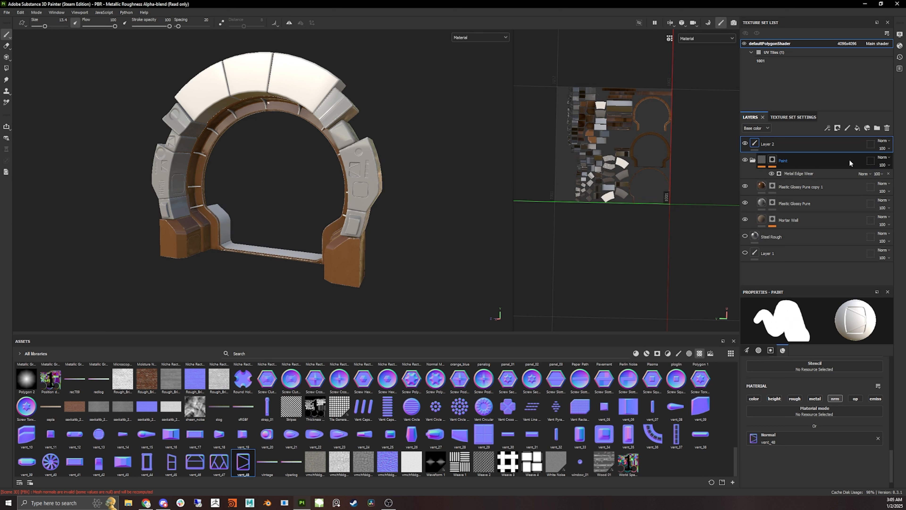
- Rename the paint layer Layer 2 to Normals_Paint
double_click(768, 144)
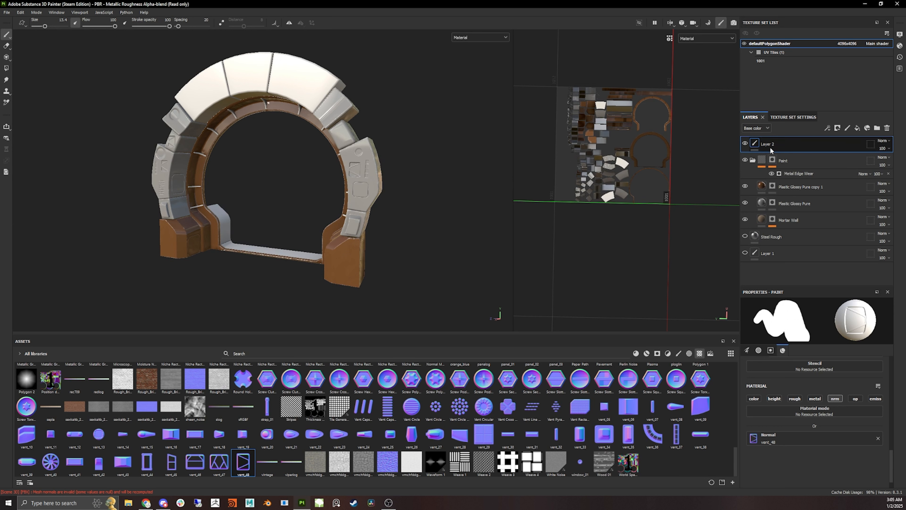
key(BackSpace)
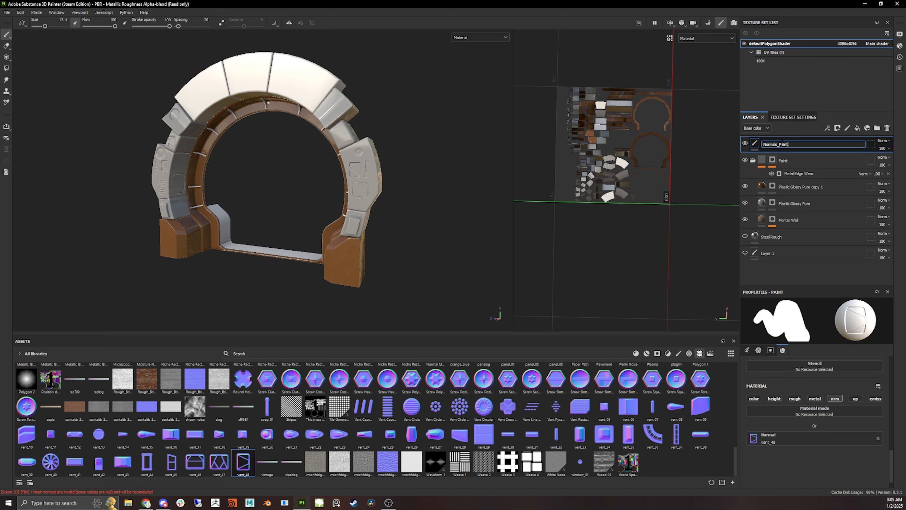
text(Normals_Paint)
key(Return)
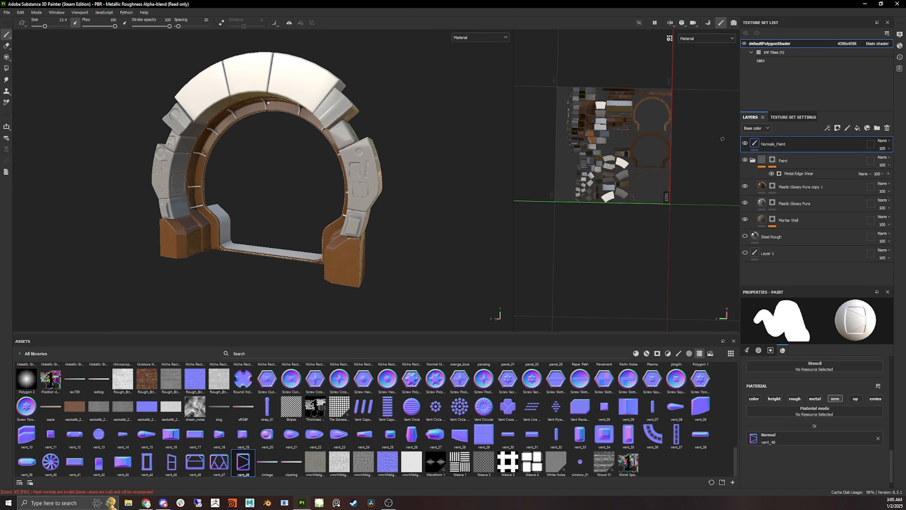
- Add an anchor point to the Normals_Paint layer
click(832, 131)
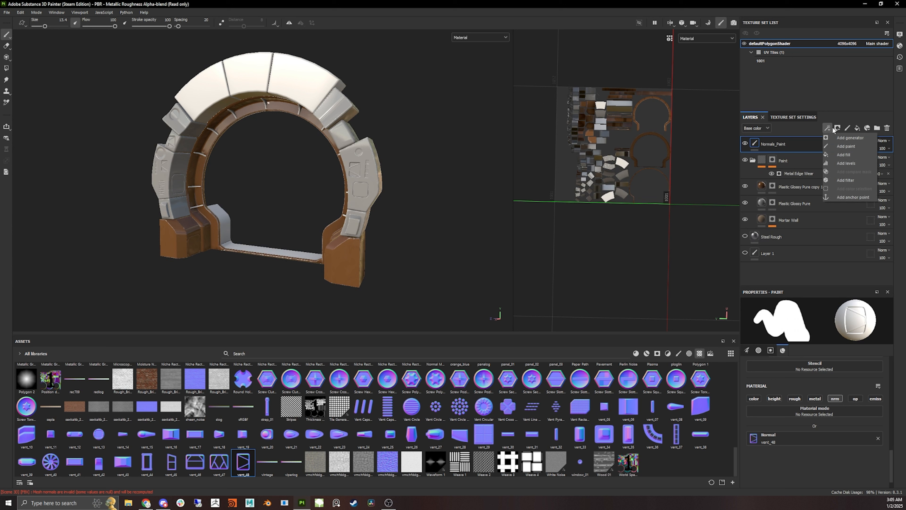
click(853, 198)
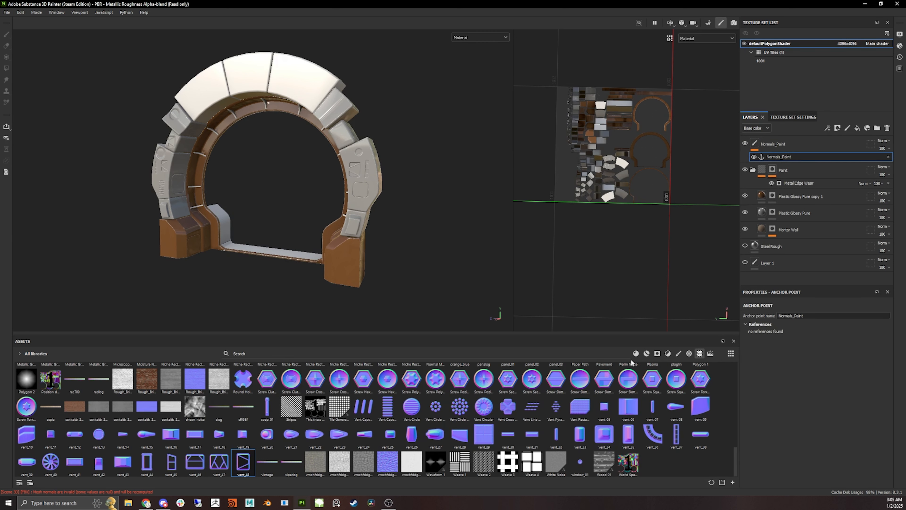
click(636, 353)
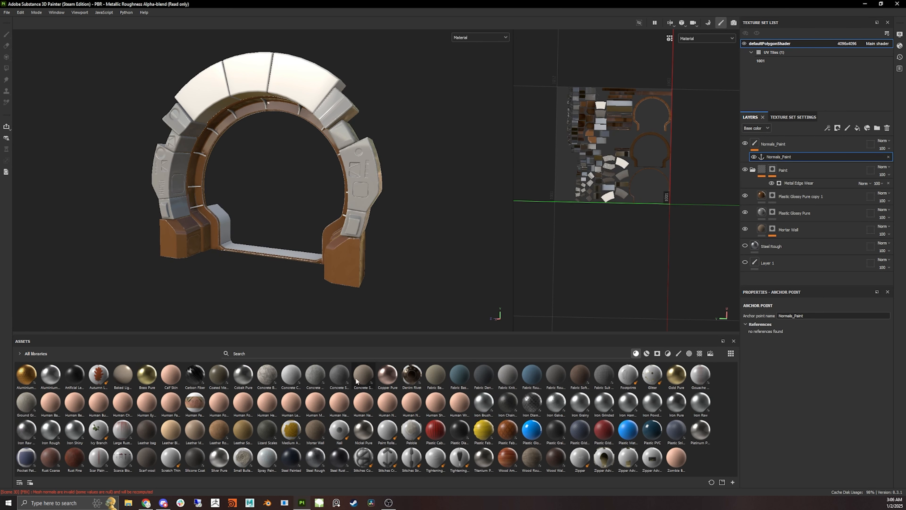
- Add a fill layer with only the color channel enabled and set its base color to a near-black grey
alt+drag(216, 201, 304, 196)
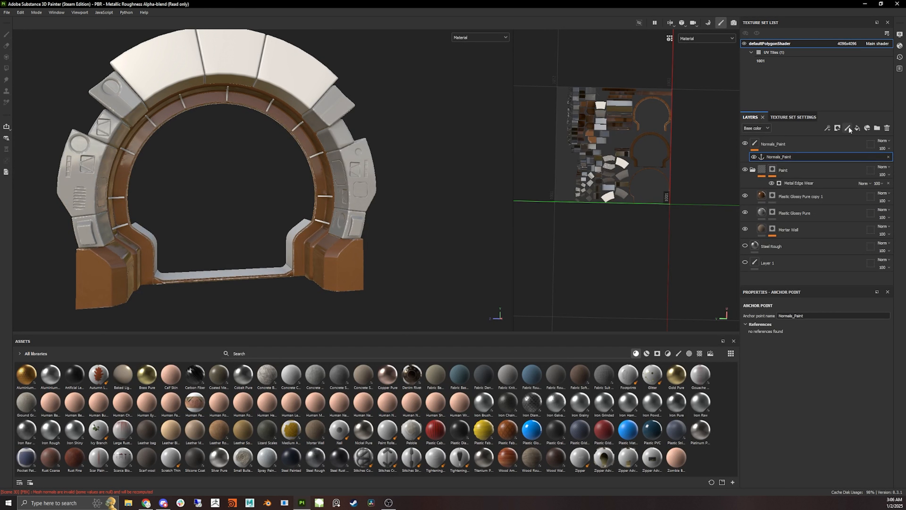
click(858, 128)
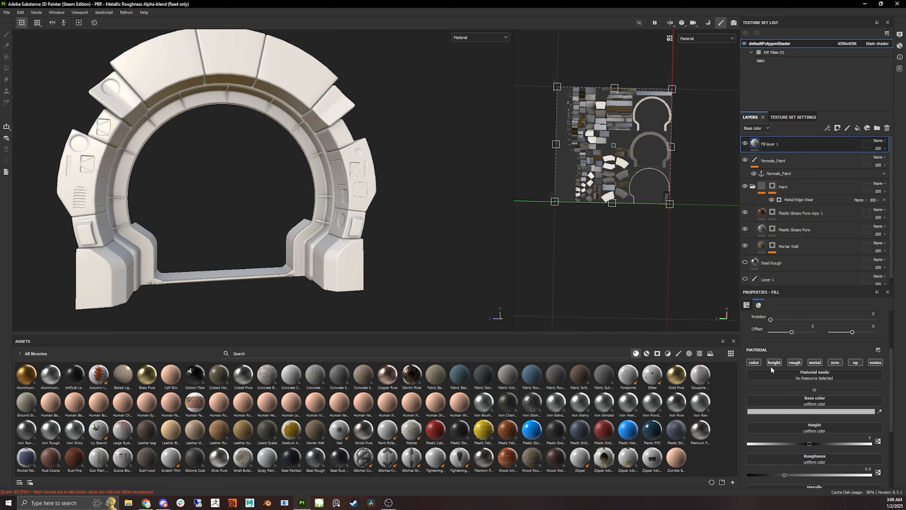
click(757, 363)
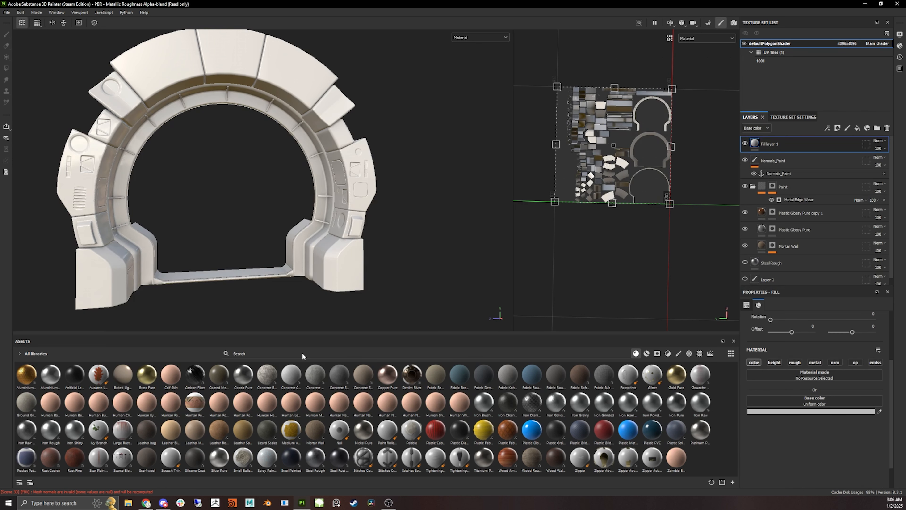
click(816, 411)
mouse_move(537, 234)
mouse_down()
mouse_move(518, 256)
mouse_move(508, 232)
mouse_move(496, 250)
mouse_move(495, 240)
mouse_move(484, 268)
mouse_up()
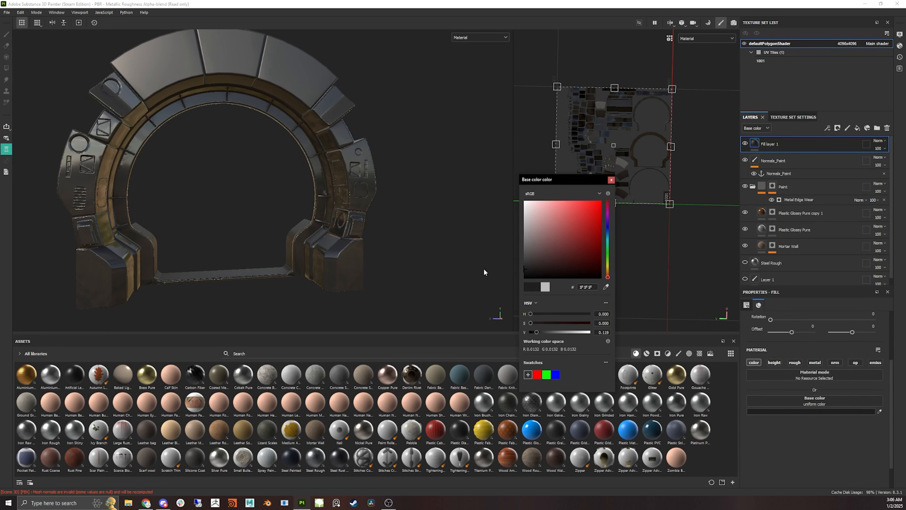
click(484, 268)
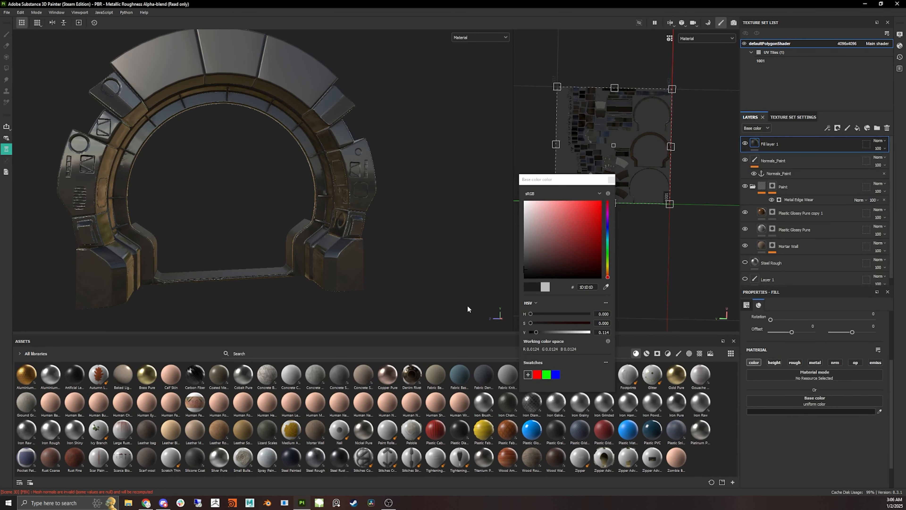
click(611, 179)
- Add a black mask to the new fill layer
alt+drag(440, 183, 249, 186)
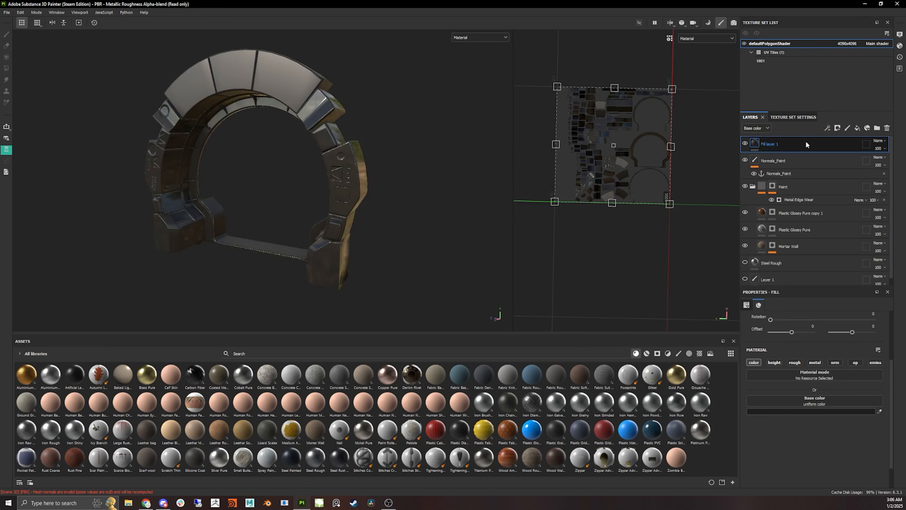
click(838, 128)
click(856, 146)
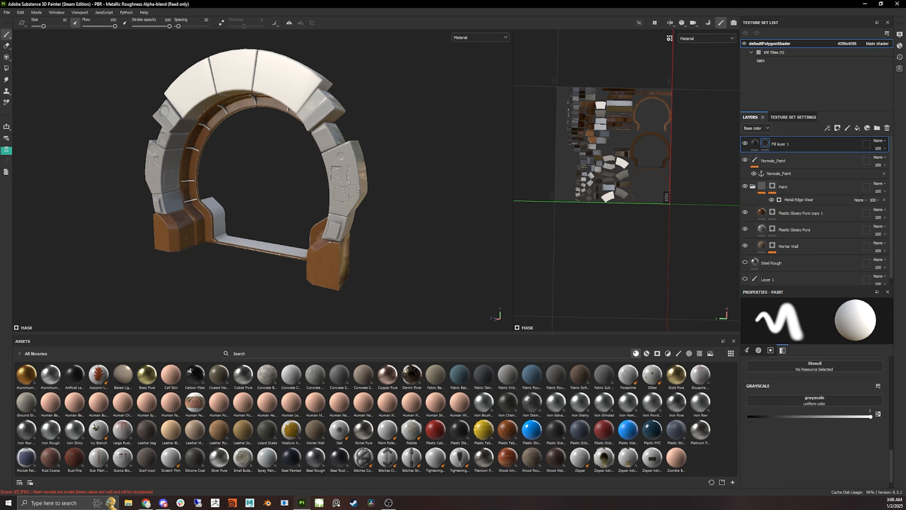
- Add an Ambient Occlusion generator to the fill layer's mask and set its Global Invert to True
alt+drag(419, 169, 435, 166)
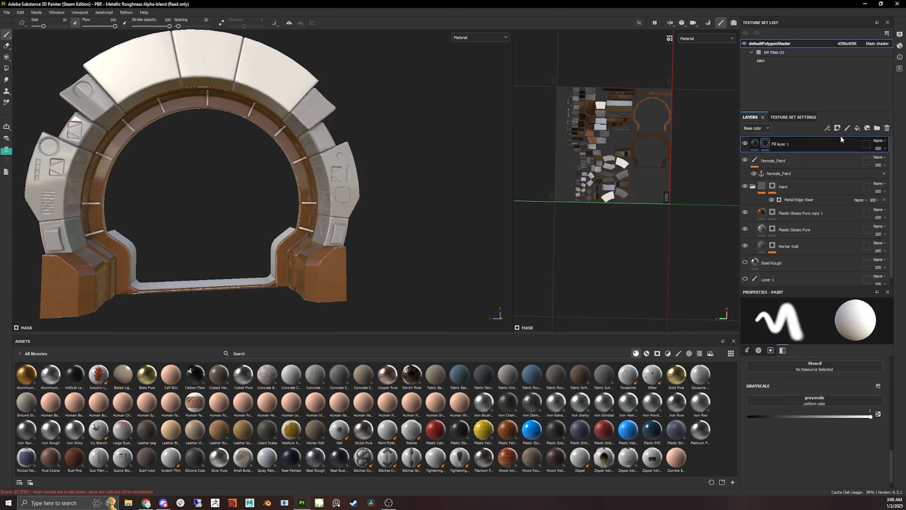
click(828, 128)
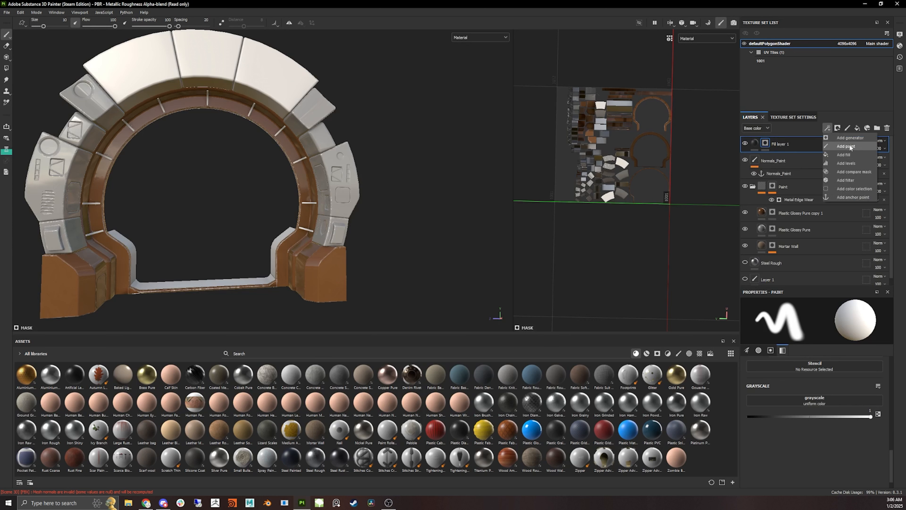
click(855, 138)
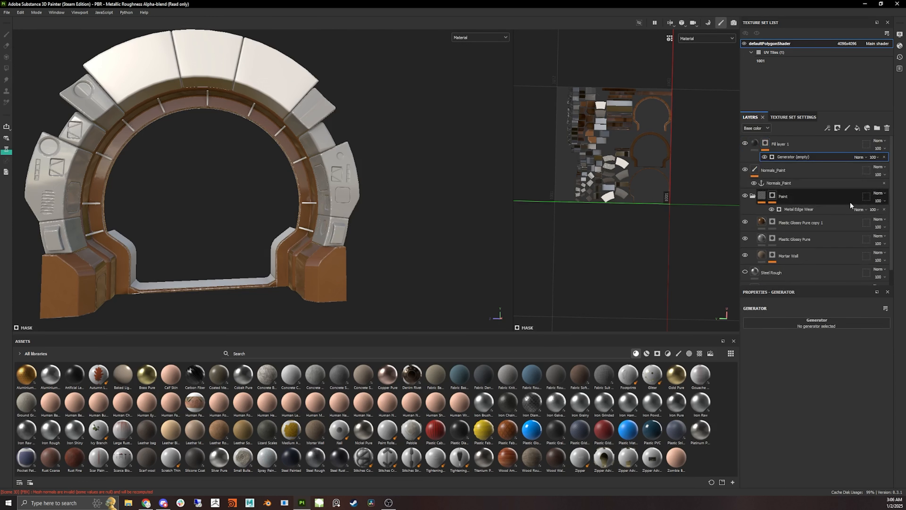
click(833, 322)
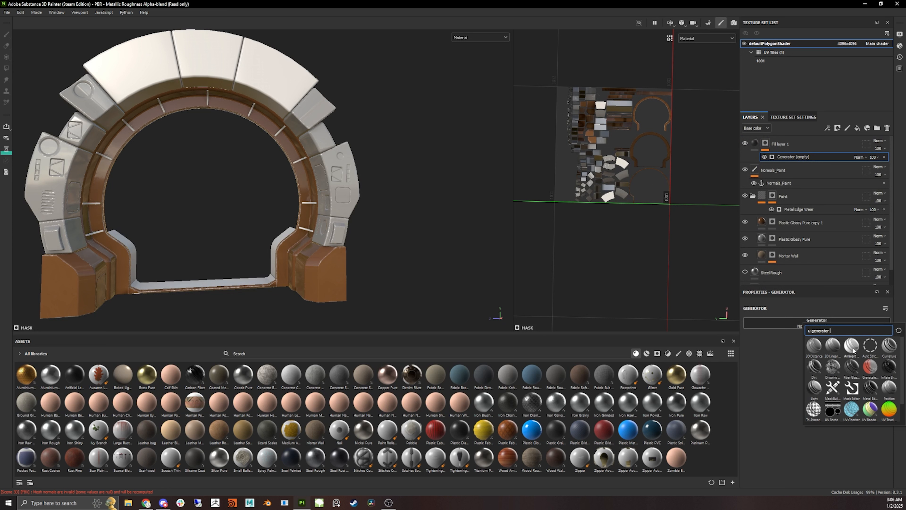
click(853, 355)
alt+drag(363, 232, 460, 312)
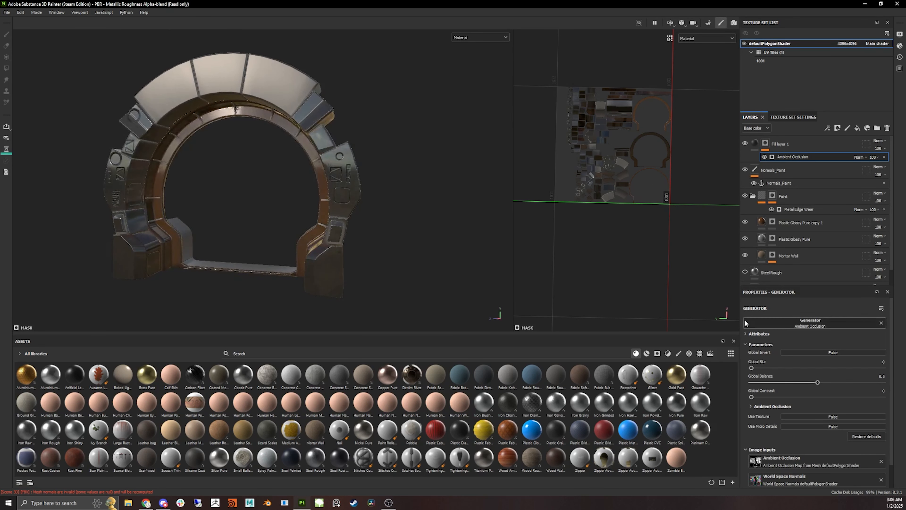
click(841, 352)
- Set the Ambient Occlusion generator's Global Balance to about 0.33
alt+drag(404, 264, 279, 205)
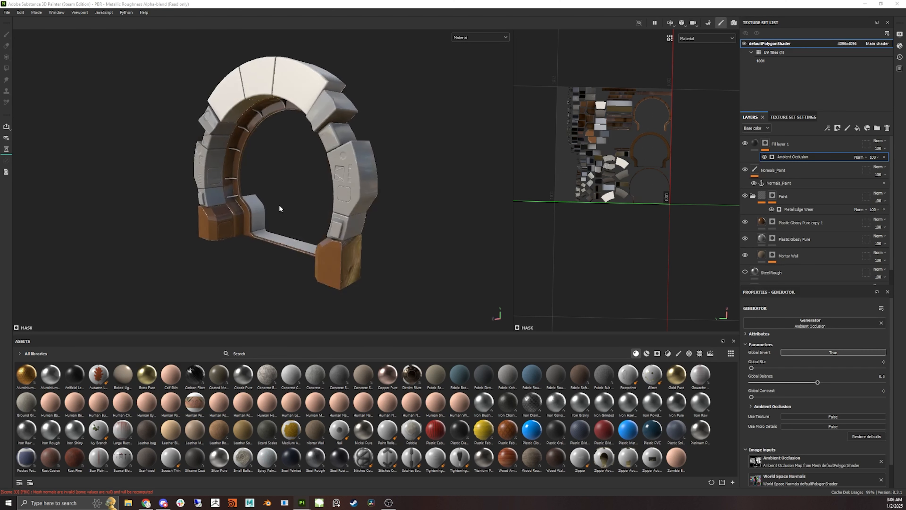
alt+drag(315, 170, 453, 171)
scroll(325, 213, up, 3)
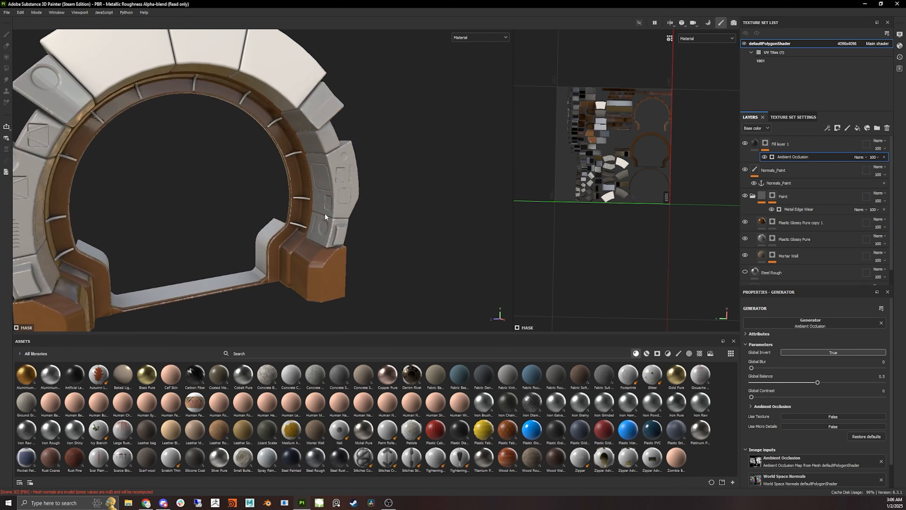
alt+drag(325, 213, 375, 165)
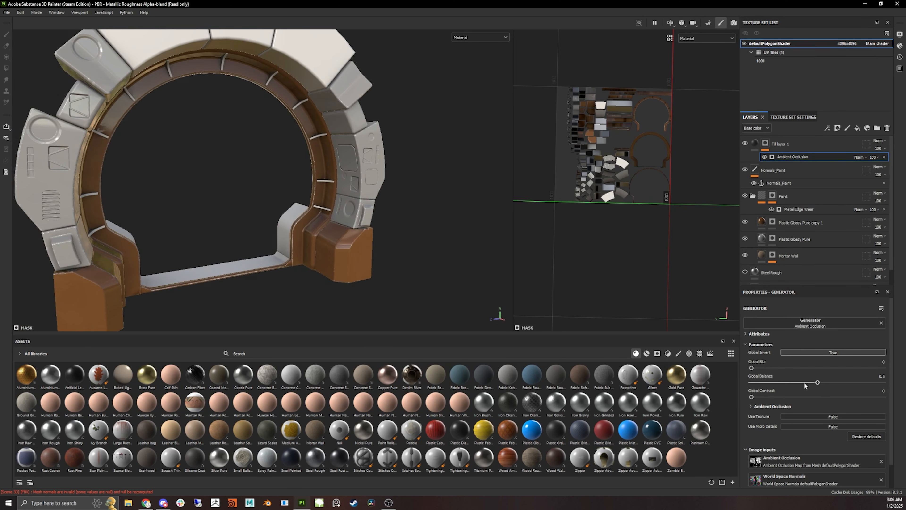
mouse_move(815, 383)
mouse_down()
mouse_move(776, 384)
mouse_move(811, 381)
mouse_move(795, 382)
mouse_up()
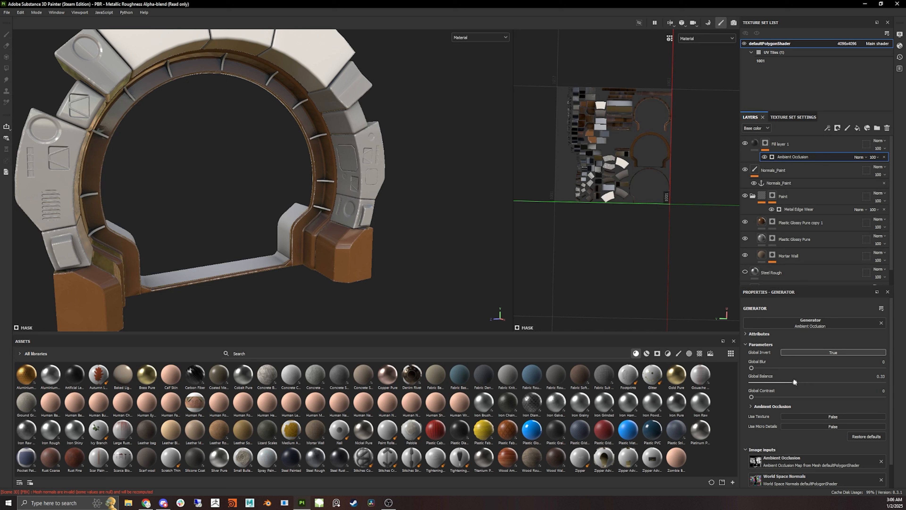
drag(787, 383, 757, 377)
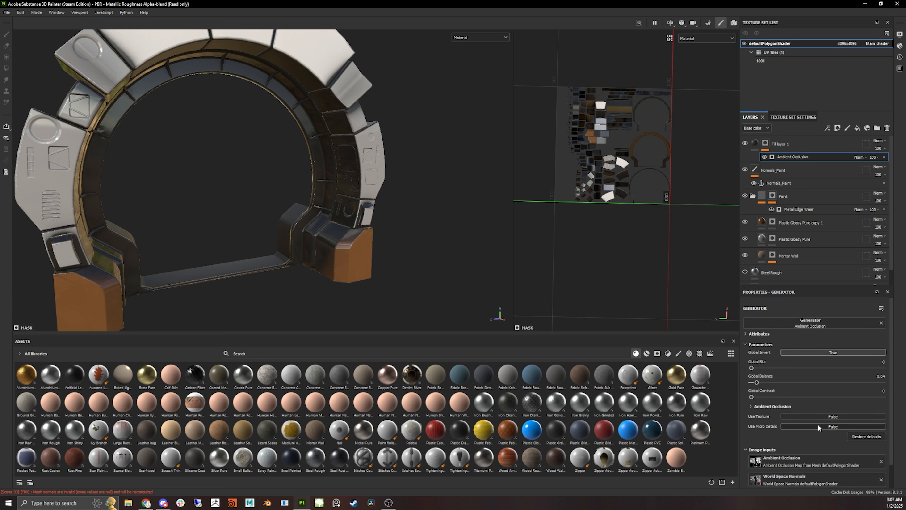
drag(766, 384, 795, 382)
- Enable Use Micro Details on the Ambient Occlusion generator
alt+drag(410, 192, 309, 205)
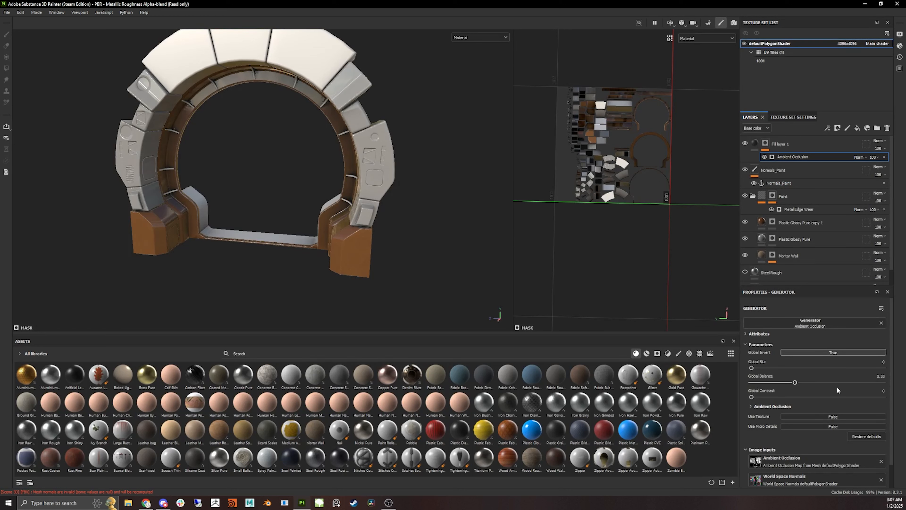
alt+drag(348, 208, 381, 152)
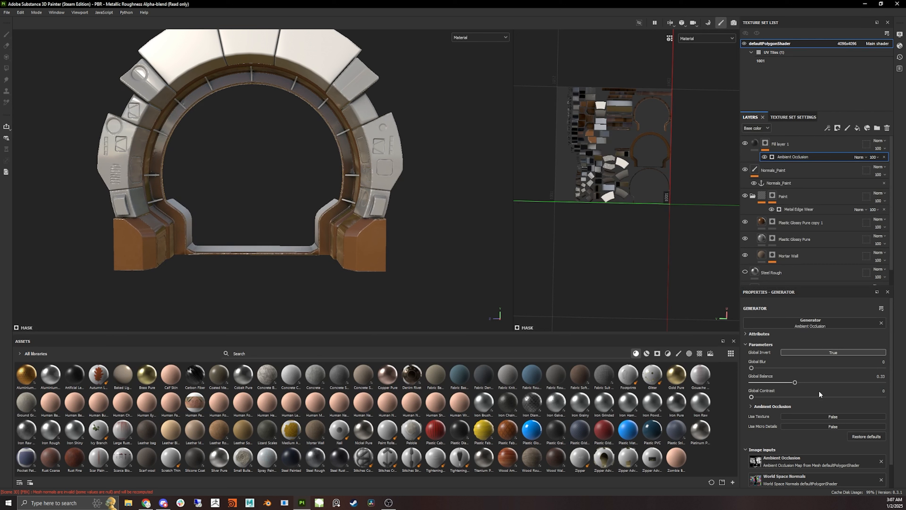
scroll(813, 399, down, 1)
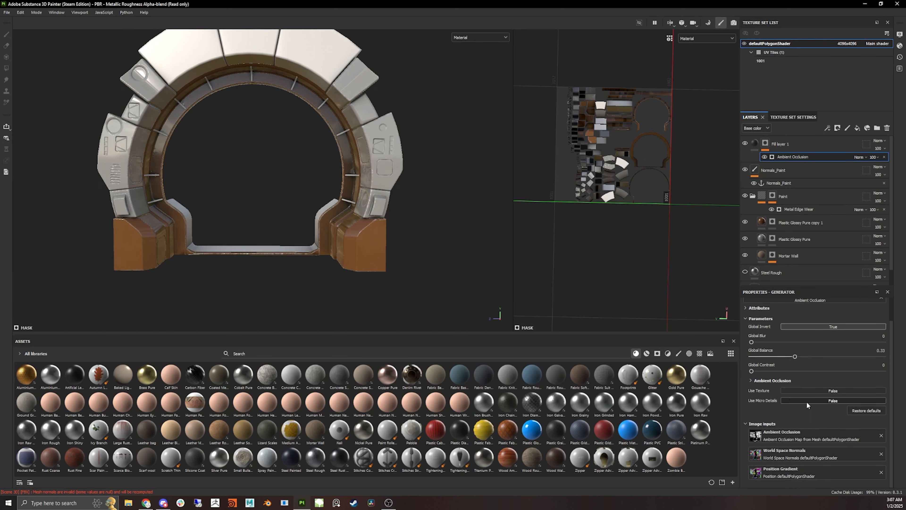
click(830, 401)
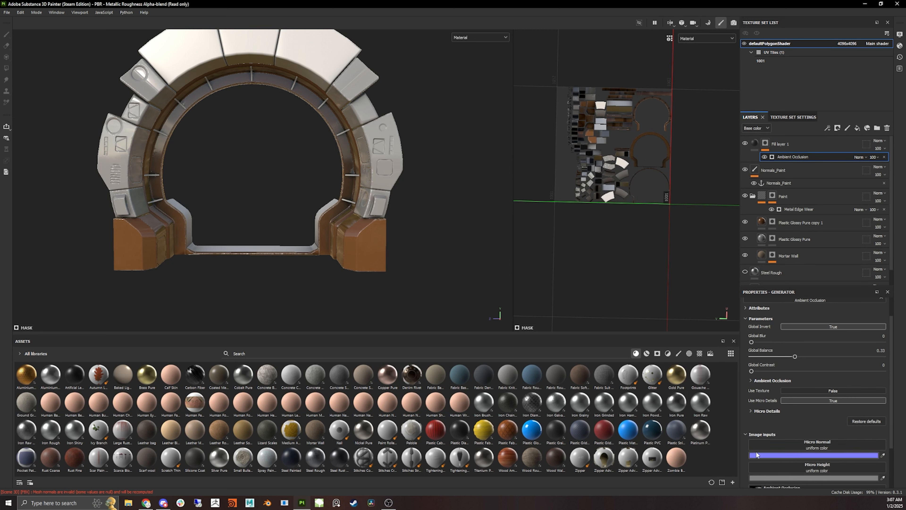
- Set the generator's Micro Normal input to the Normals_Paint anchor point
scroll(758, 419, down, 3)
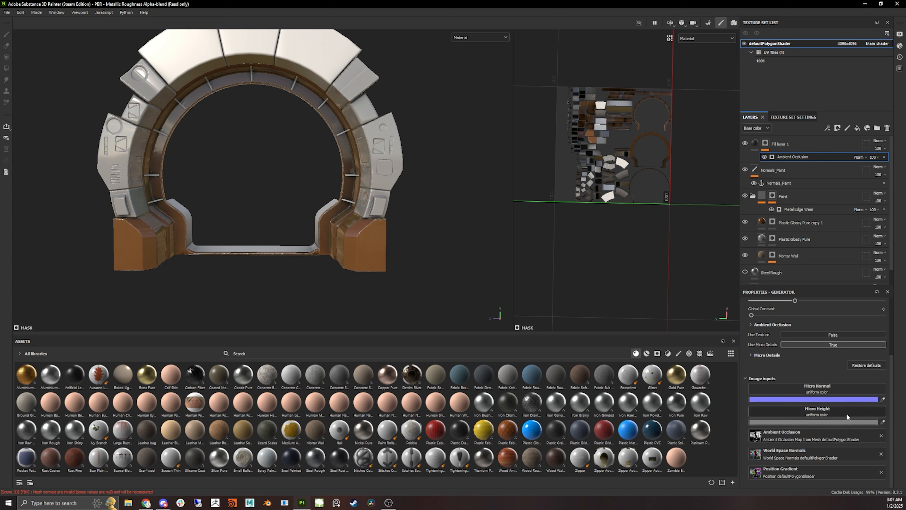
click(826, 390)
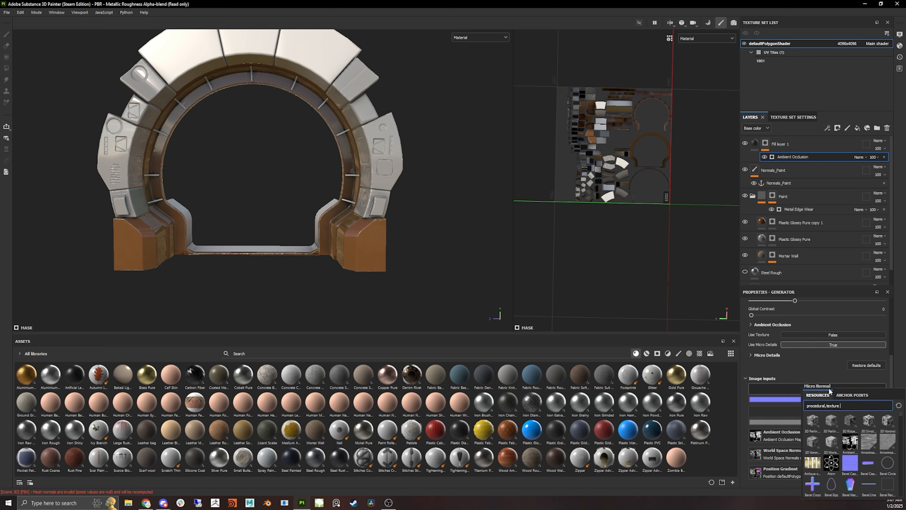
click(858, 396)
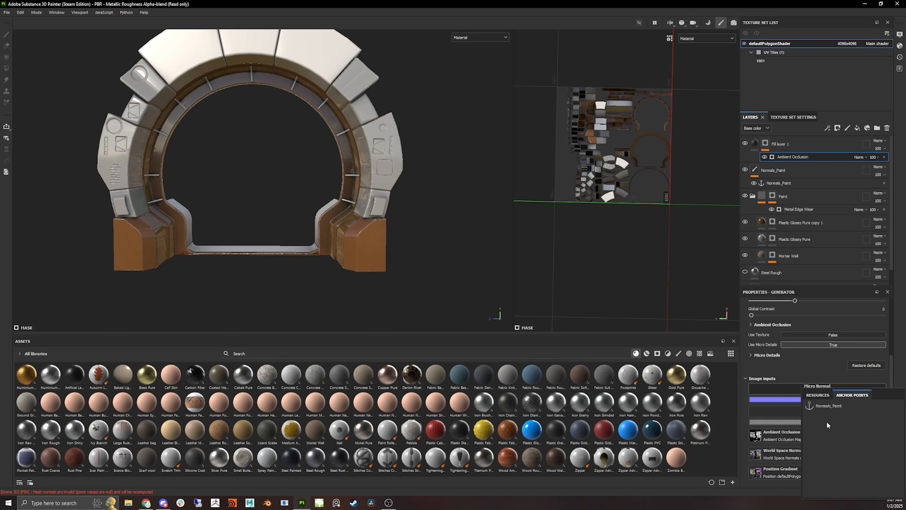
click(834, 409)
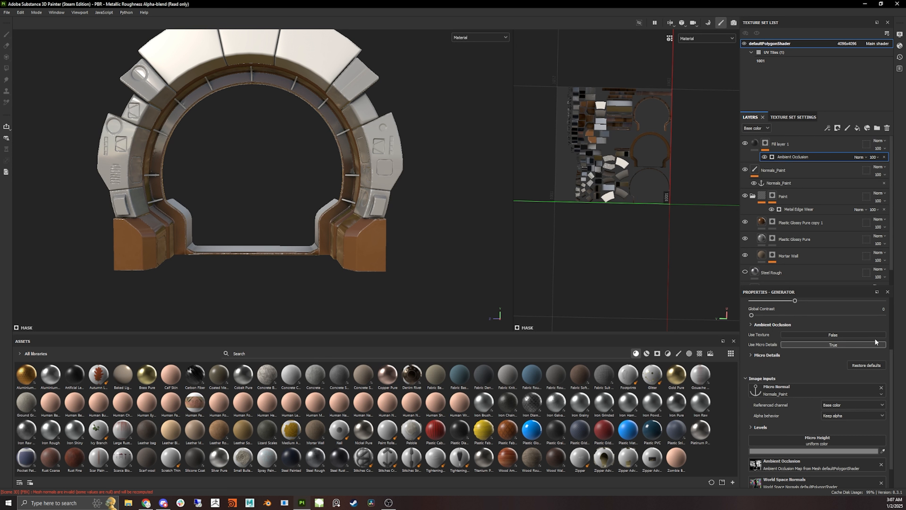
- Set the generator's Micro Height input to the Normals_Paint anchor point
click(796, 171)
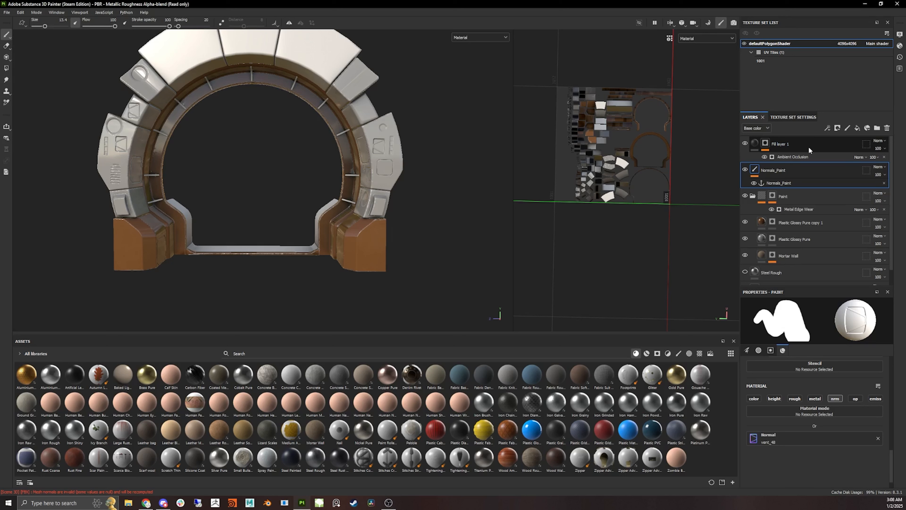
click(787, 157)
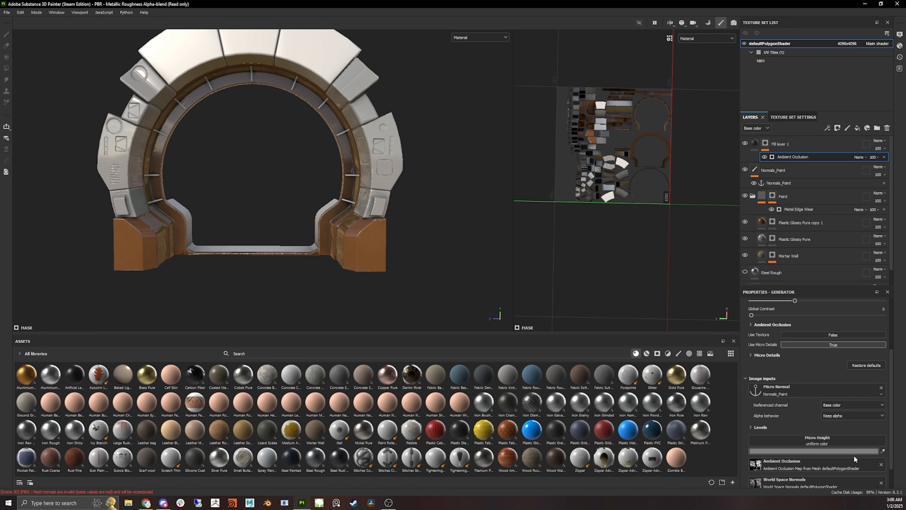
scroll(835, 414, down, 1)
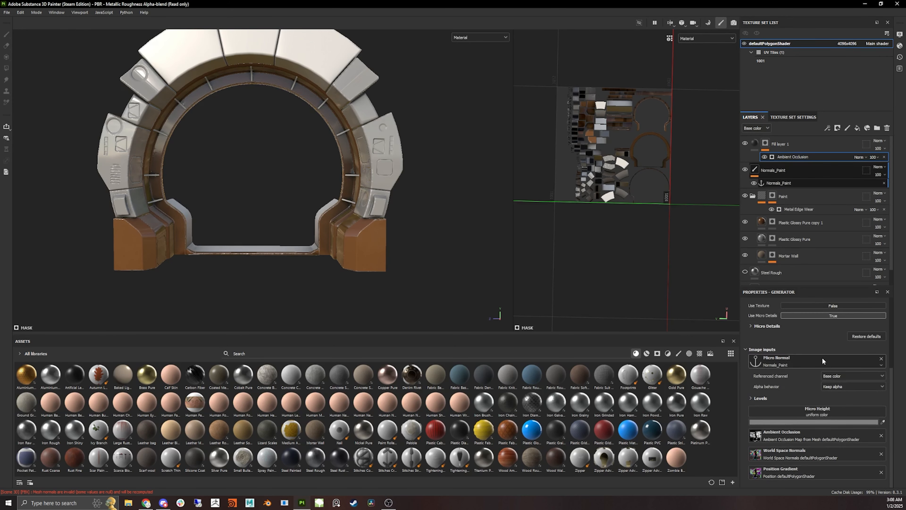
click(821, 413)
click(856, 311)
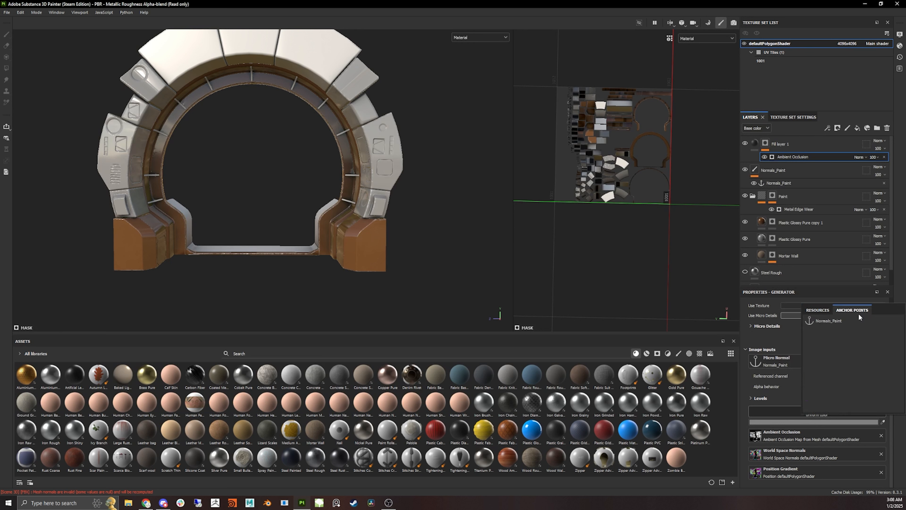
click(838, 316)
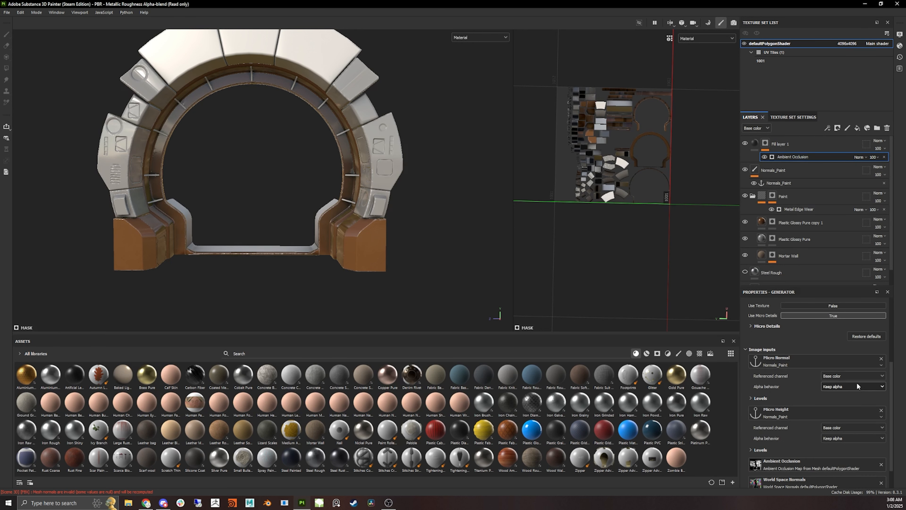
- Set the Micro Normal input's referenced channel to Normal
click(838, 377)
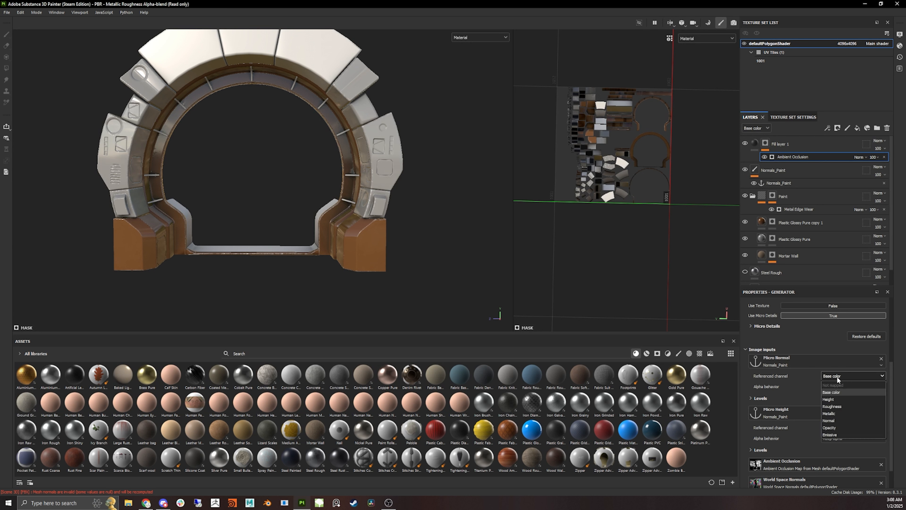
click(834, 421)
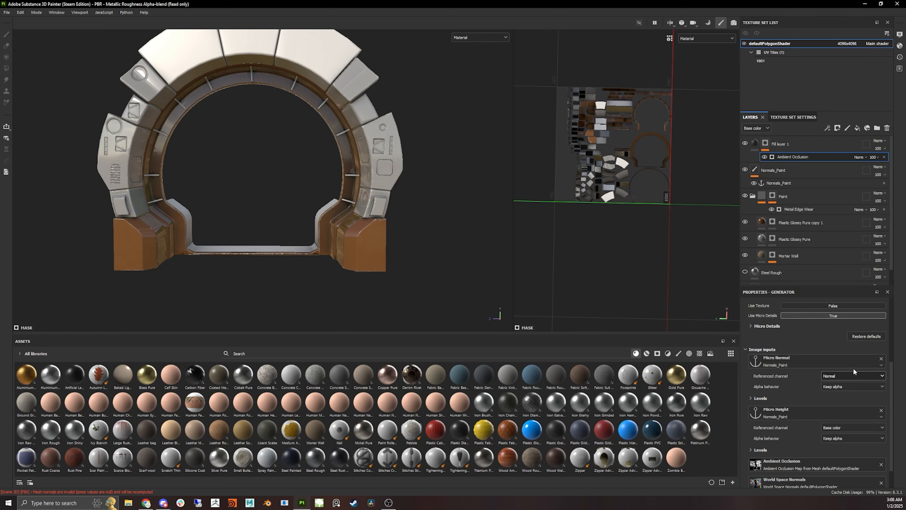
scroll(357, 137, up, 5)
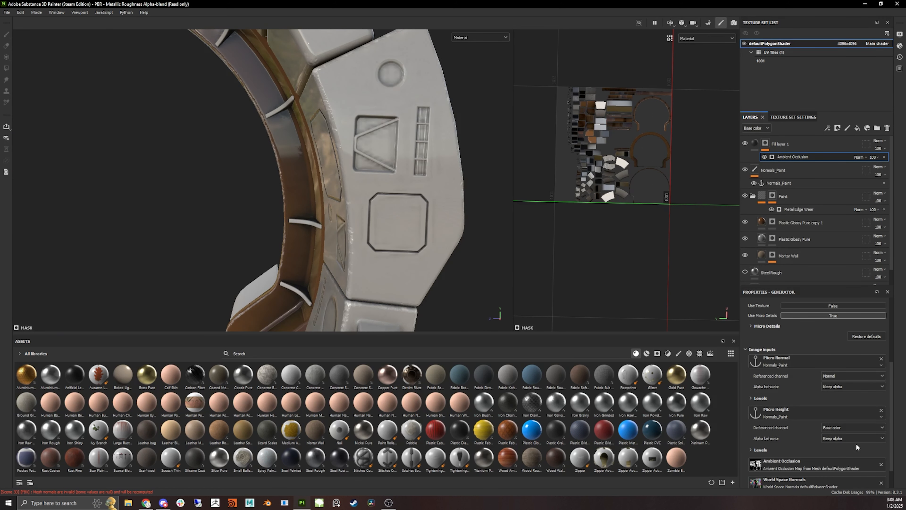
- Set the Micro Height input's referenced channel to Height on the Ambient Occlusion generator
click(848, 429)
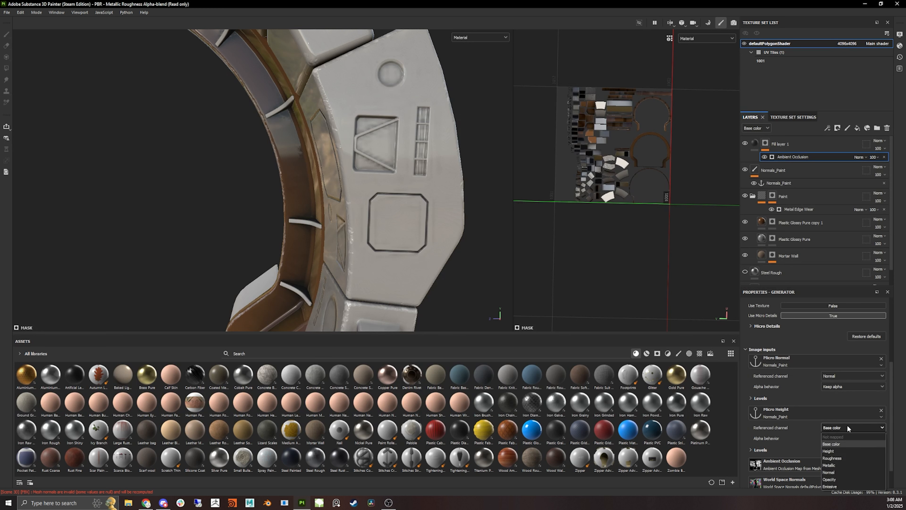
click(762, 424)
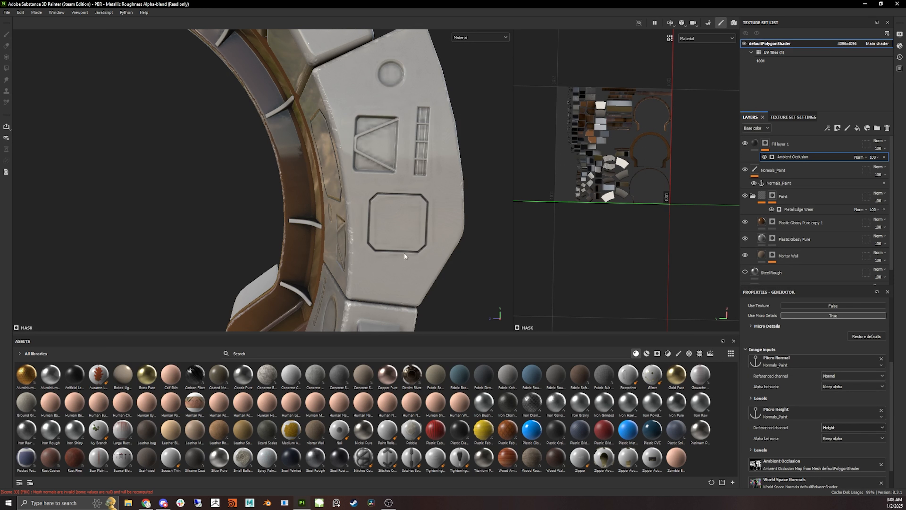
scroll(400, 296, down, 7)
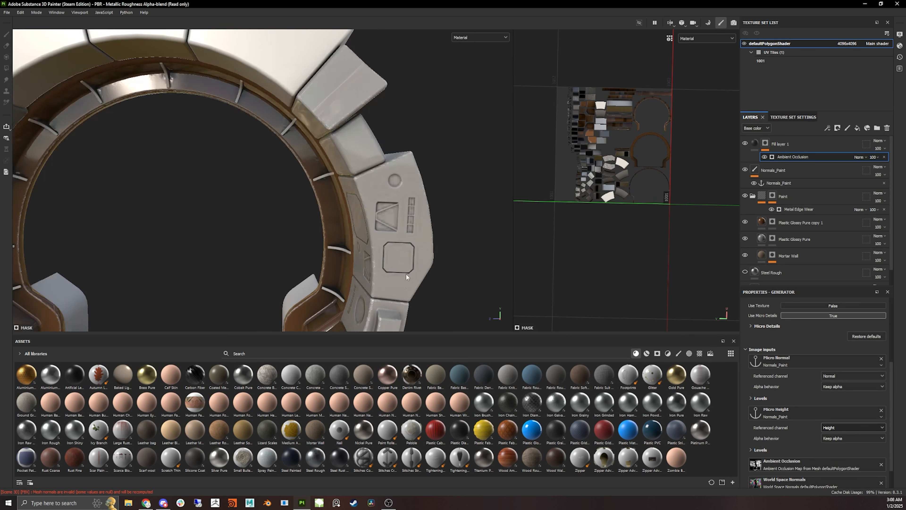
alt+drag(322, 285, 391, 274)
scroll(391, 274, up, 3)
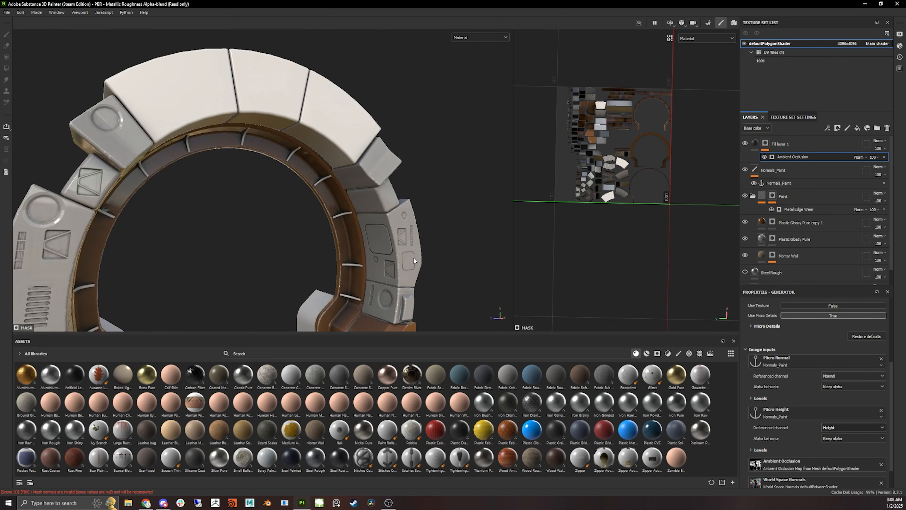
- Set the Ambient Occlusion generator's Global Balance to 0.13 and inspect the ring
click(773, 175)
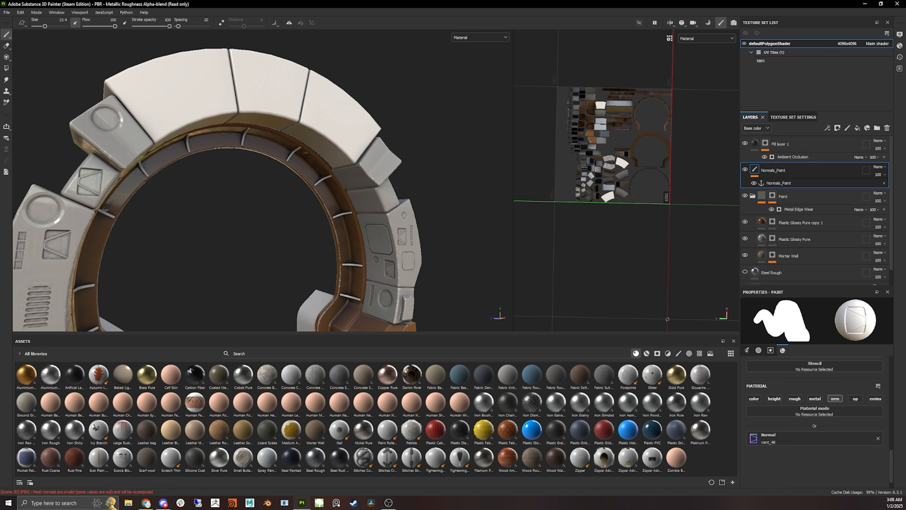
scroll(464, 200, down, 5)
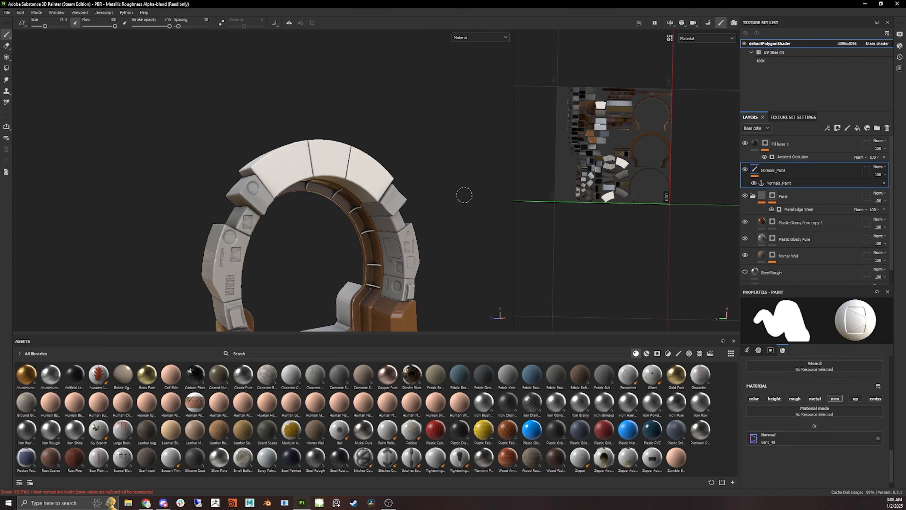
alt+drag(465, 196, 330, 115)
scroll(347, 209, up, 5)
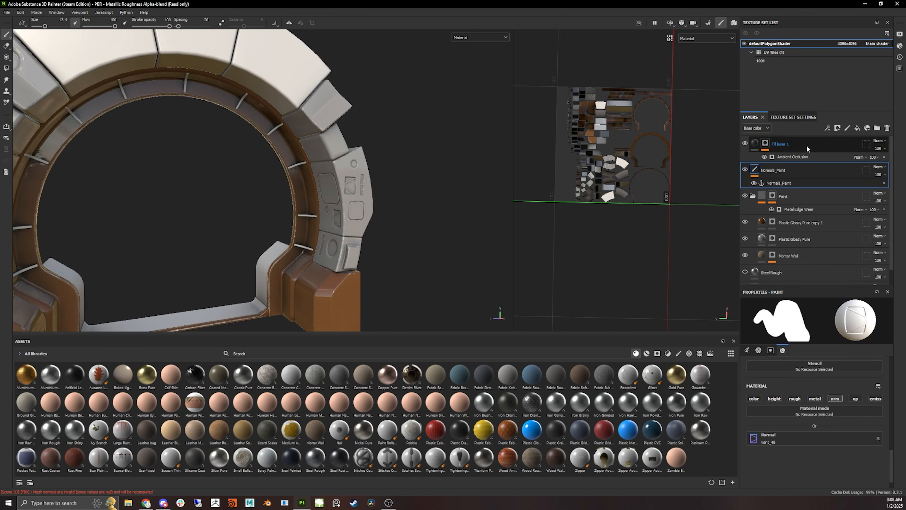
click(803, 156)
scroll(835, 344, up, 3)
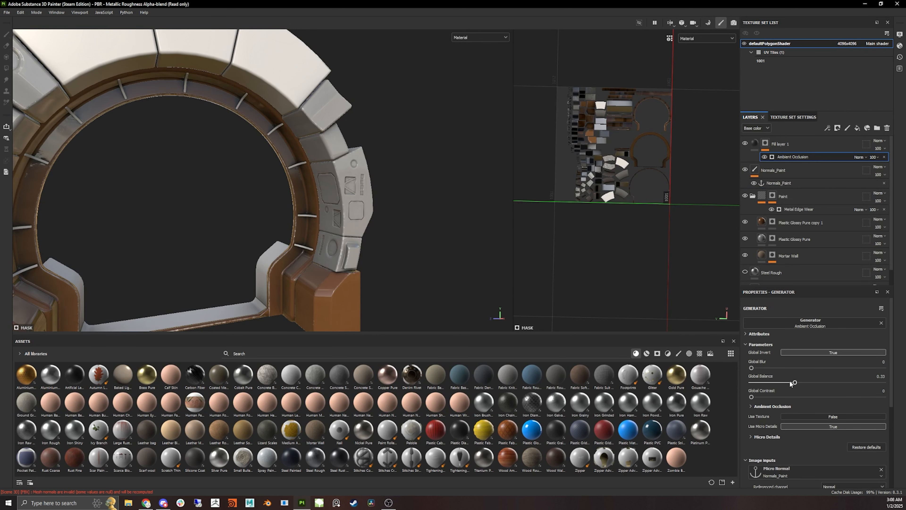
mouse_move(781, 381)
mouse_down()
mouse_move(755, 382)
mouse_move(769, 383)
mouse_up()
scroll(351, 180, down, 5)
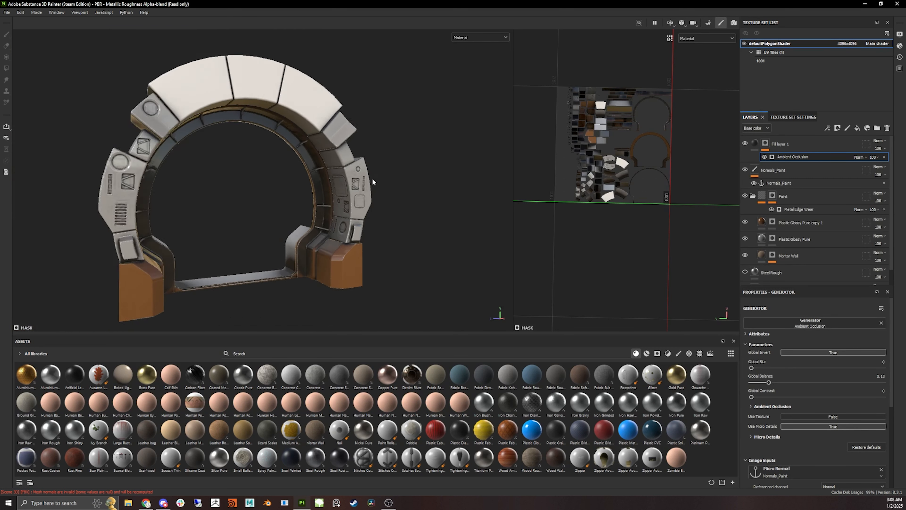
alt+drag(373, 177, 187, 219)
scroll(196, 175, up, 5)
mouse_move(196, 174)
alt+mouse_down()
mouse_move(249, 211)
mouse_move(188, 173)
alt+mouse_up()
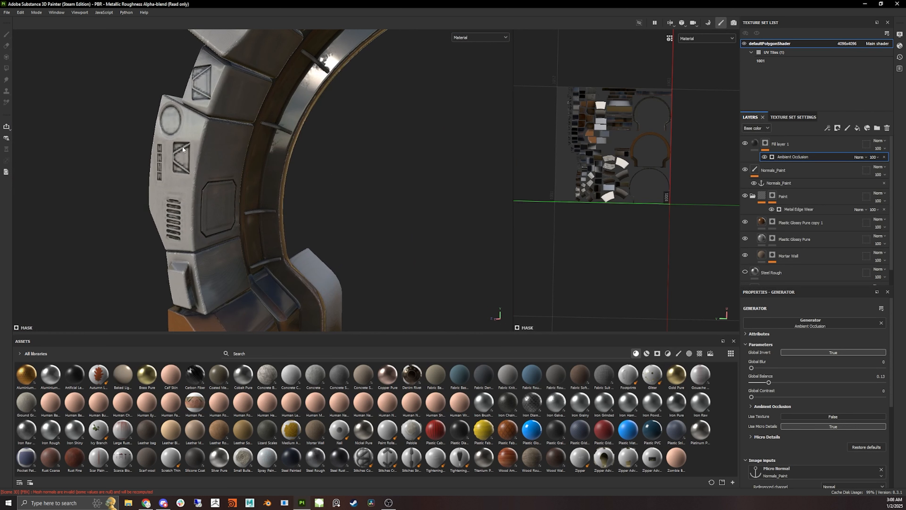
scroll(189, 264, down, 3)
alt+drag(189, 264, 235, 257)
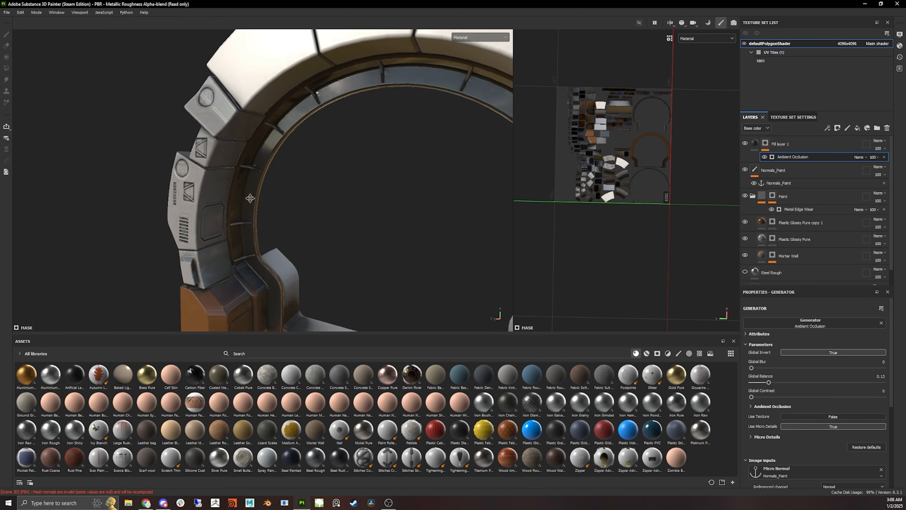
alt+middle_drag(307, 272, 285, 193)
alt+drag(286, 193, 323, 189)
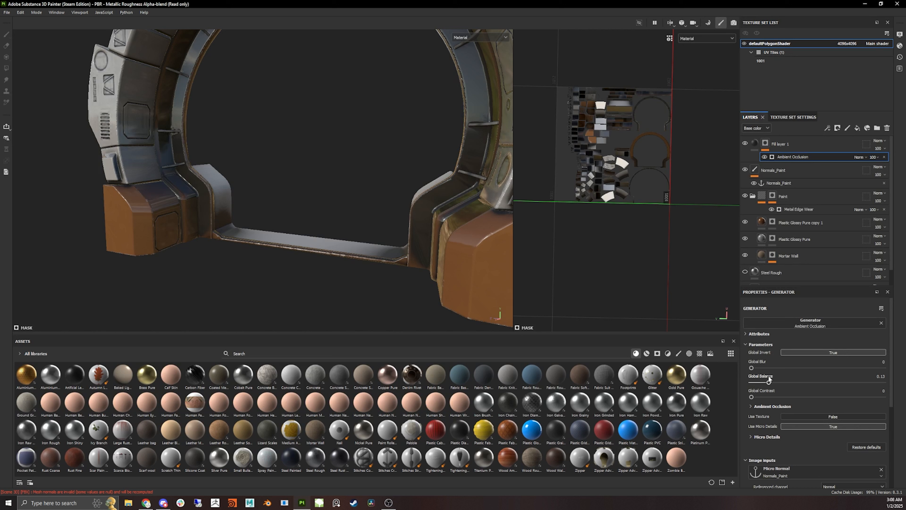
- Set the Ambient Occlusion generator's Global Balance to 0.27 while inspecting the ring
drag(777, 383, 814, 382)
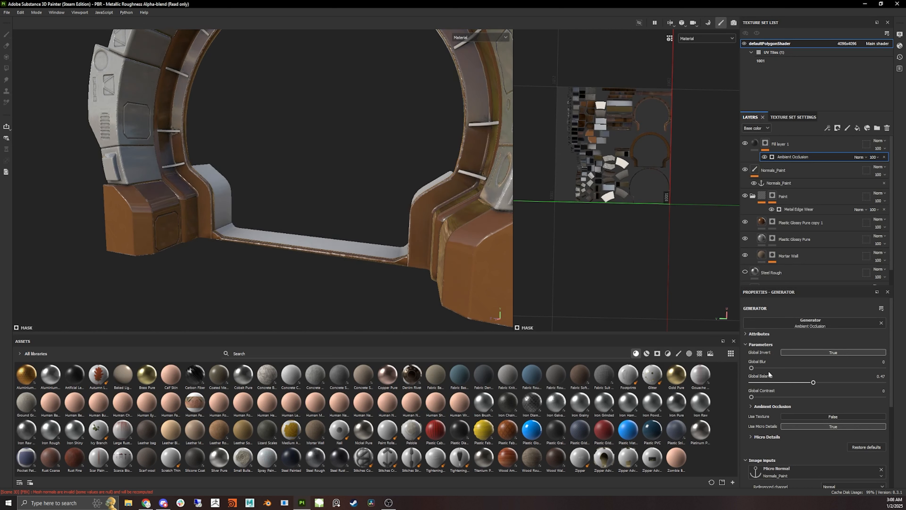
scroll(348, 142, down, 3)
alt+drag(349, 142, 284, 214)
alt+right_drag(284, 214, 400, 200)
alt+middle_drag(400, 200, 349, 268)
alt+drag(348, 268, 291, 168)
drag(808, 383, 801, 389)
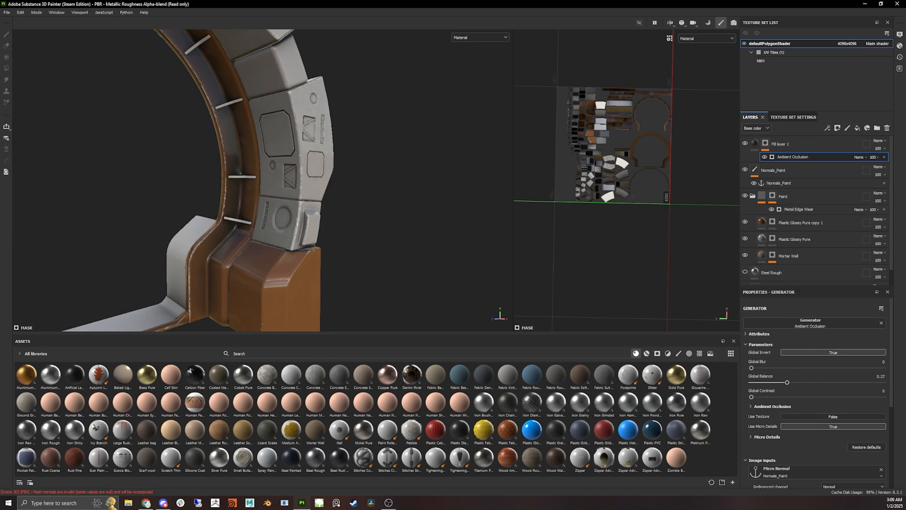
click(797, 150)
key(ctrl+d)
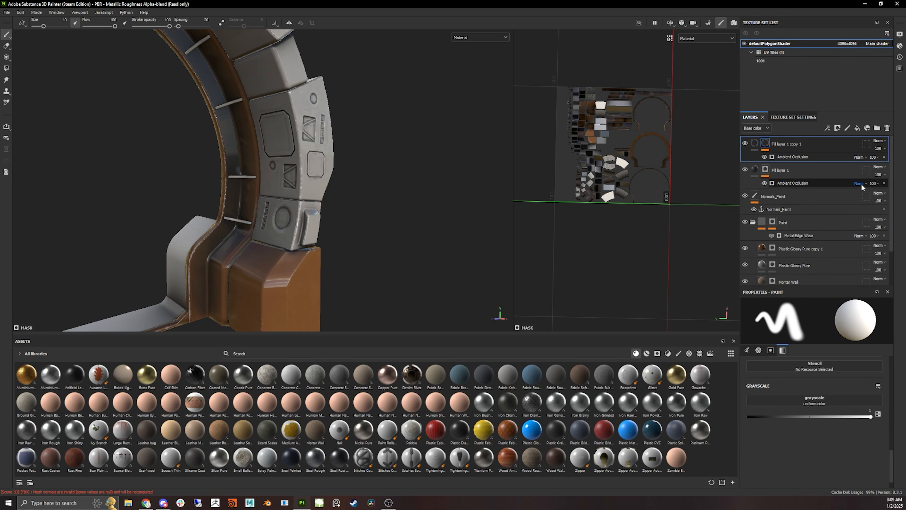
click(756, 144)
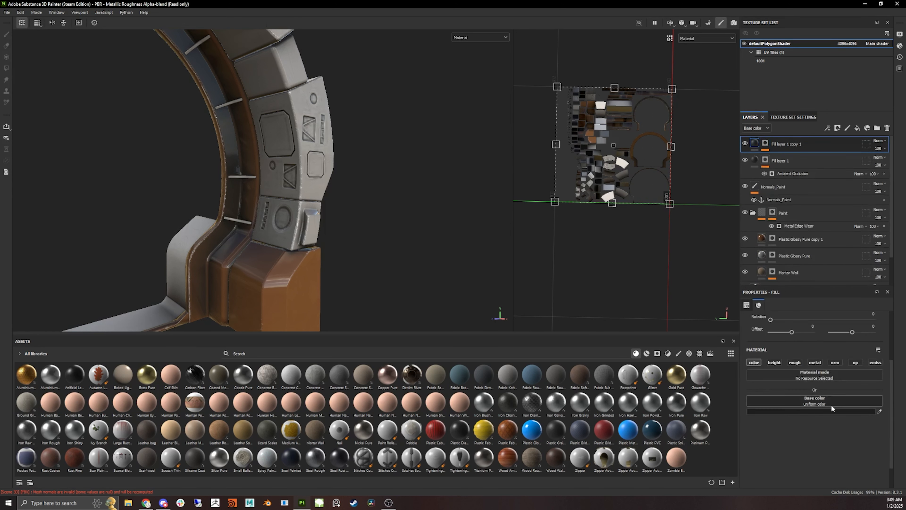
click(812, 410)
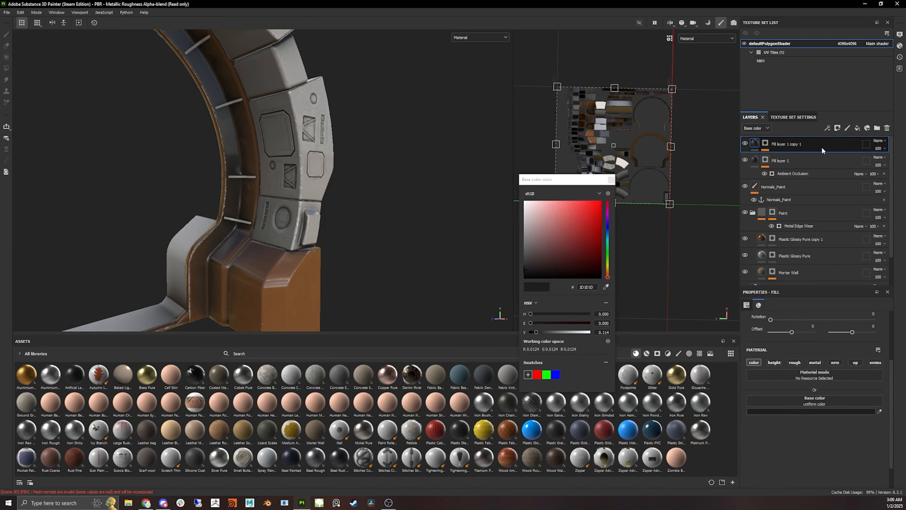
key(Delete)
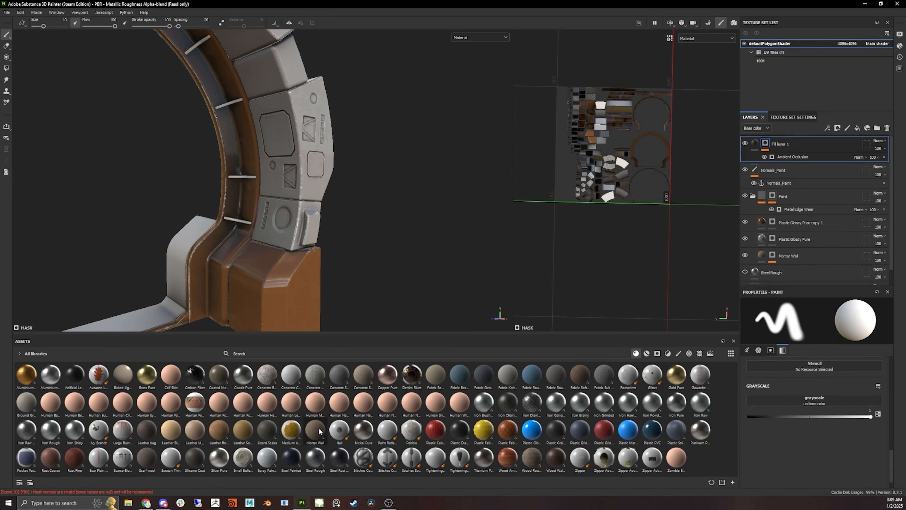
- Apply the Mortar Wall material as a new top layer and darken its base color
drag(315, 430, 275, 196)
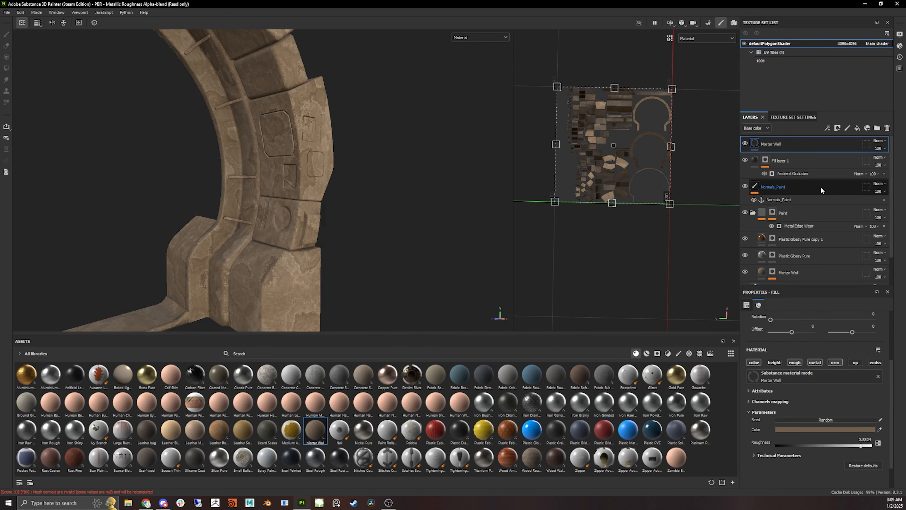
click(853, 430)
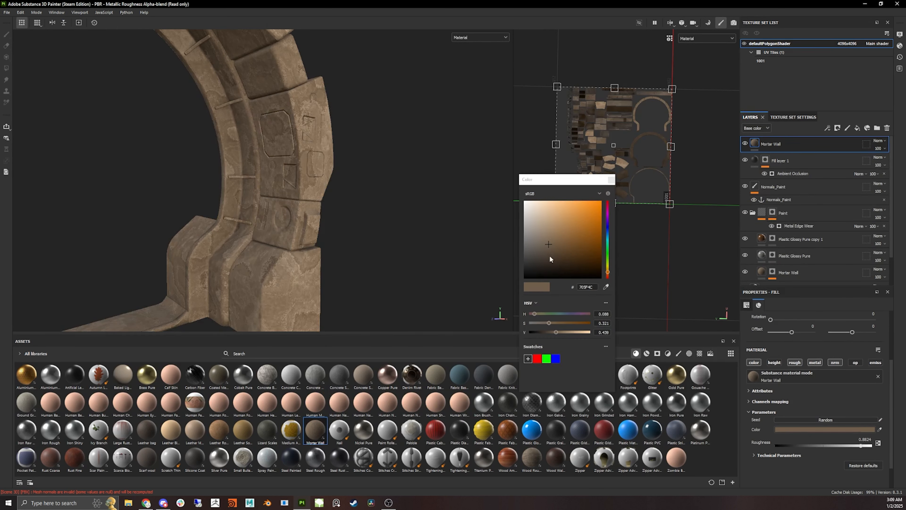
click(525, 254)
drag(525, 255, 516, 261)
click(611, 179)
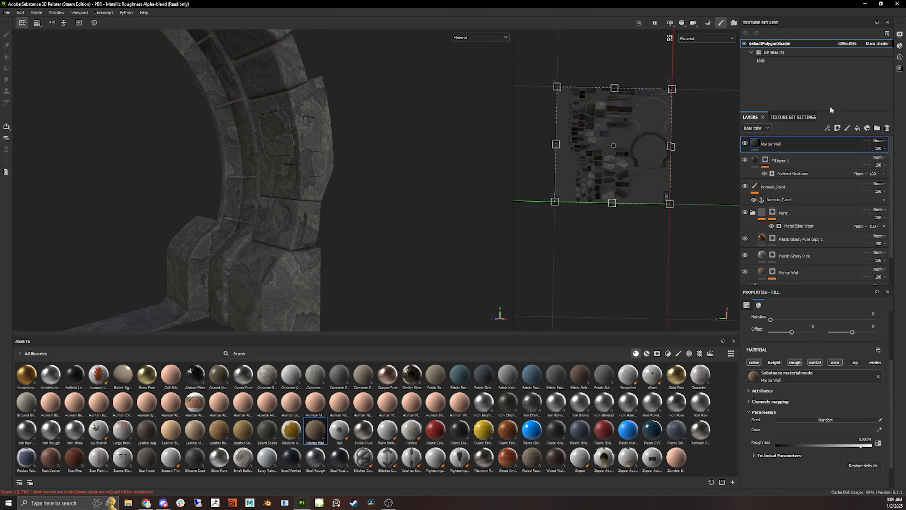
- Add a black mask to the Mortar Wall layer and insert a Dirt generator into it
click(827, 128)
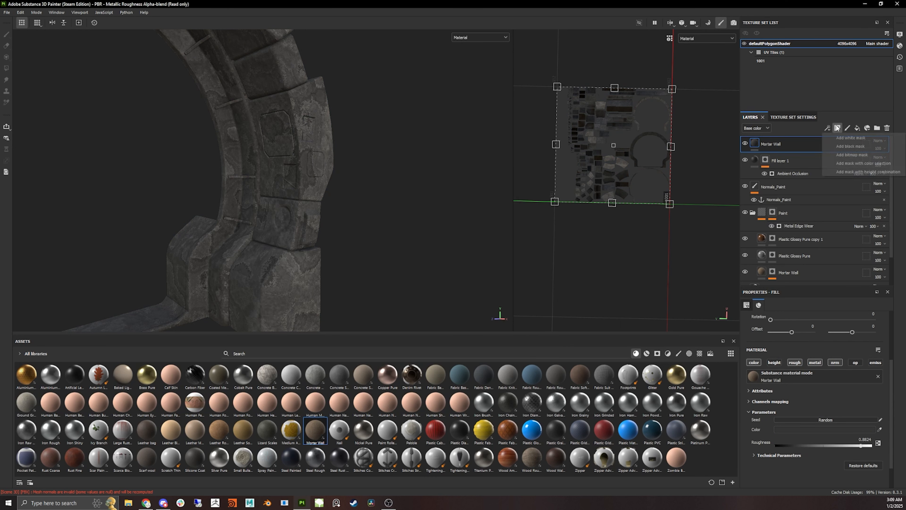
click(872, 145)
click(827, 128)
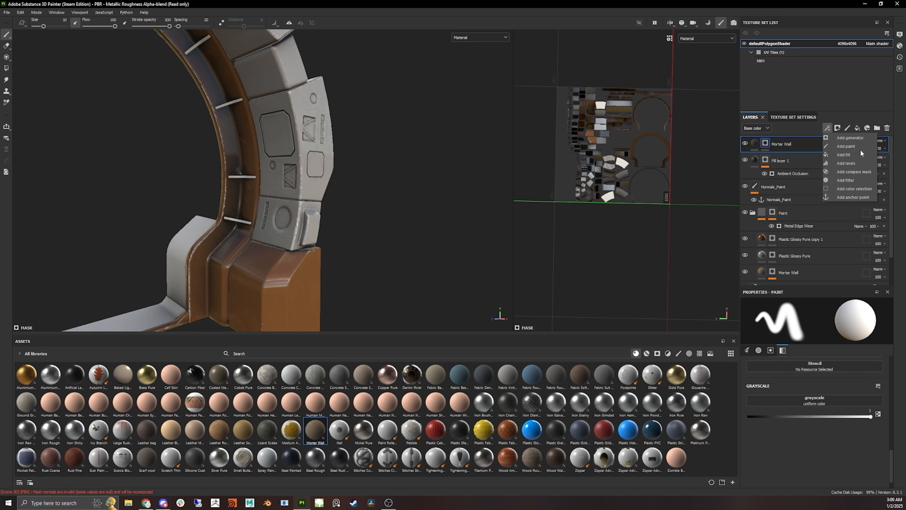
click(858, 137)
click(832, 324)
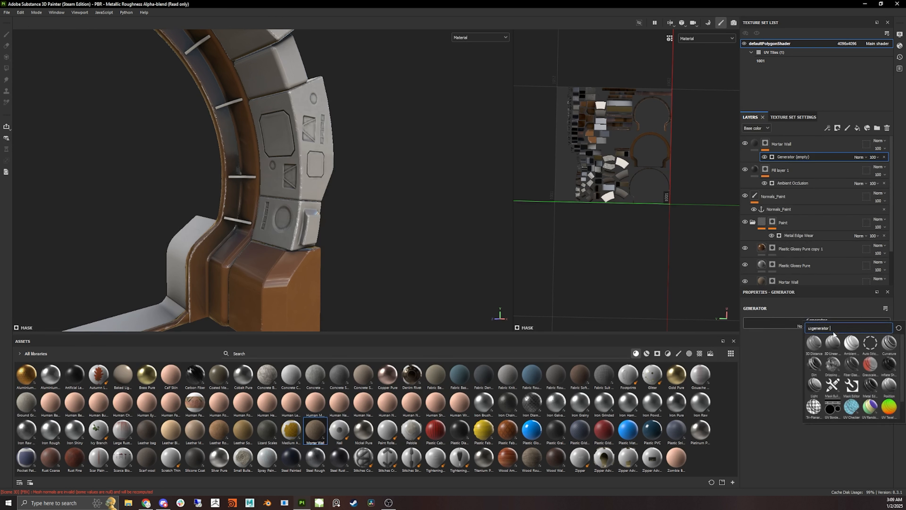
click(815, 365)
- Enable Micro Height and Micro Normal in the Dirt generator's Micro Details
scroll(804, 408, down, 4)
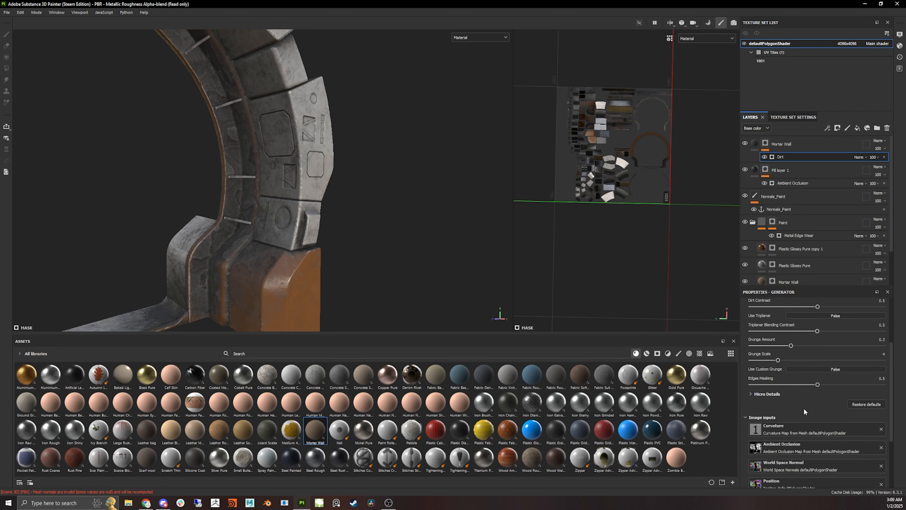
click(751, 393)
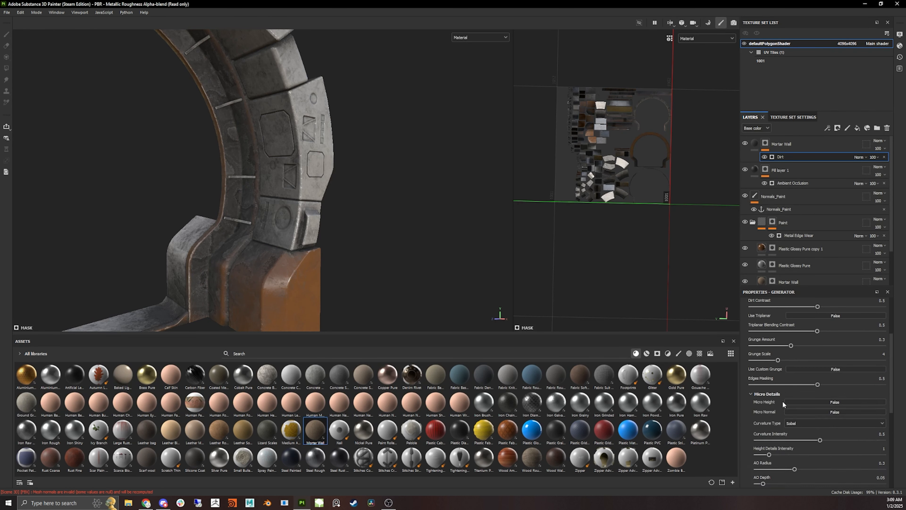
click(836, 402)
click(834, 413)
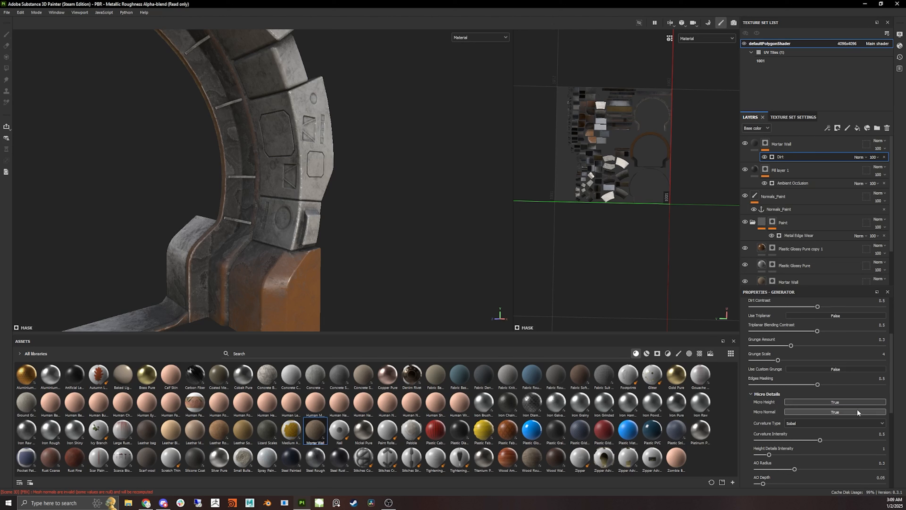
- Set the Dirt generator's Micro Normal input to the Normals_Paint anchor point
scroll(858, 393, down, 8)
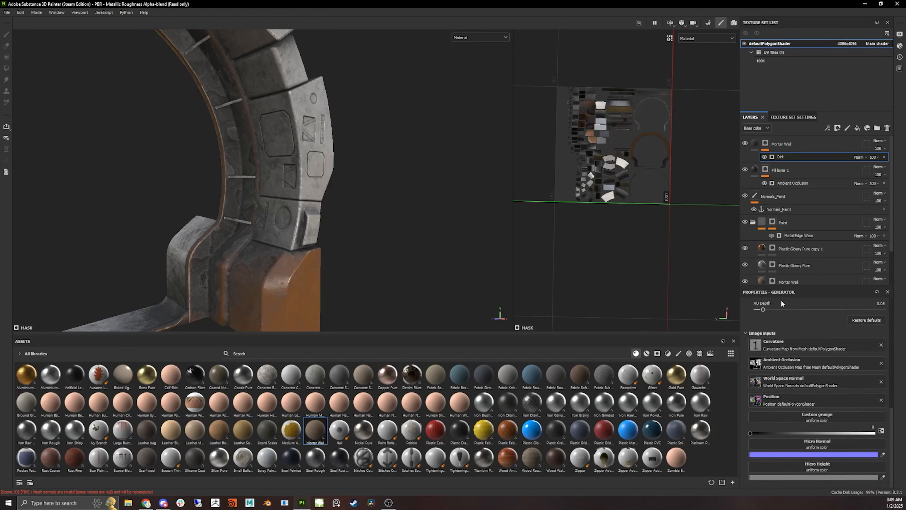
click(836, 442)
click(859, 338)
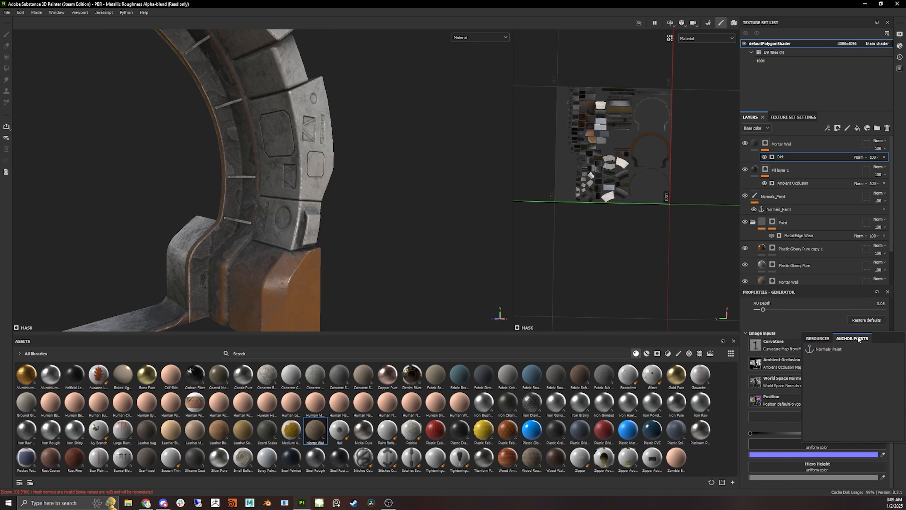
click(828, 350)
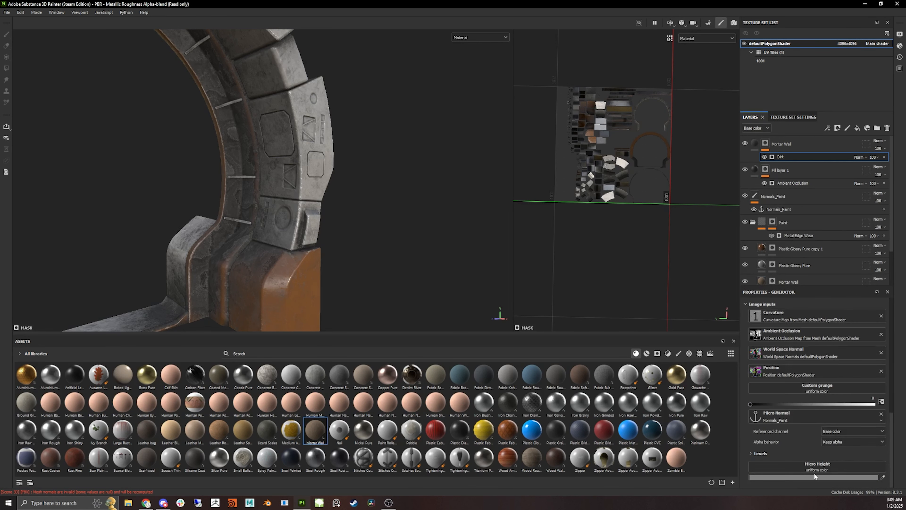
- Set the Dirt generator's Micro Height input to the Normals_Paint anchor point
click(815, 473)
click(848, 369)
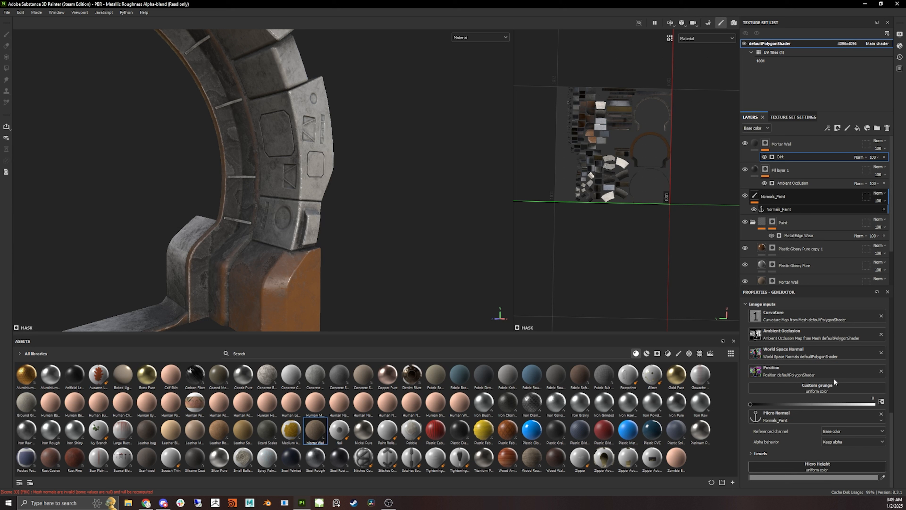
click(835, 378)
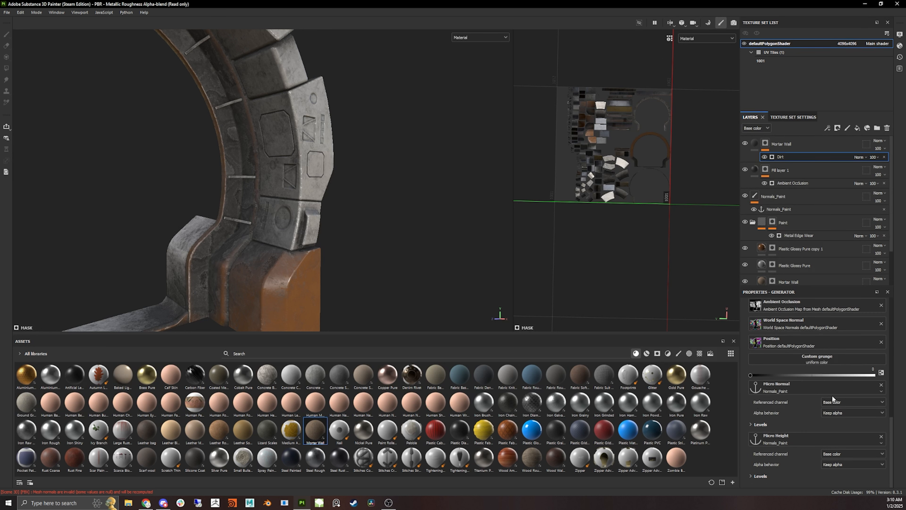
- Set the Micro Normal referenced channel to Normal and the Micro Height referenced channel to Height
click(832, 402)
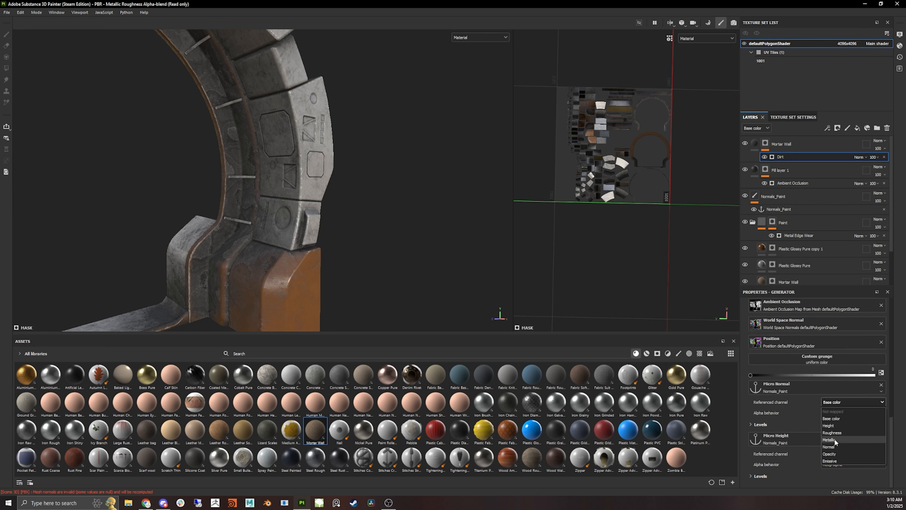
click(827, 447)
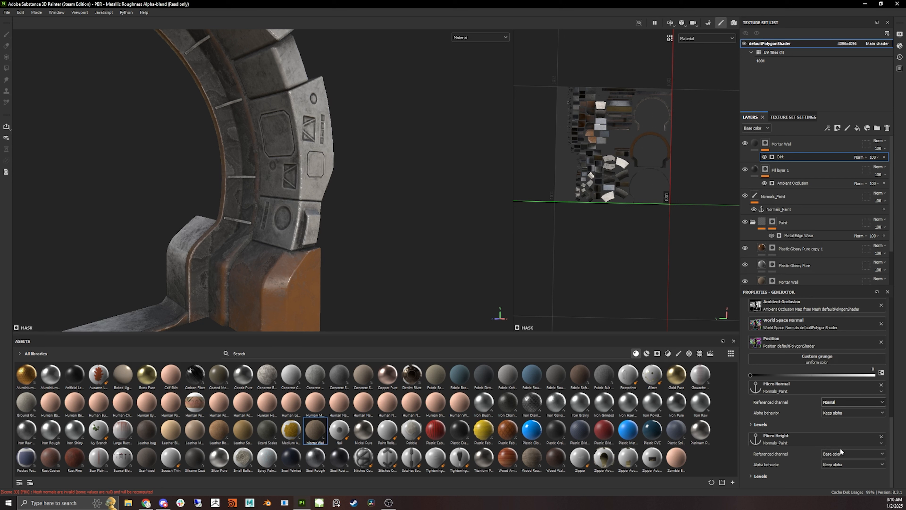
click(839, 455)
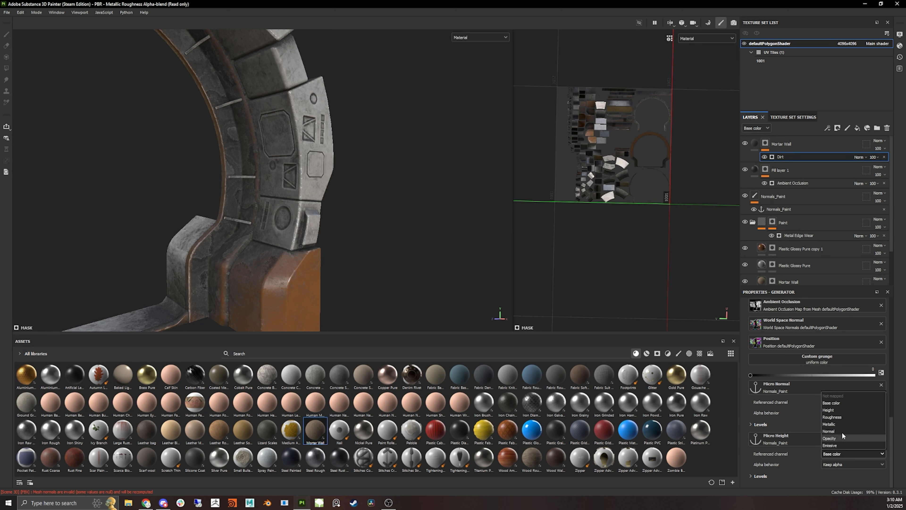
click(836, 410)
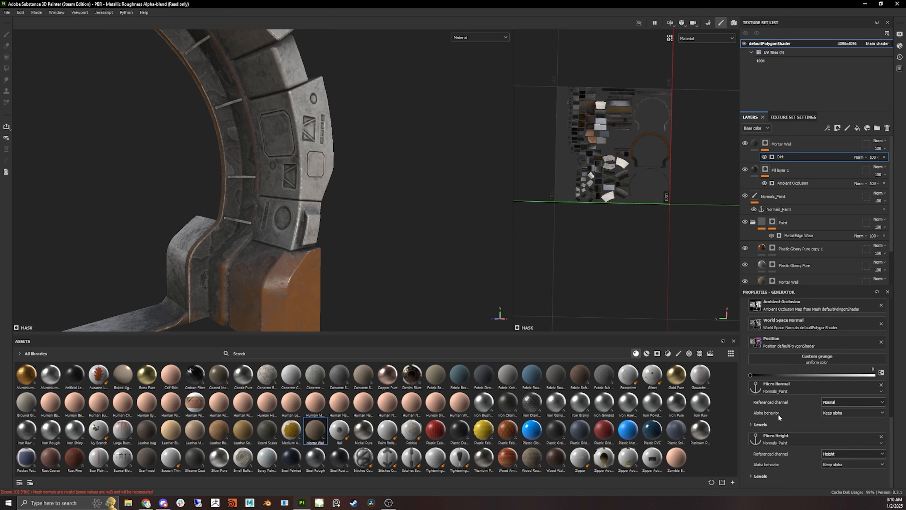
- Set the Dirt generator's Dirt Level to 0.68
click(814, 156)
drag(851, 377, 808, 377)
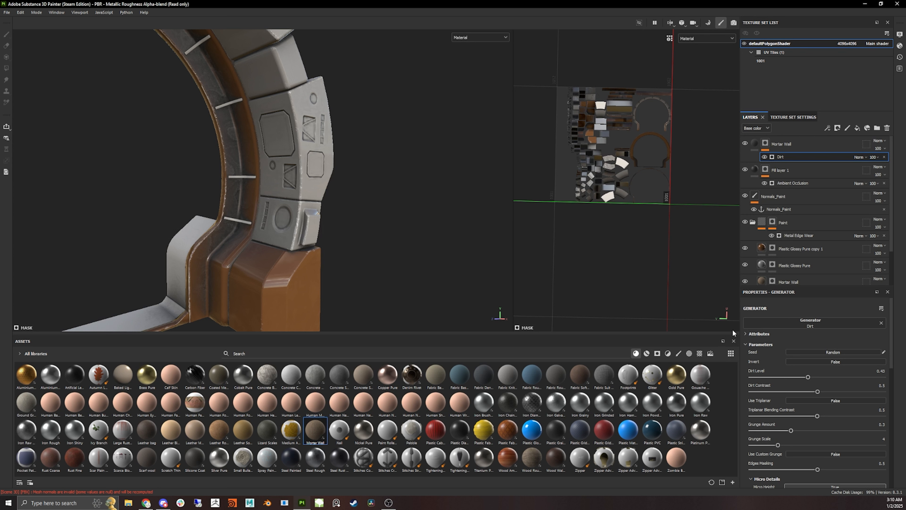
drag(808, 378, 840, 378)
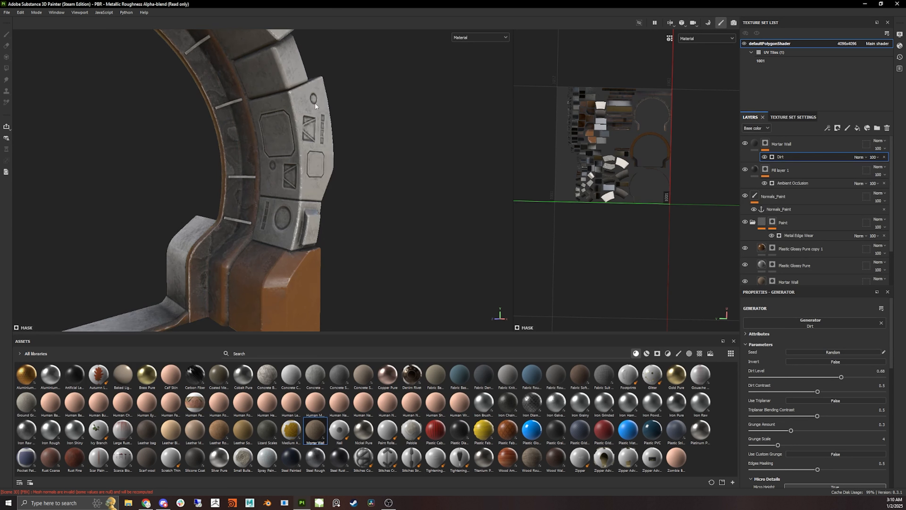
- Add a Paint effect to the Mortar Wall mask above the Dirt generator
scroll(315, 106, down, 3)
alt+drag(379, 198, 343, 186)
alt+middle_drag(359, 135, 389, 221)
alt+drag(389, 221, 358, 223)
alt+drag(441, 235, 384, 236)
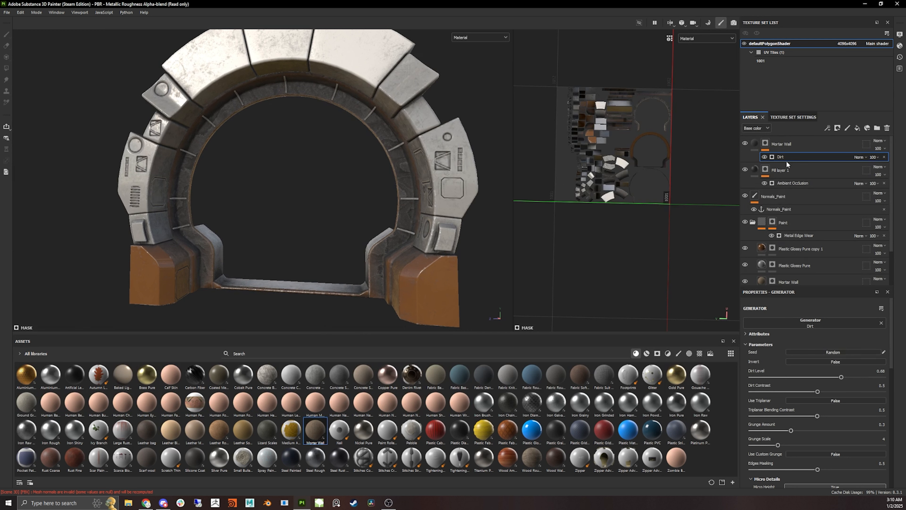
click(831, 129)
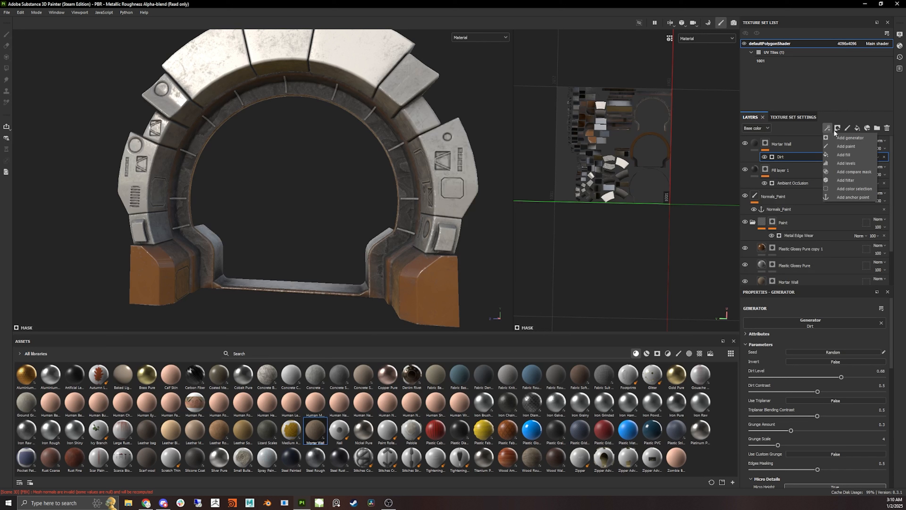
click(786, 157)
right_click(786, 156)
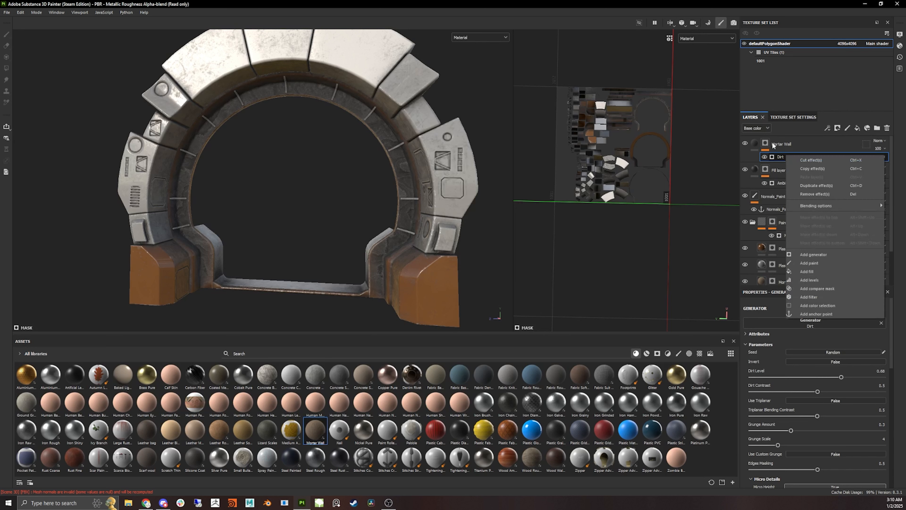
click(783, 117)
click(751, 117)
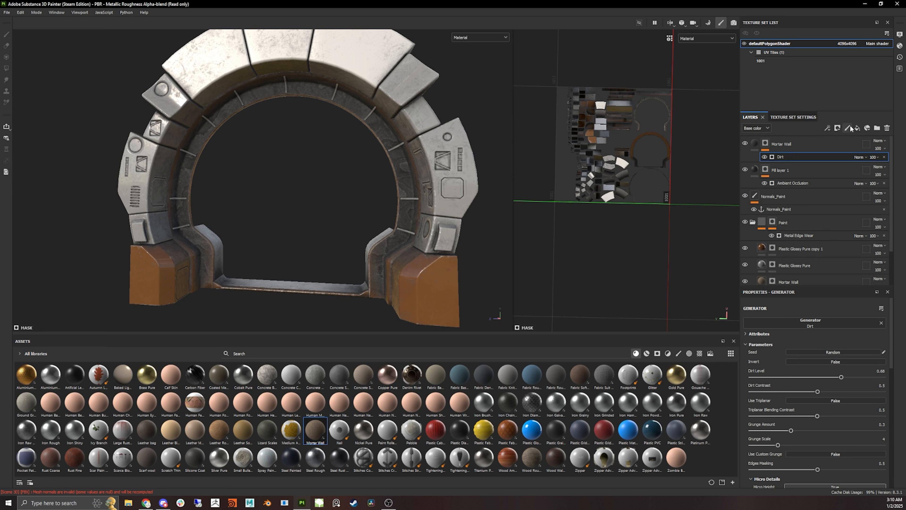
click(828, 128)
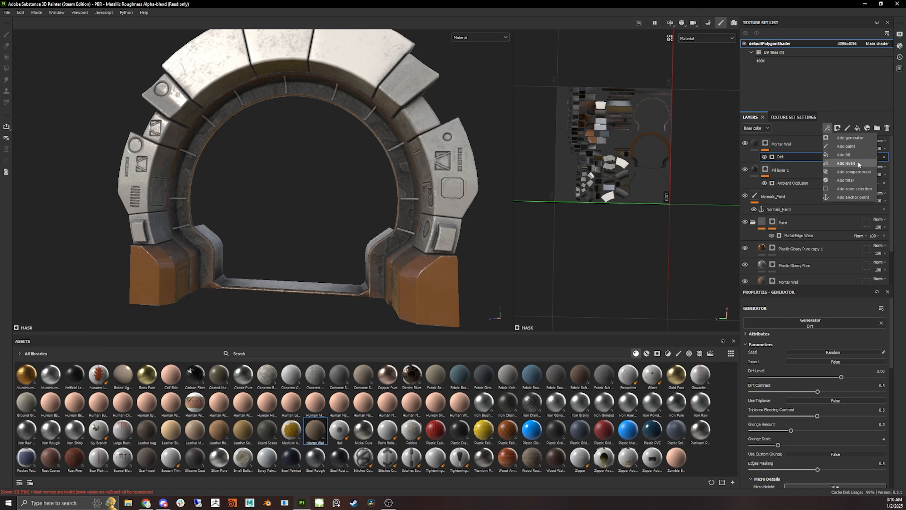
click(857, 147)
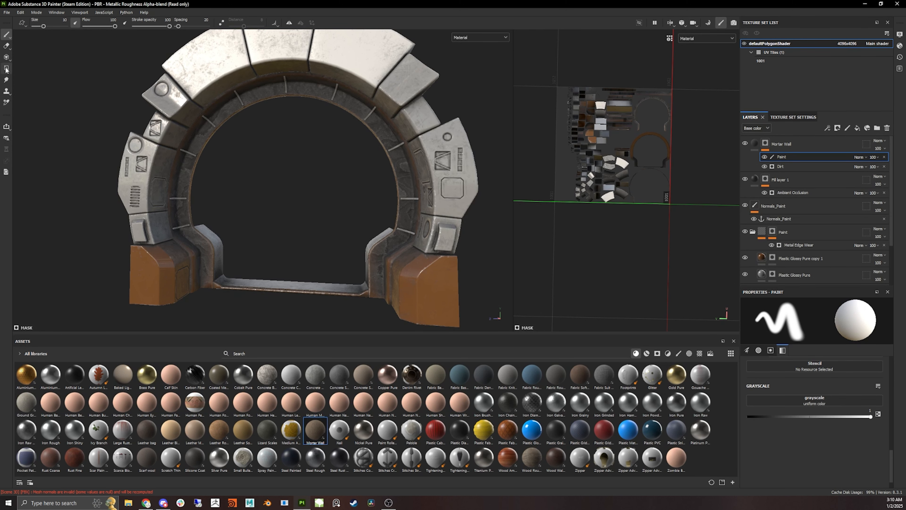
- Fill the ring's inner mesh parts with black in the Paint effect using the Polygon Fill tool
click(6, 68)
alt+drag(446, 162, 552, 177)
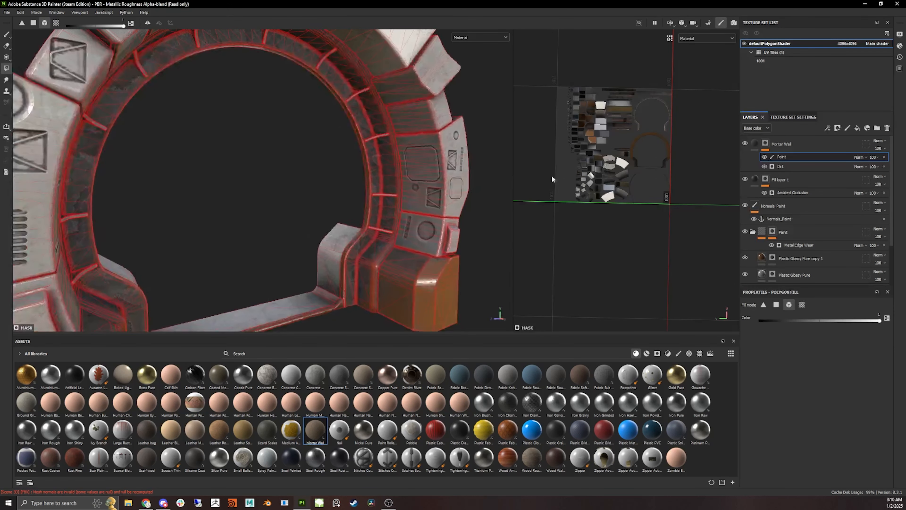
alt+drag(449, 214, 377, 206)
click(886, 317)
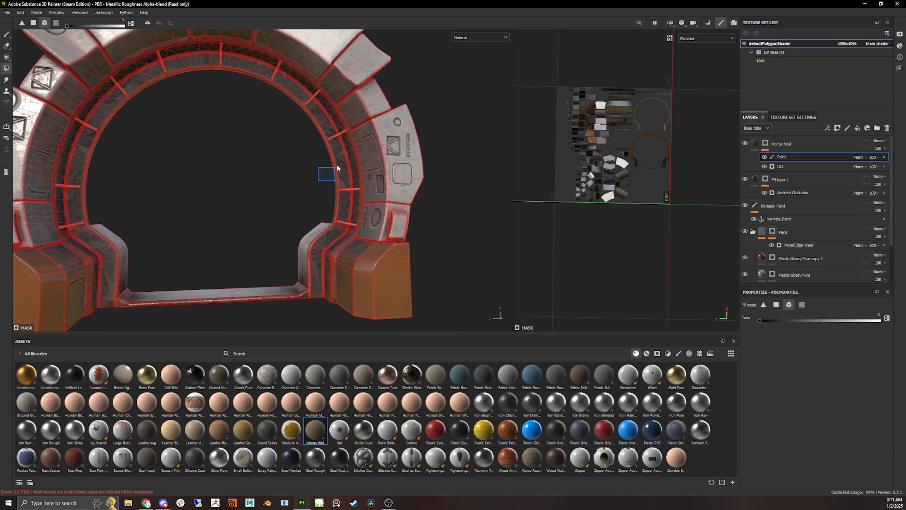
drag(337, 166, 345, 158)
alt+drag(249, 213, 239, 201)
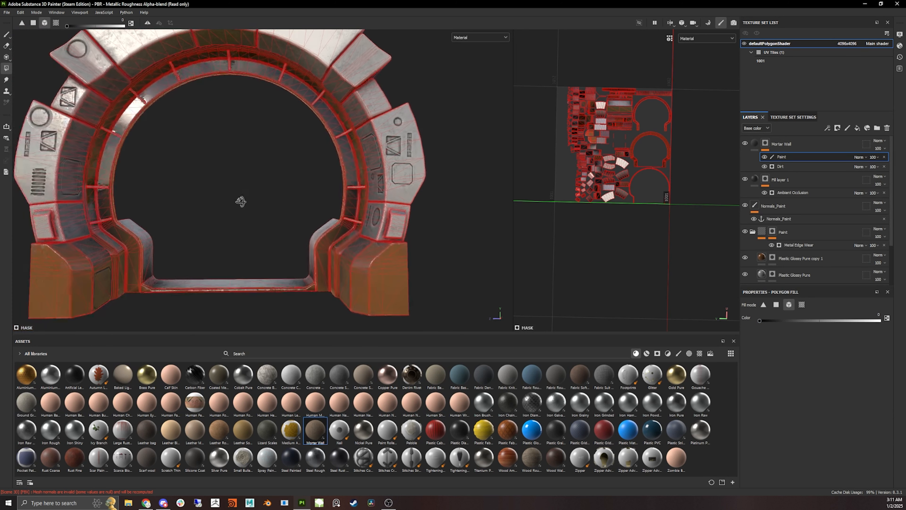
scroll(790, 236, down, 3)
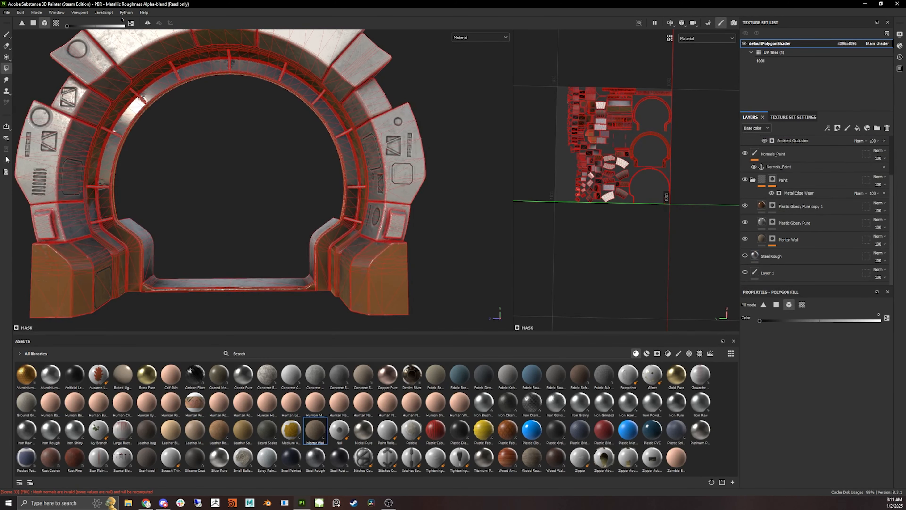
- Switch to the brush and orbit and zoom around the ring to check the masked Mortar Wall
click(6, 34)
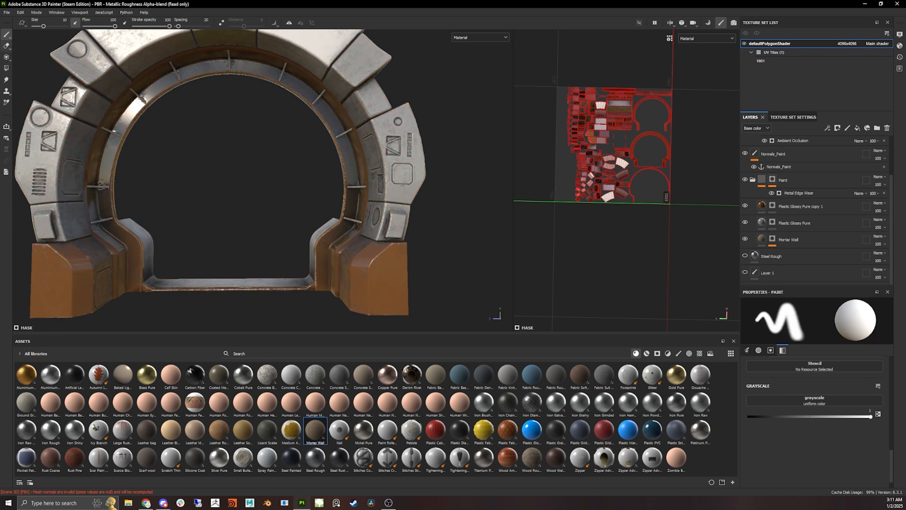
mouse_move(296, 140)
alt+mouse_down()
mouse_move(269, 152)
mouse_move(281, 145)
mouse_move(229, 150)
alt+mouse_up()
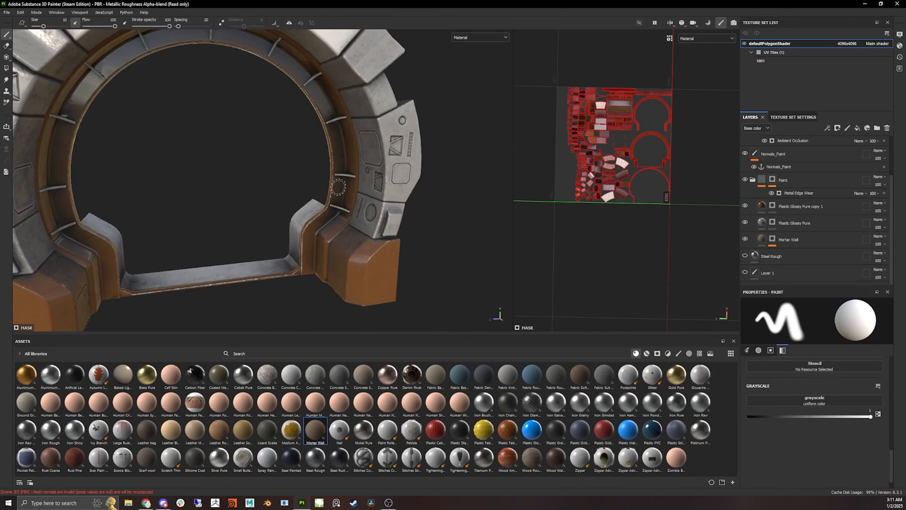
mouse_move(192, 122)
alt+mouse_down()
mouse_move(329, 128)
mouse_move(321, 149)
mouse_move(254, 171)
alt+mouse_up()
scroll(329, 128, down, 4)
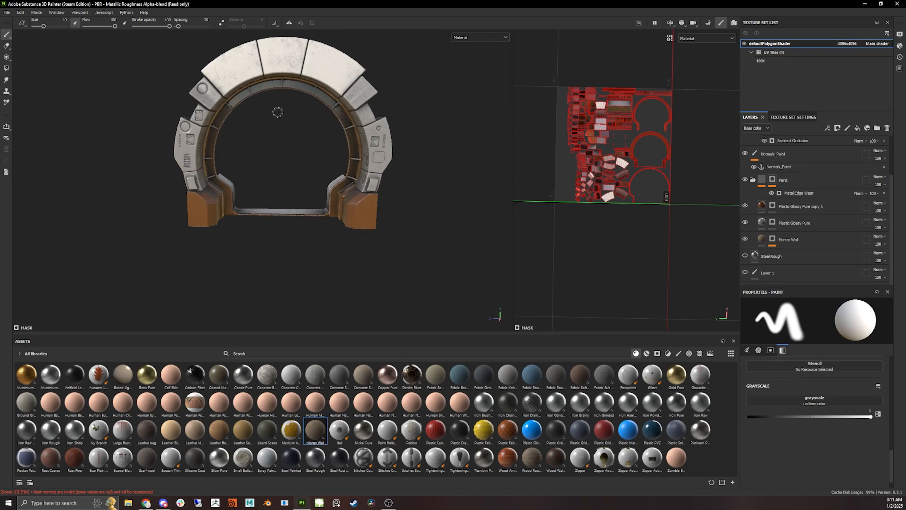
mouse_move(277, 112)
alt+mouse_down()
mouse_move(274, 149)
mouse_move(279, 136)
alt+mouse_up()
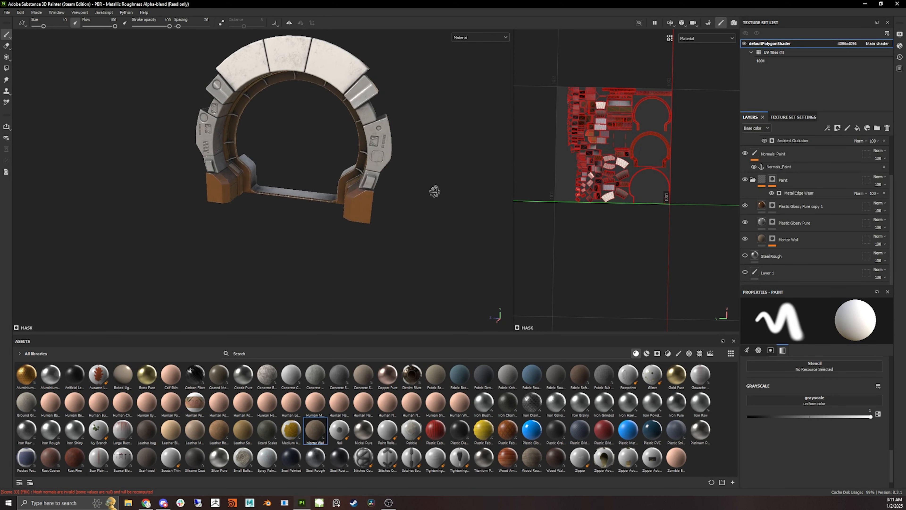
alt+drag(433, 190, 415, 185)
scroll(366, 177, up, 4)
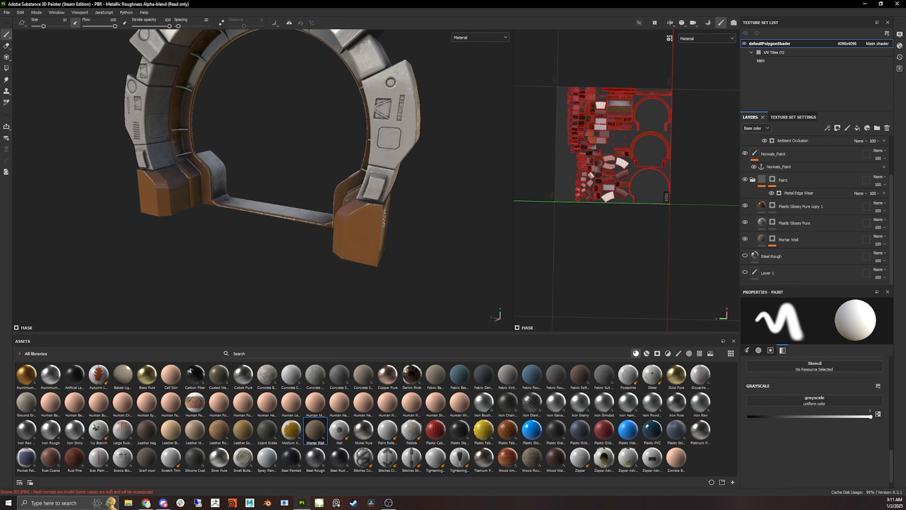
alt+middle_drag(384, 218, 391, 266)
alt+drag(383, 267, 419, 263)
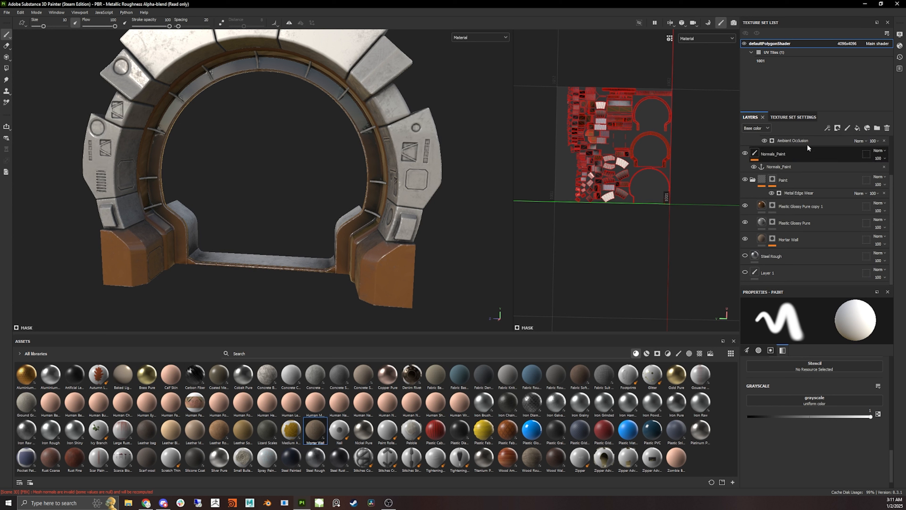
- Review the texture set's channels and settings
click(793, 117)
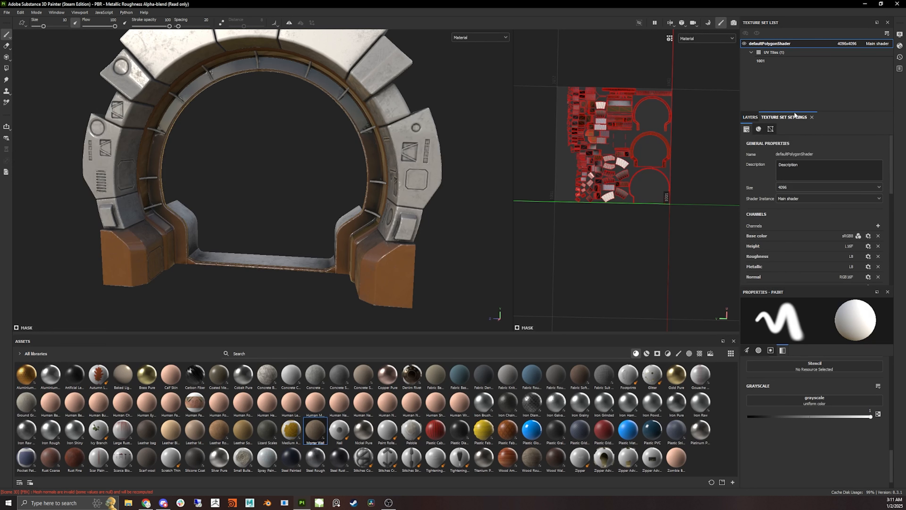
scroll(810, 198, down, 3)
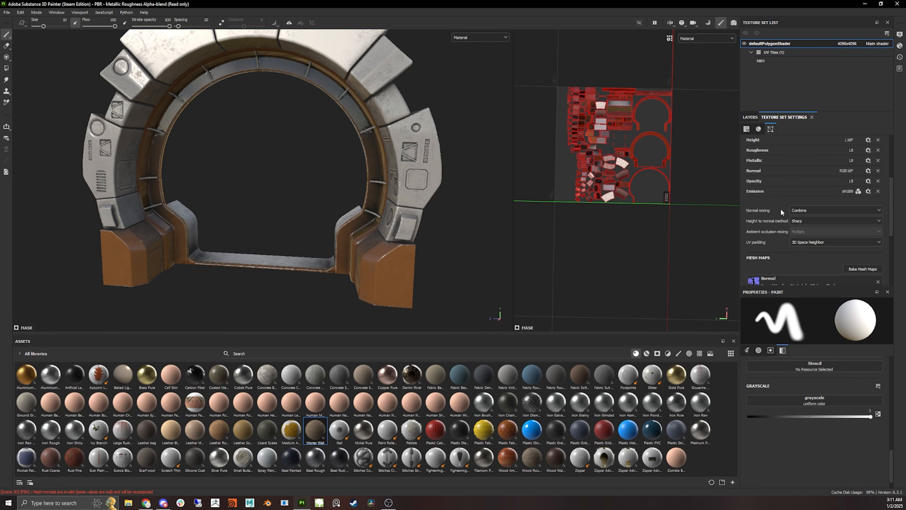
scroll(772, 203, up, 2)
scroll(789, 233, up, 1)
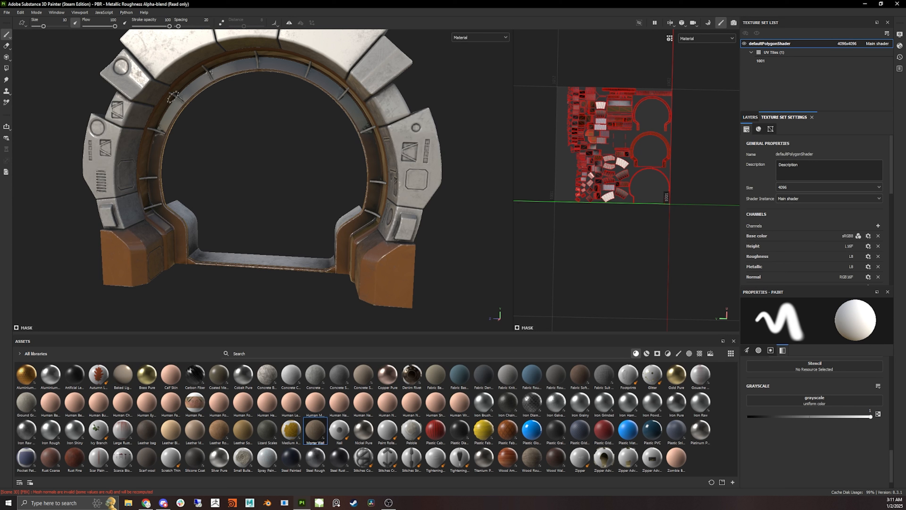
click(7, 13)
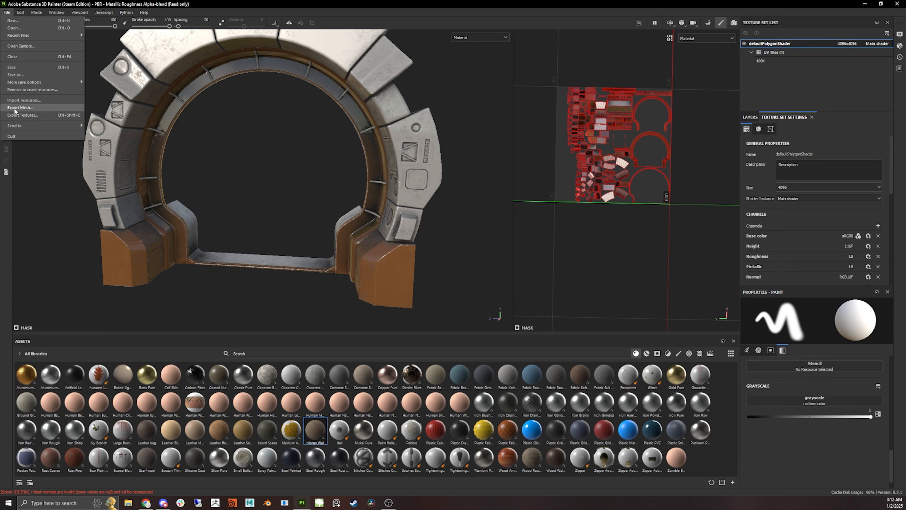
click(114, 135)
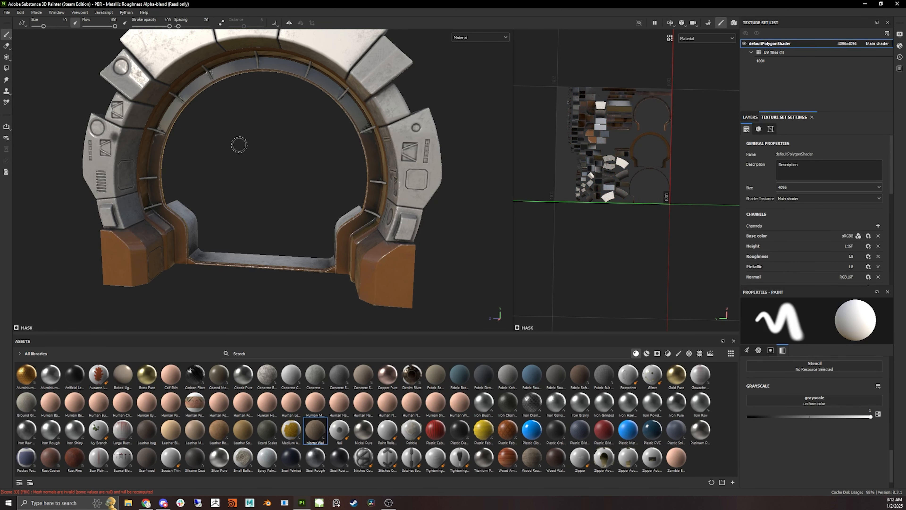
- Inspect the ring's textures from several angles by orbiting and zooming the model
click(7, 67)
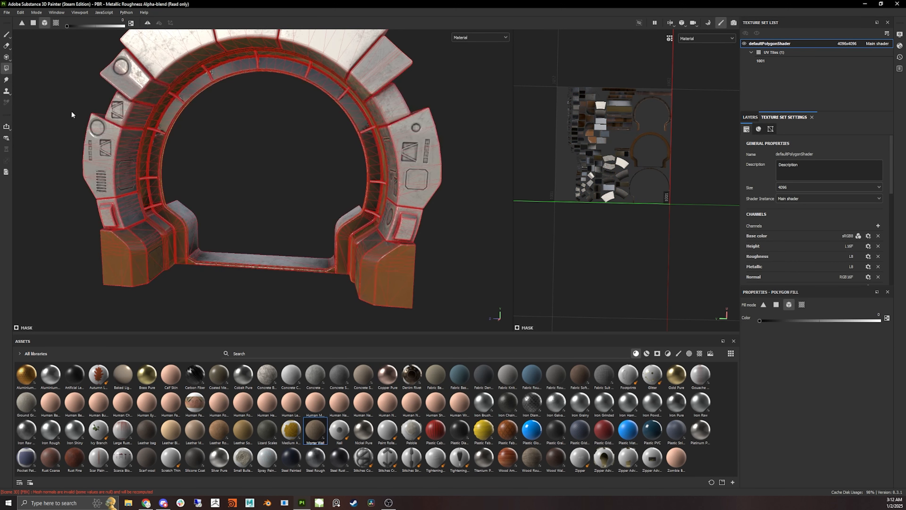
alt+drag(71, 111, 192, 160)
scroll(158, 139, up, 4)
alt+middle_drag(191, 161, 271, 110)
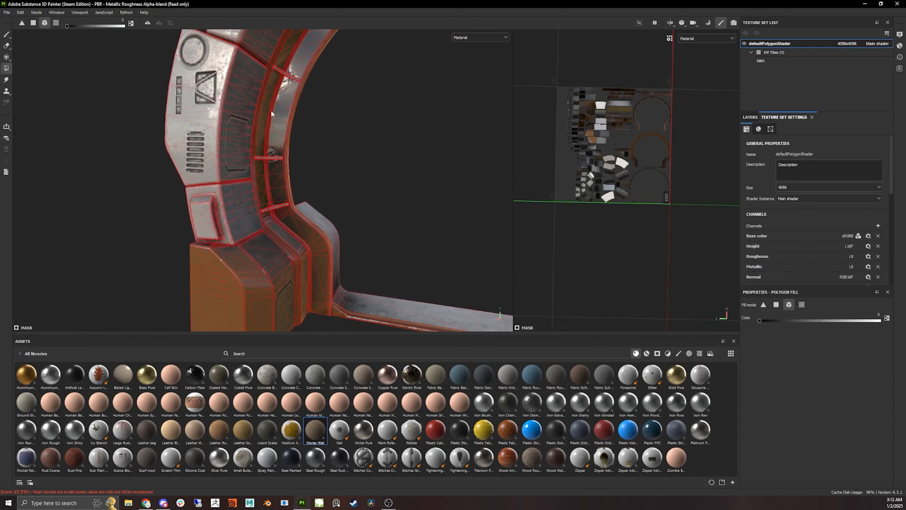
alt+drag(271, 110, 246, 113)
alt+middle_drag(246, 113, 193, 138)
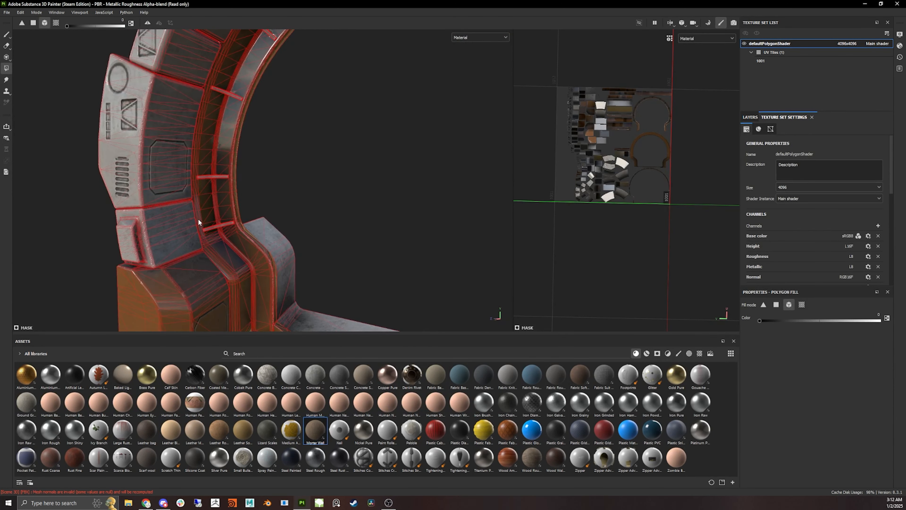
scroll(198, 219, down, 4)
alt+drag(203, 210, 220, 215)
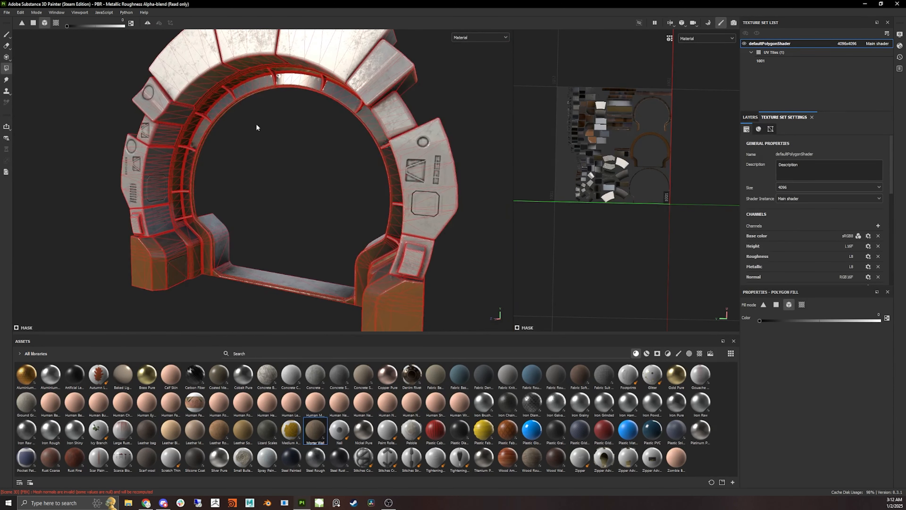
alt+drag(279, 116, 370, 140)
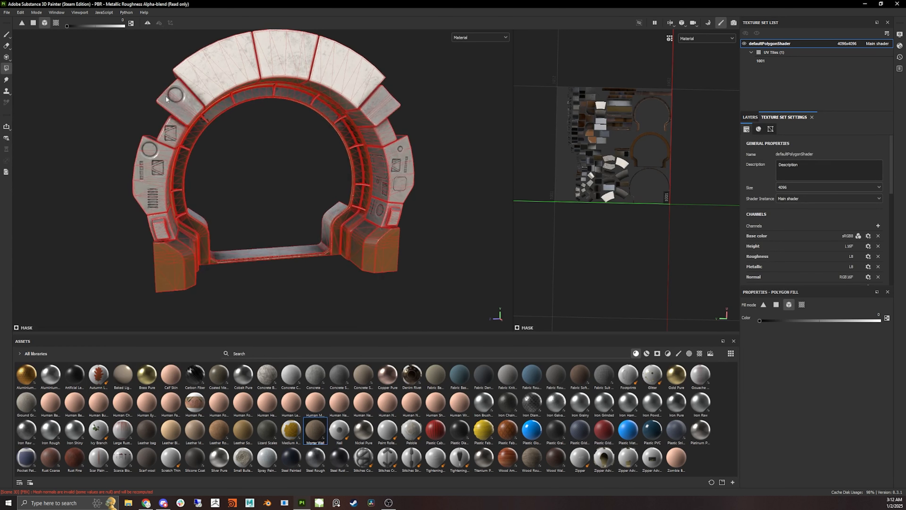
alt+drag(356, 205, 357, 192)
alt+drag(417, 209, 202, 195)
scroll(314, 216, up, 2)
scroll(300, 214, down, 1)
scroll(307, 211, down, 2)
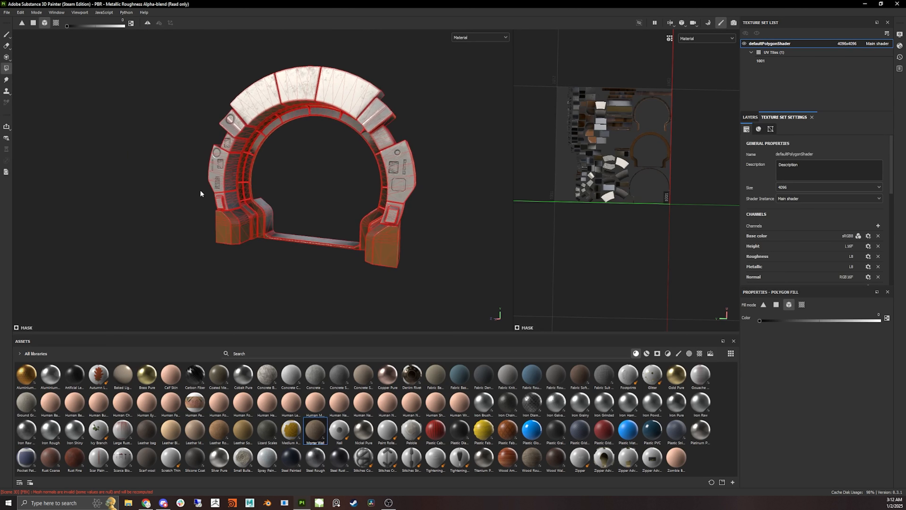
- Open the Export Textures dialog
click(6, 12)
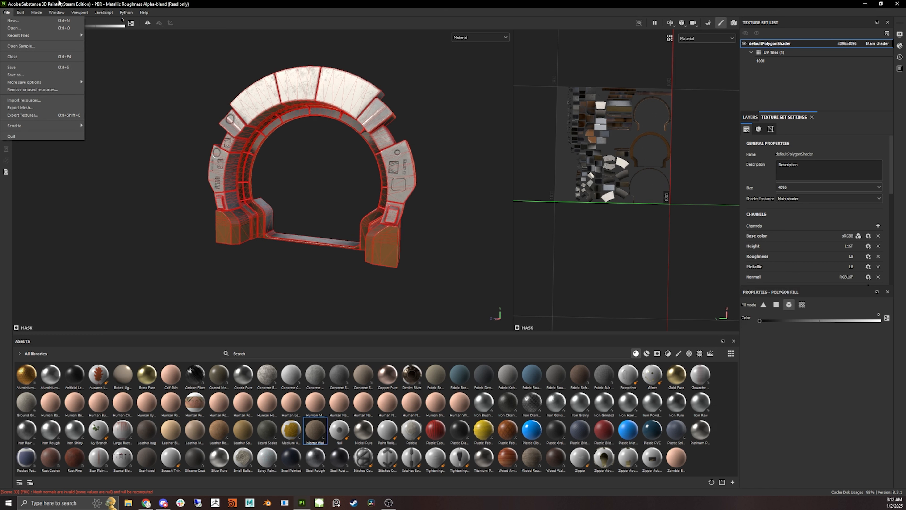
click(29, 112)
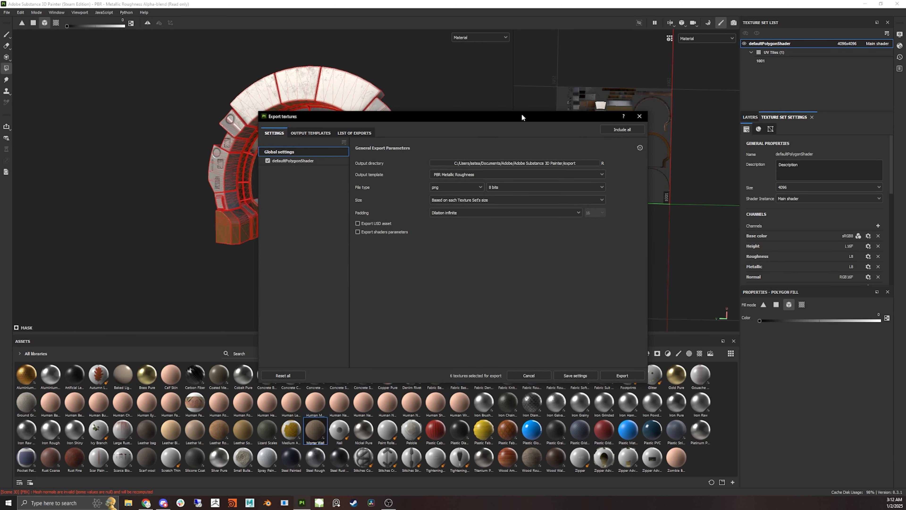
- Set the export output directory to the Substance Painter Tut folder
drag(522, 114, 410, 46)
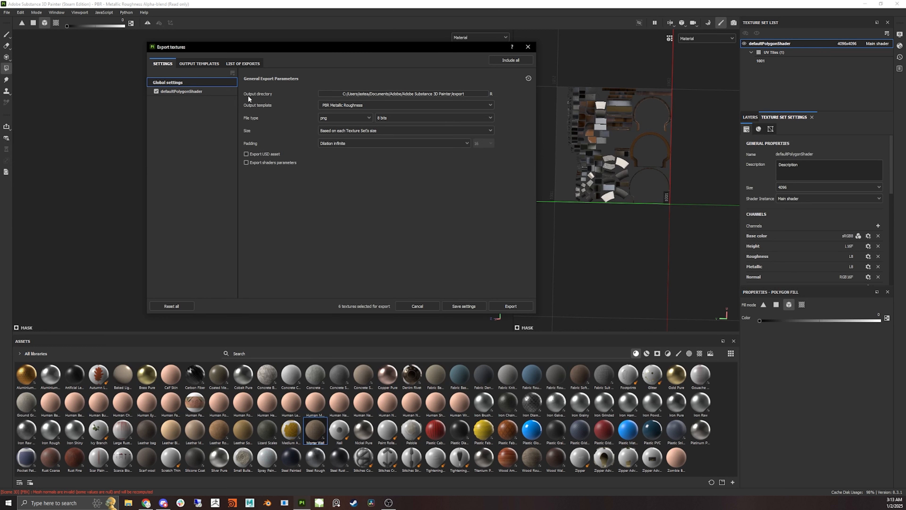
click(381, 92)
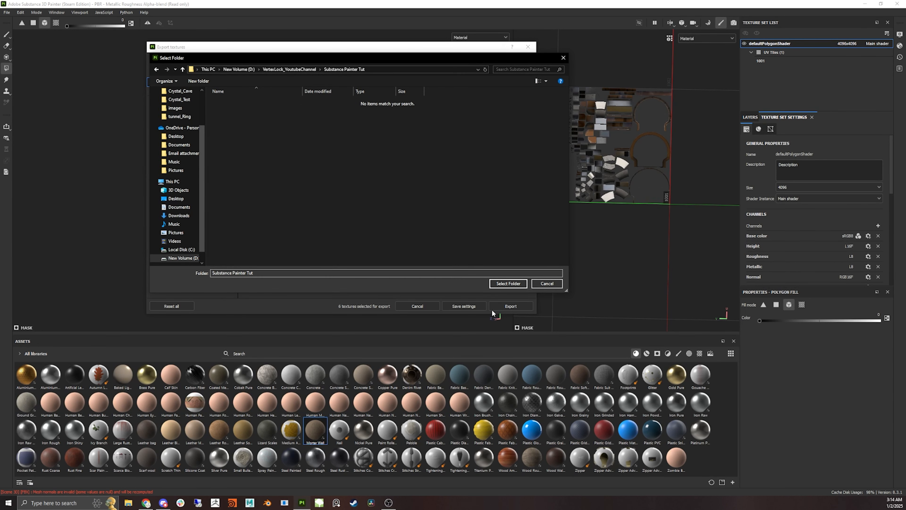
click(508, 284)
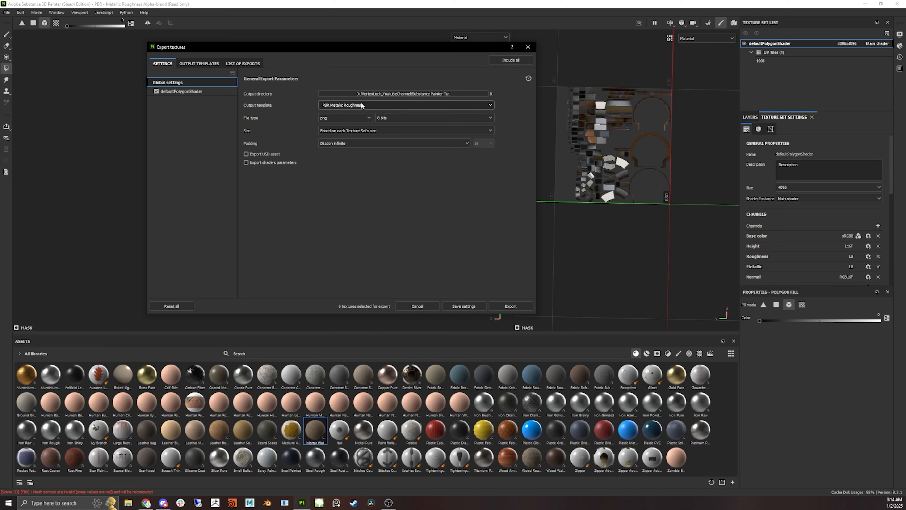
- Choose the Document channels + Normal + AO (With Alpha) output template and export the textures
click(331, 105)
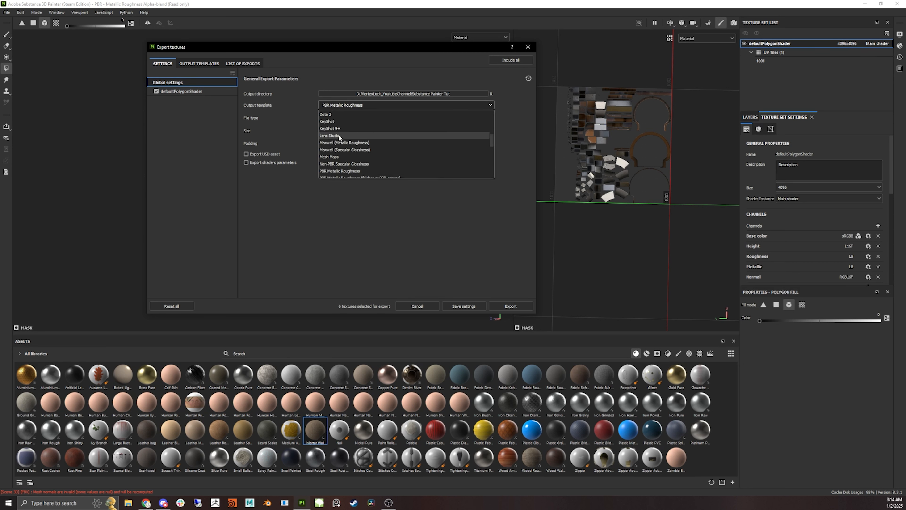
scroll(377, 153, up, 2)
scroll(372, 154, down, 5)
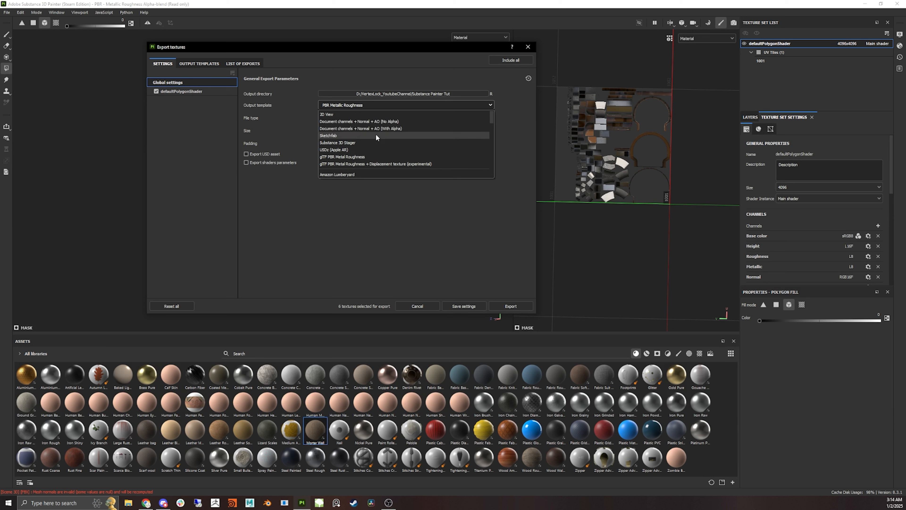
scroll(376, 135, up, 4)
scroll(376, 134, down, 3)
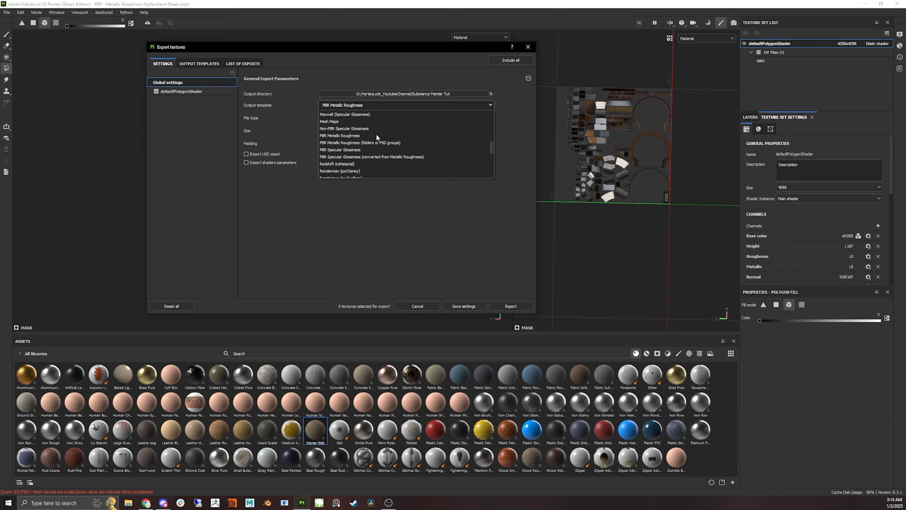
scroll(397, 132, down, 4)
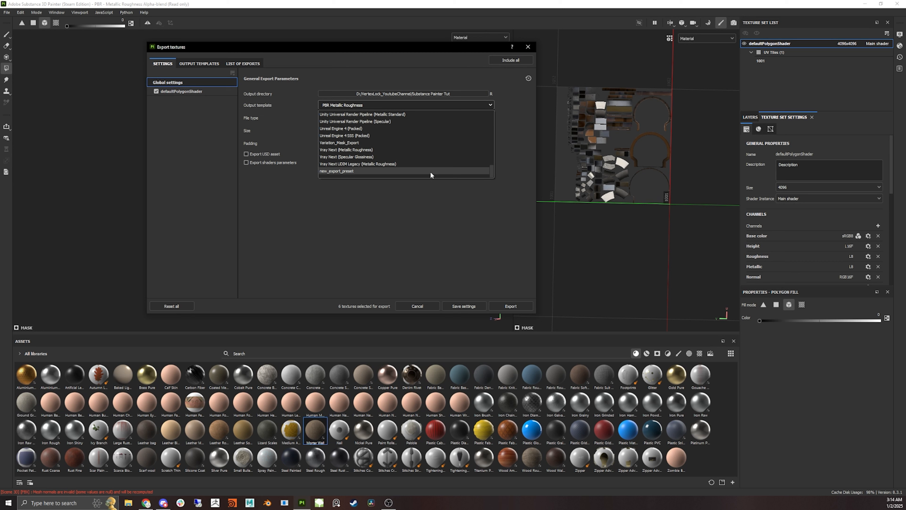
scroll(420, 164, up, 2)
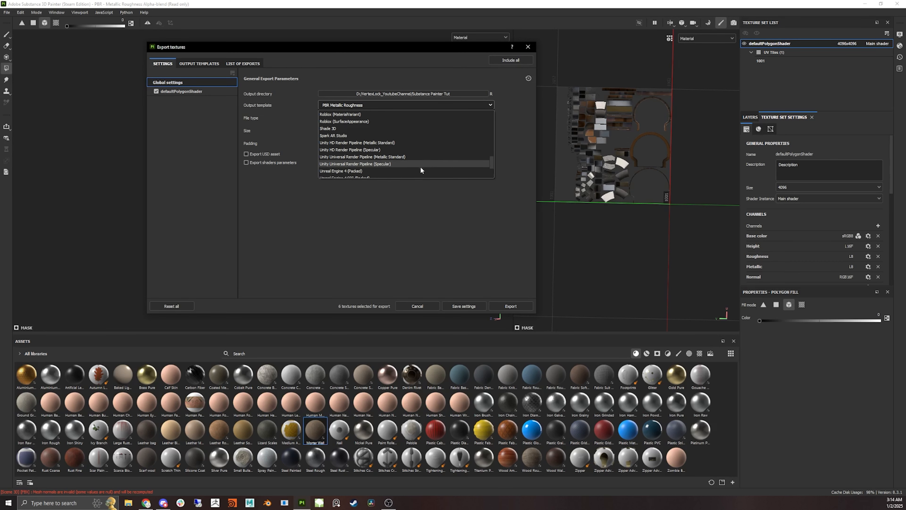
scroll(420, 168, down, 2)
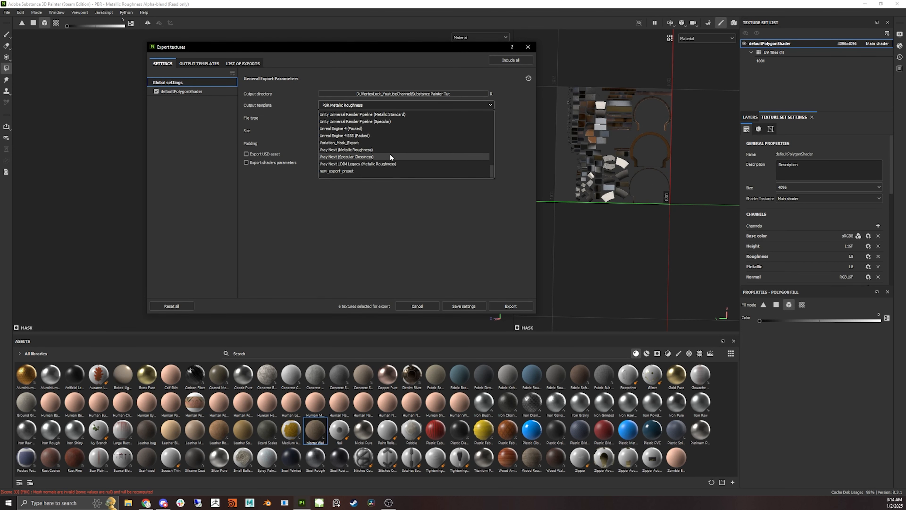
scroll(389, 155, up, 1)
scroll(384, 148, up, 4)
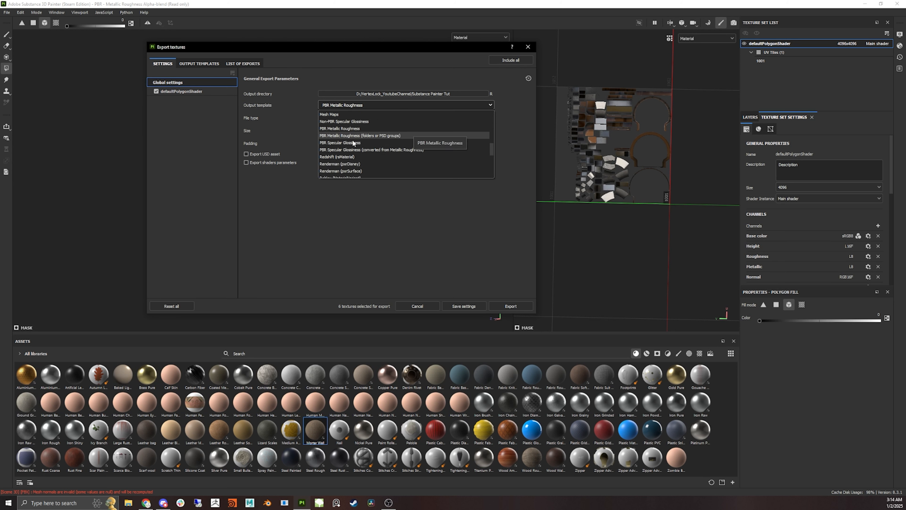
scroll(371, 155, up, 4)
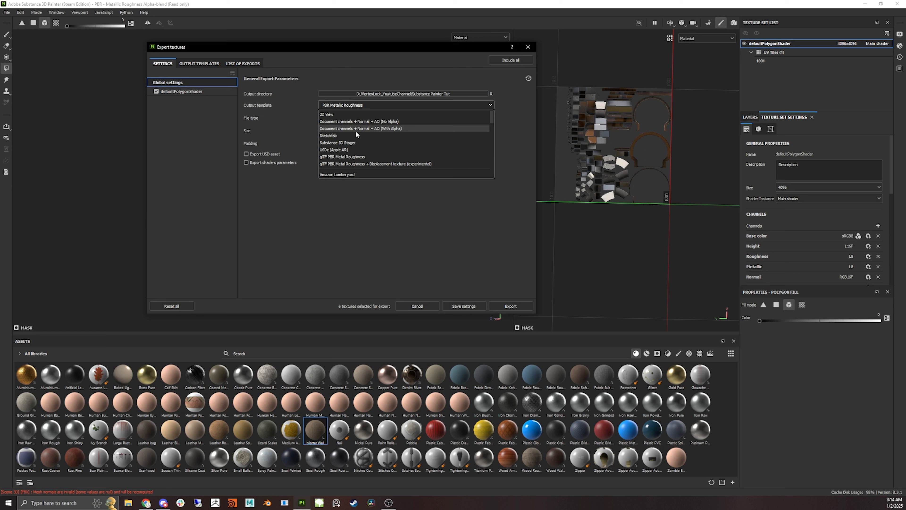
click(391, 129)
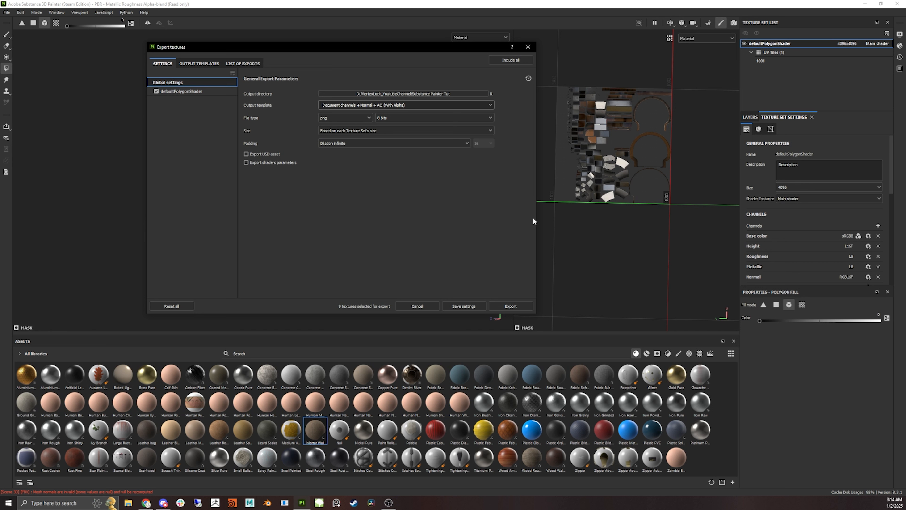
click(511, 306)
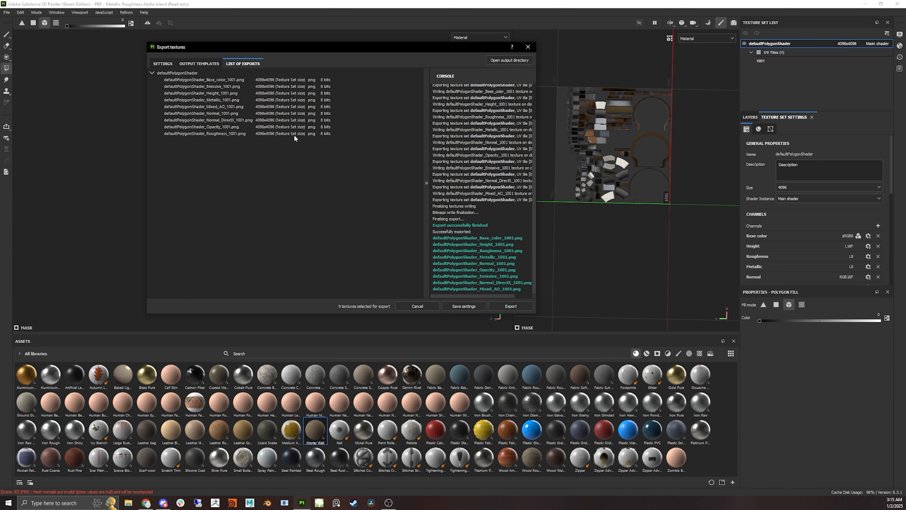
- Review the padding options in the export settings without changing them
click(171, 64)
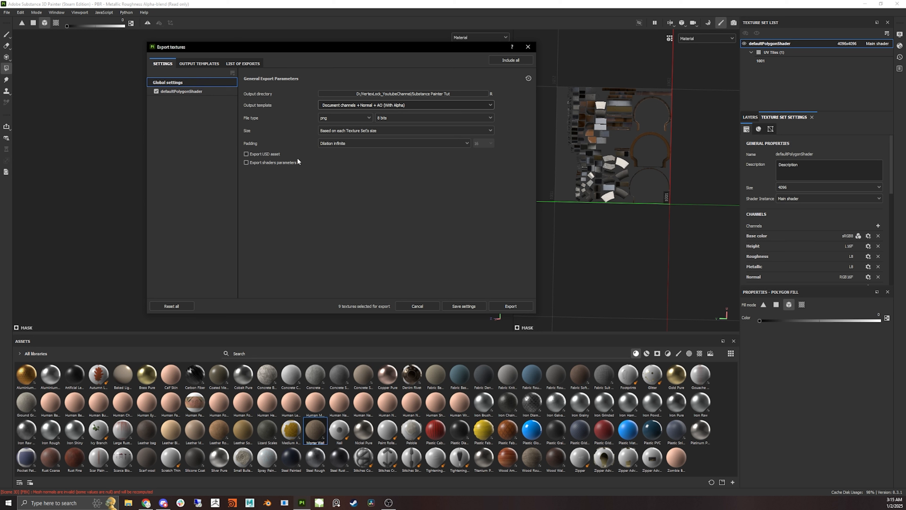
click(363, 141)
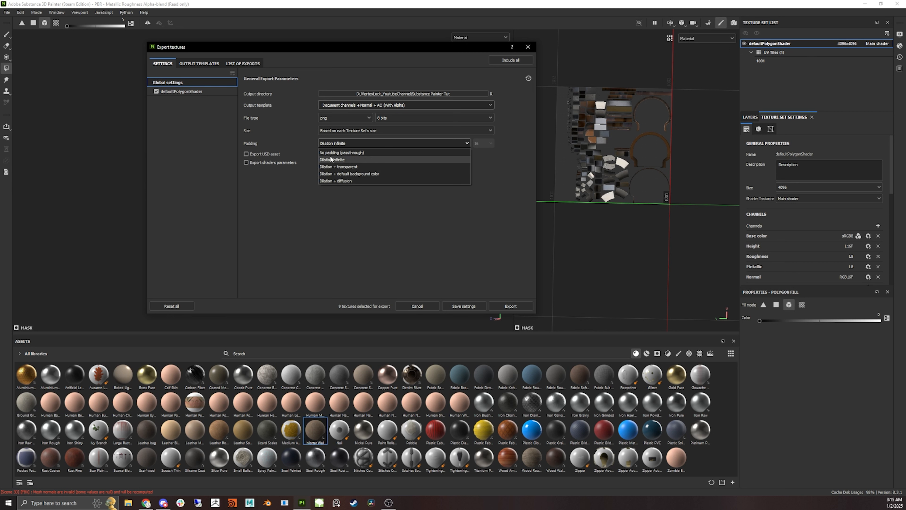
click(305, 214)
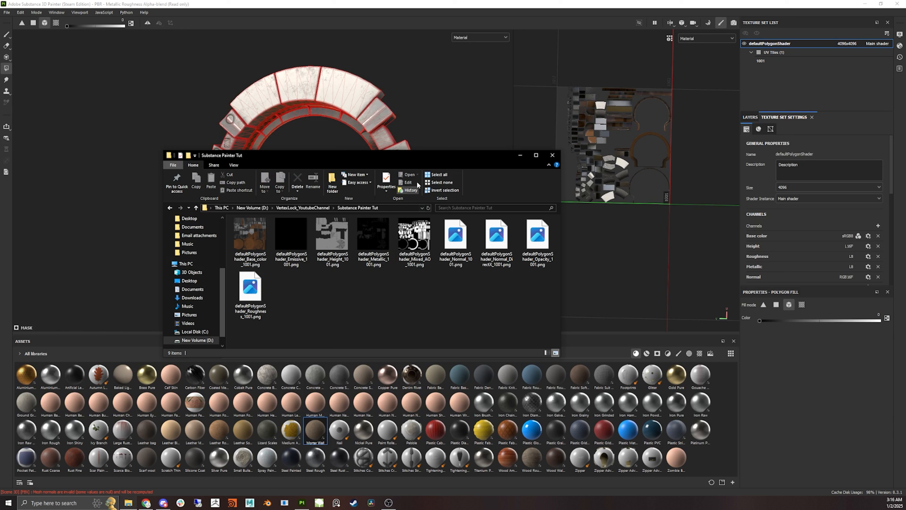
- Inspect the exported texture files in the output folder, then close the folder window
drag(425, 154, 390, 148)
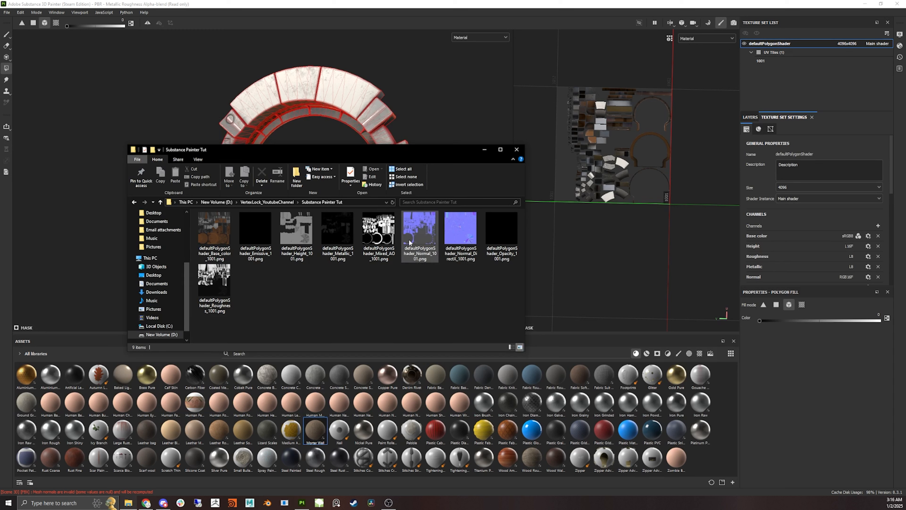
mouse_move(420, 261)
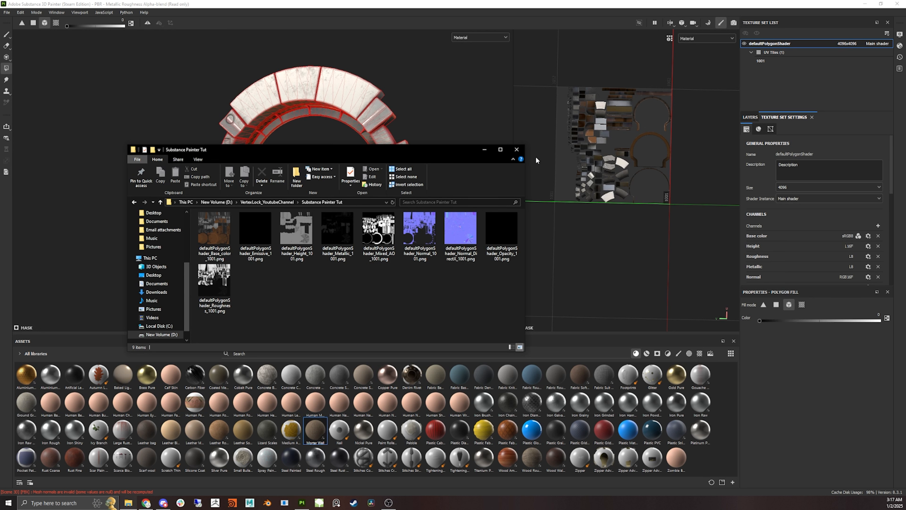
click(517, 150)
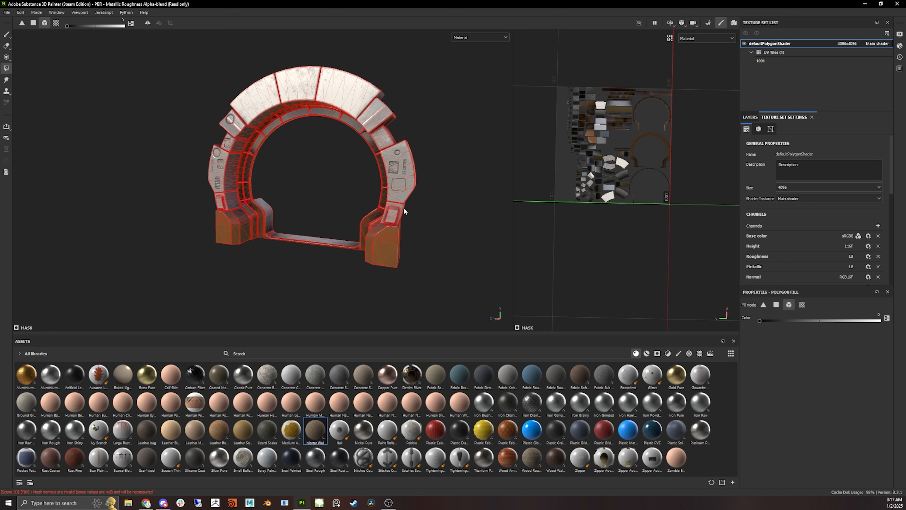
alt+drag(293, 179, 315, 184)
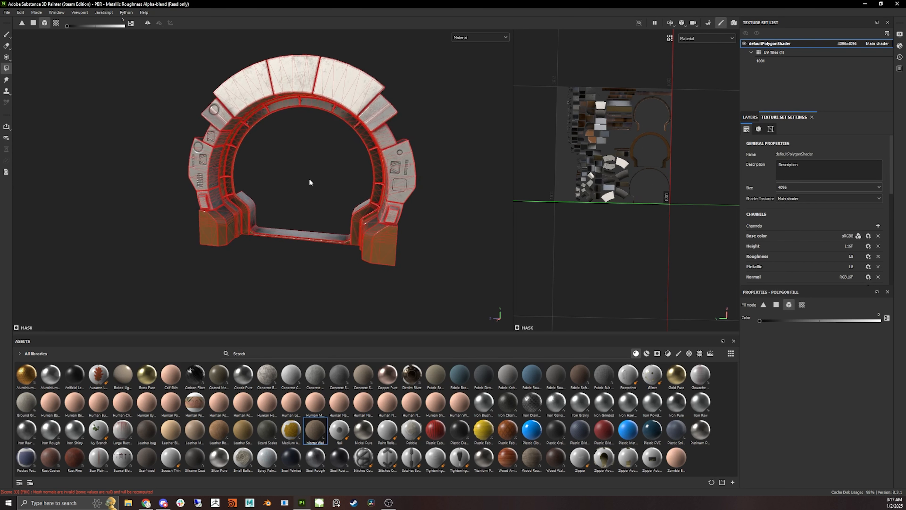